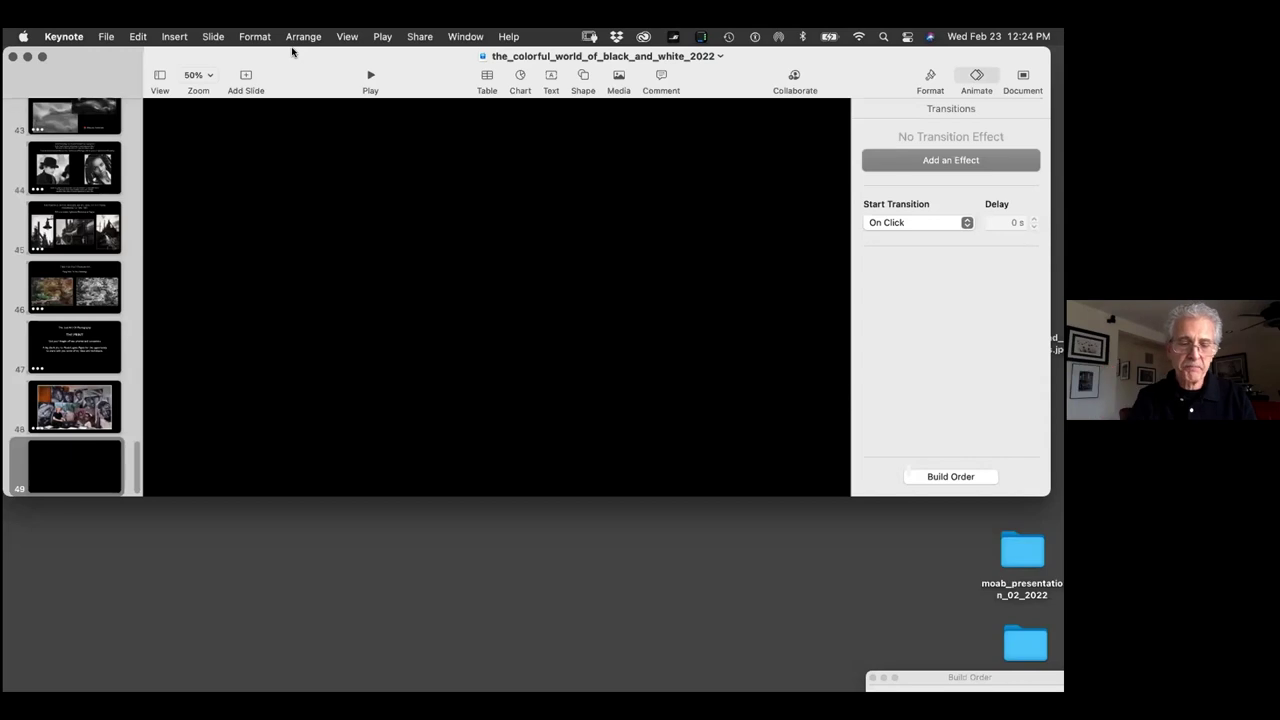
# Switch from the Keynote presentation to Lightroom Classic and enlarge the color photo of the hooded person on the stairs
pyautogui.press('super+h')
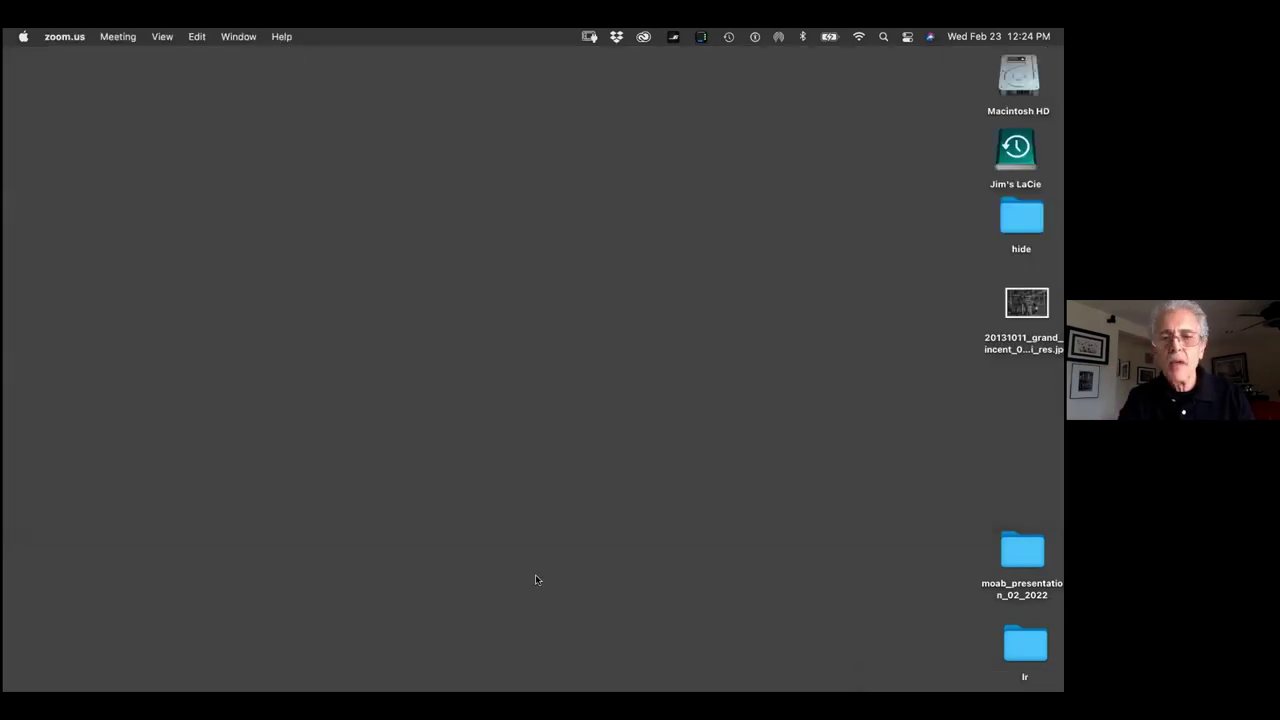
pyautogui.moveTo(672, 688)
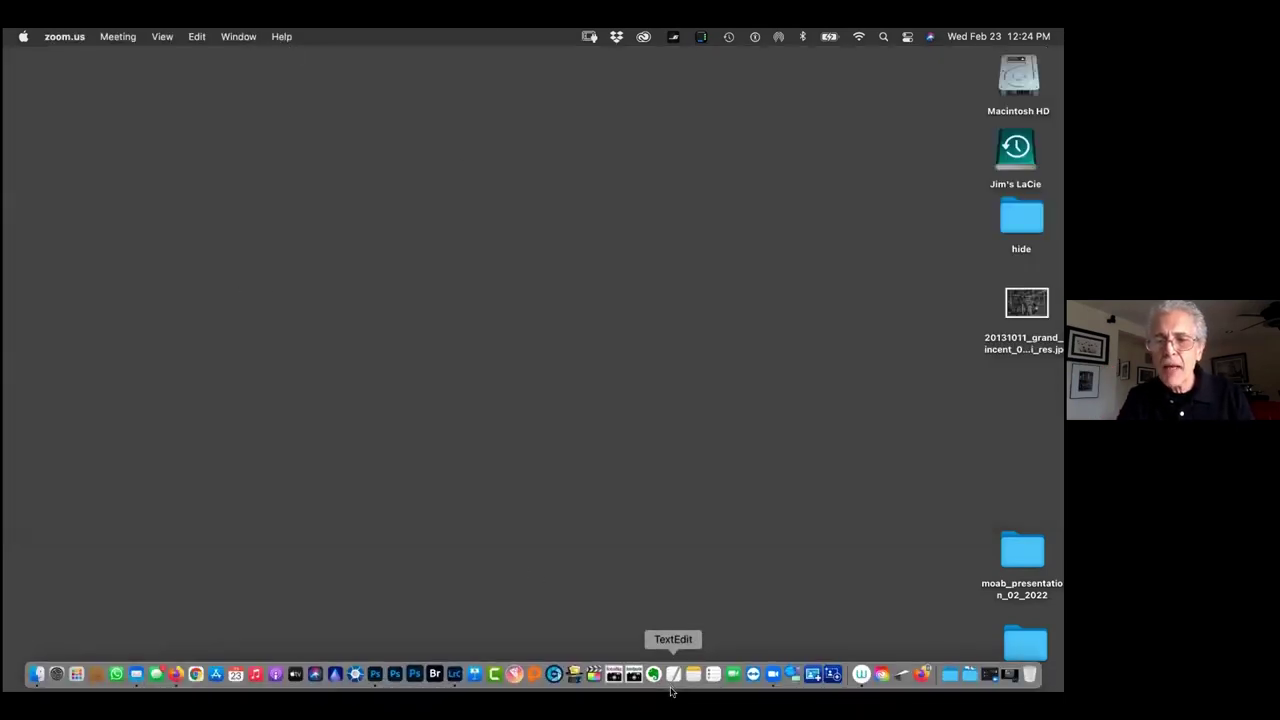
pyautogui.click(1003, 674)
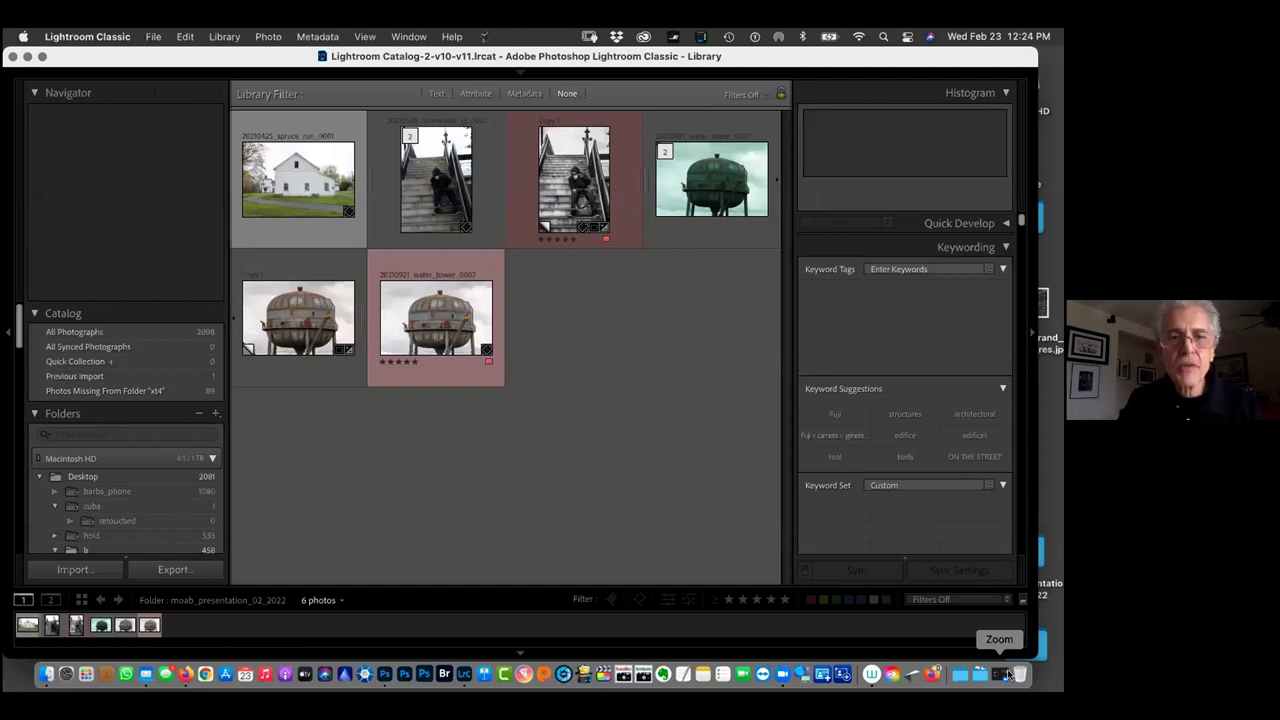
pyautogui.doubleClick(423, 170)
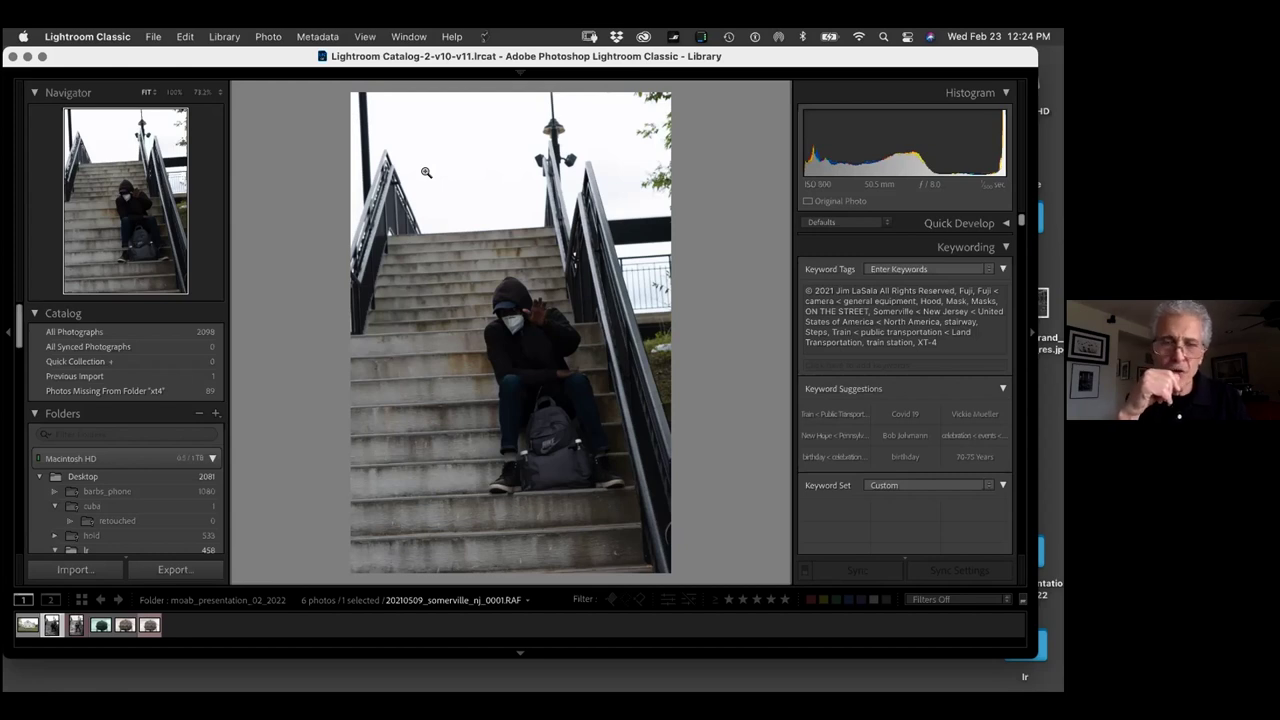
# Examine the finished black-and-white copy of the stairs photo in Develop, including the areas covered by its masks
pyautogui.press('Right')
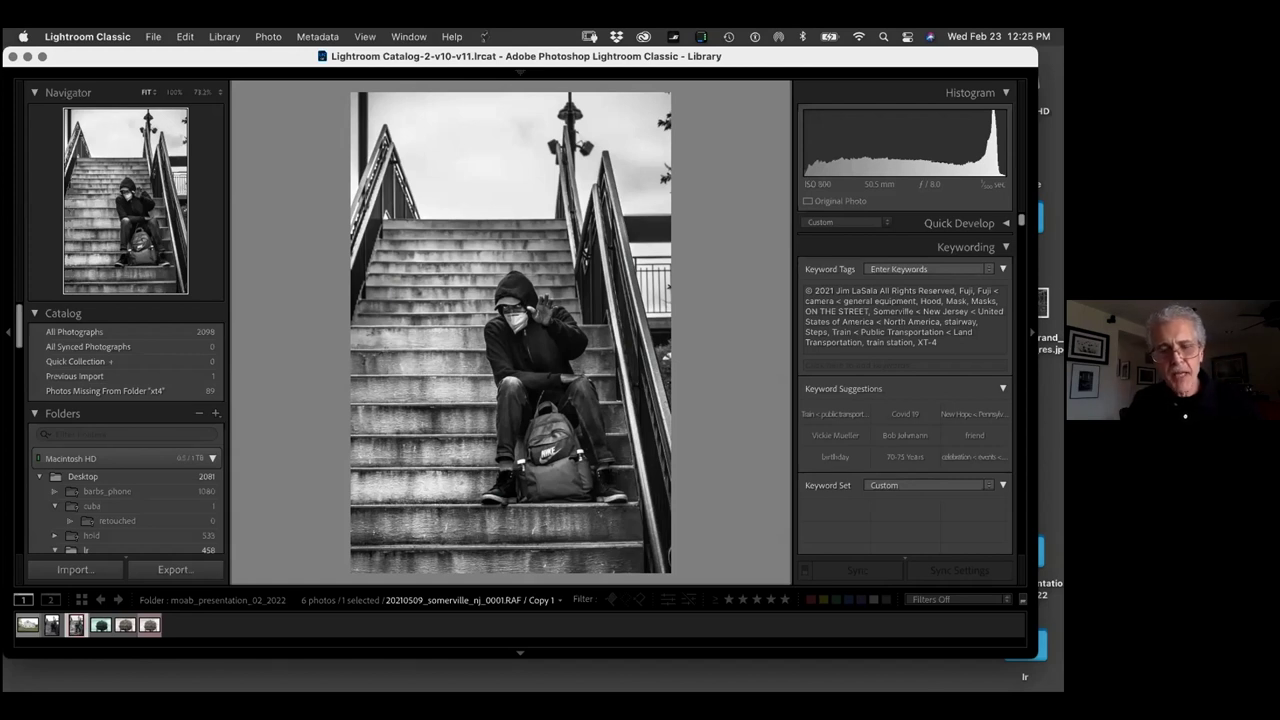
pyautogui.press('d')
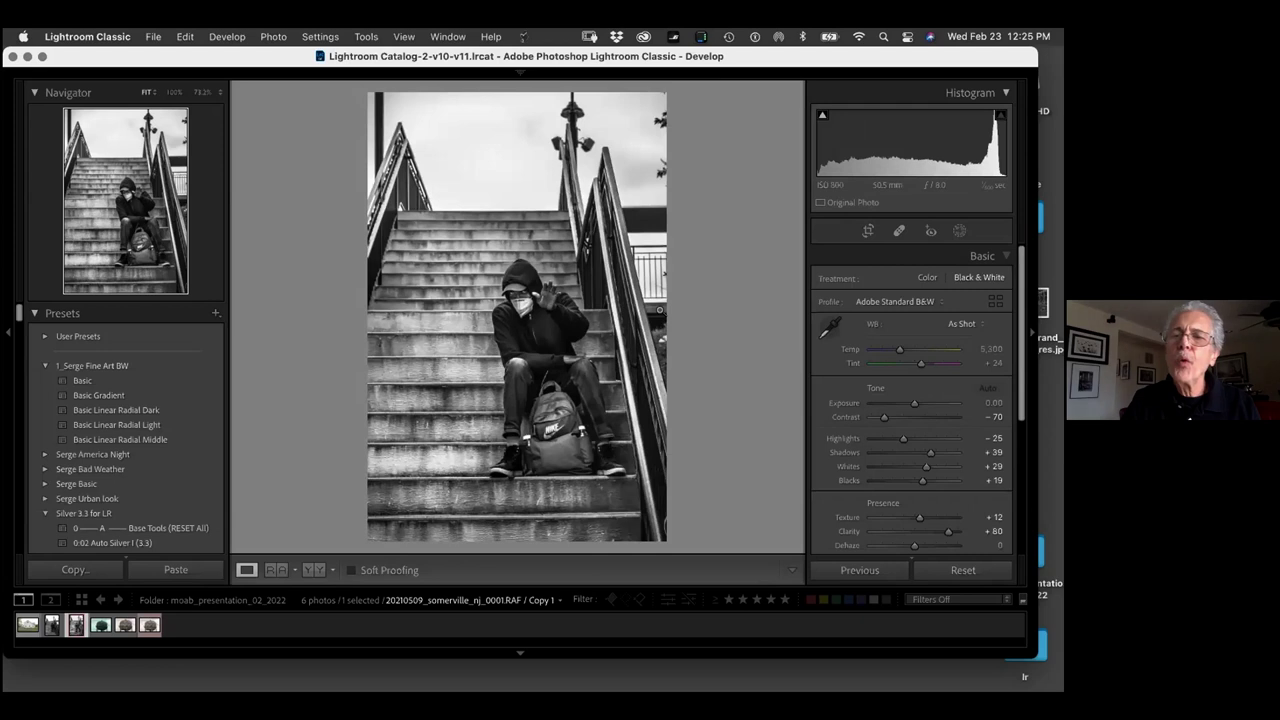
pyautogui.click(959, 231)
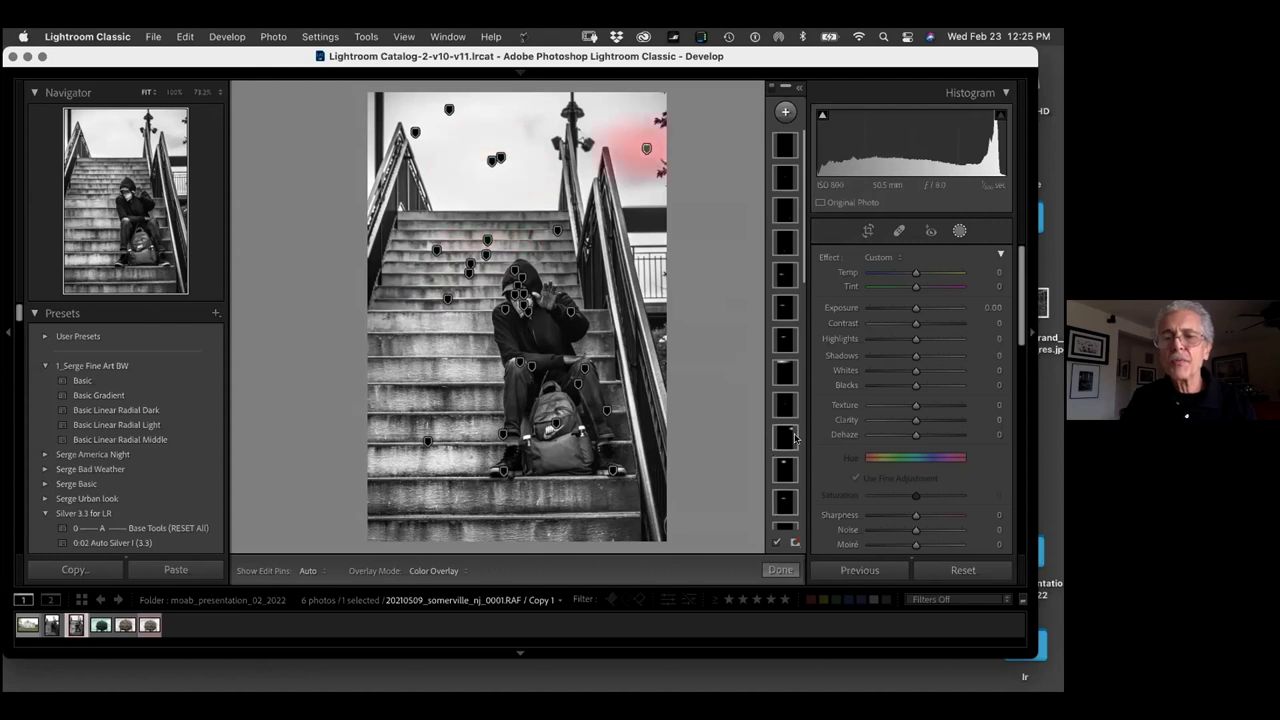
pyautogui.scroll(-2, 790, 425)
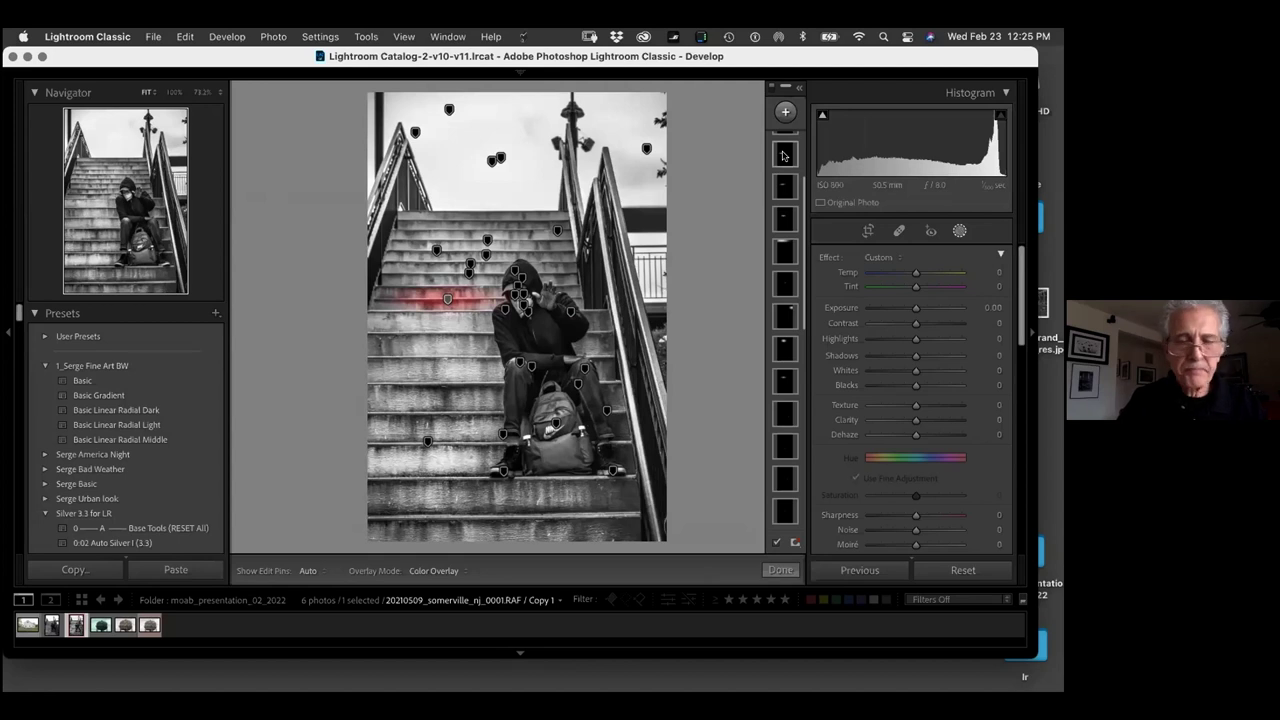
pyautogui.hotkey('shift', 'w')
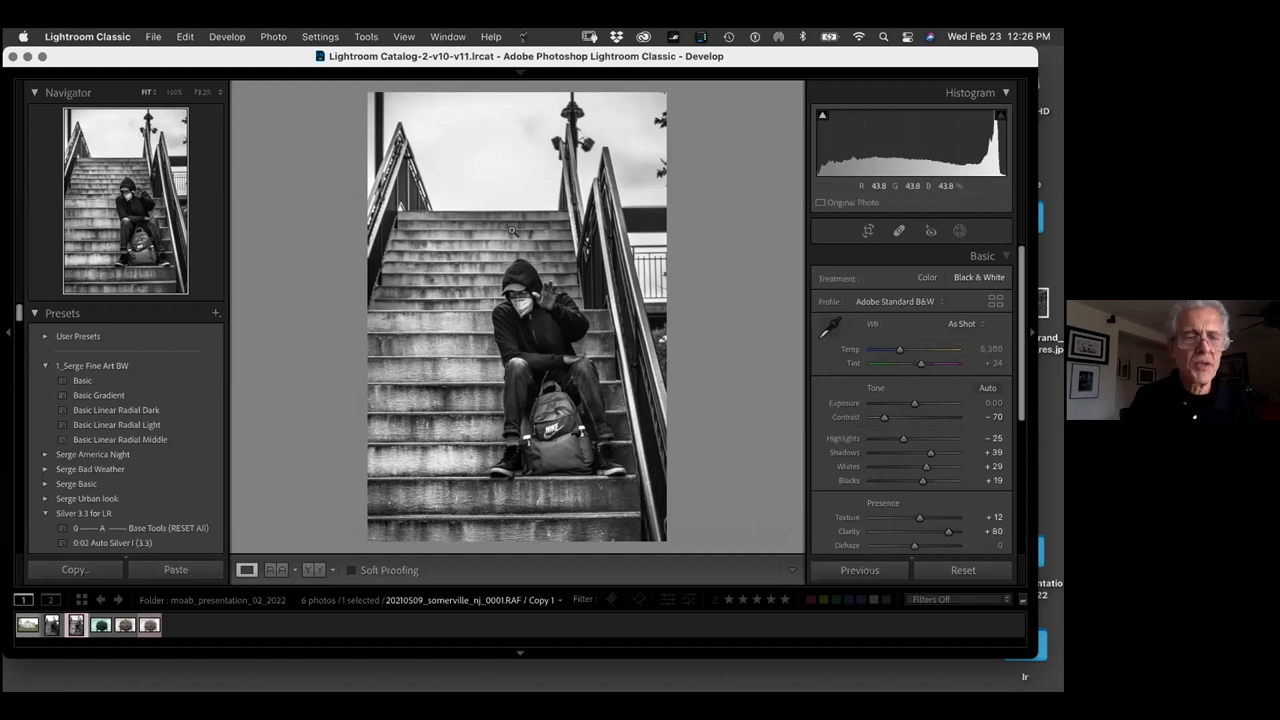
# Select the original color stairs photo and enable profile corrections in its lens corrections
pyautogui.click(50, 626)
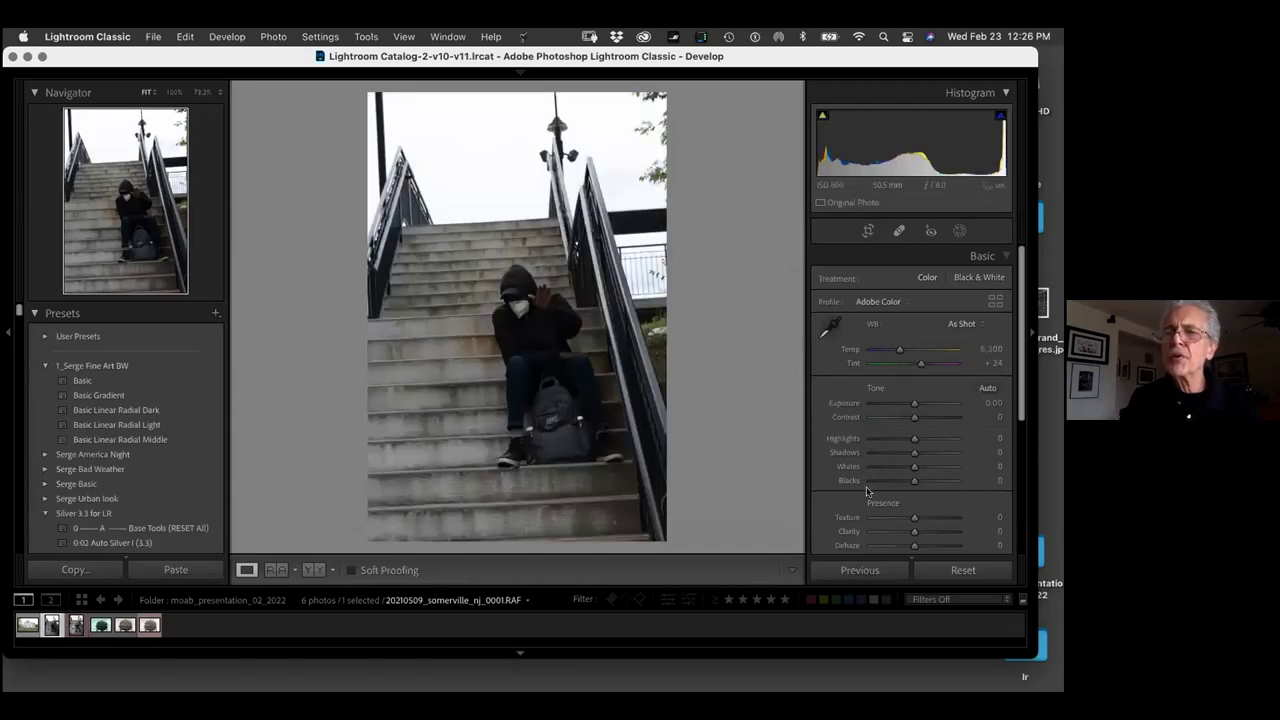
pyautogui.scroll(-3, 867, 491)
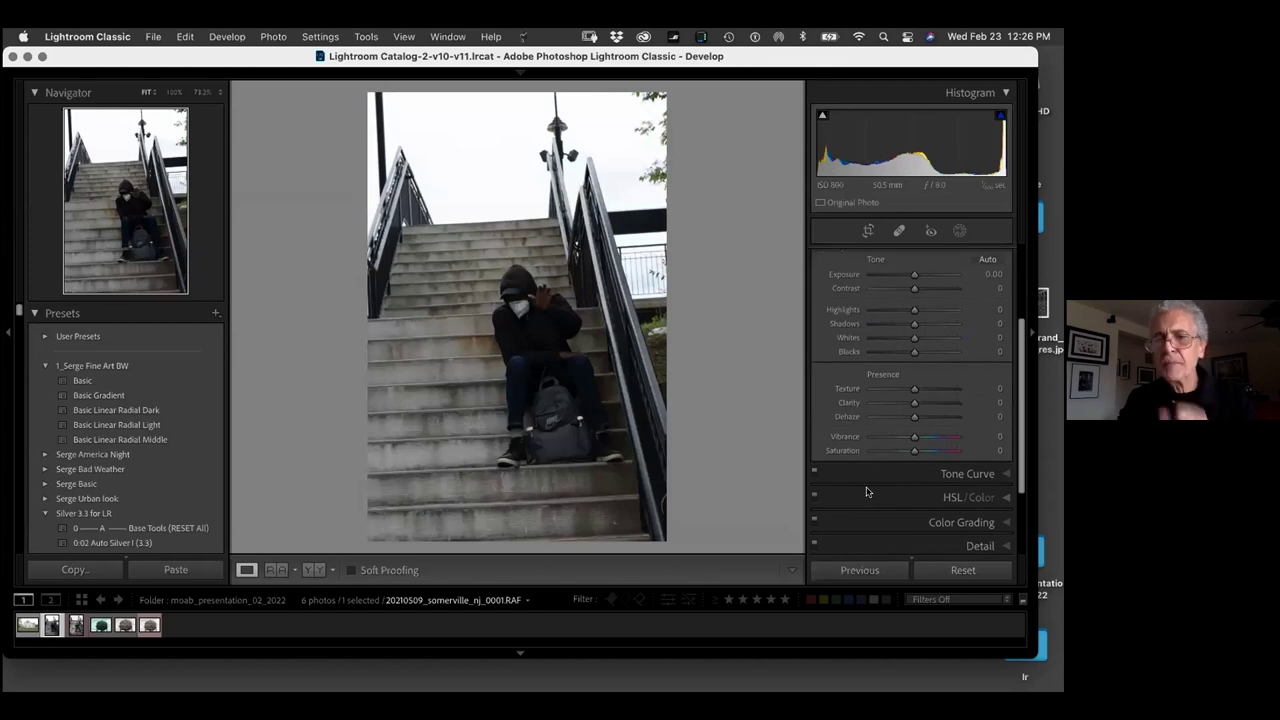
pyautogui.scroll(-1, 912, 490)
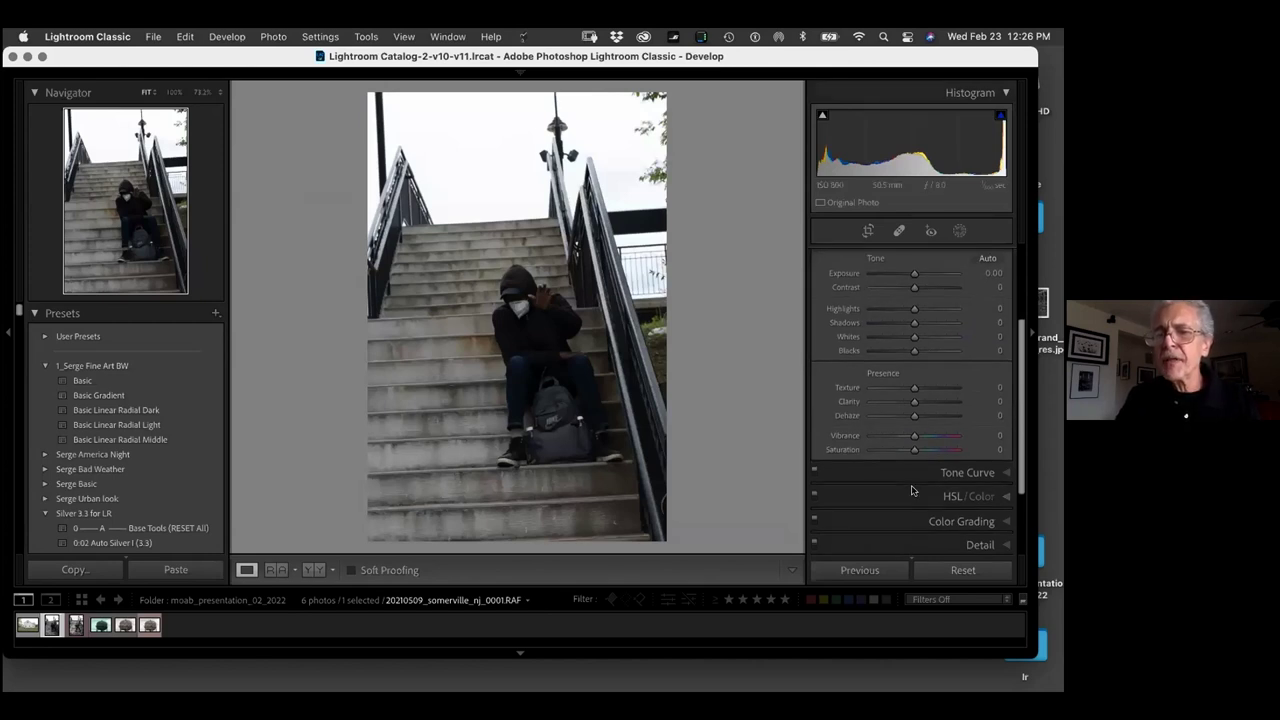
pyautogui.scroll(-2, 912, 490)
pyautogui.click(912, 489)
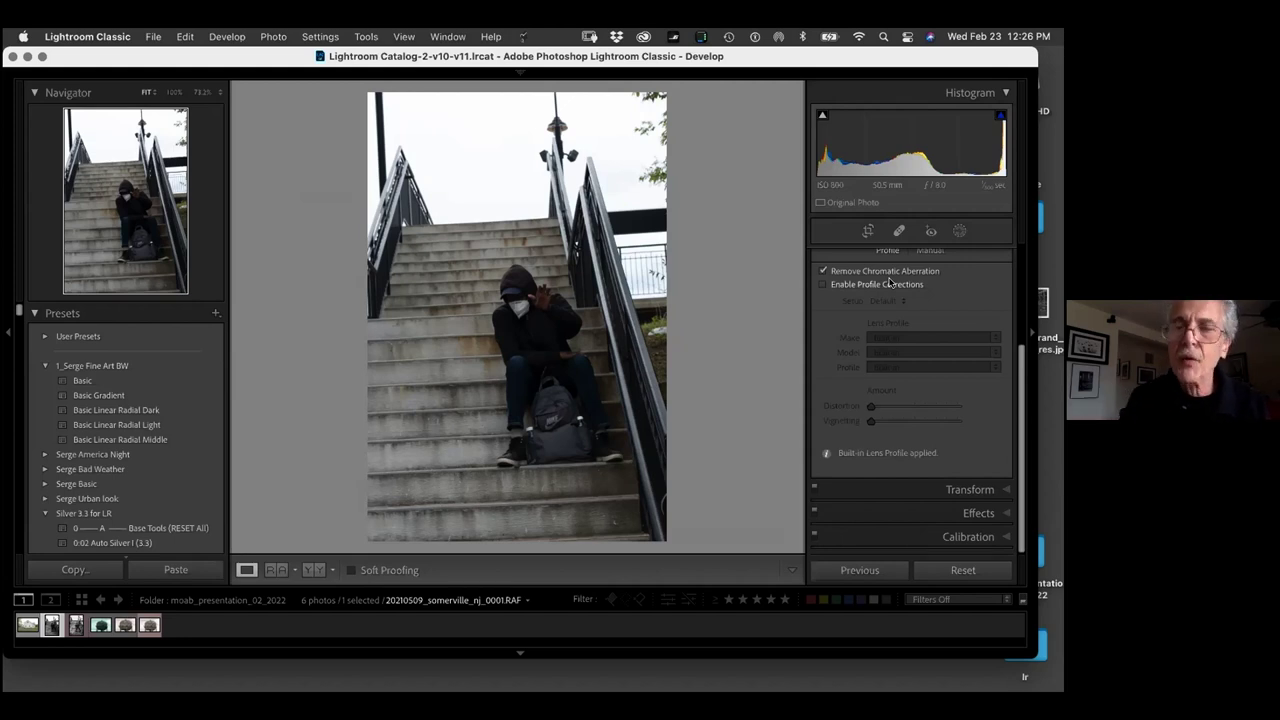
pyautogui.click(823, 284)
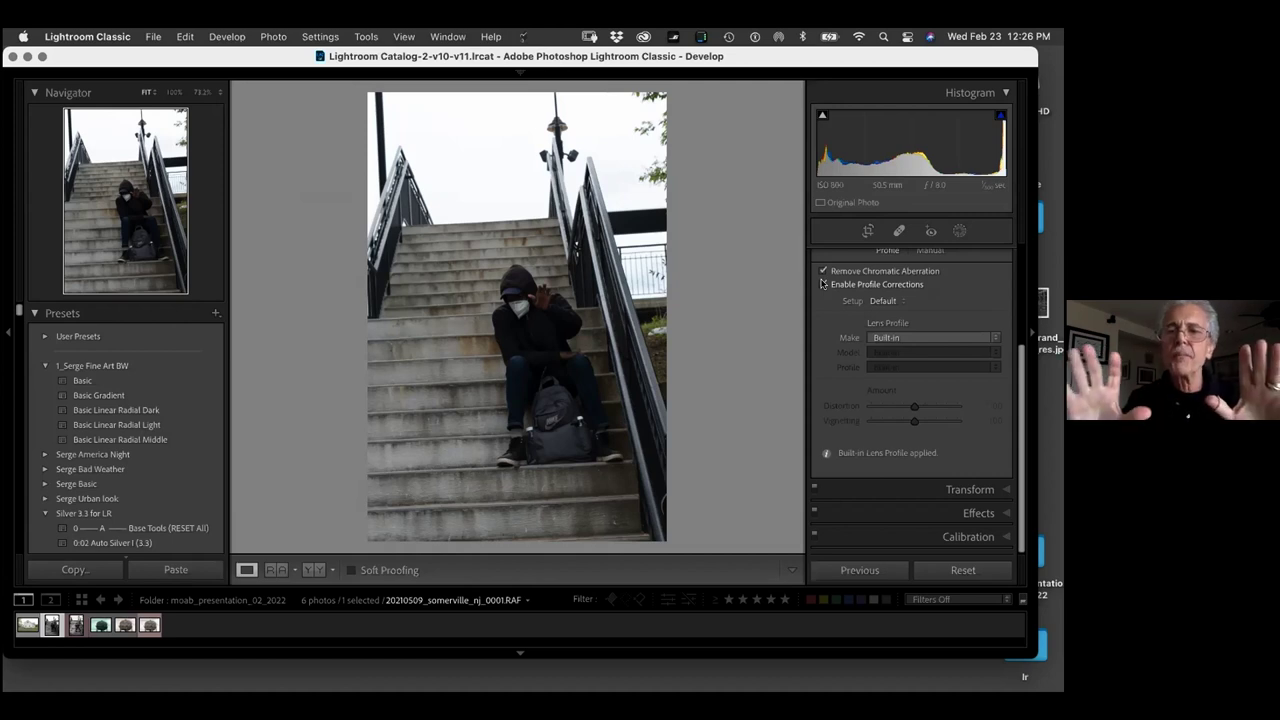
# Straighten the stairs photo's perspective with Auto Upright and constrain the crop to the image
pyautogui.scroll(-1, 958, 465)
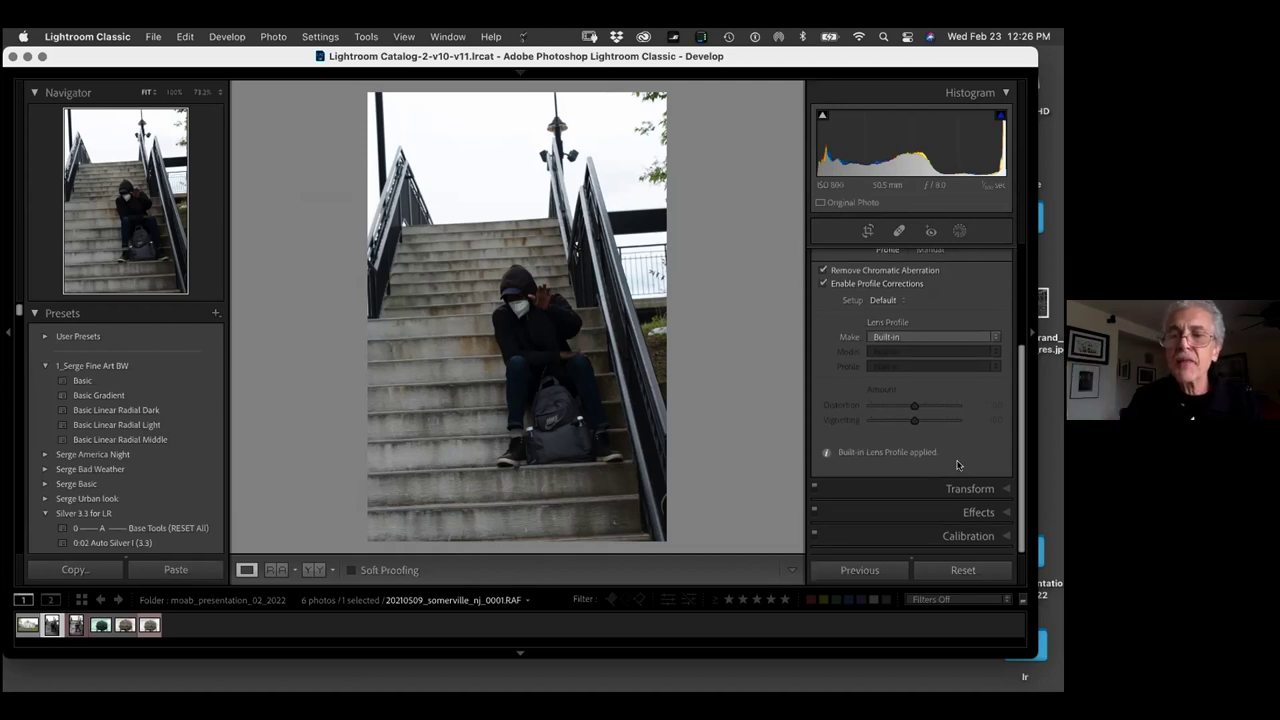
pyautogui.click(907, 488)
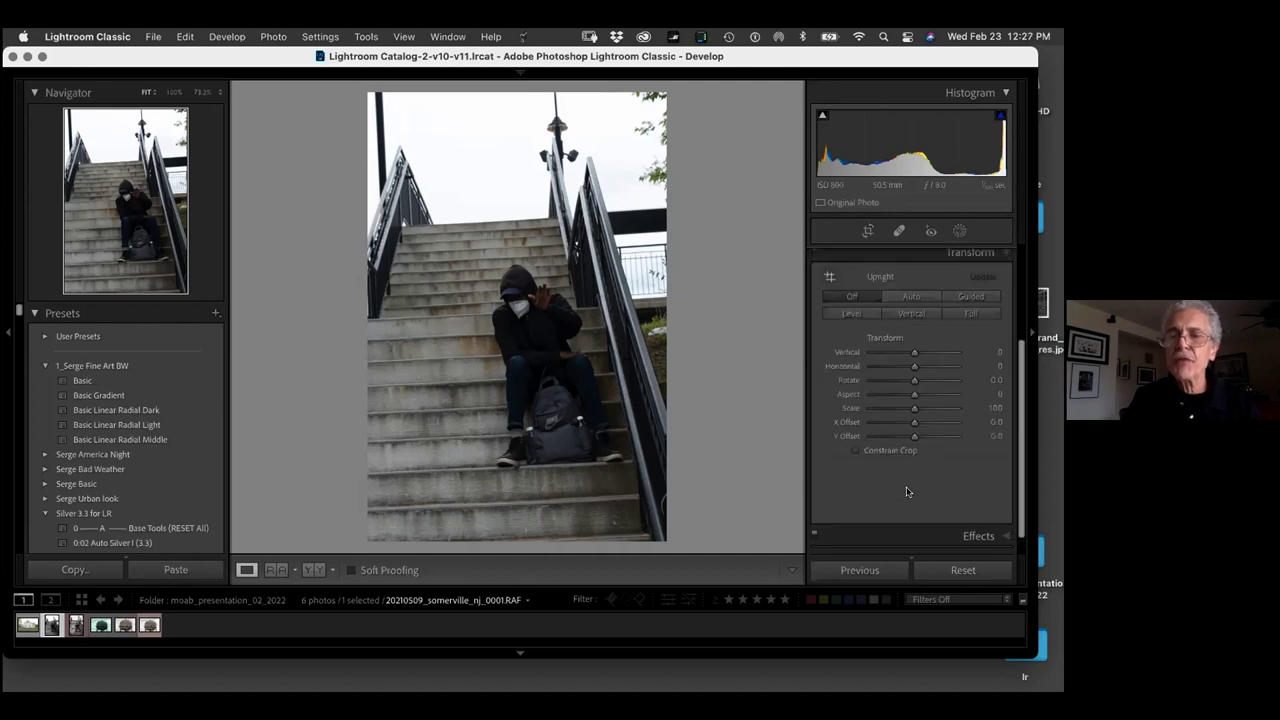
pyautogui.click(910, 297)
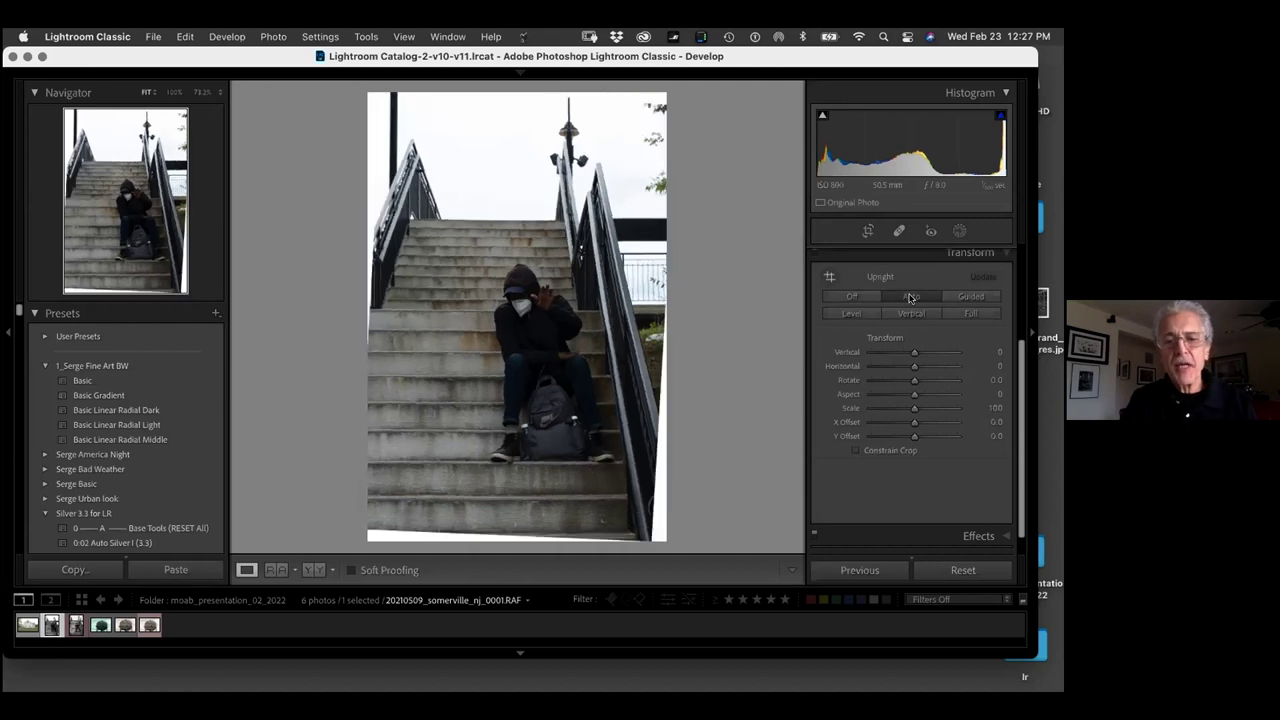
pyautogui.click(855, 450)
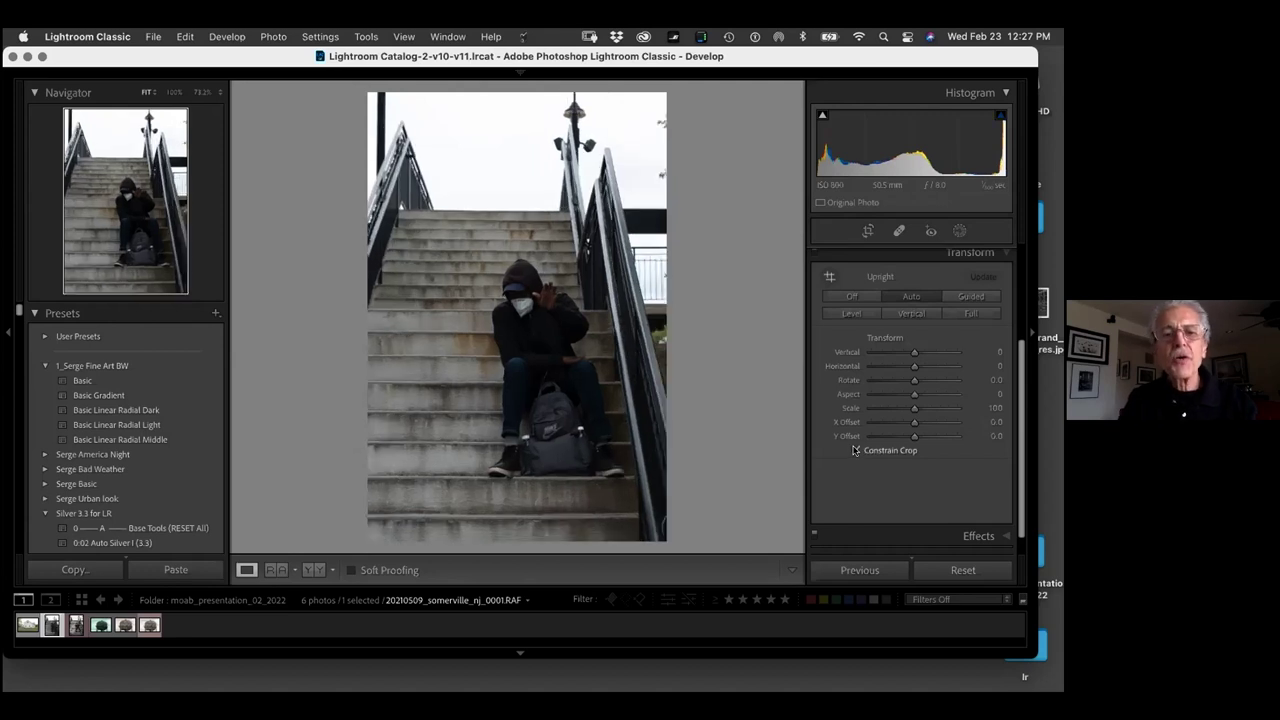
# Rotate the stairs photo slightly to an angle of -0.21 with Crop & Straighten and apply the crop
pyautogui.press('r')
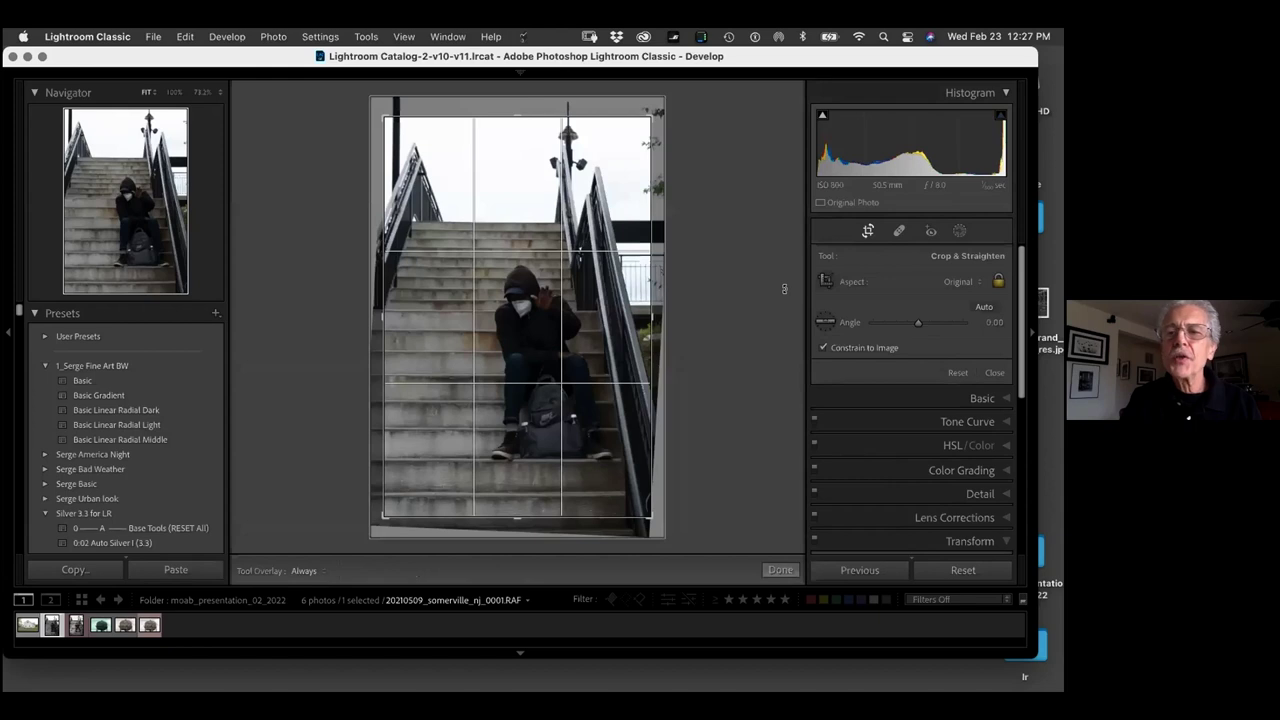
pyautogui.moveTo(521, 97)
pyautogui.mouseDown()
pyautogui.moveTo(545, 99)
pyautogui.moveTo(520, 96)
pyautogui.moveTo(531, 101)
pyautogui.mouseUp()
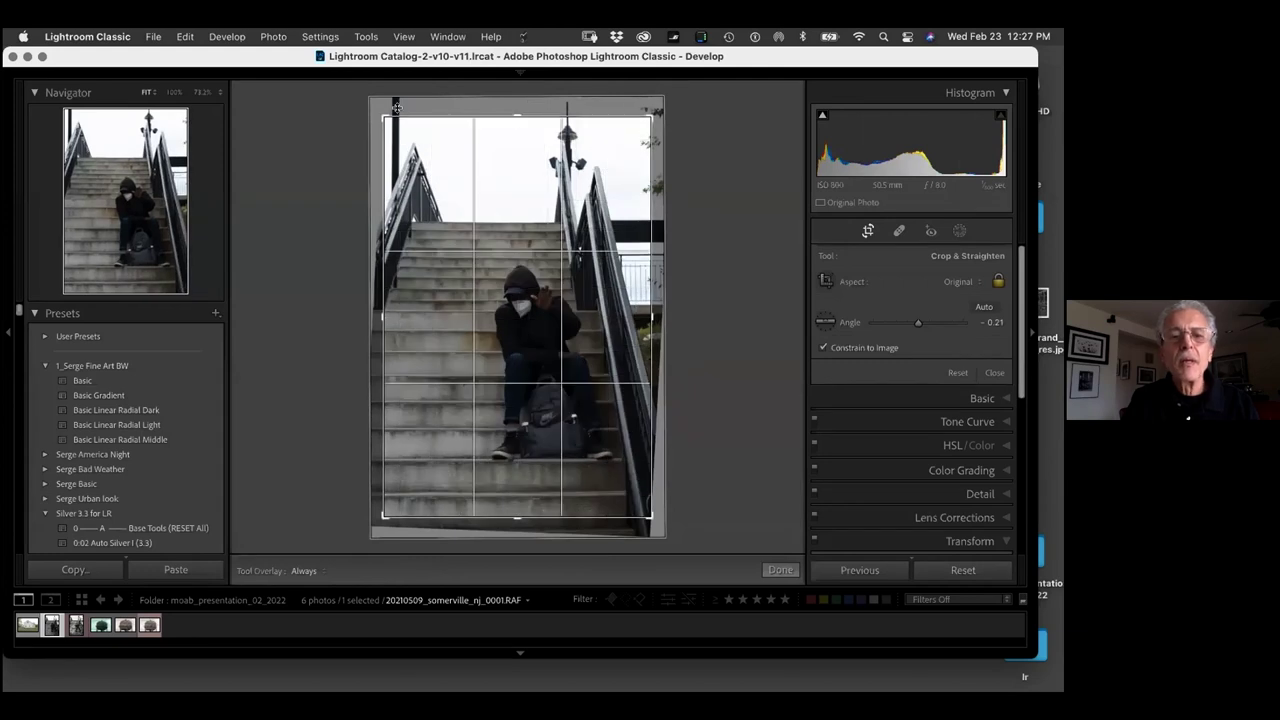
pyautogui.moveTo(385, 514); pyautogui.dragTo(255, 505)
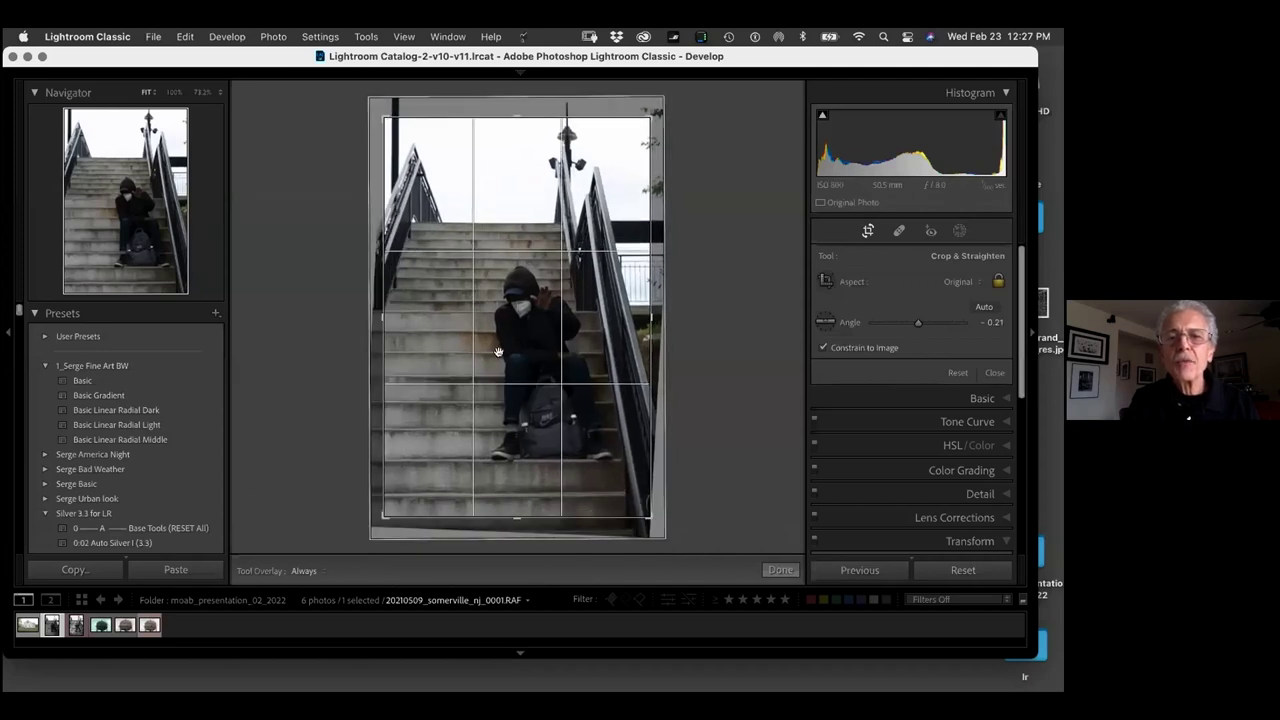
pyautogui.moveTo(585, 188); pyautogui.dragTo(650, 110)
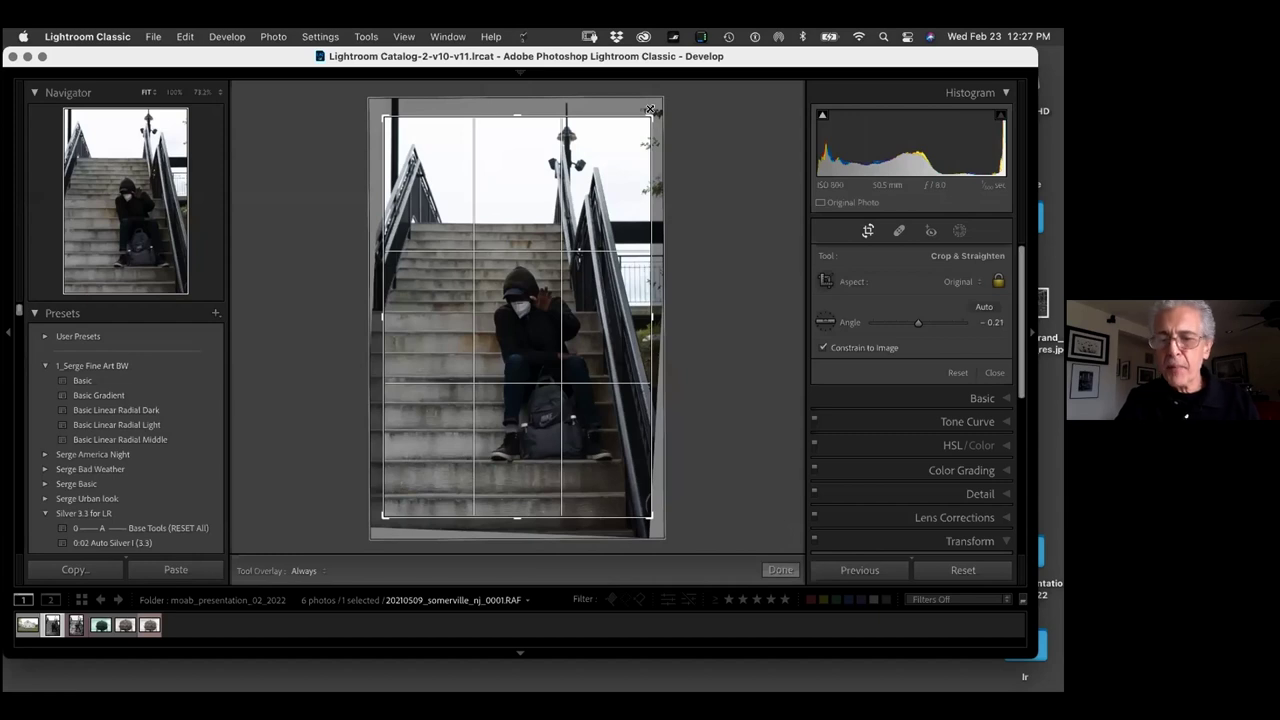
pyautogui.press('Return')
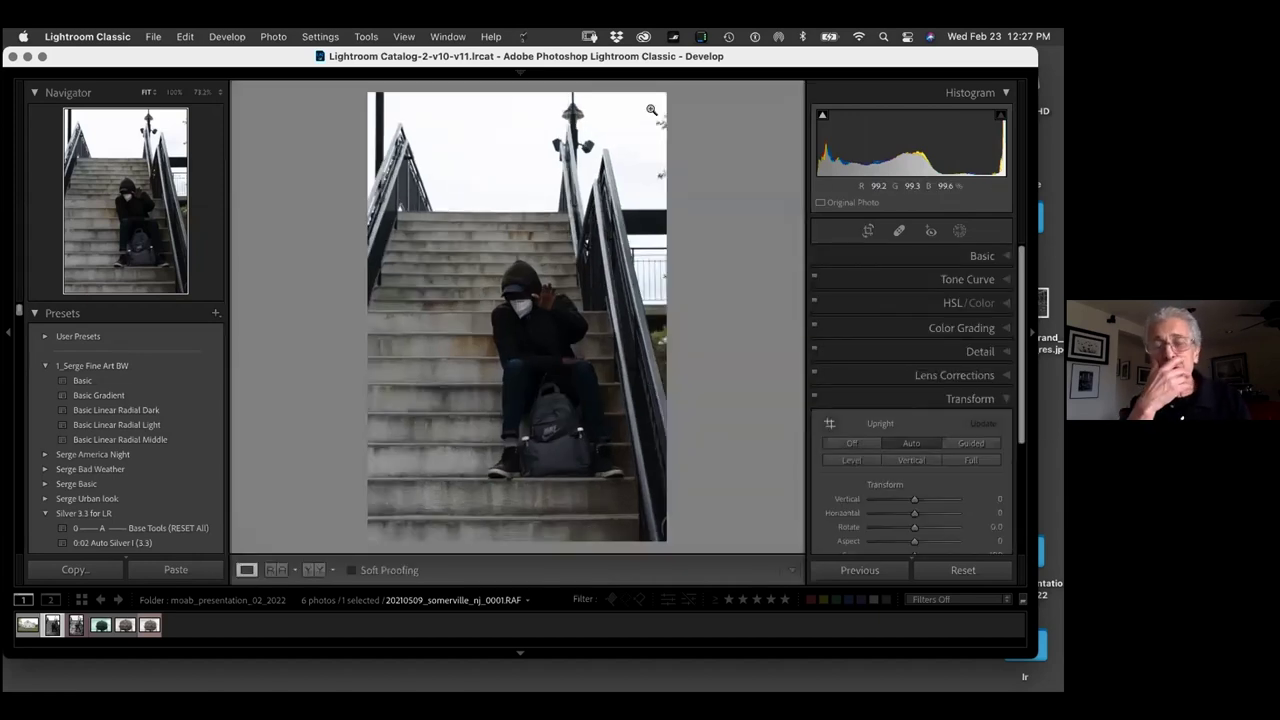
# Set the stairs photo's Shadows to +100 and Highlights to -100 in the Basic adjustments
pyautogui.click(905, 254)
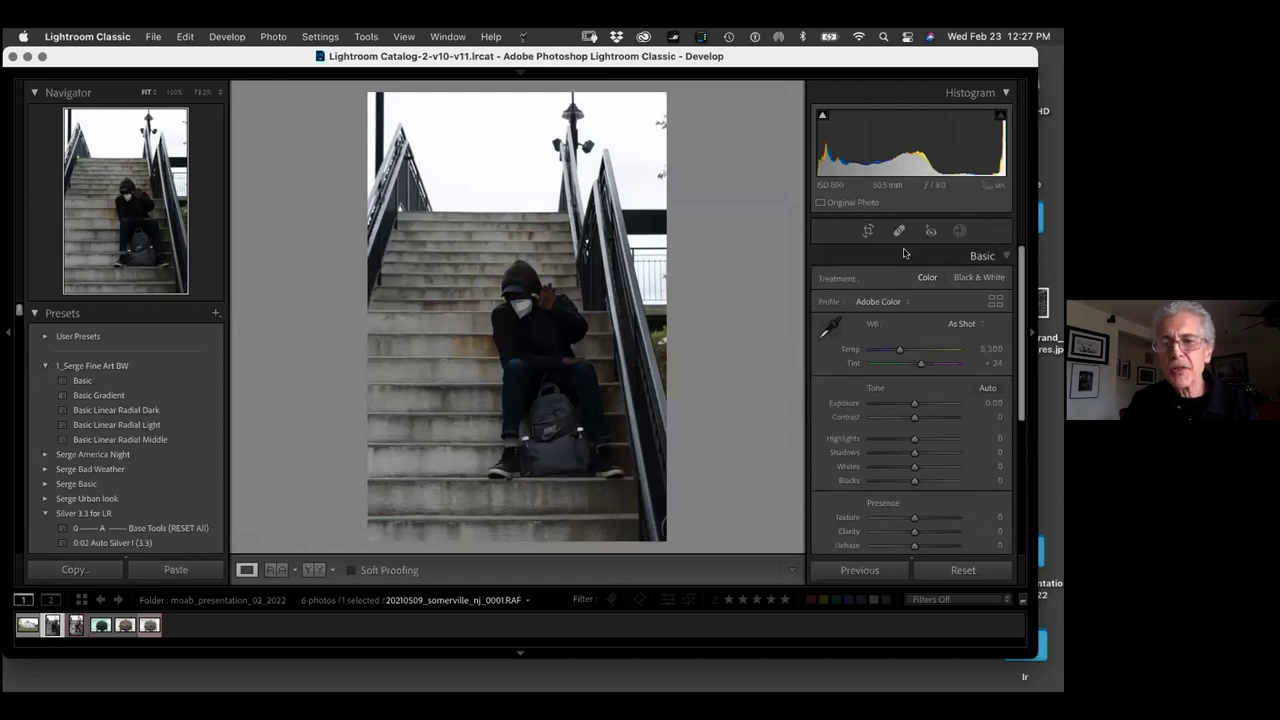
pyautogui.moveTo(912, 455); pyautogui.dragTo(921, 455)
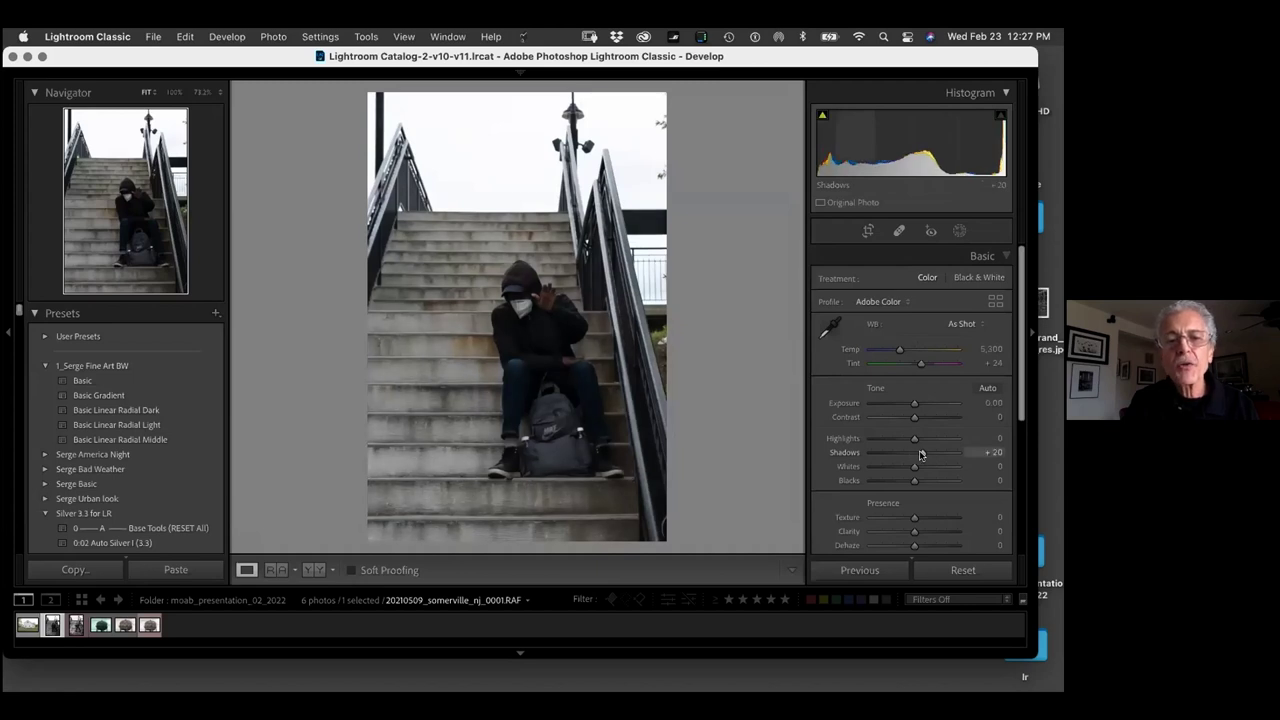
pyautogui.moveTo(921, 455); pyautogui.dragTo(960, 452)
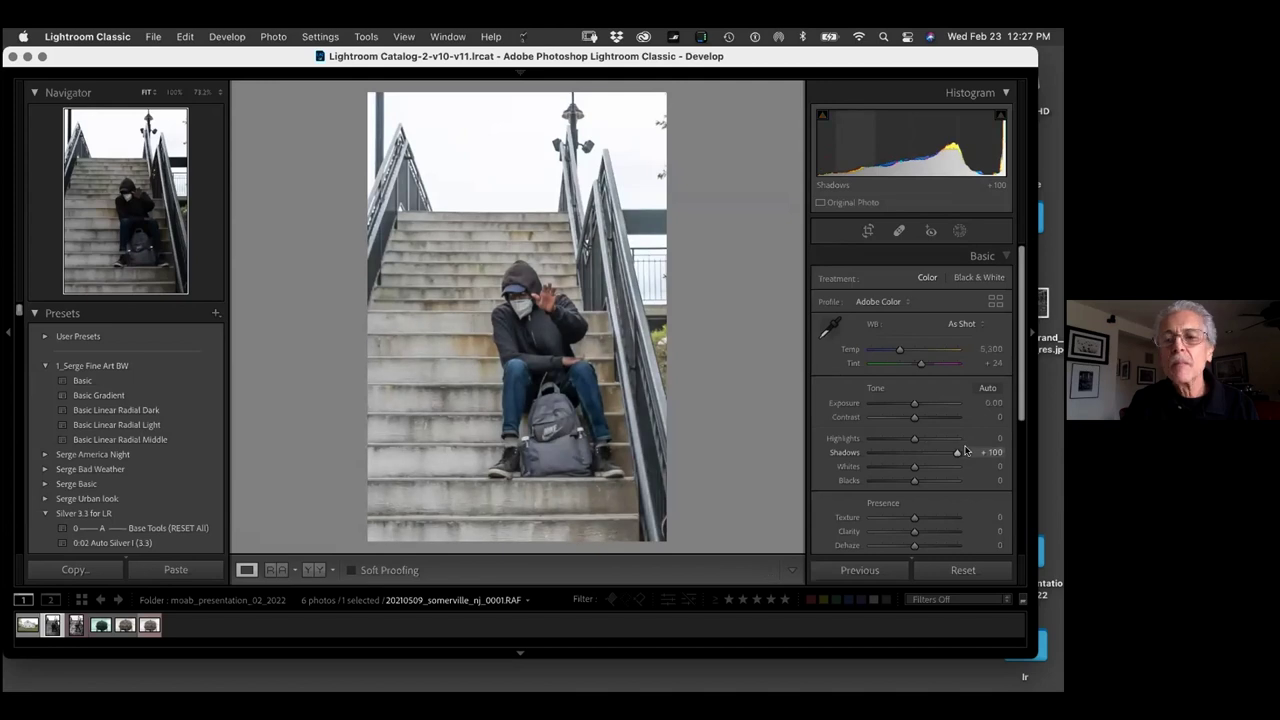
pyautogui.moveTo(912, 438); pyautogui.dragTo(870, 438)
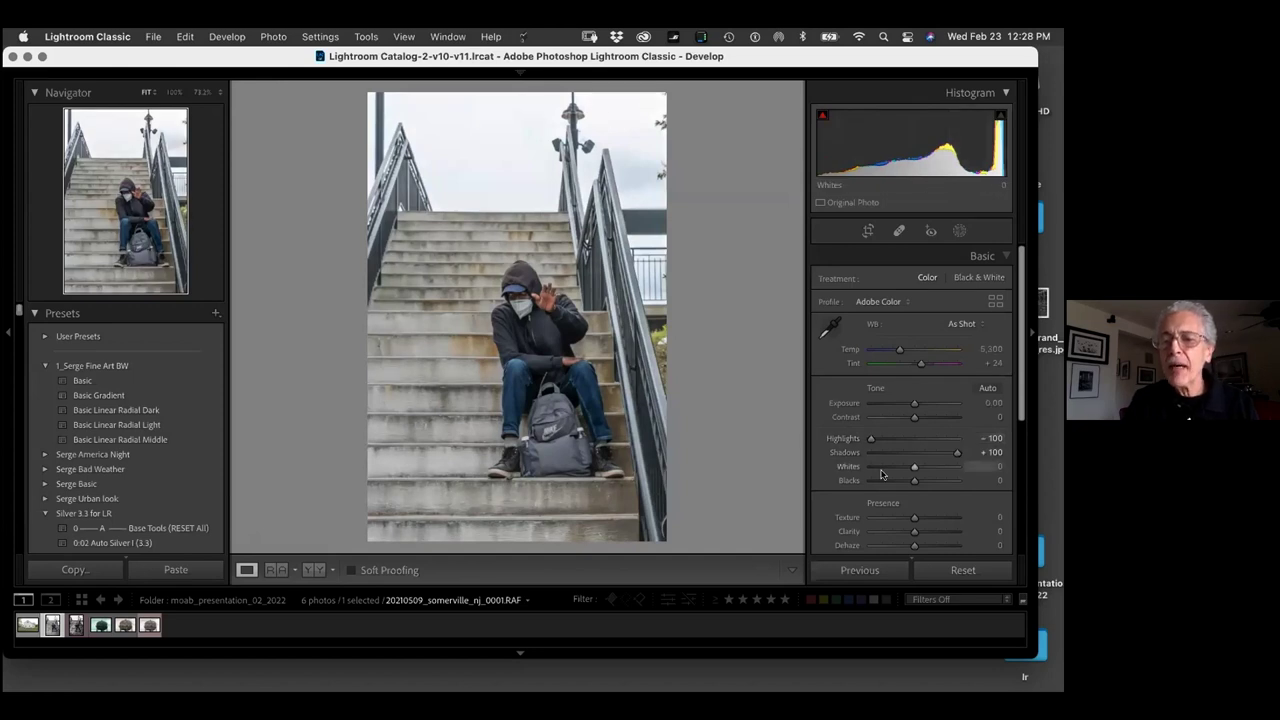
# Set the stairs photo's Blacks to -9 and Whites to +33, using the clipping preview as a guide
pyautogui.press('alt')
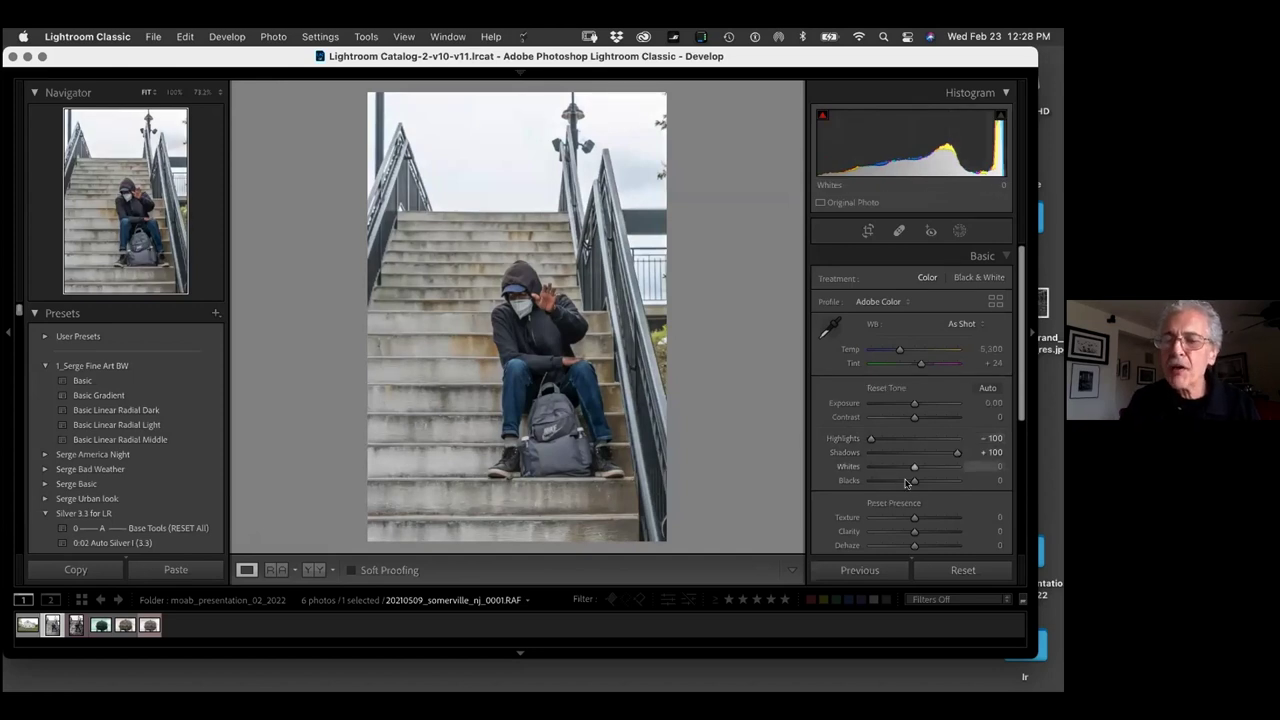
pyautogui.keyDown('alt'); pyautogui.click(914, 480); pyautogui.keyUp('alt')
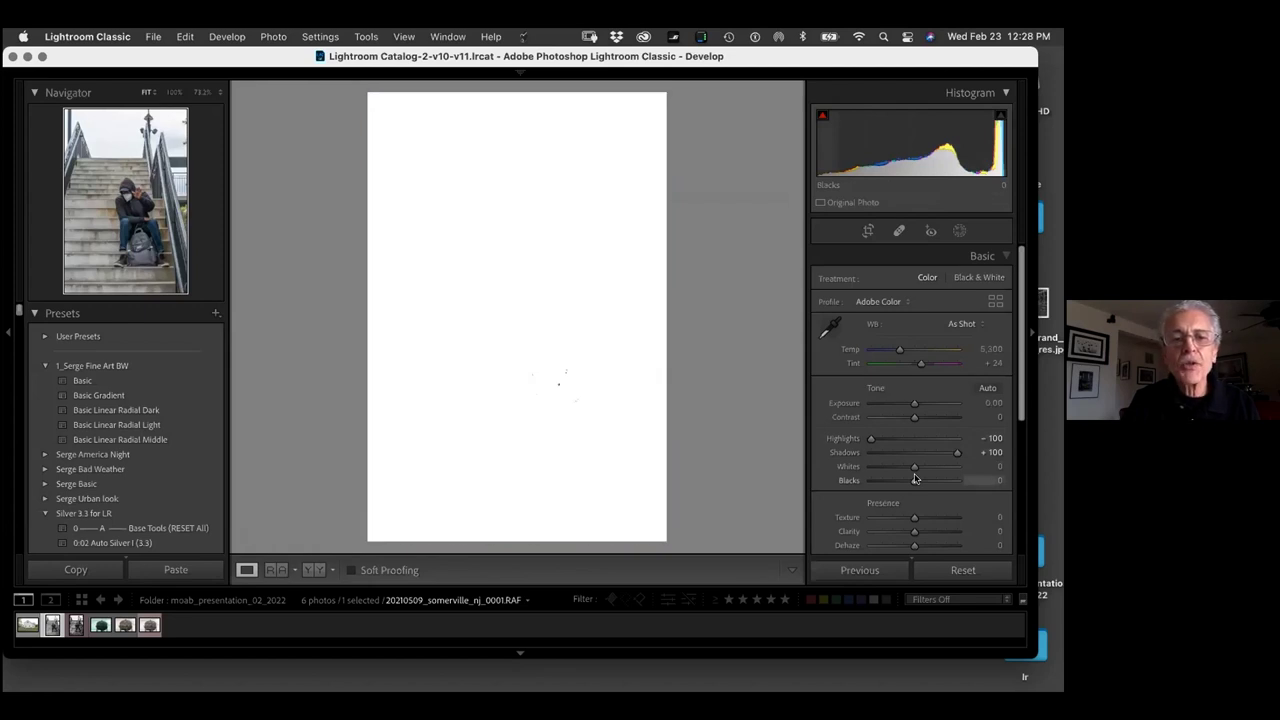
pyautogui.keyDown('alt'); pyautogui.click(914, 480); pyautogui.keyUp('alt')
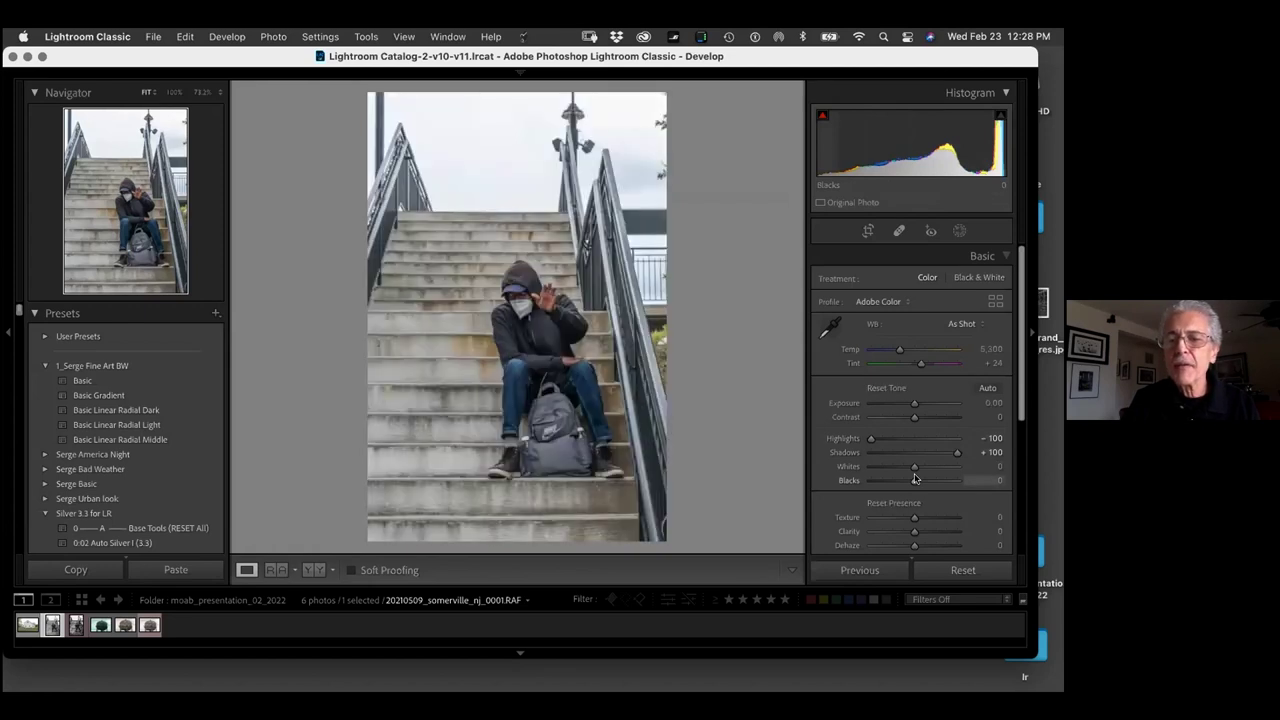
pyautogui.keyDown('alt'); pyautogui.click(912, 481); pyautogui.keyUp('alt')
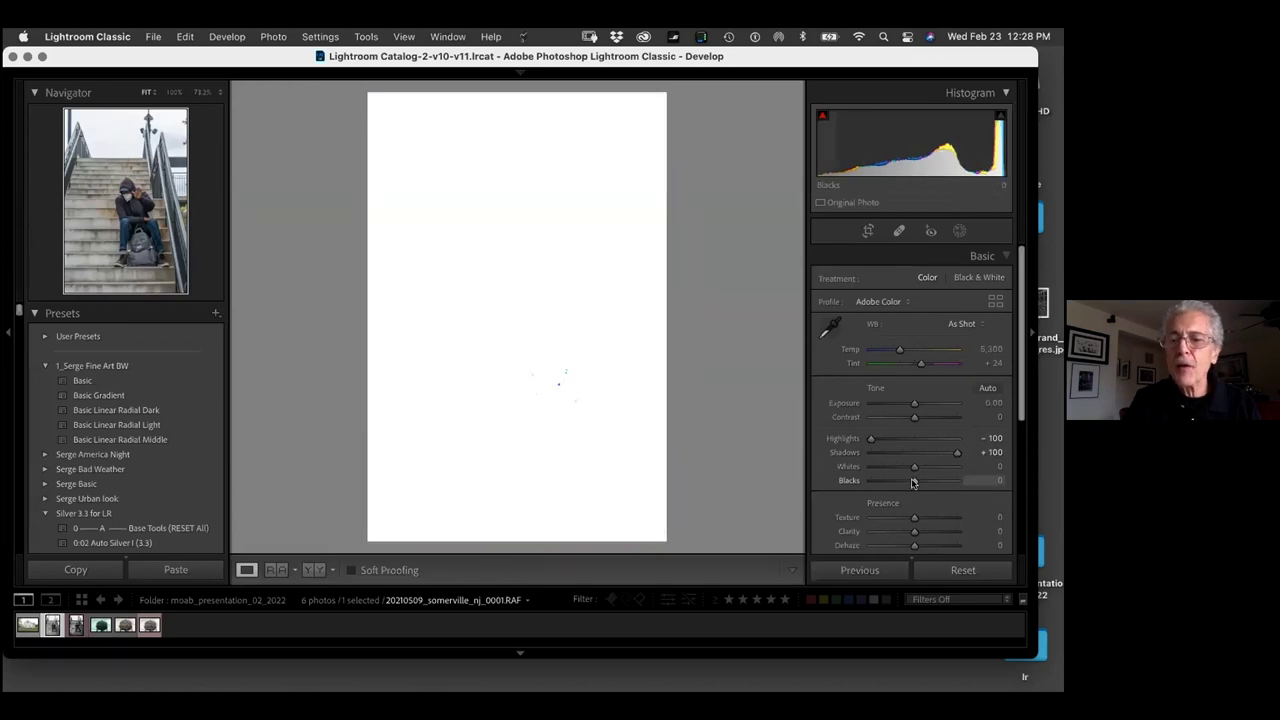
pyautogui.moveTo(912, 481); pyautogui.dragTo(828, 483)
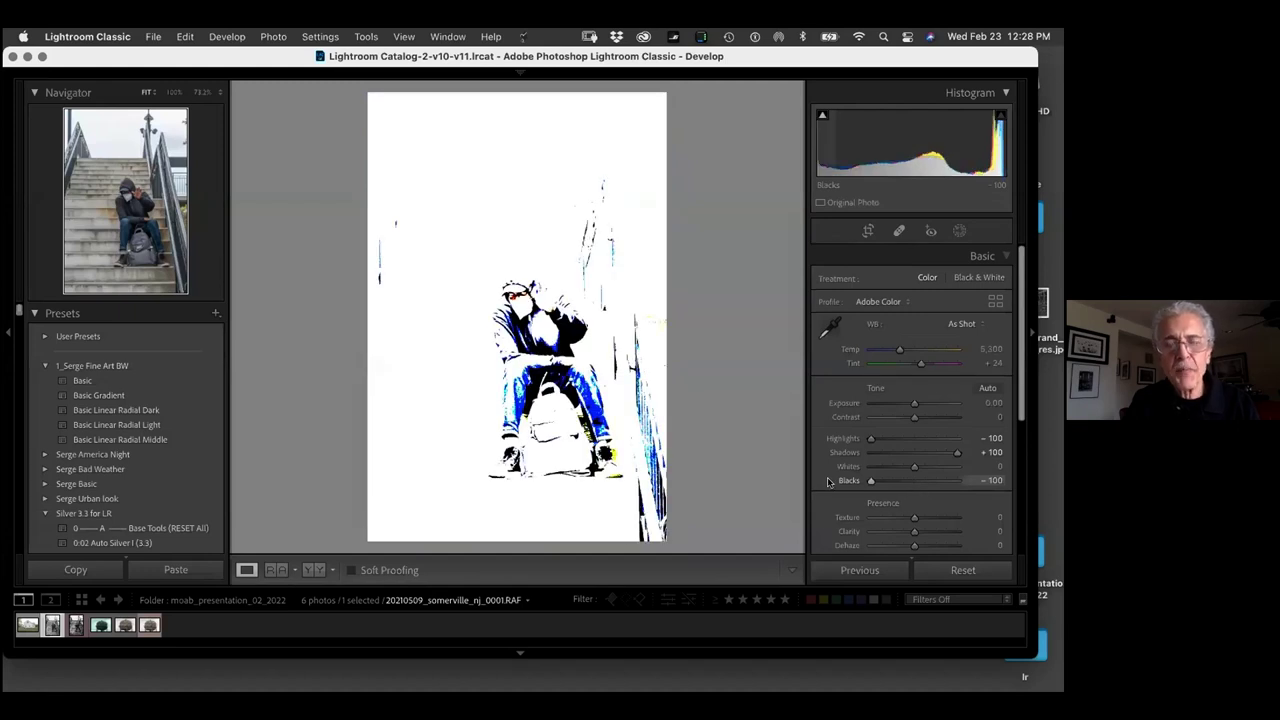
pyautogui.moveTo(828, 483); pyautogui.dragTo(926, 463)
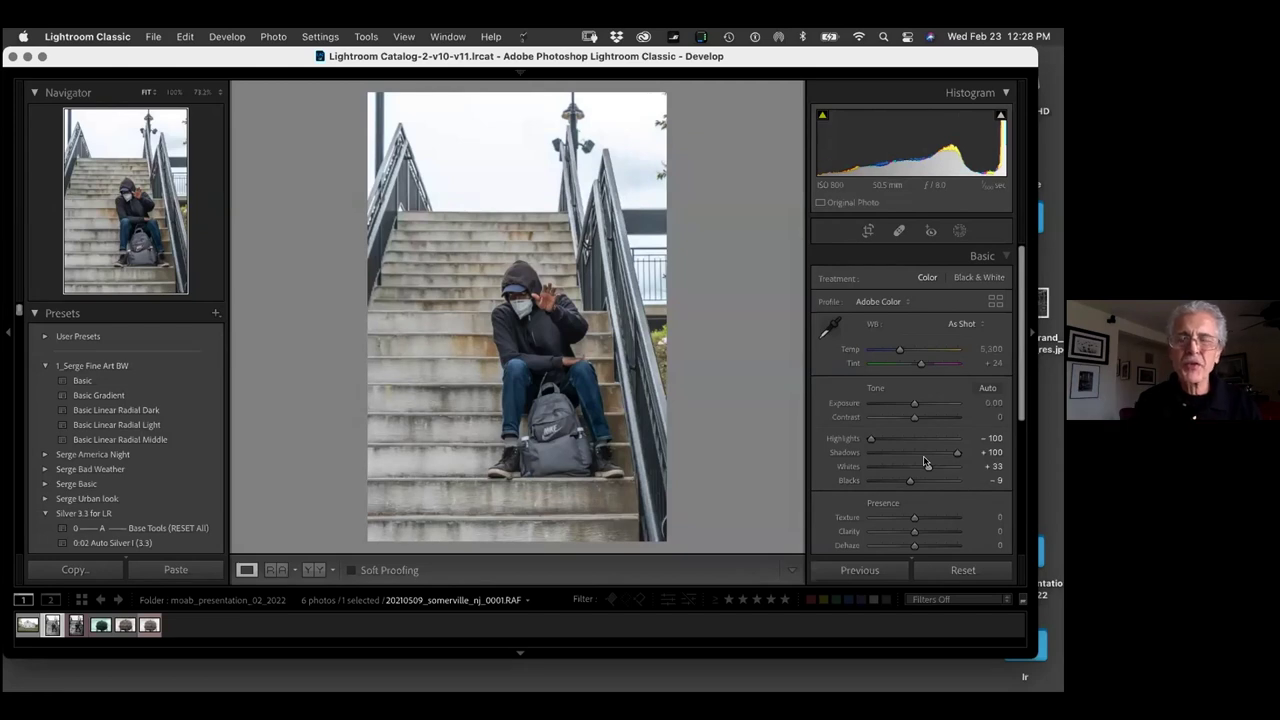
# Add a diagonal Linear Gradient mask over the sky and upper stairs with Highlights -100 and Whites -13
pyautogui.click(959, 231)
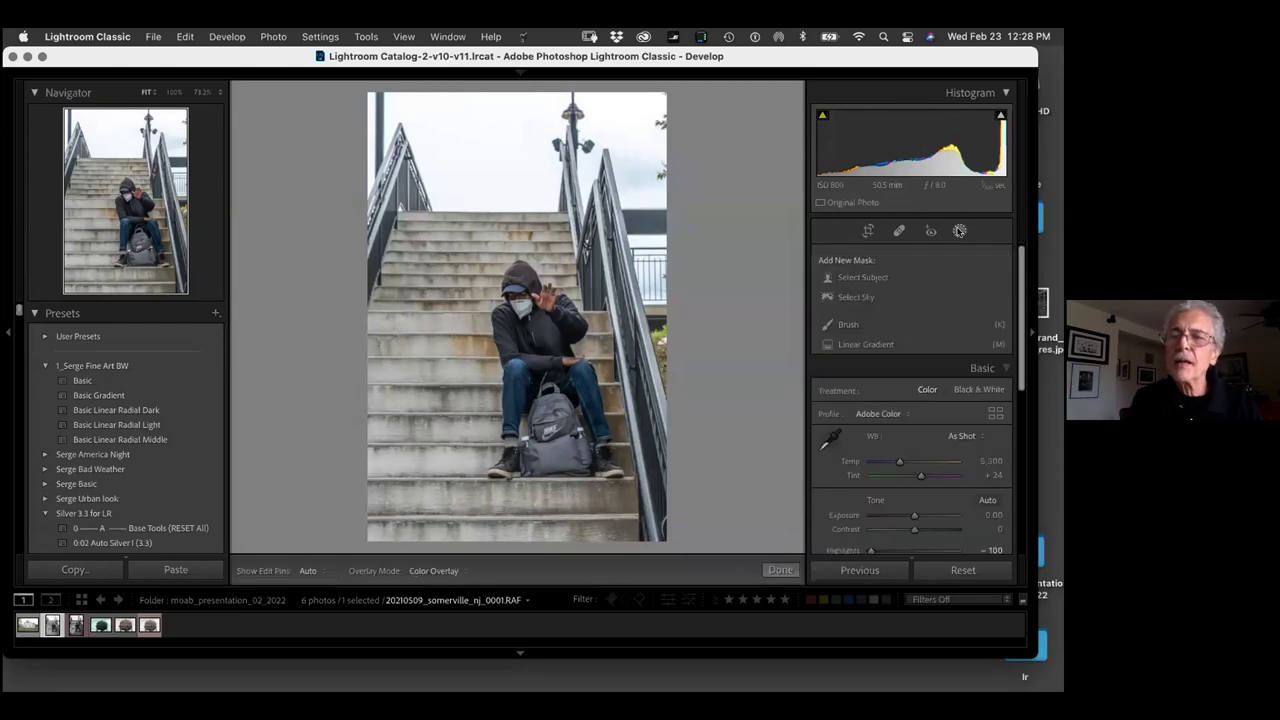
pyautogui.click(859, 347)
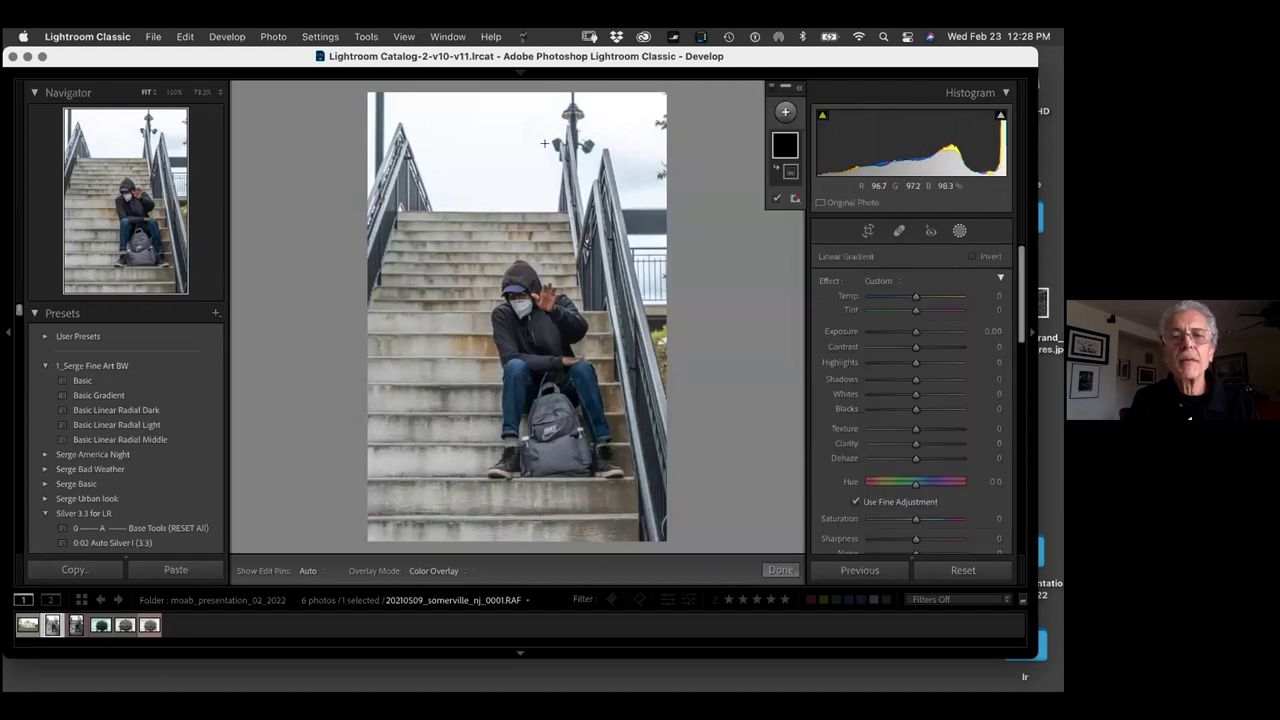
pyautogui.moveTo(540, 150); pyautogui.dragTo(462, 300)
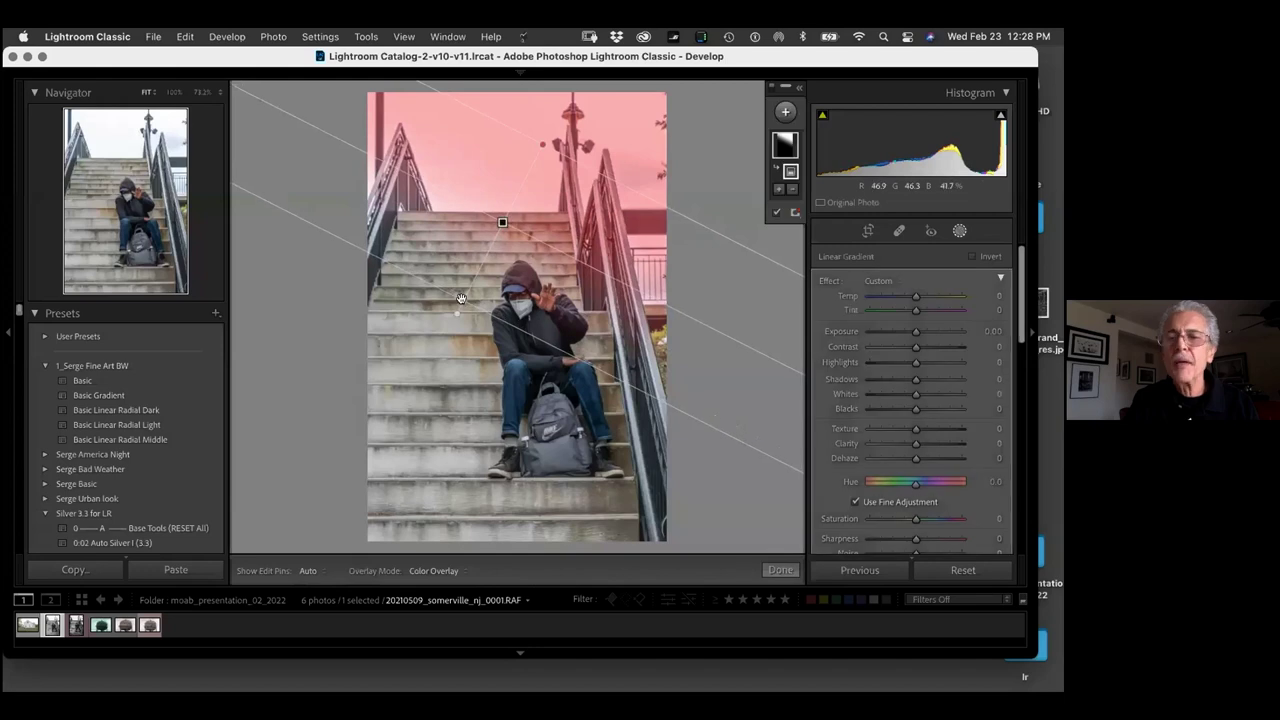
pyautogui.moveTo(913, 362); pyautogui.dragTo(1000, 362)
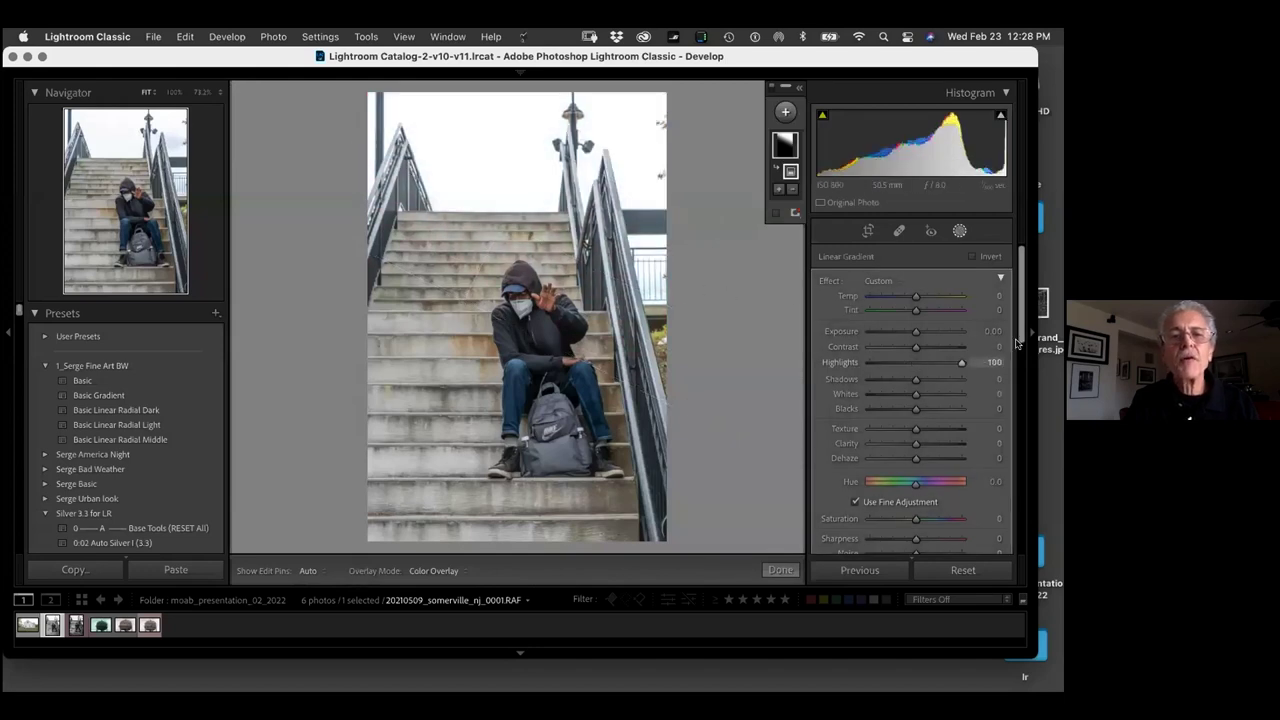
pyautogui.moveTo(823, 347); pyautogui.dragTo(806, 352)
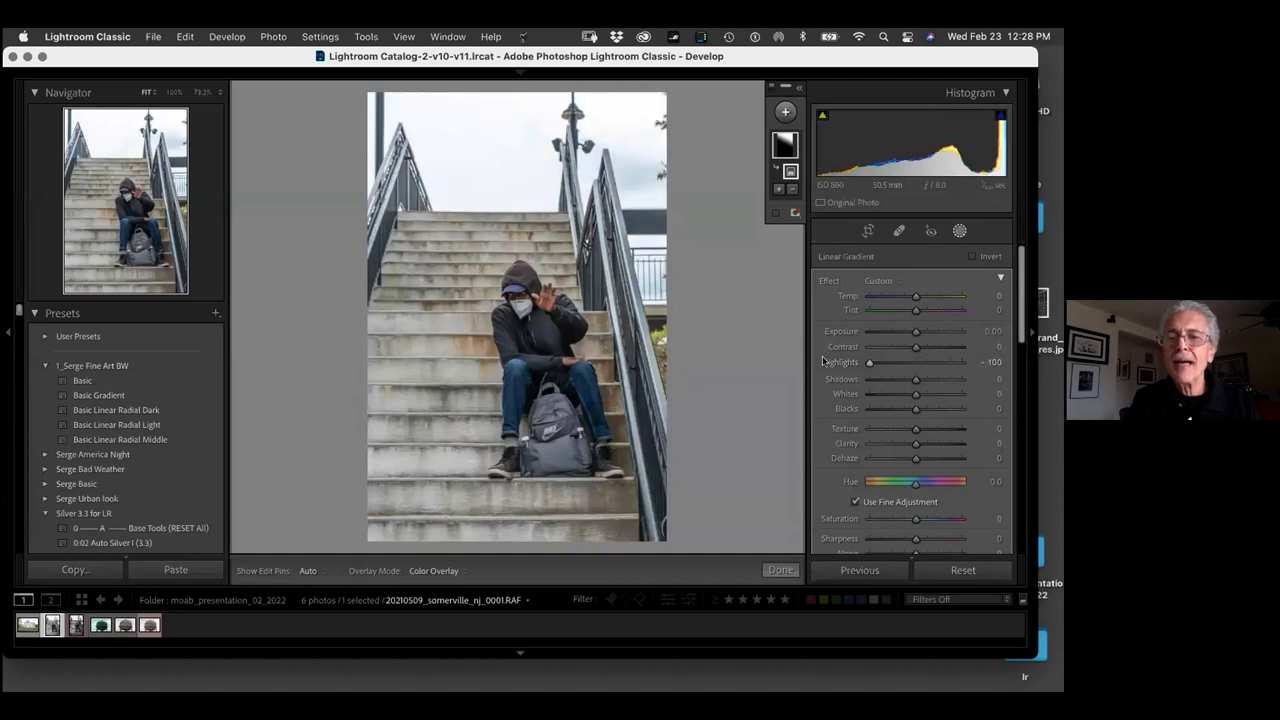
pyautogui.moveTo(912, 394); pyautogui.dragTo(907, 394)
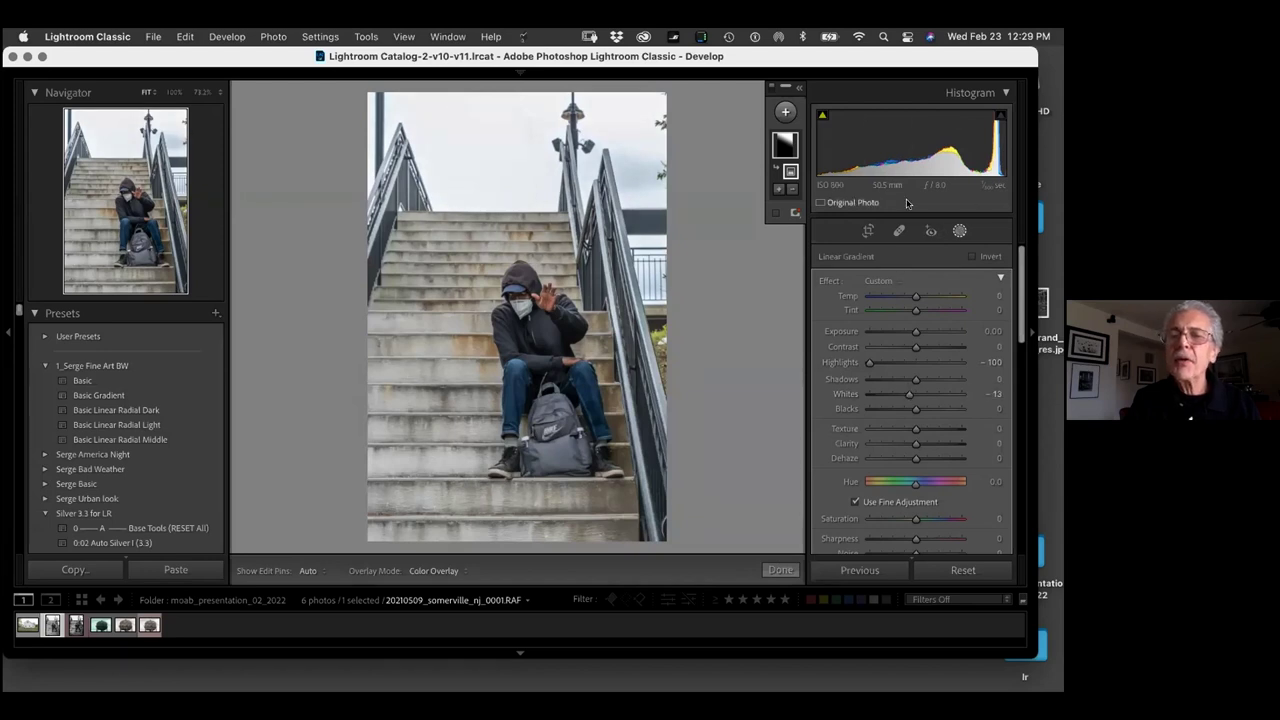
# Add a second Linear Gradient mask rising from the lowest steps to the backpack and set its Shadows to -43
pyautogui.click(785, 112)
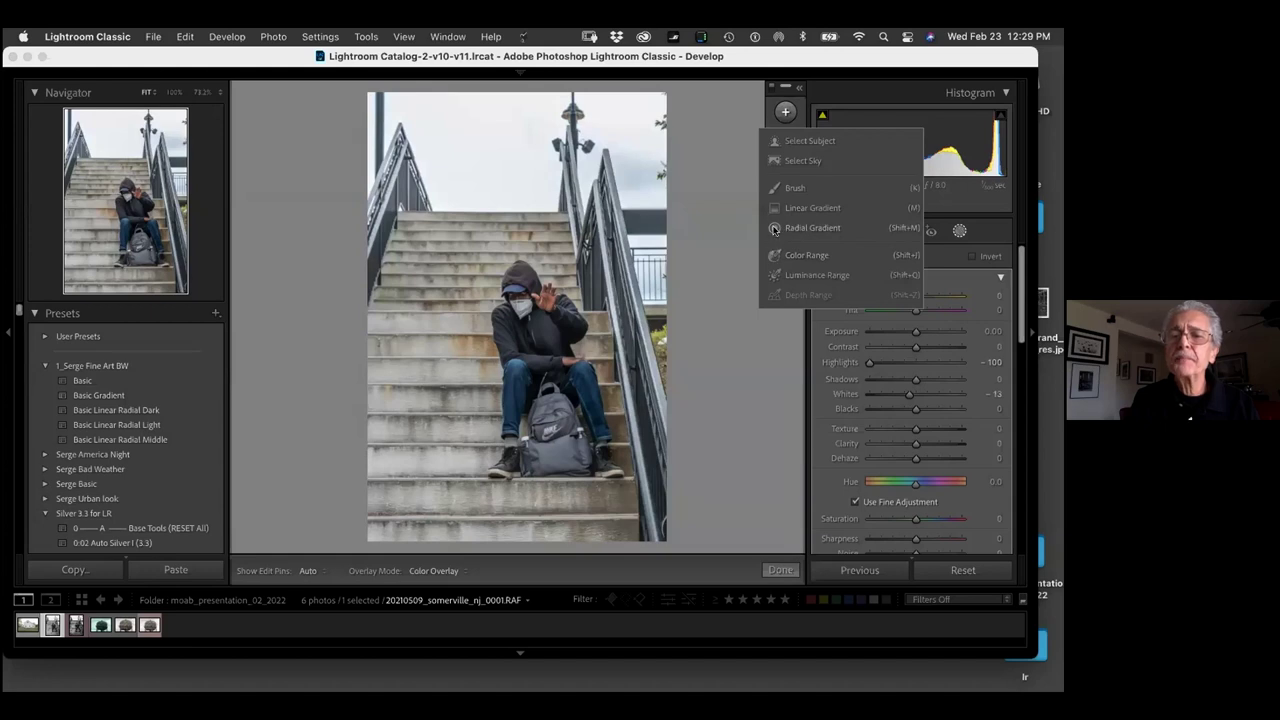
pyautogui.click(800, 208)
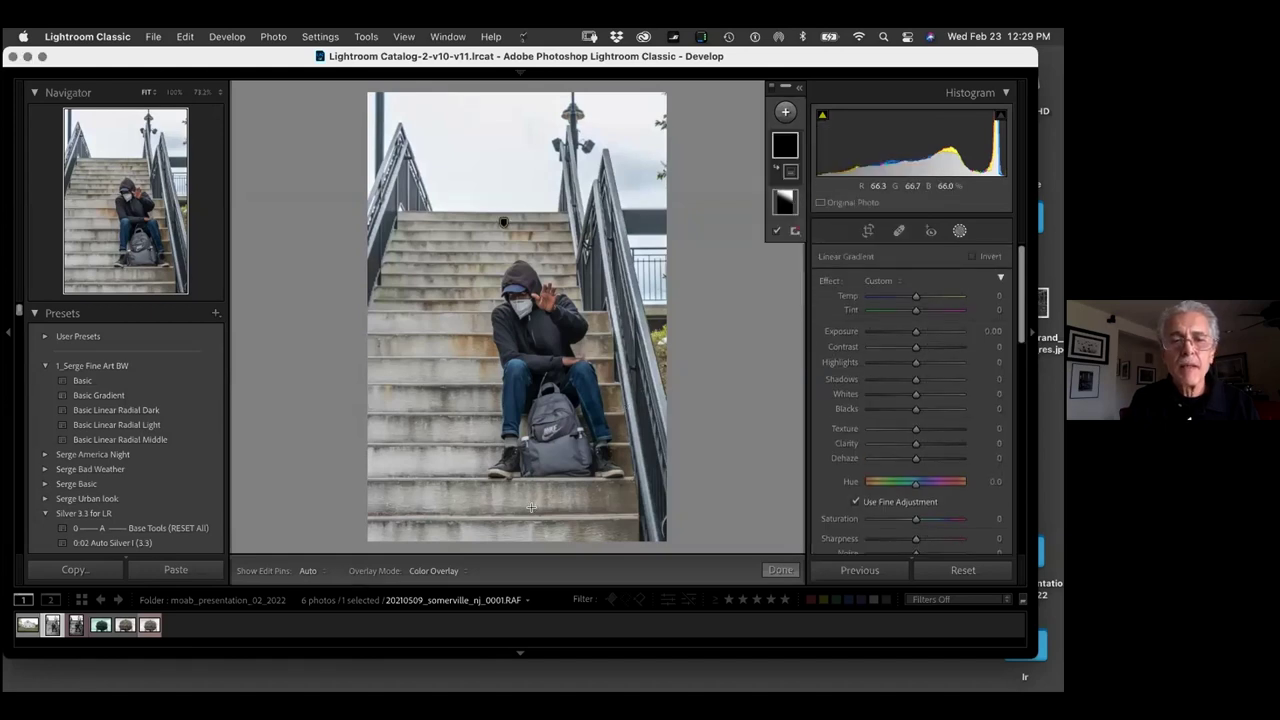
pyautogui.moveTo(531, 508); pyautogui.dragTo(541, 424)
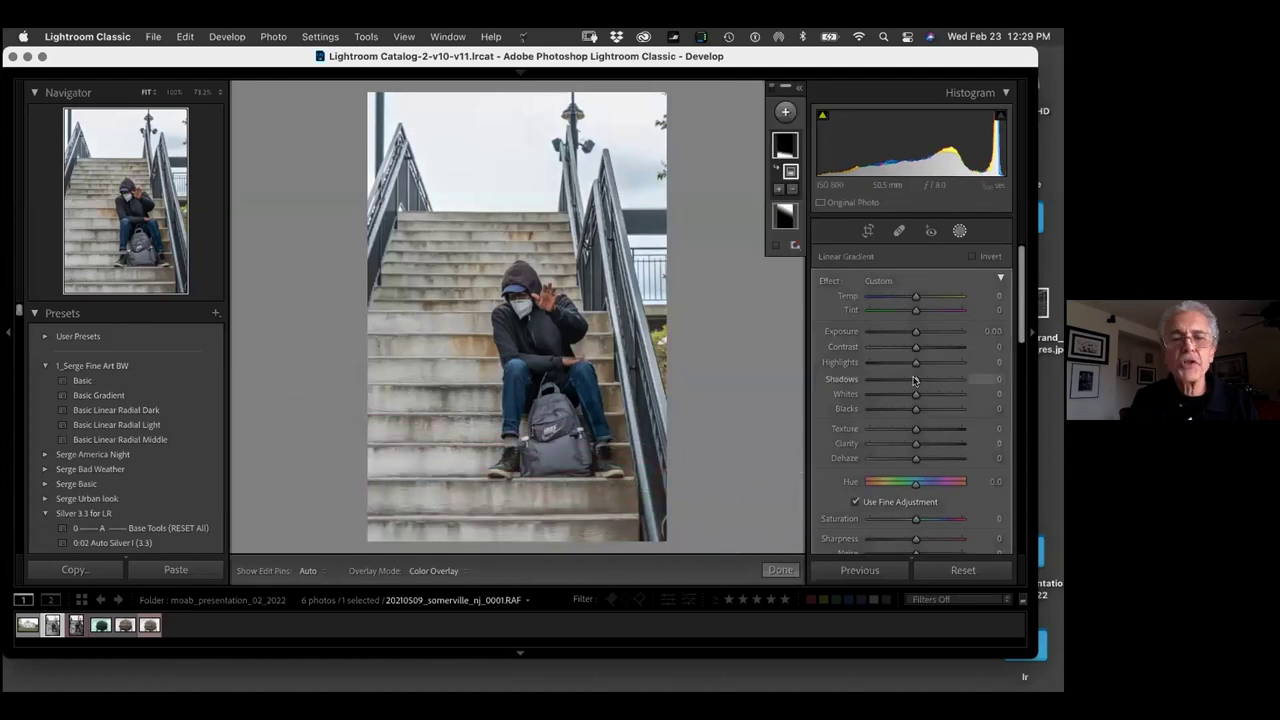
pyautogui.moveTo(912, 380); pyautogui.dragTo(897, 382)
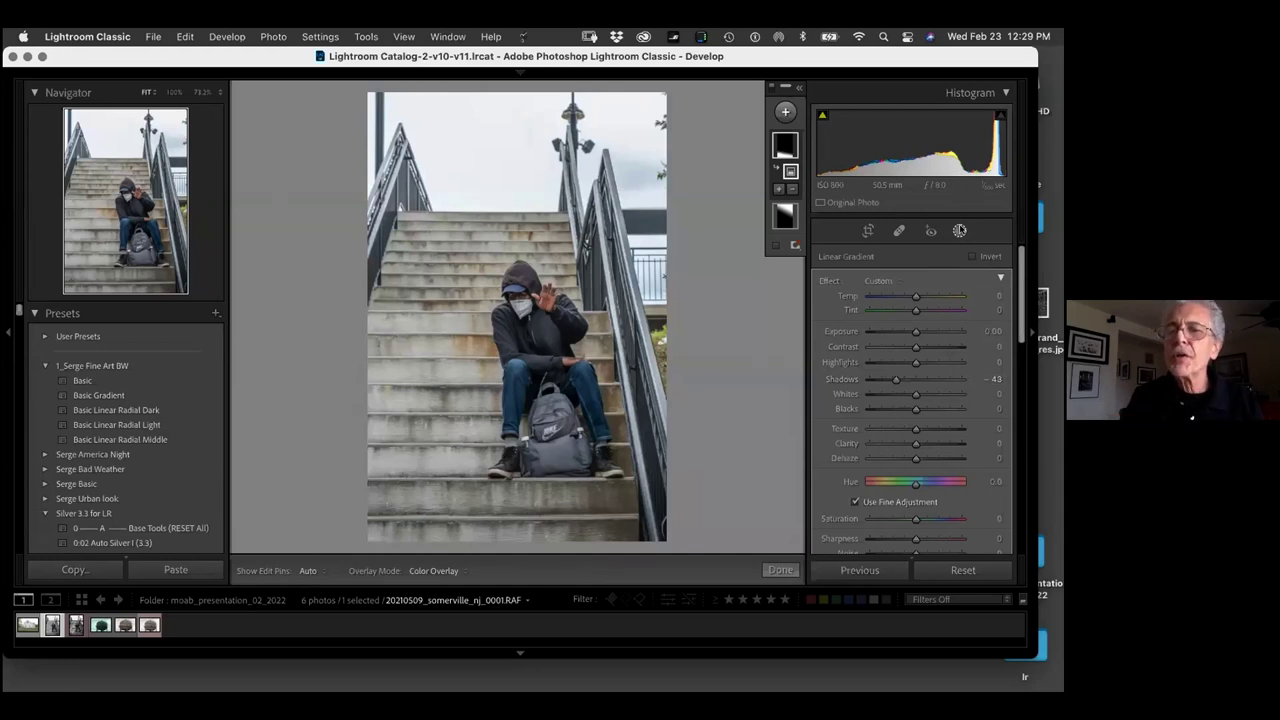
# Try a Brush mask with Exposure -0.06 on the steps beside the person's head and delete the stroke
pyautogui.click(785, 111)
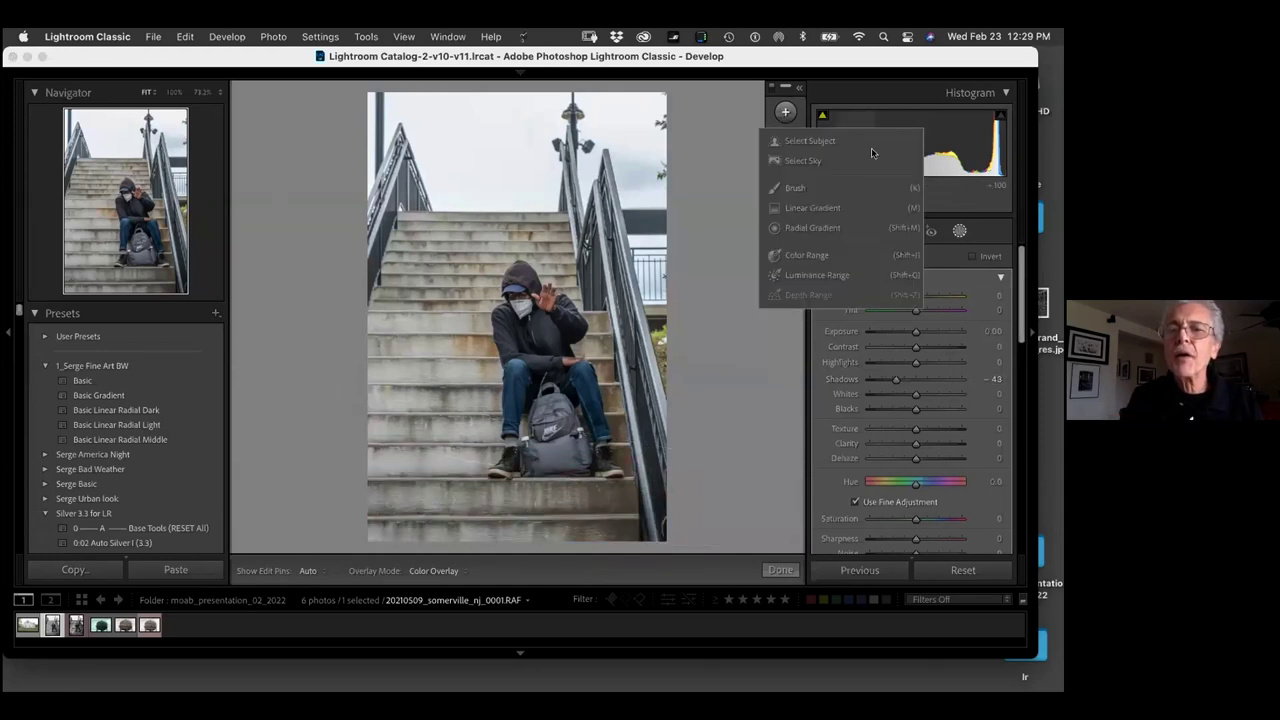
pyautogui.click(796, 188)
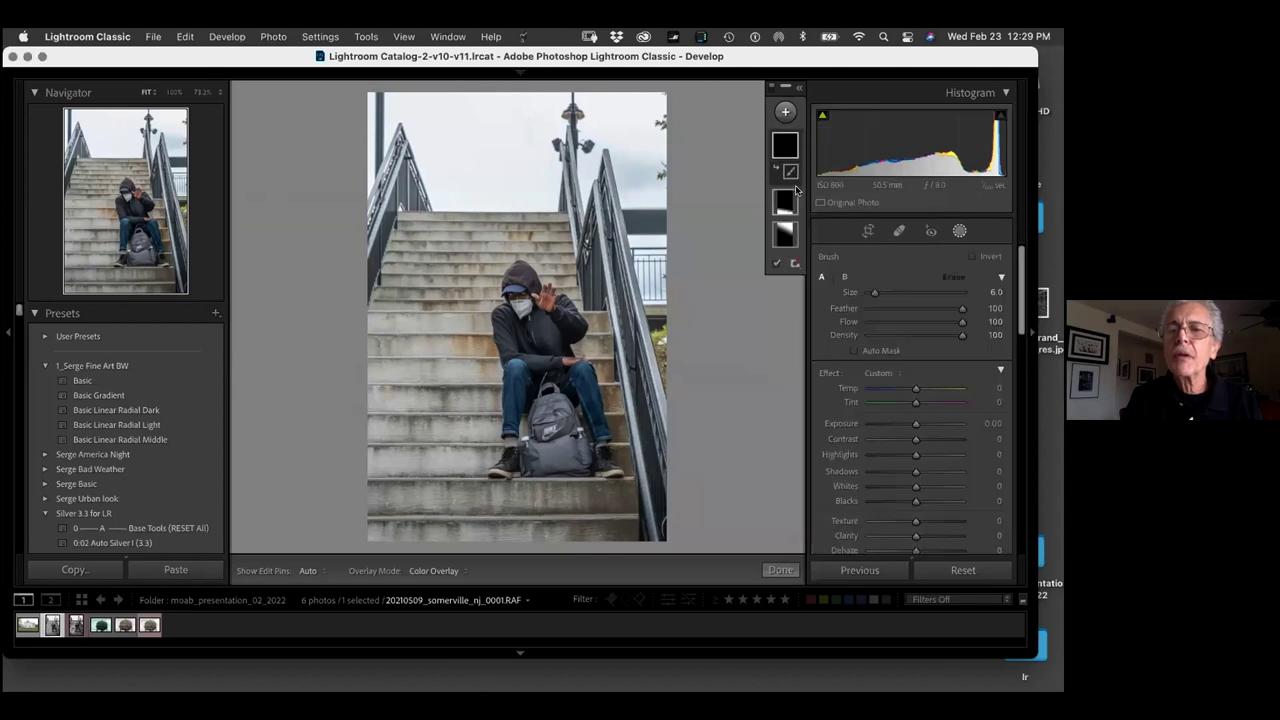
pyautogui.moveTo(400, 281); pyautogui.dragTo(487, 274)
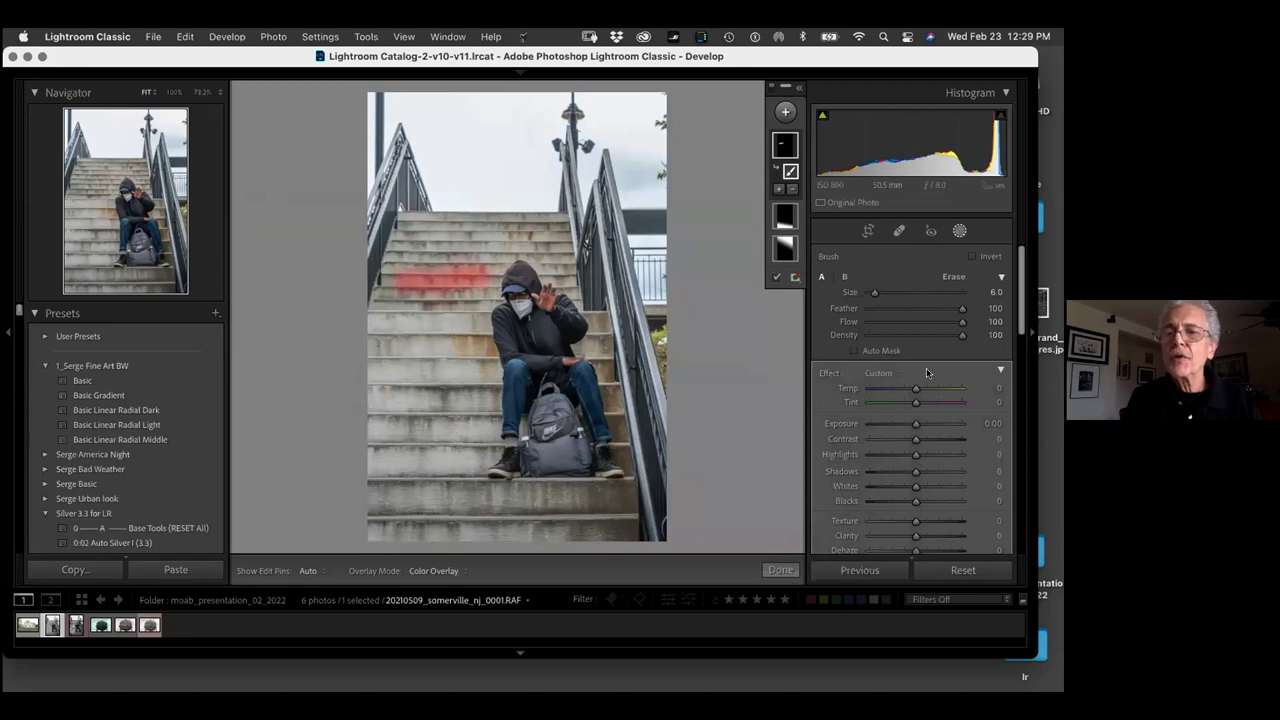
pyautogui.moveTo(913, 426)
pyautogui.mouseDown()
pyautogui.moveTo(927, 425)
pyautogui.moveTo(913, 425)
pyautogui.mouseUp()
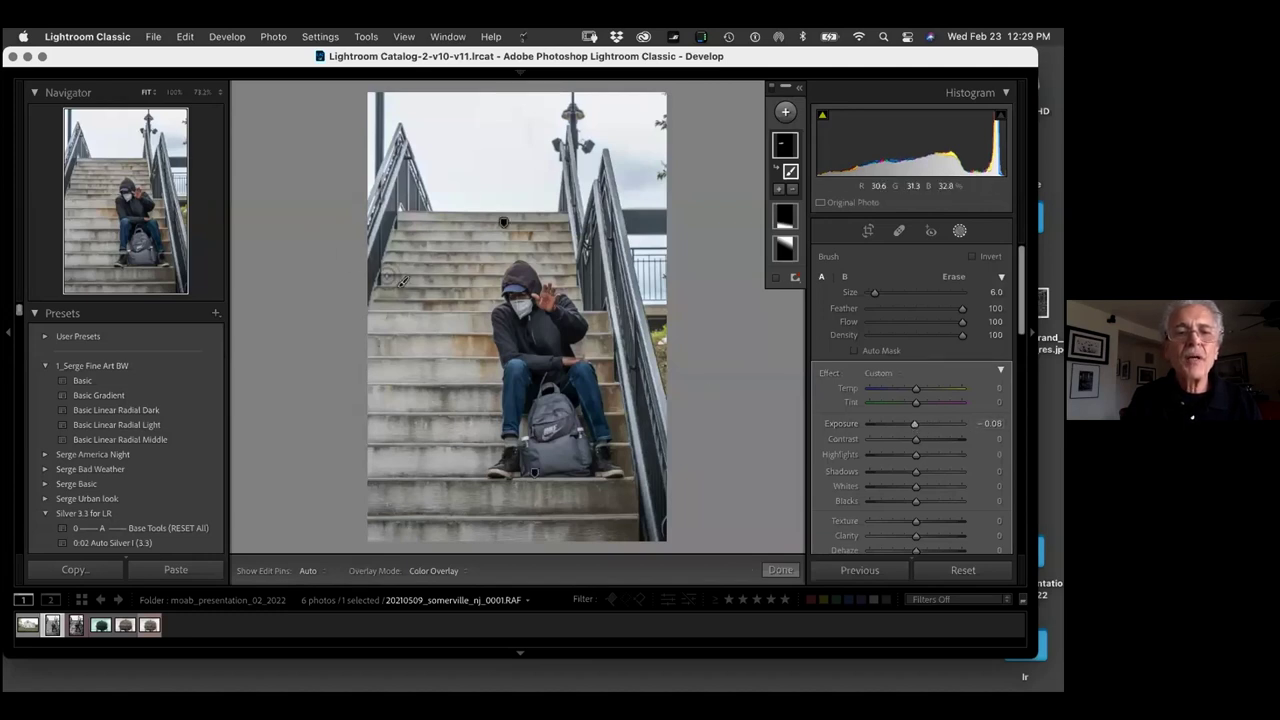
pyautogui.moveTo(403, 283); pyautogui.dragTo(401, 280)
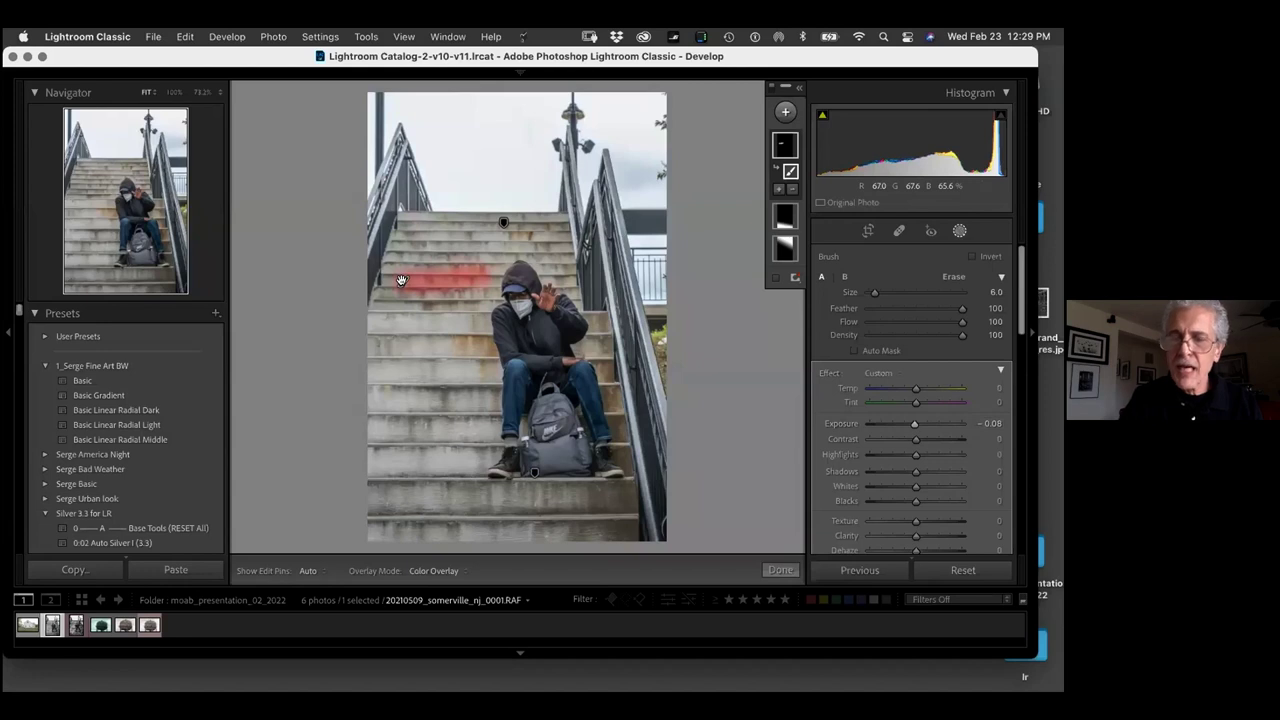
pyautogui.press('k')
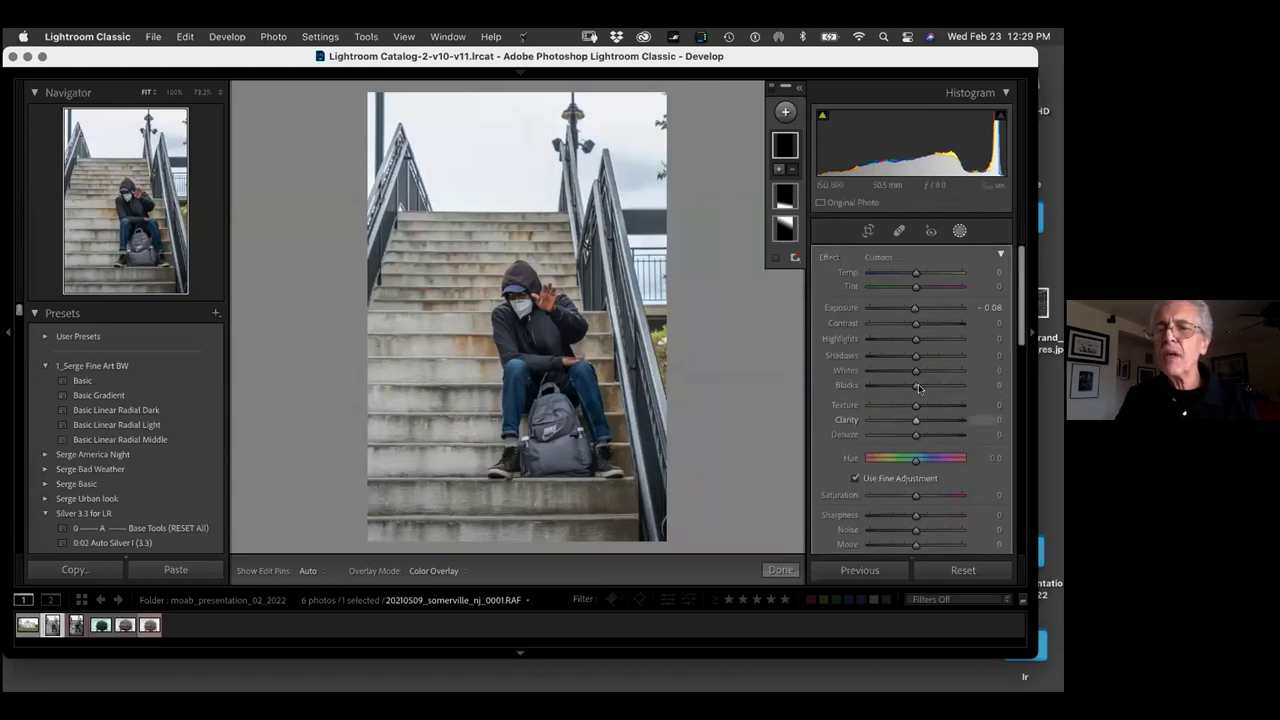
# Close the masking tools and change the stairs photo's treatment to Black & White
pyautogui.moveTo(1020, 289); pyautogui.dragTo(1014, 438)
pyautogui.scroll(5, 1000, 380)
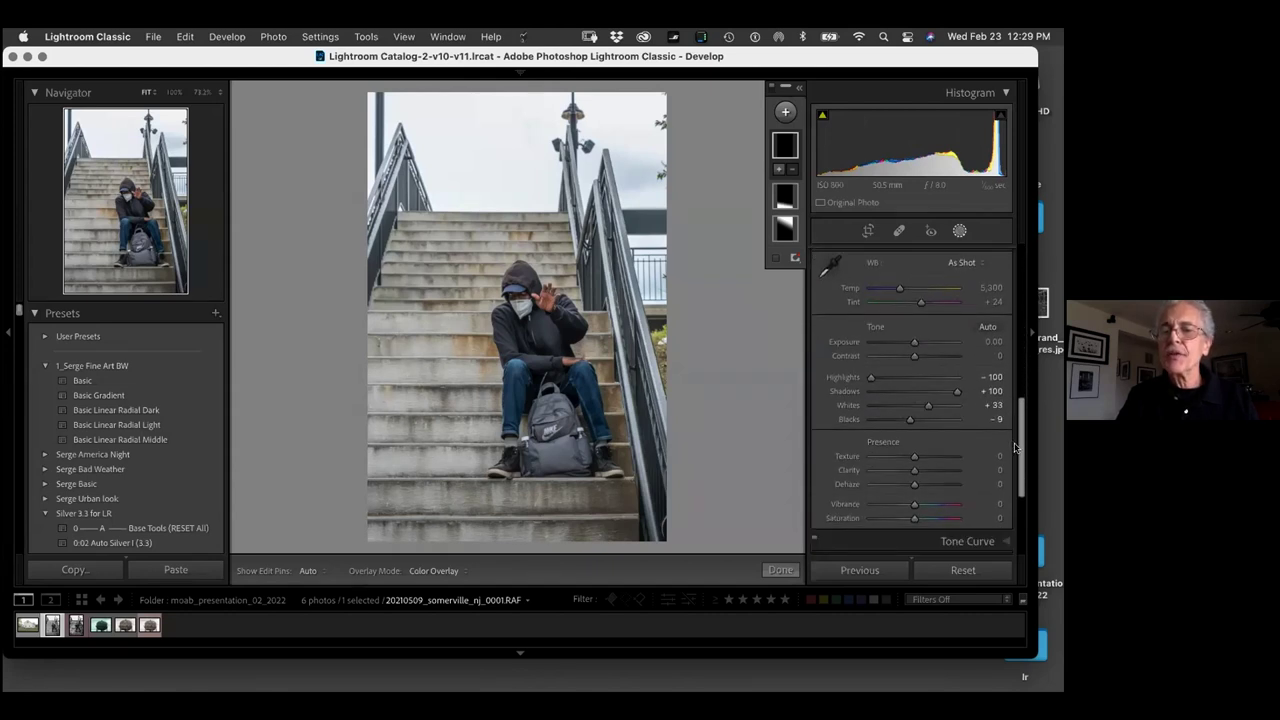
pyautogui.scroll(2, 998, 366)
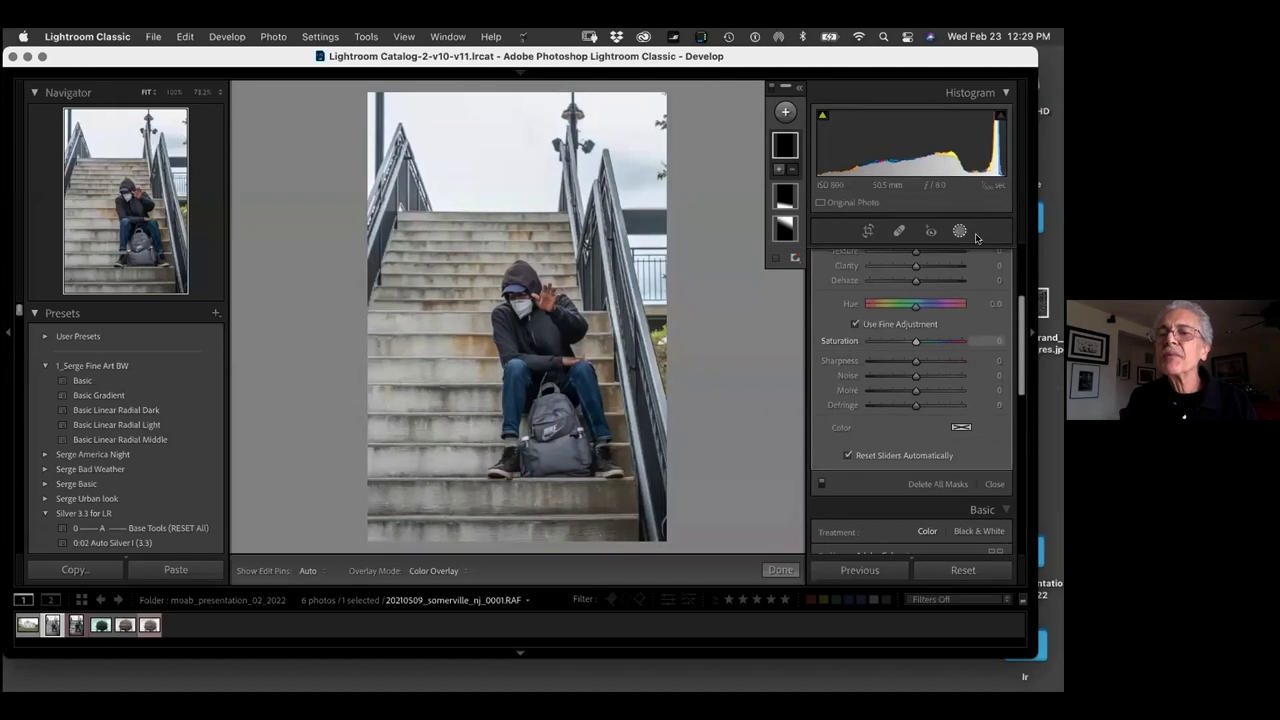
pyautogui.scroll(4, 1000, 340)
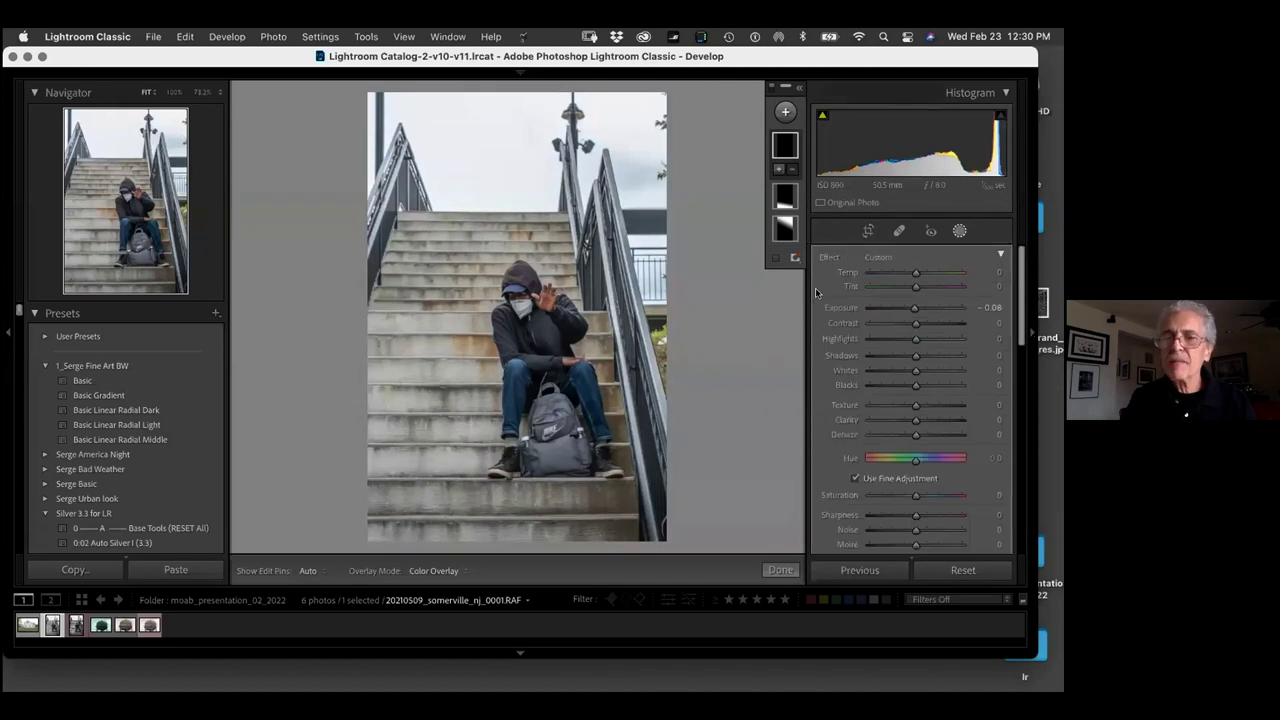
pyautogui.click(958, 232)
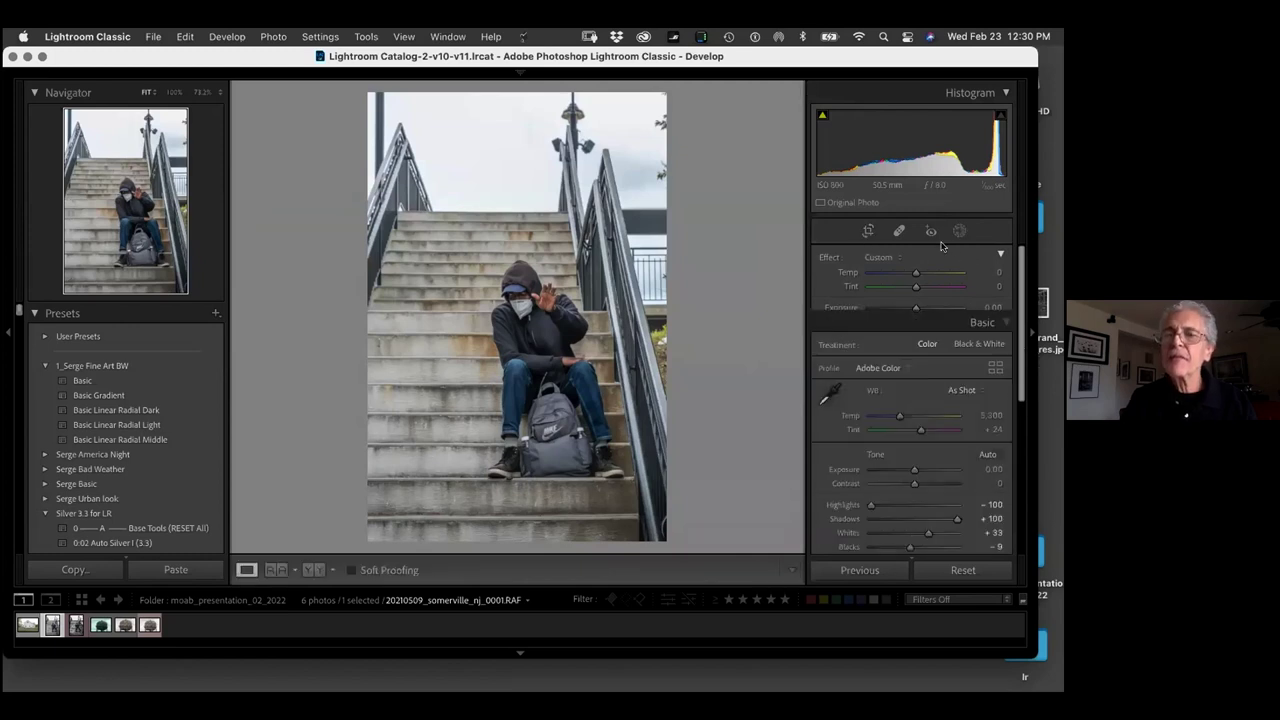
pyautogui.click(975, 280)
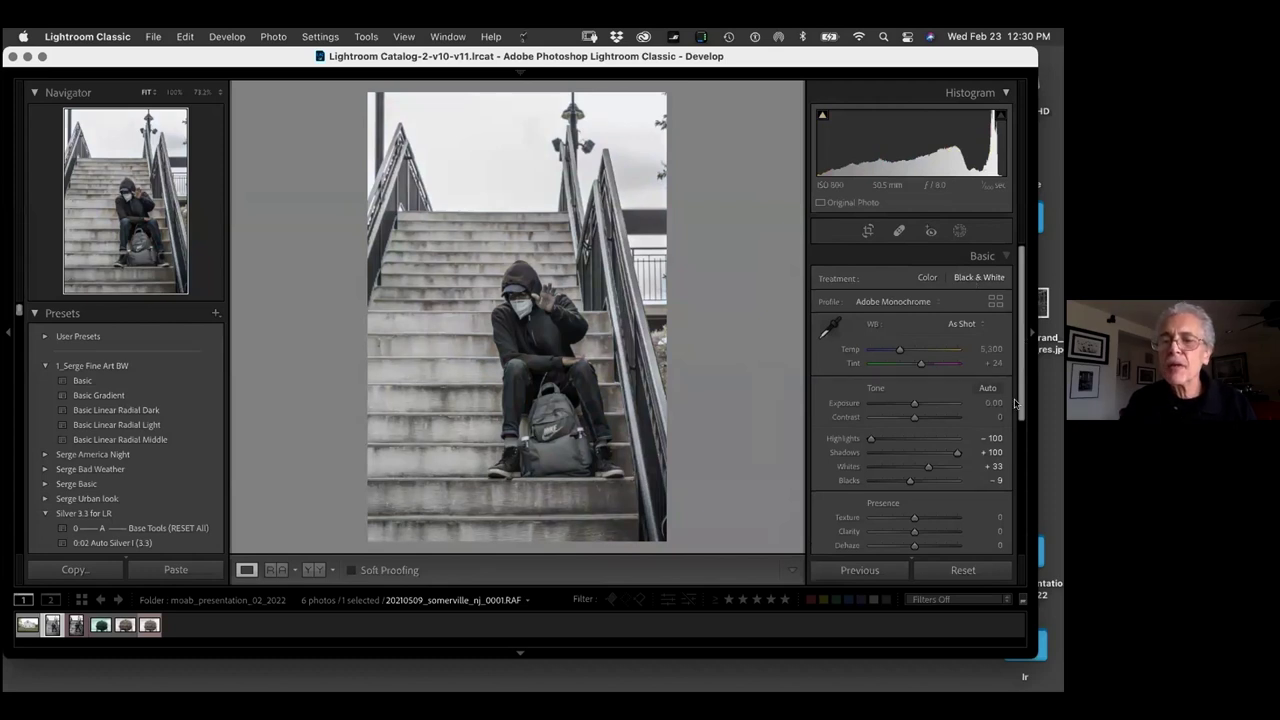
# Set Red to +28 and Orange to +48 in the stairs photo's Black & White Mix
pyautogui.scroll(-10, 1016, 400)
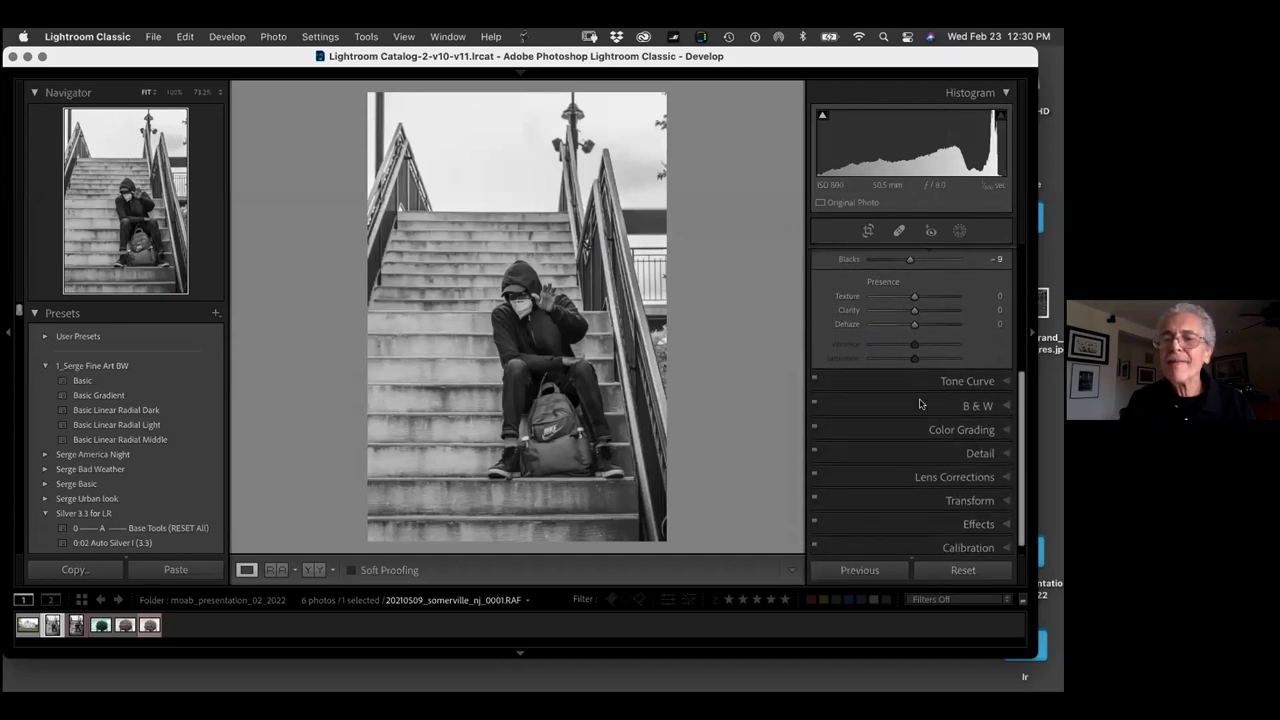
pyautogui.click(920, 404)
pyautogui.moveTo(917, 289)
pyautogui.mouseDown()
pyautogui.moveTo(968, 286)
pyautogui.moveTo(933, 288)
pyautogui.mouseUp()
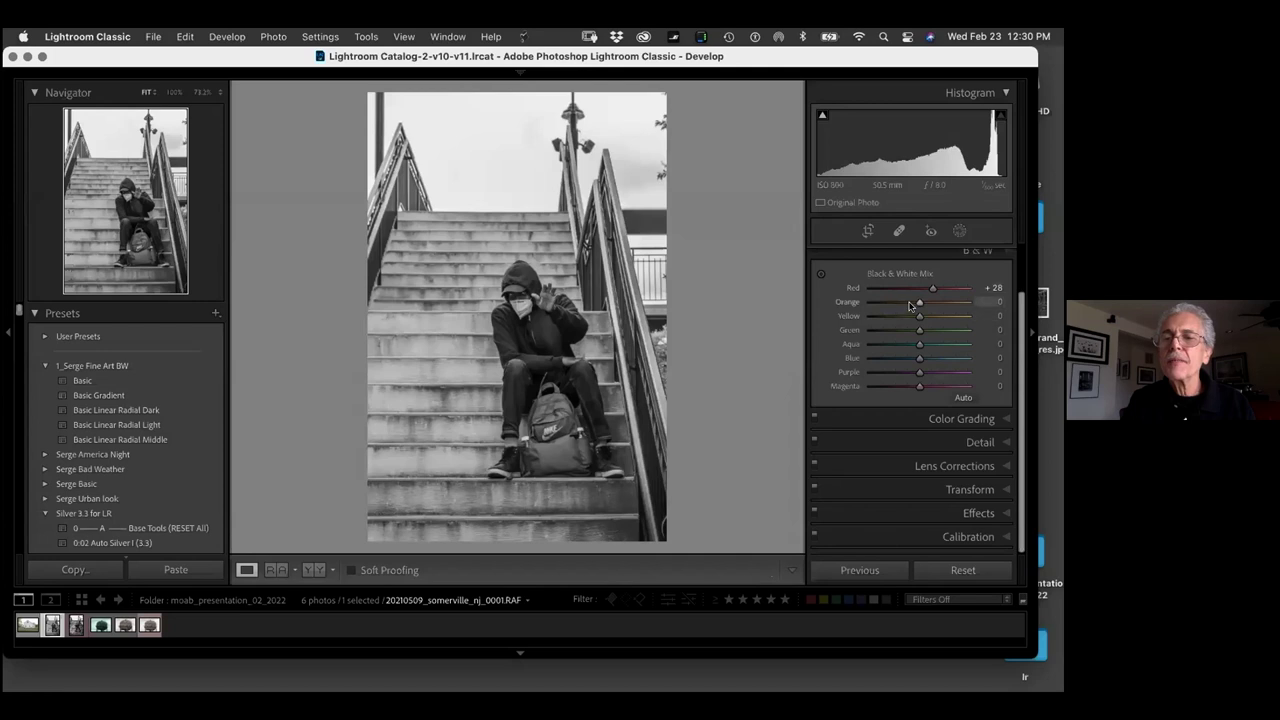
pyautogui.moveTo(953, 300); pyautogui.dragTo(985, 290)
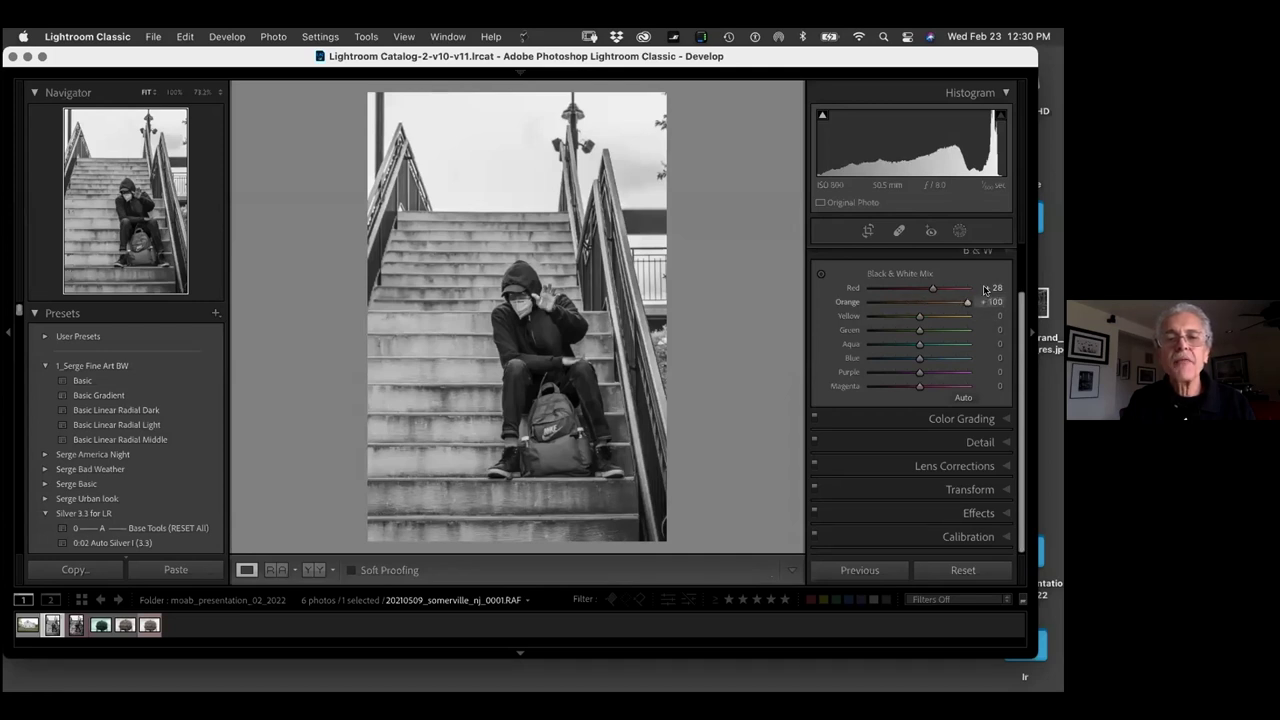
pyautogui.click(990, 288)
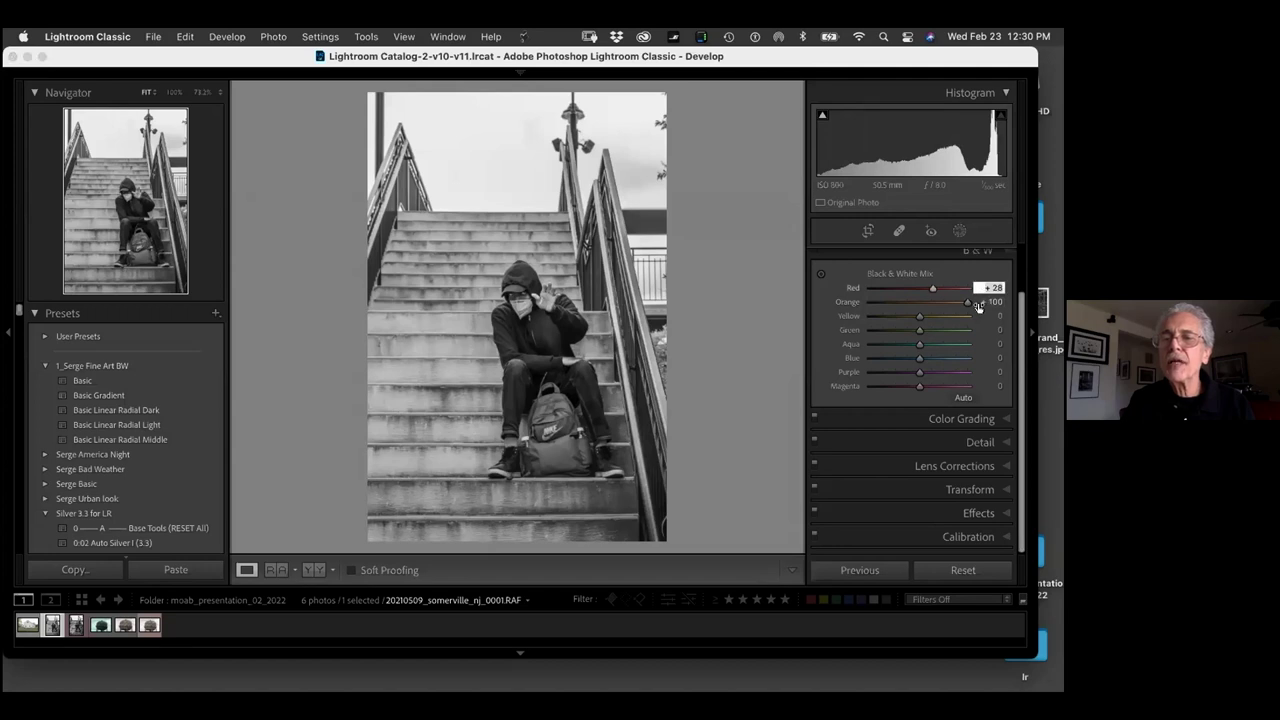
pyautogui.moveTo(954, 301); pyautogui.dragTo(943, 302)
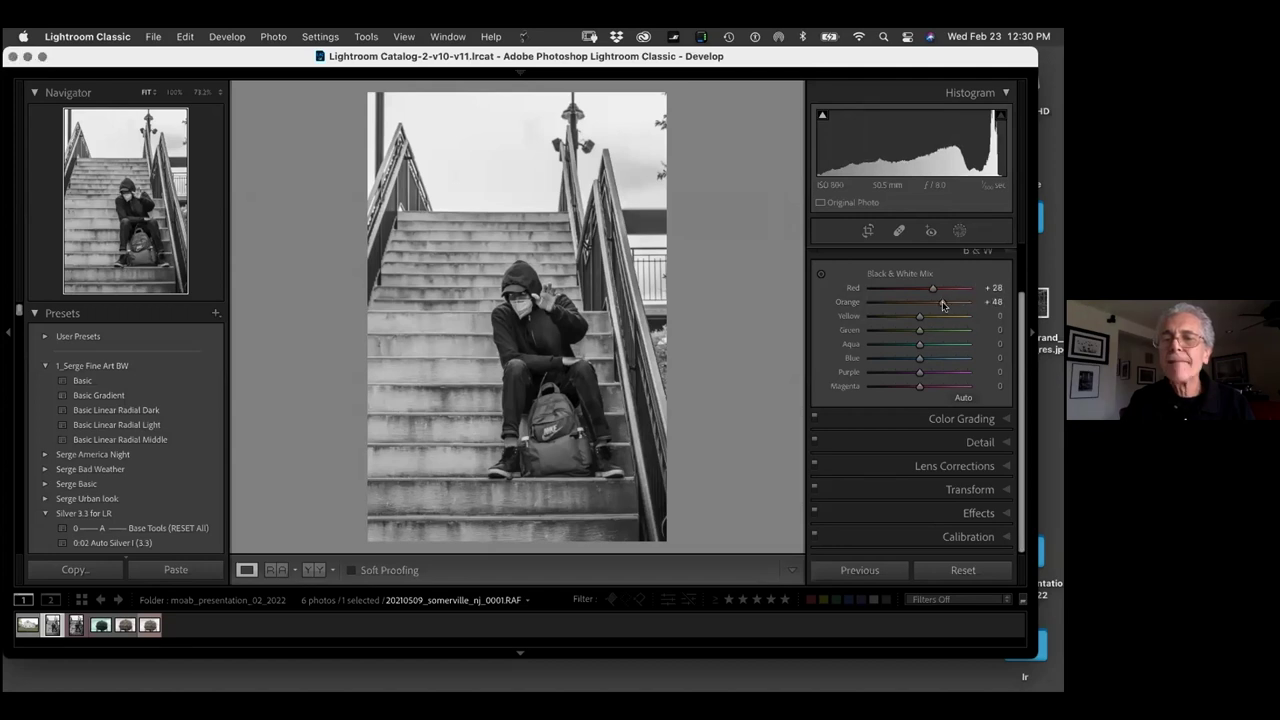
# Set Blue to +40, Yellow to -68 and Aqua to -68 in the Black & White Mix
pyautogui.moveTo(917, 357); pyautogui.dragTo(822, 373)
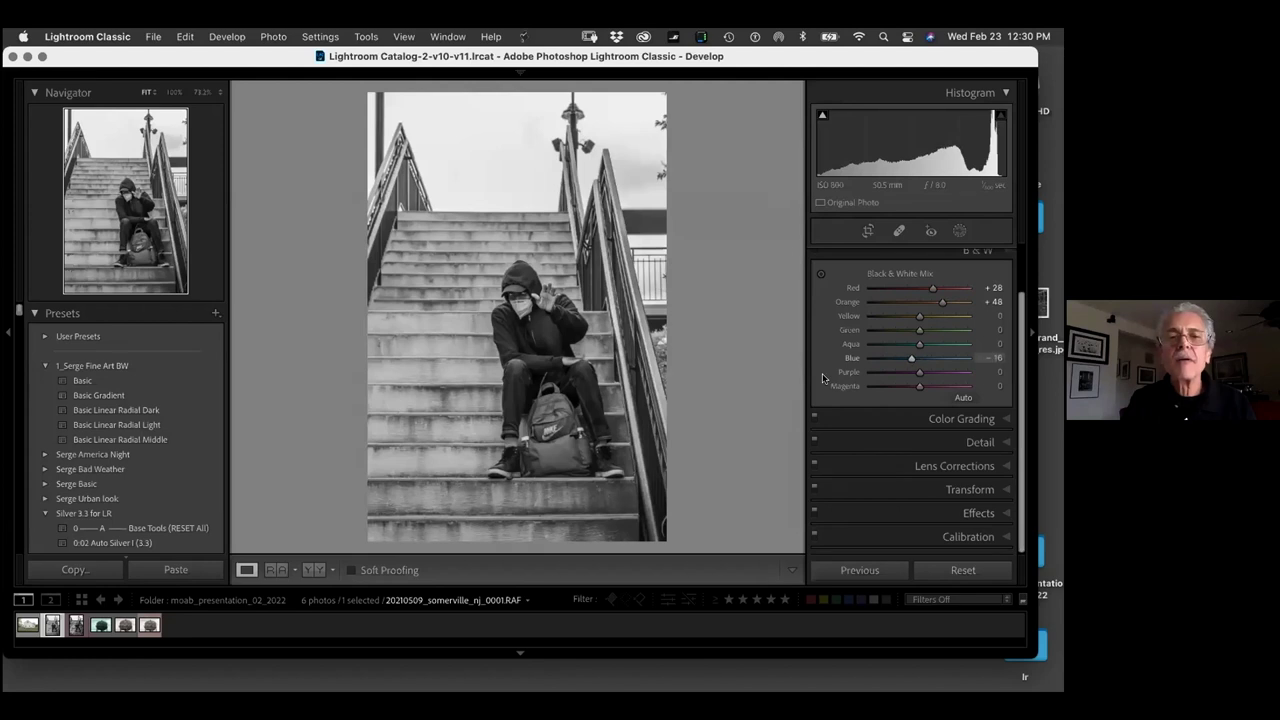
pyautogui.press('\\')
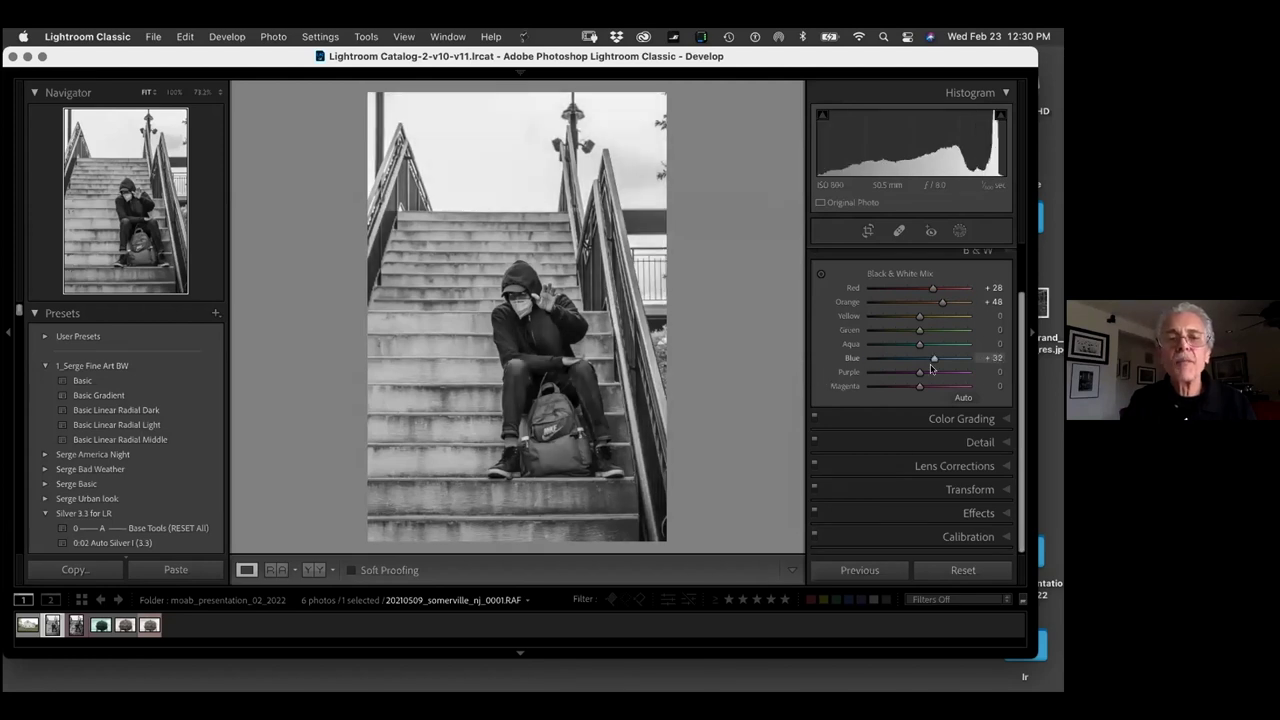
pyautogui.press('\\')
pyautogui.moveTo(824, 406); pyautogui.dragTo(933, 398)
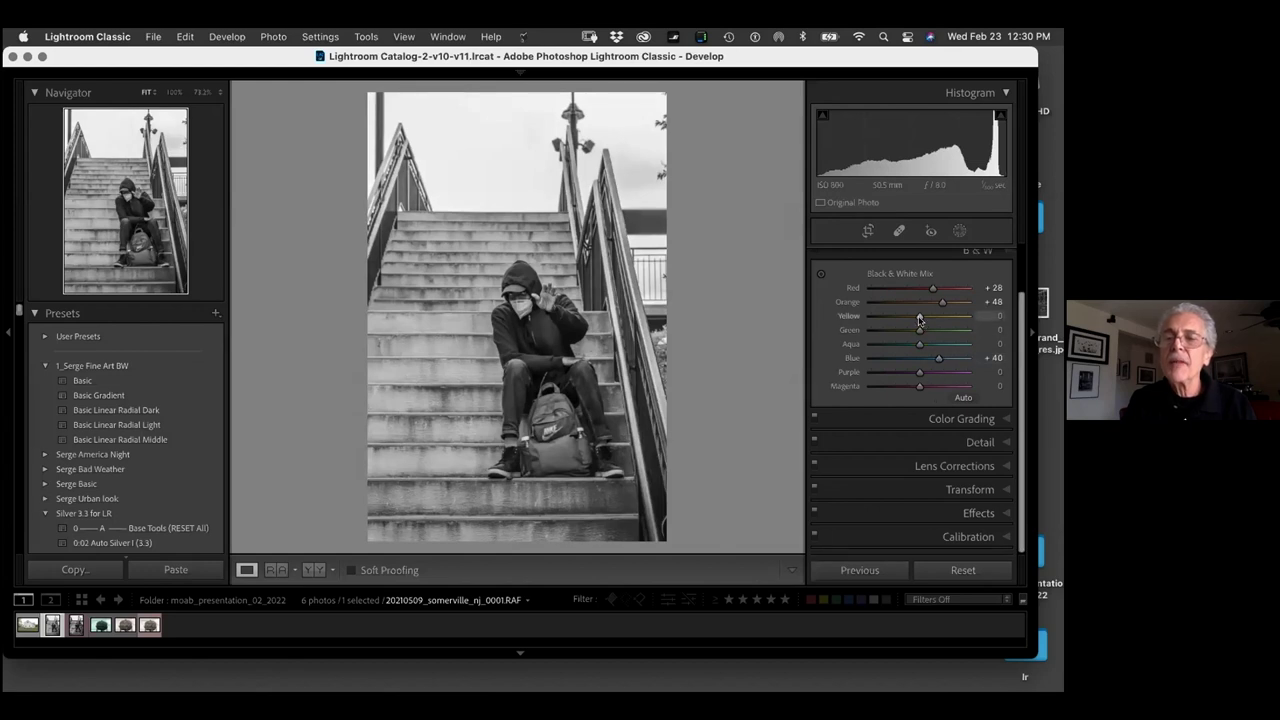
pyautogui.moveTo(918, 318); pyautogui.dragTo(890, 345)
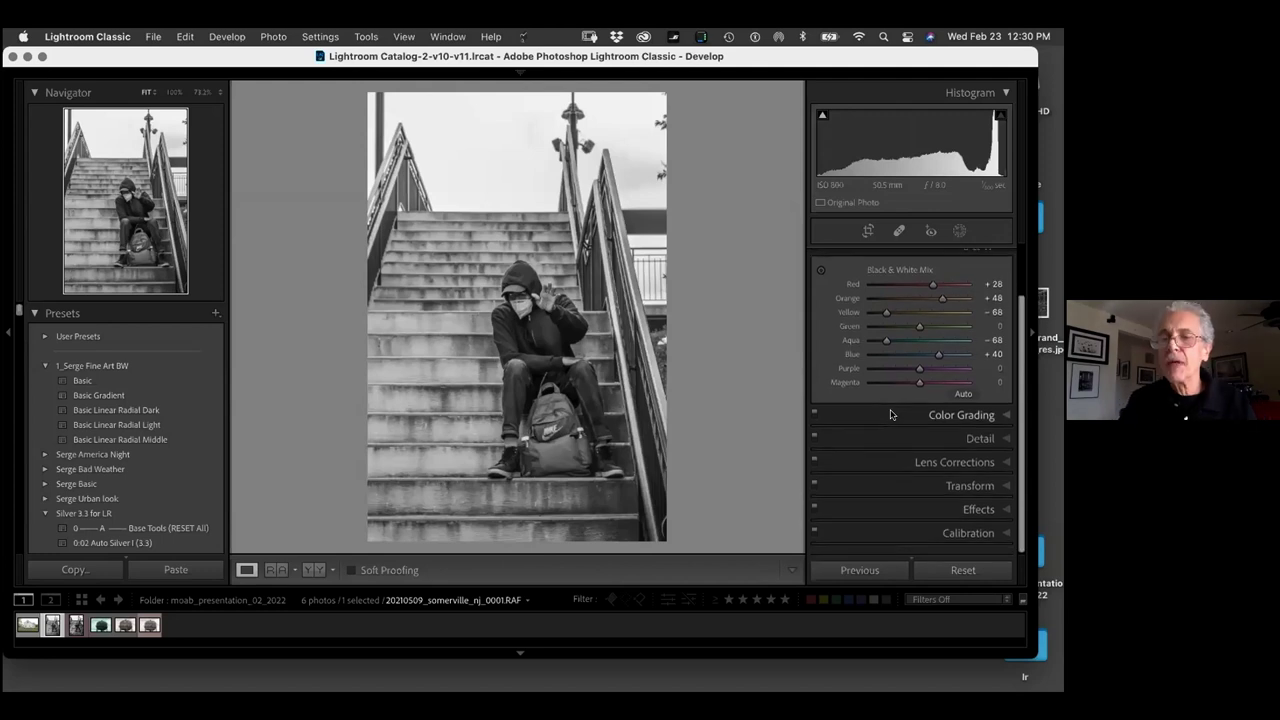
# Apply the Medium Contrast point curve to the stairs photo and reopen the Basic adjustments
pyautogui.scroll(1, 924, 485)
pyautogui.scroll(3, 924, 485)
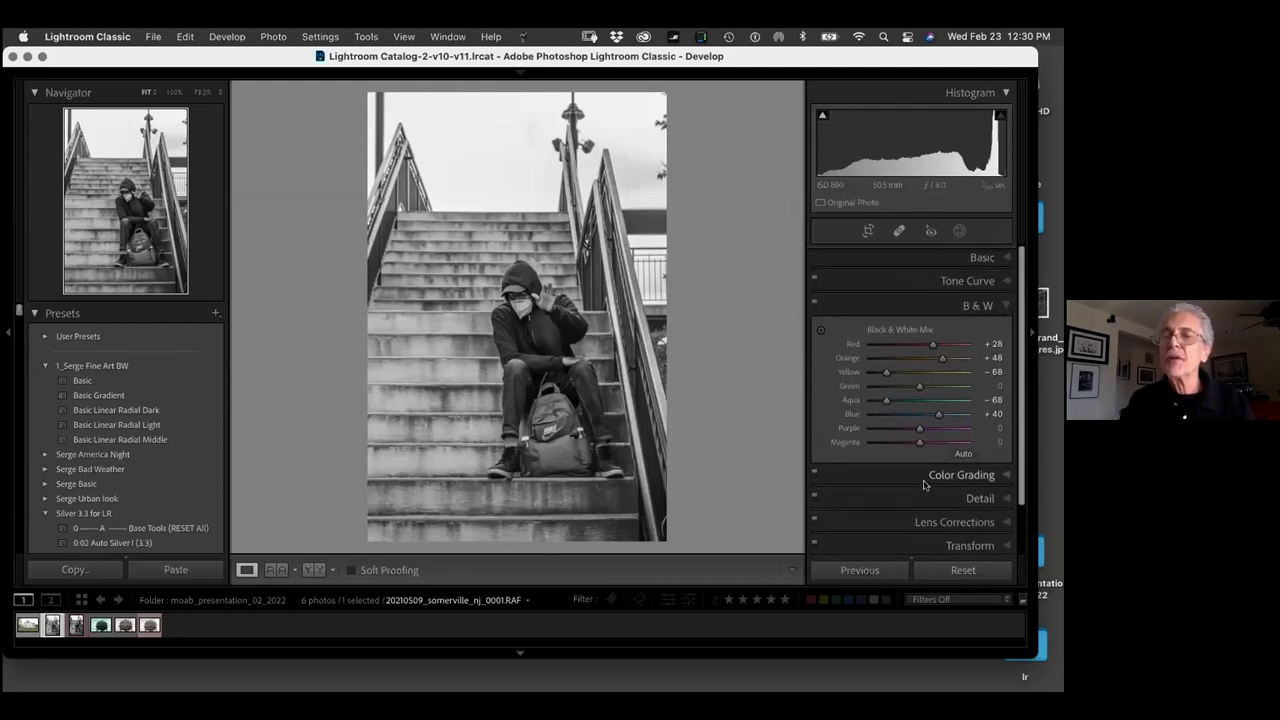
pyautogui.click(908, 274)
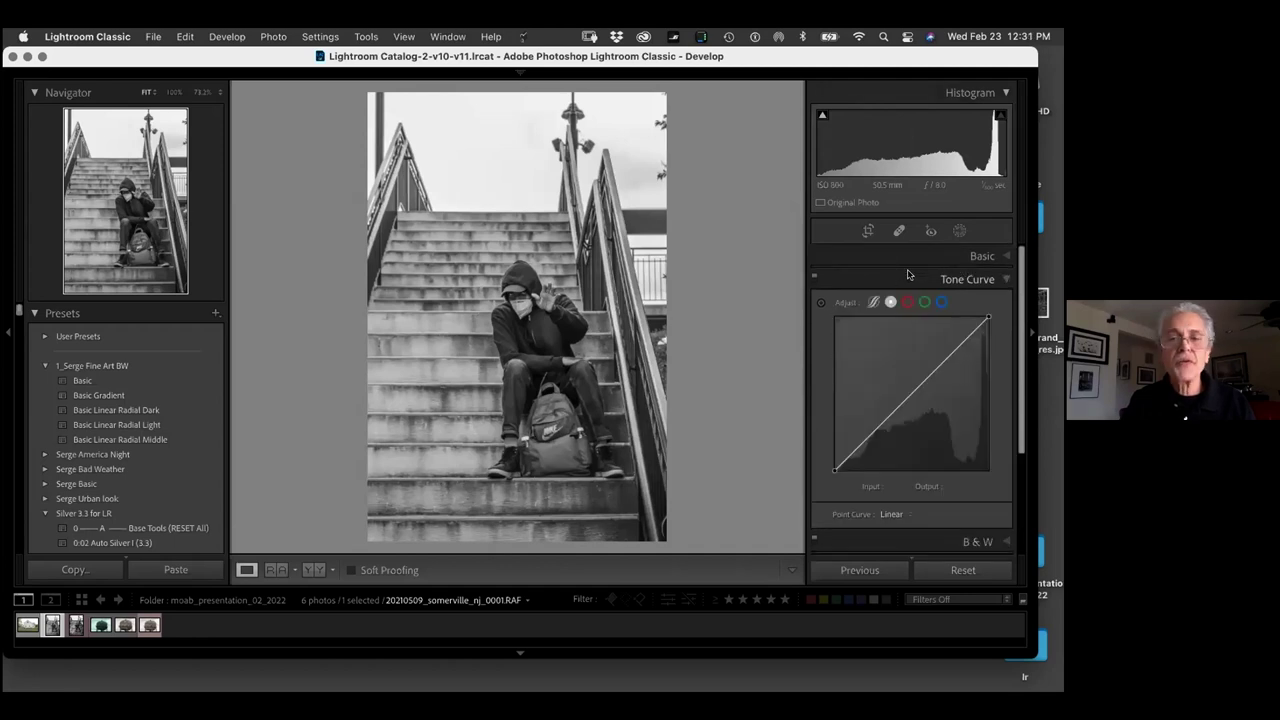
pyautogui.click(891, 514)
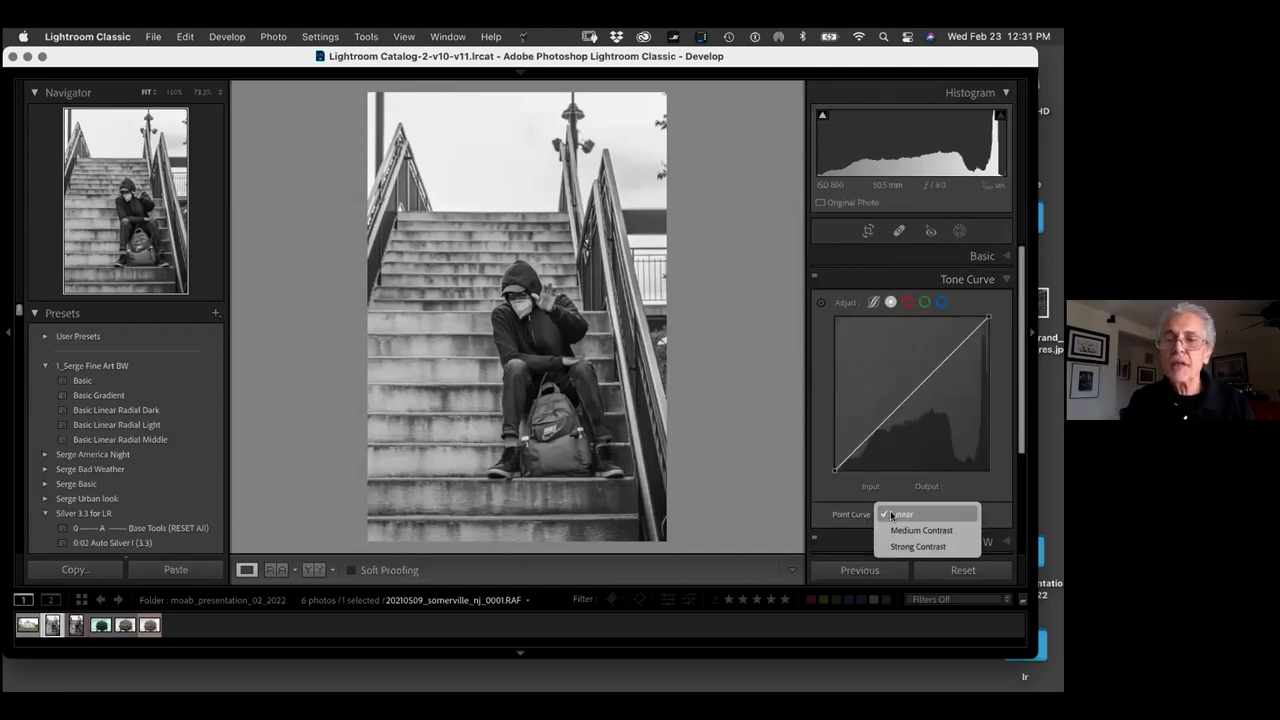
pyautogui.click(912, 530)
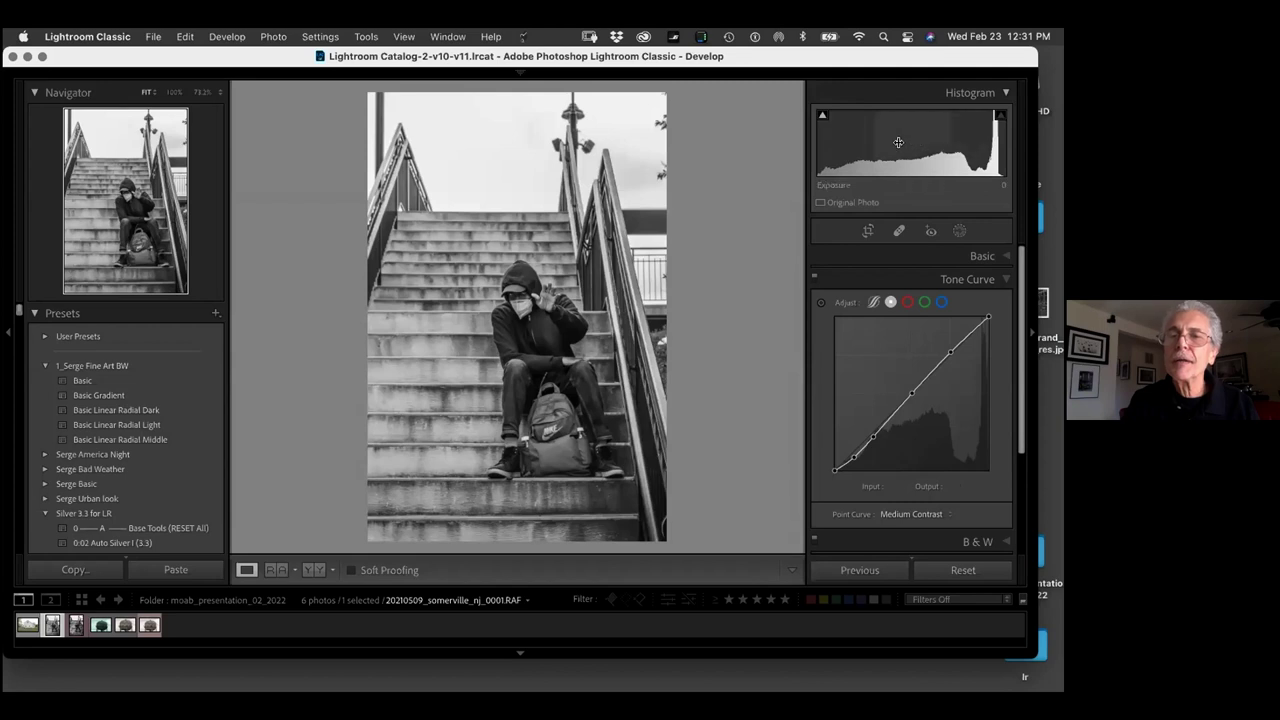
pyautogui.click(922, 261)
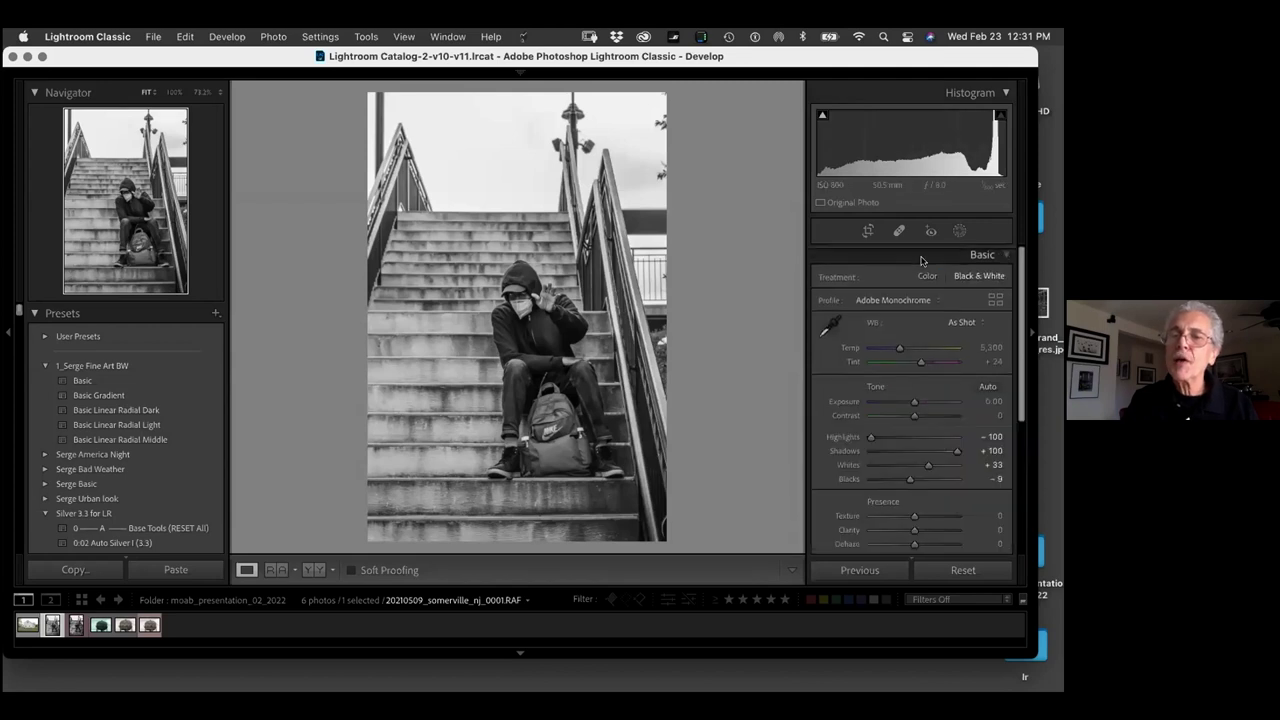
# Set Whites to +74 and Blacks to -22 in the stairs photo's Basic tone adjustments
pyautogui.press('alt')
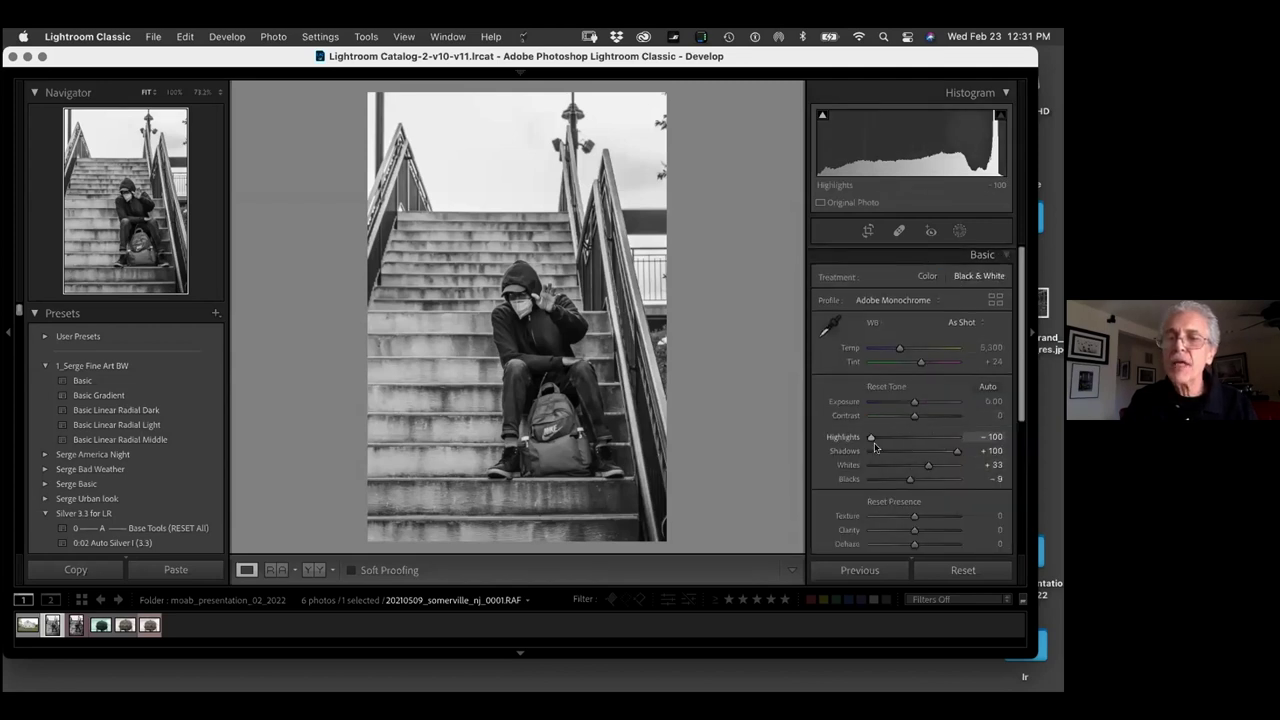
pyautogui.moveTo(927, 465); pyautogui.dragTo(944, 465)
pyautogui.press('alt')
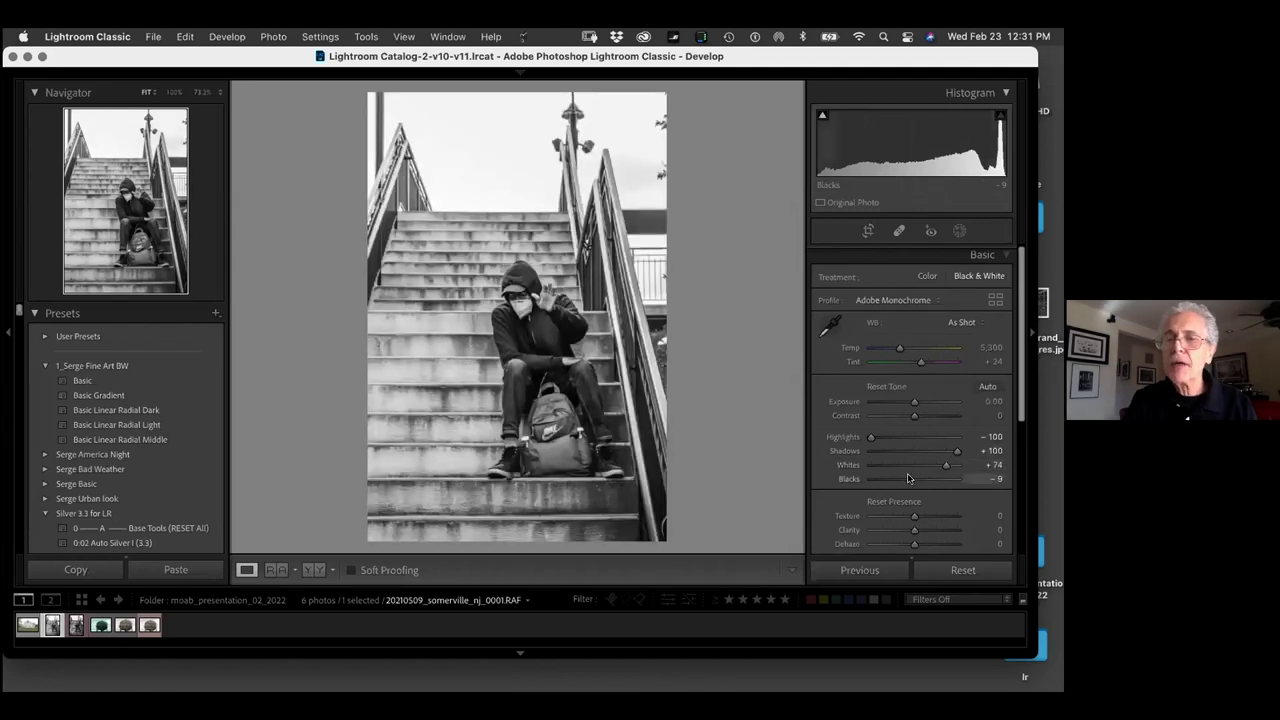
pyautogui.moveTo(912, 484); pyautogui.dragTo(904, 479)
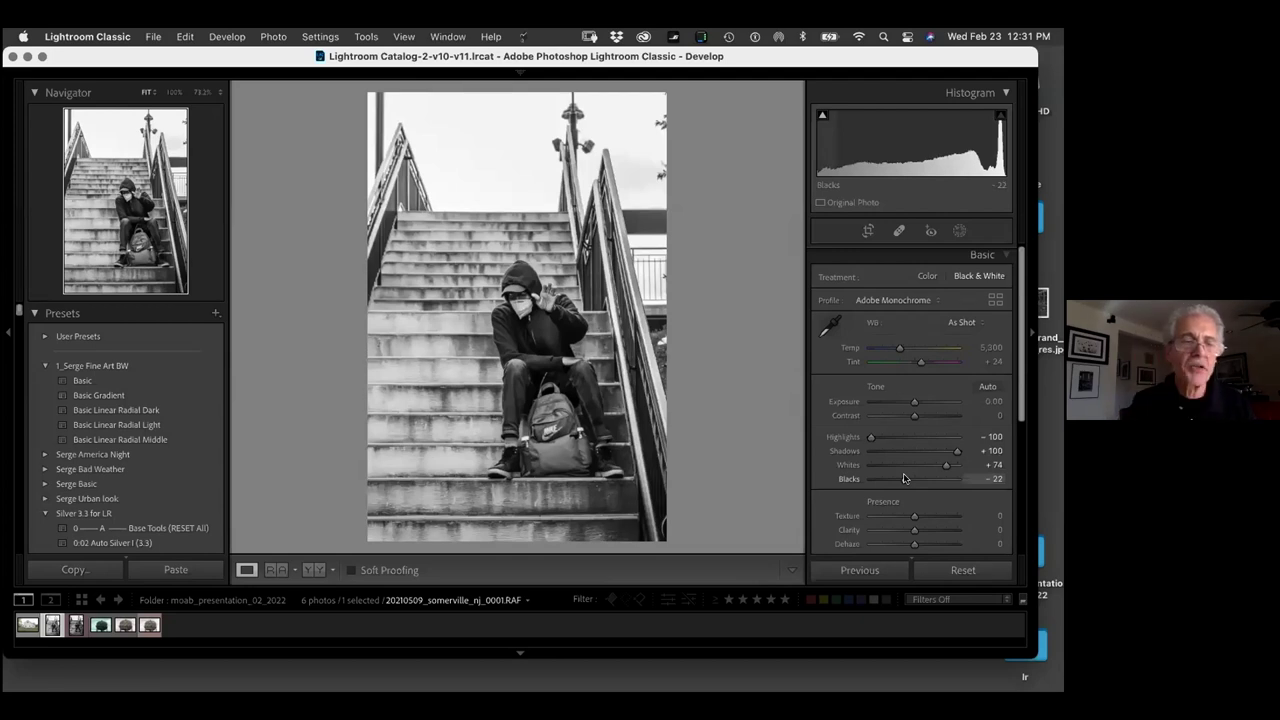
# Compare the stairs photo's edit with its virtual copy (Copy 1) and return to the original
pyautogui.click(76, 625)
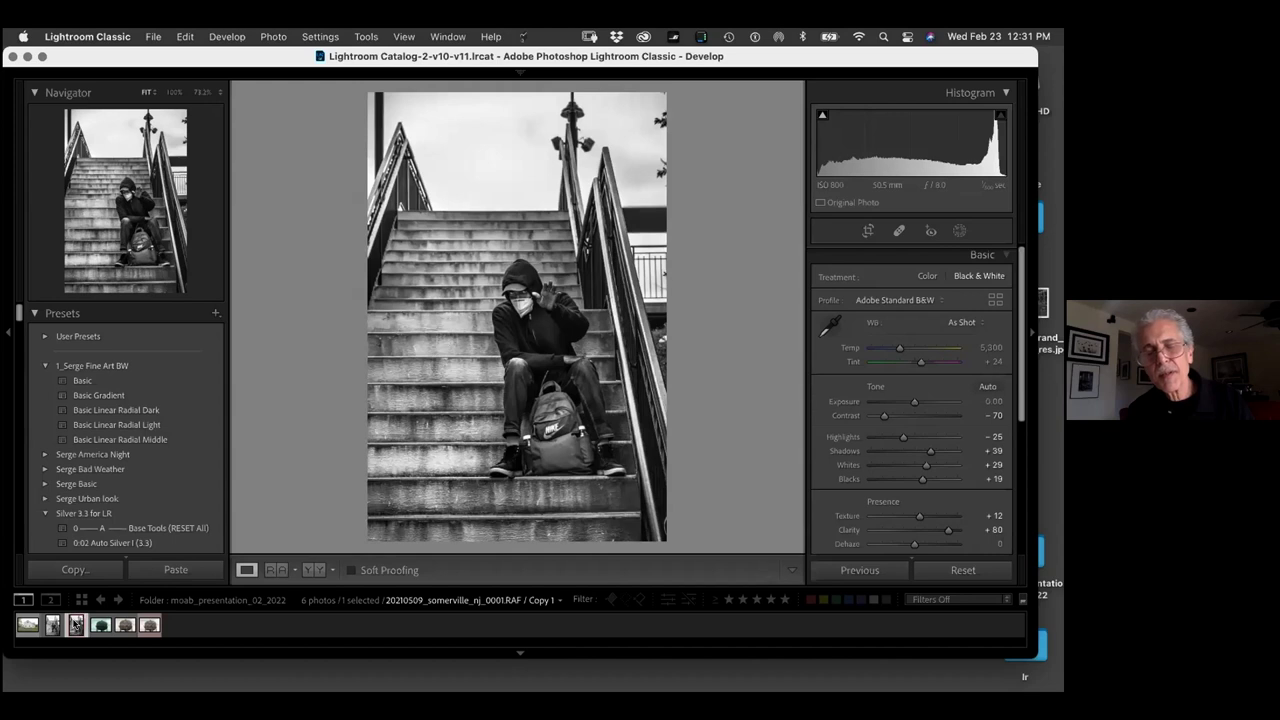
pyautogui.click(45, 623)
pyautogui.click(53, 624)
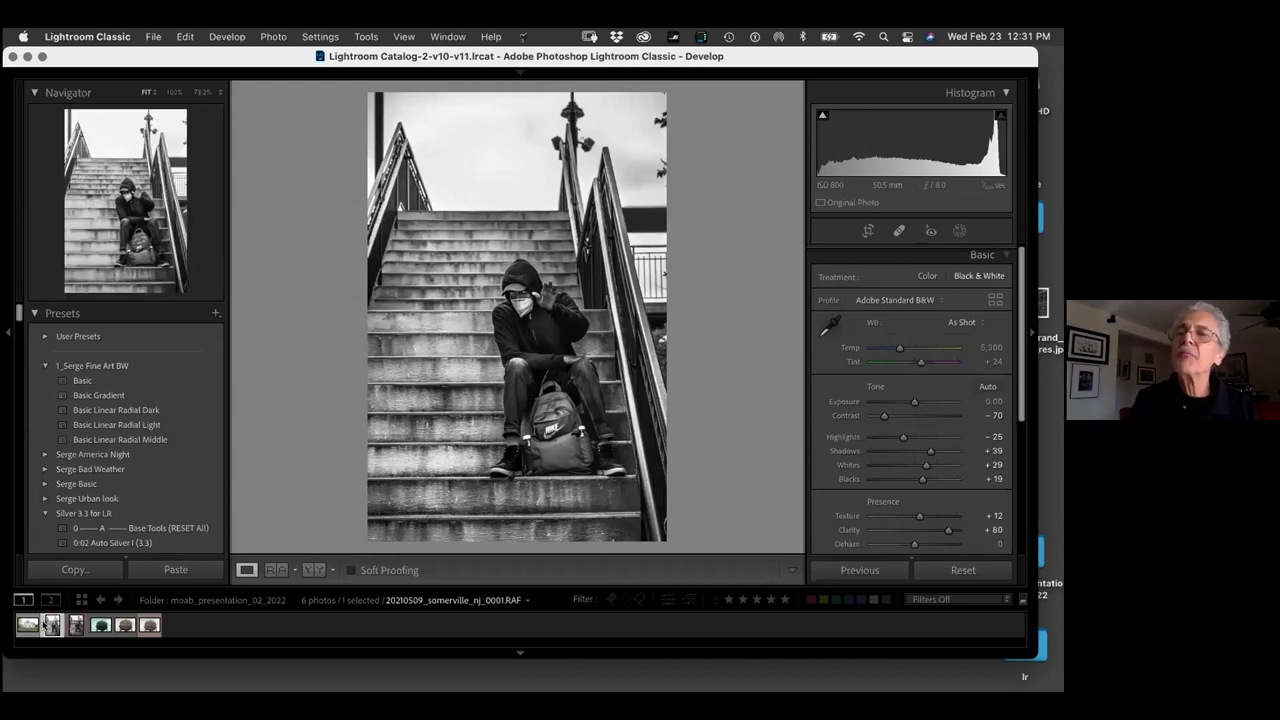
pyautogui.click(53, 624)
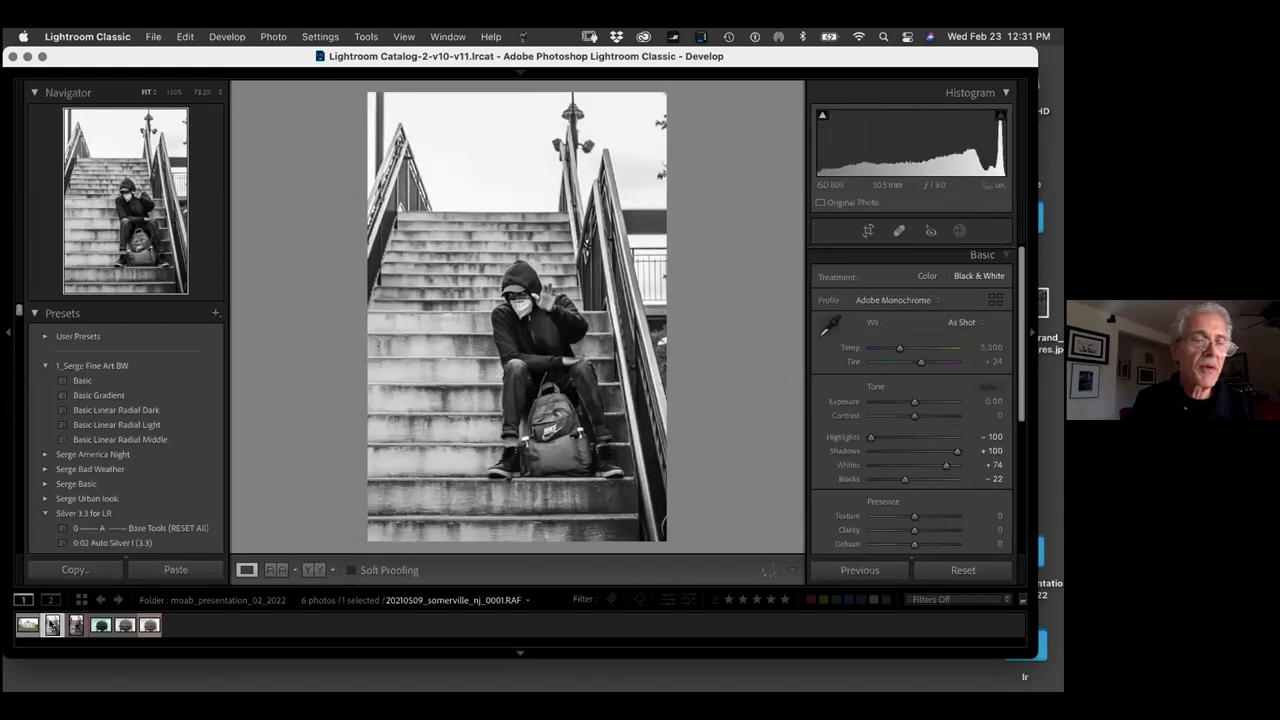
# Reset all of the stairs photo's develop adjustments and open its lens correction settings
pyautogui.click(963, 570)
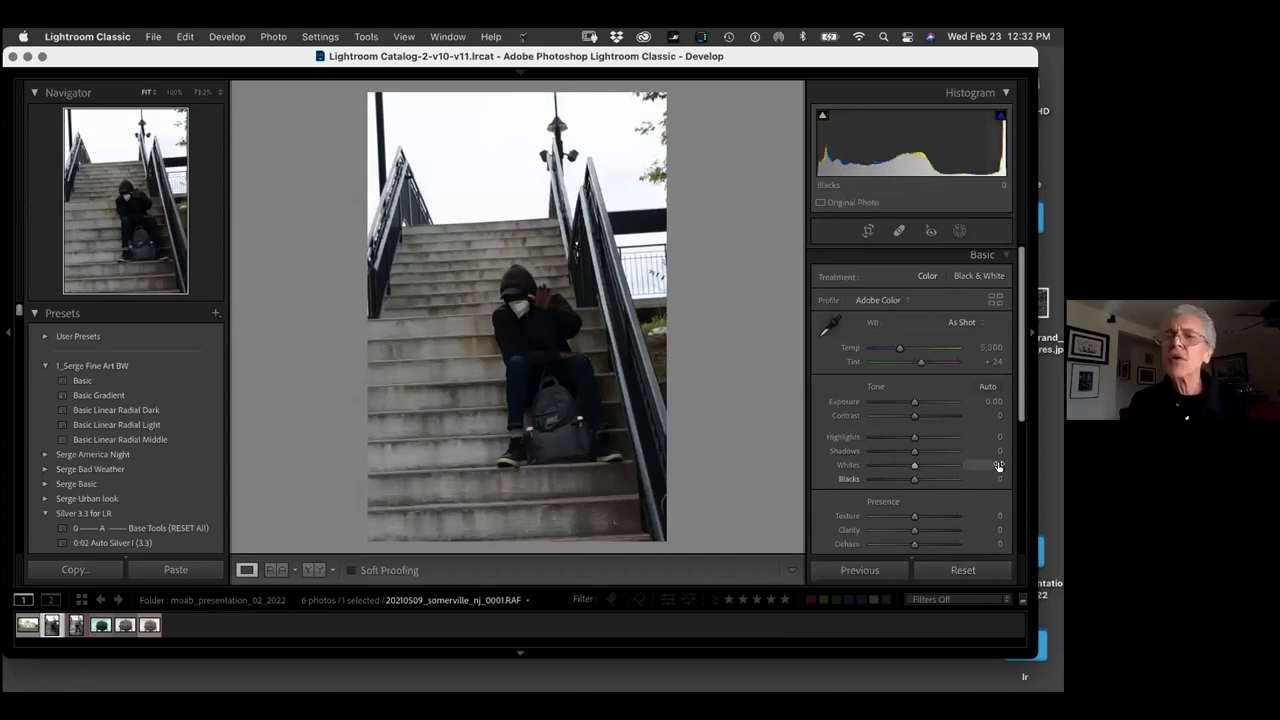
pyautogui.scroll(-5, 885, 430)
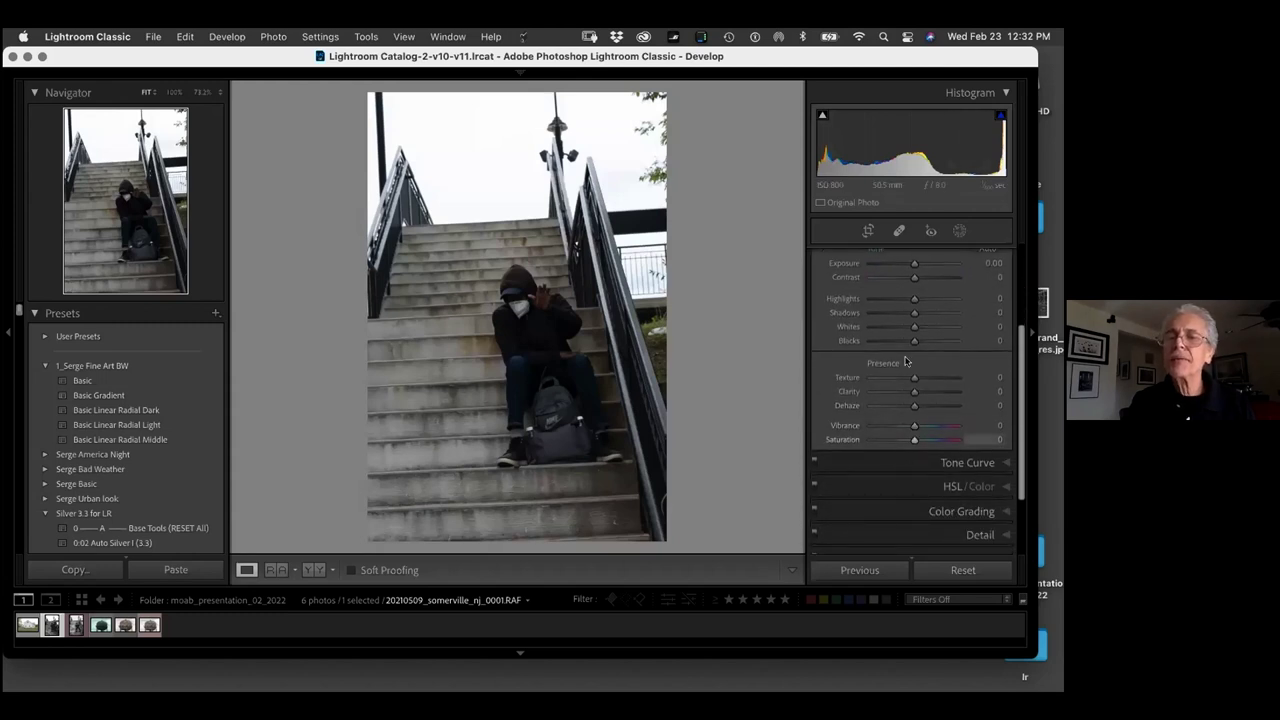
pyautogui.scroll(-3, 871, 507)
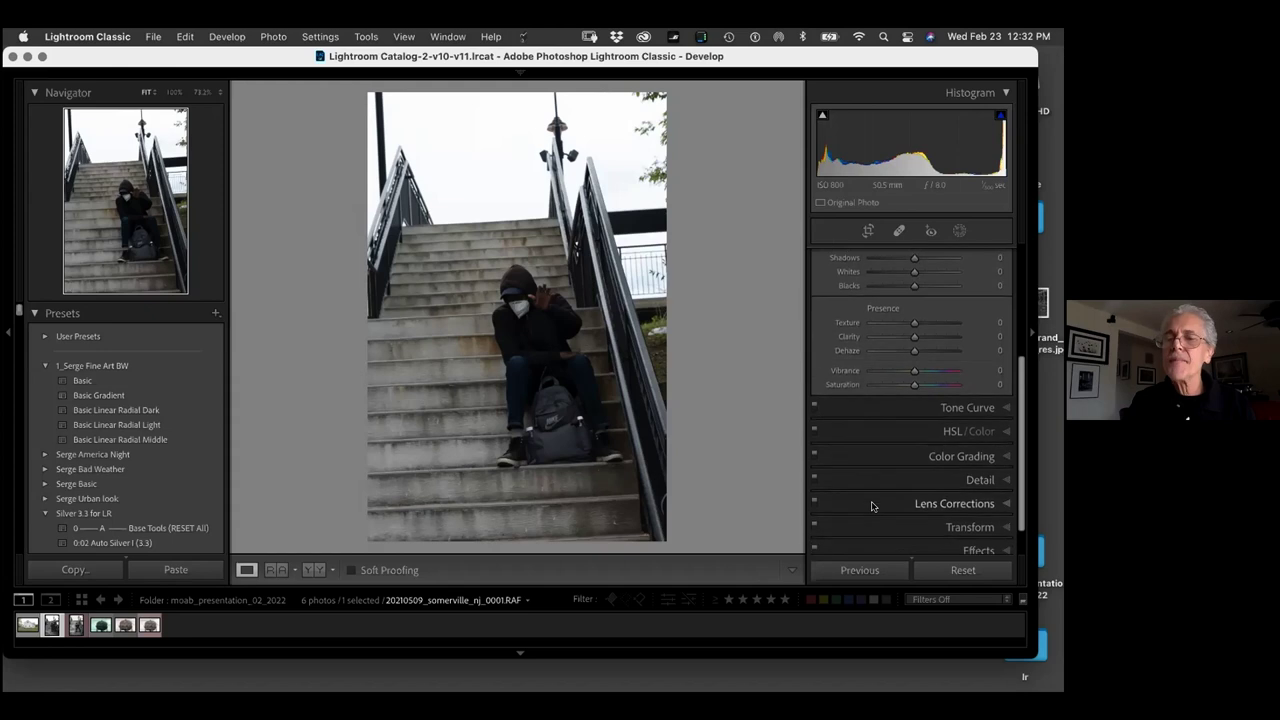
pyautogui.click(871, 507)
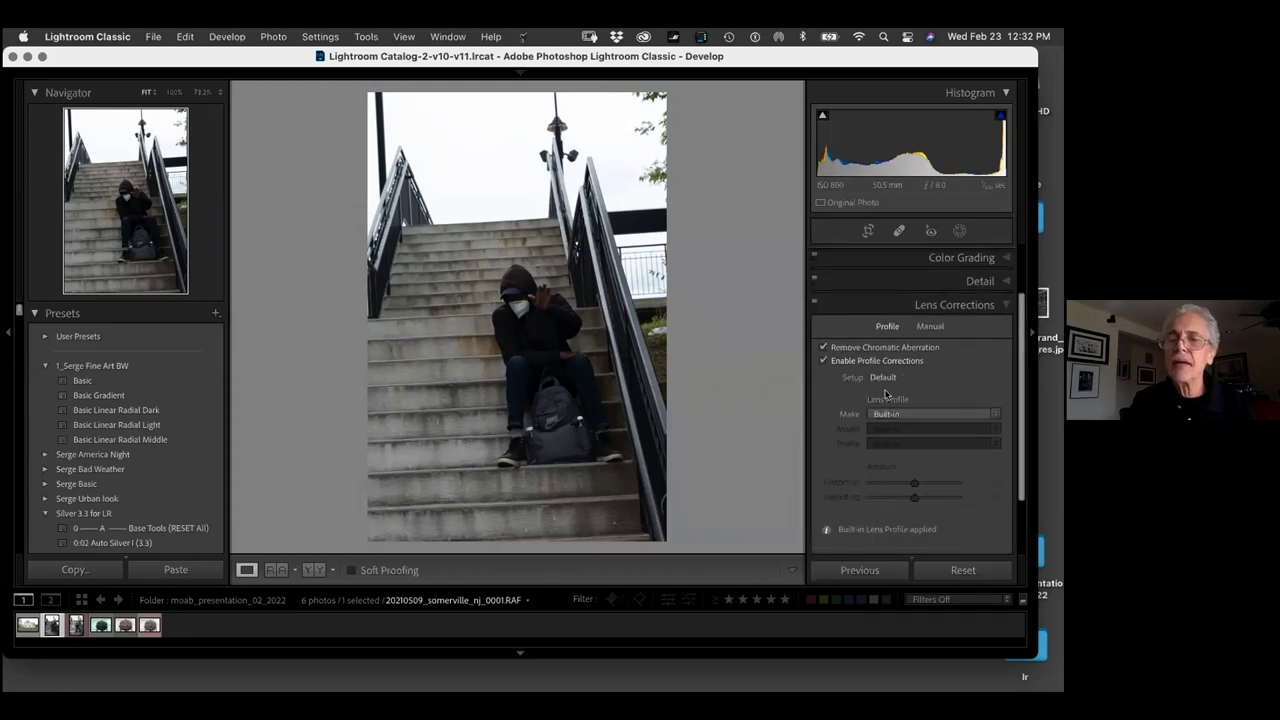
pyautogui.scroll(-3, 893, 420)
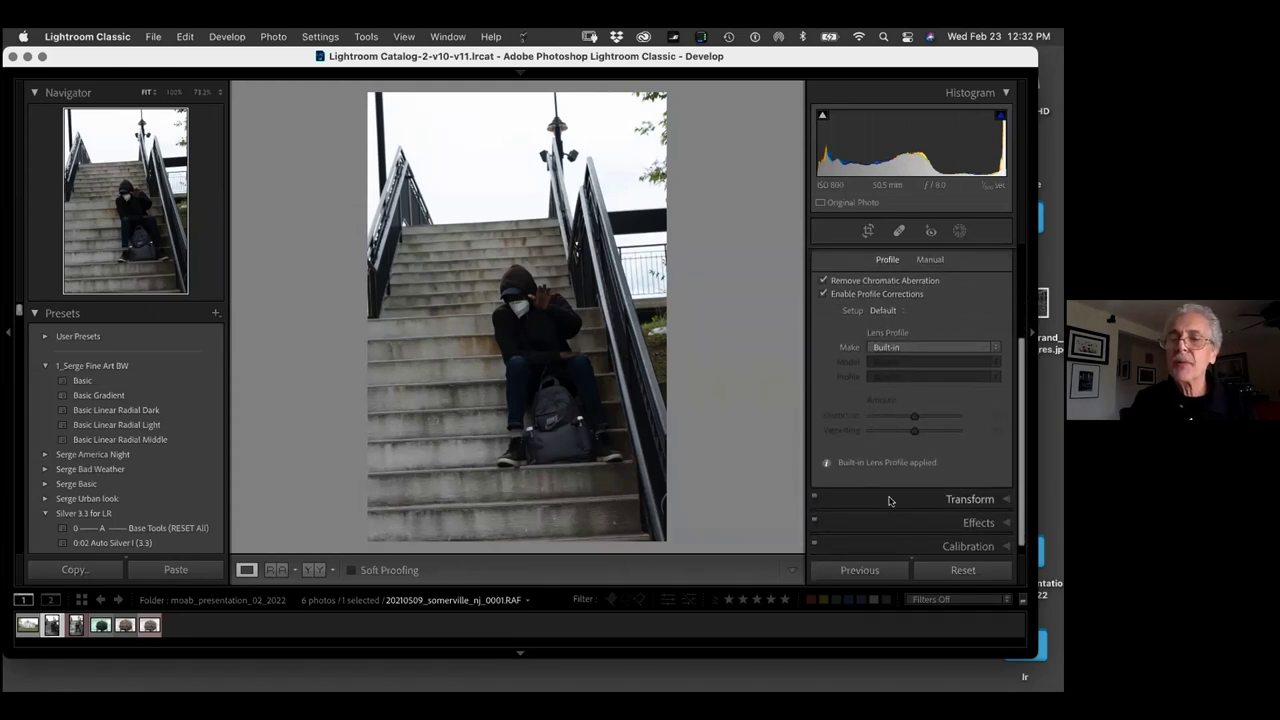
# Apply the Auto Upright transform to the stairs photo and turn on Constrain Crop
pyautogui.click(890, 498)
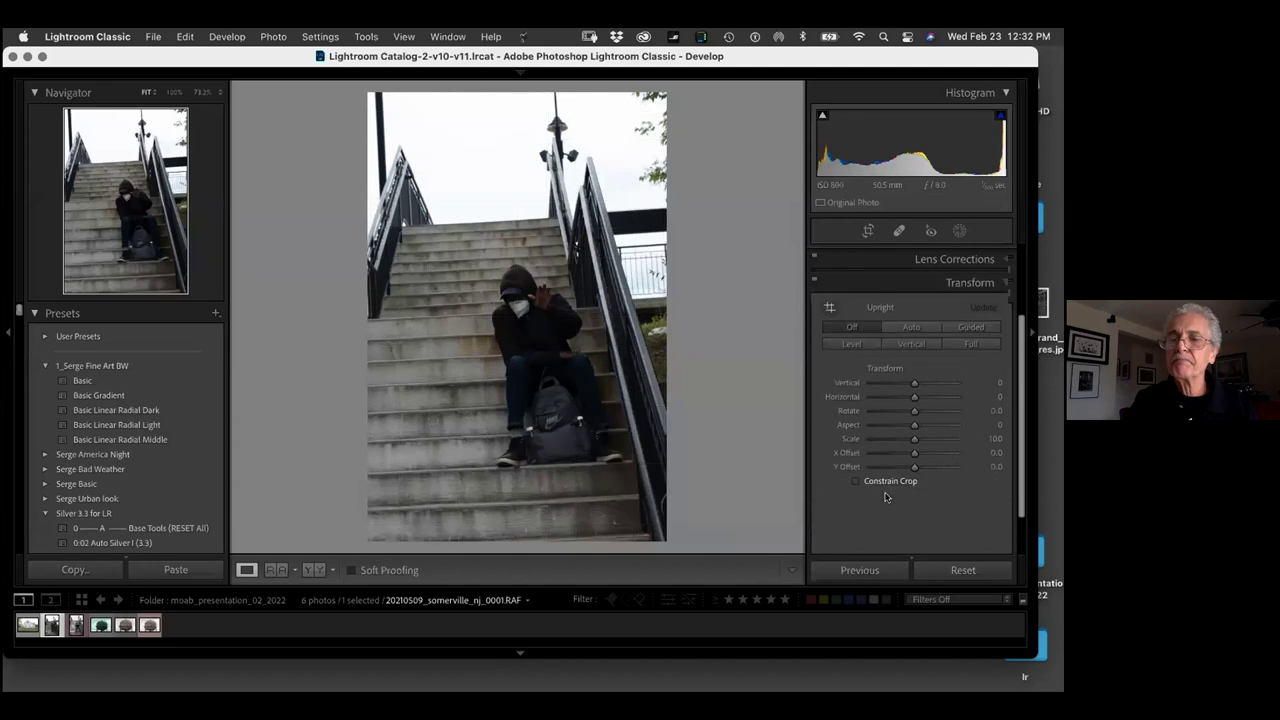
pyautogui.click(911, 327)
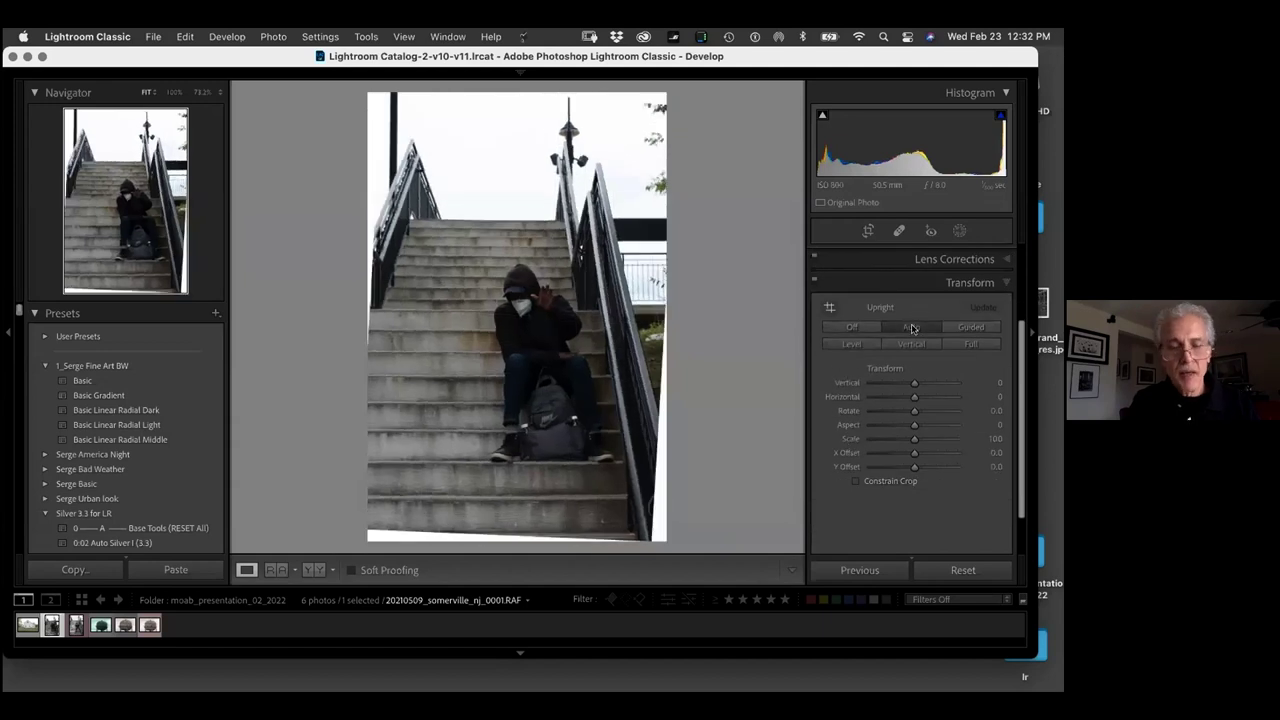
pyautogui.click(856, 481)
# Rotate the stairs photo by about -0.59 degrees and crop it tighter around the seated person, keeping the original aspect
pyautogui.press('r')
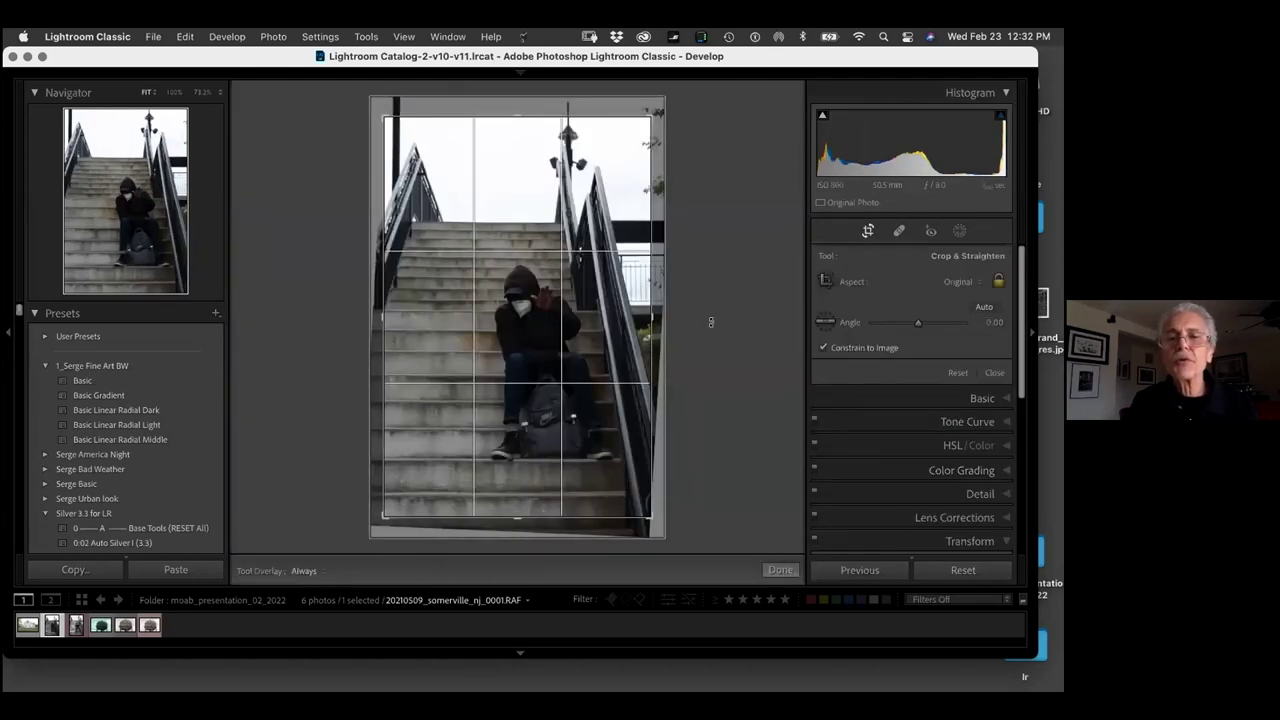
pyautogui.press('o')
pyautogui.moveTo(711, 322); pyautogui.dragTo(711, 318)
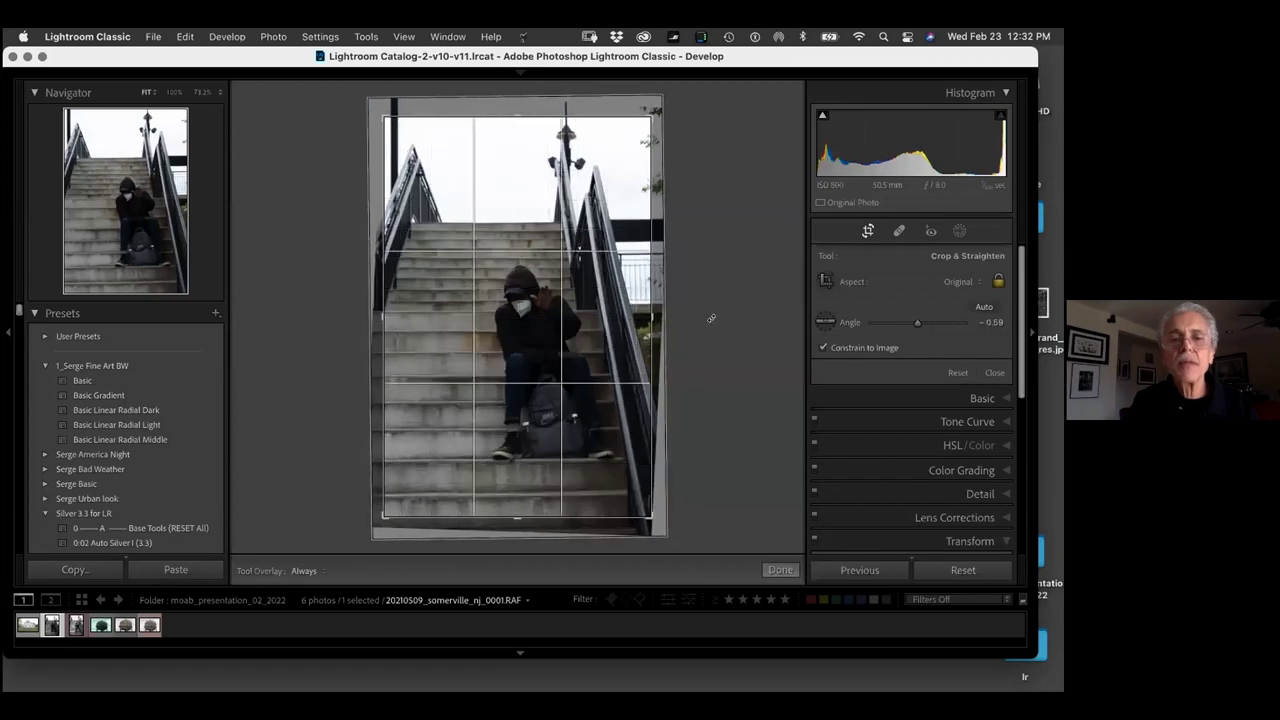
pyautogui.moveTo(650, 517); pyautogui.dragTo(637, 503)
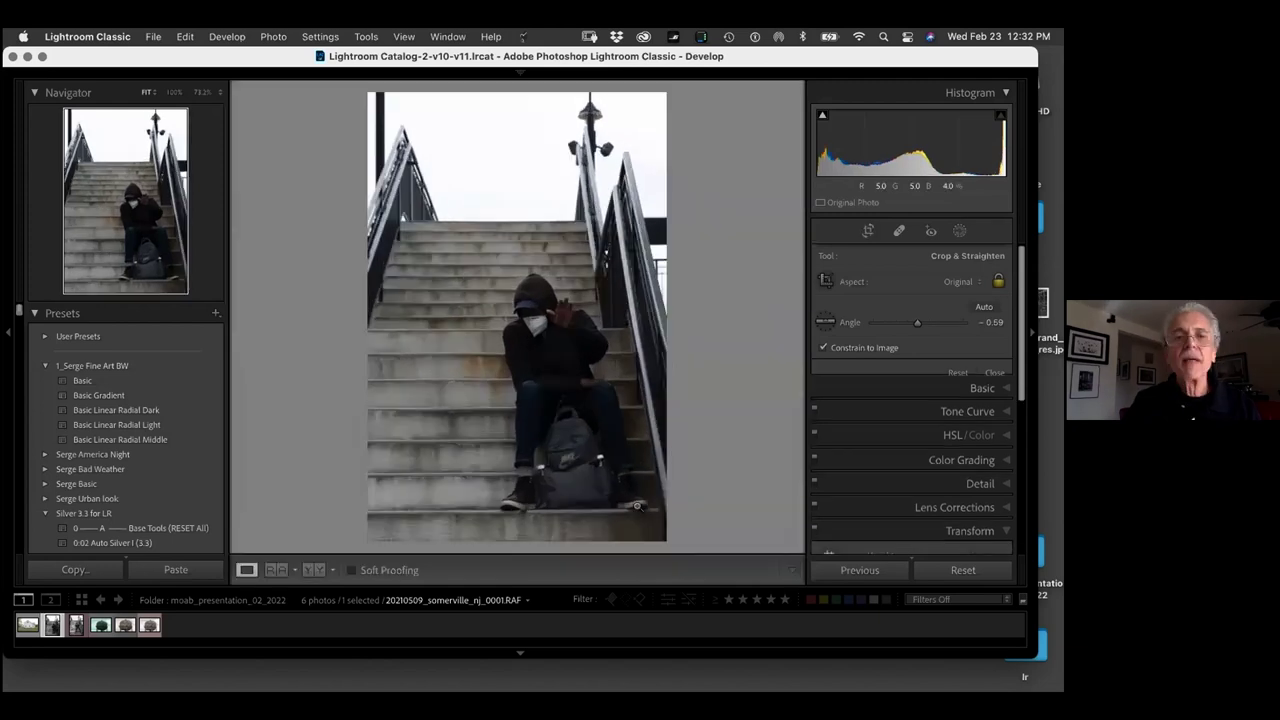
pyautogui.press('Return')
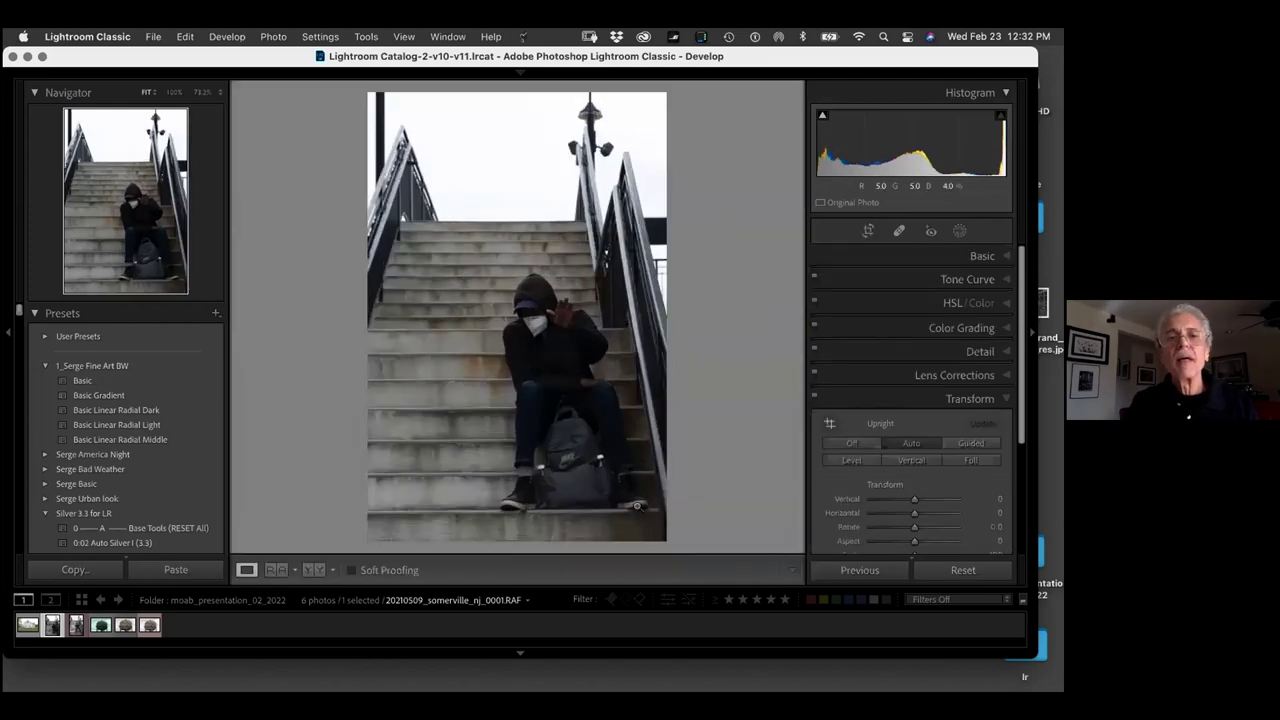
# In the Basic adjustments, set Shadows to +100, Highlights to -100, Whites to +22 and Blacks to -2
pyautogui.rightClick(953, 258)
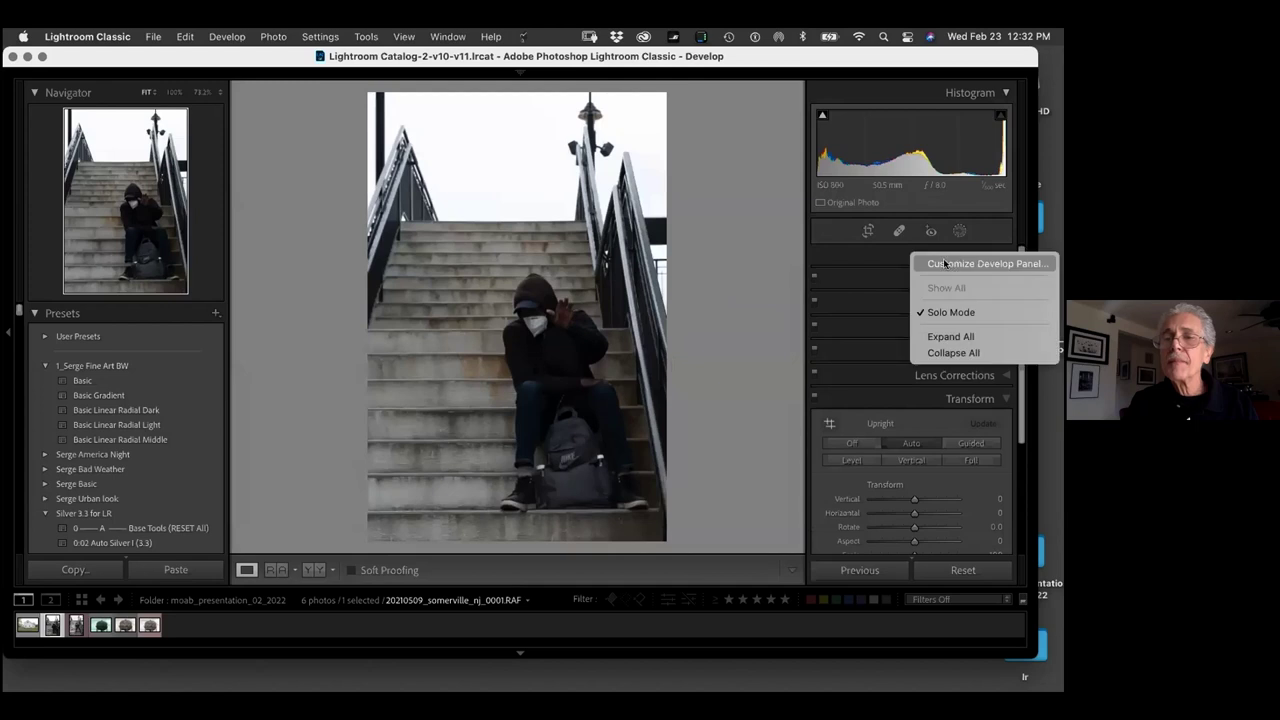
pyautogui.click(845, 259)
pyautogui.click(847, 258)
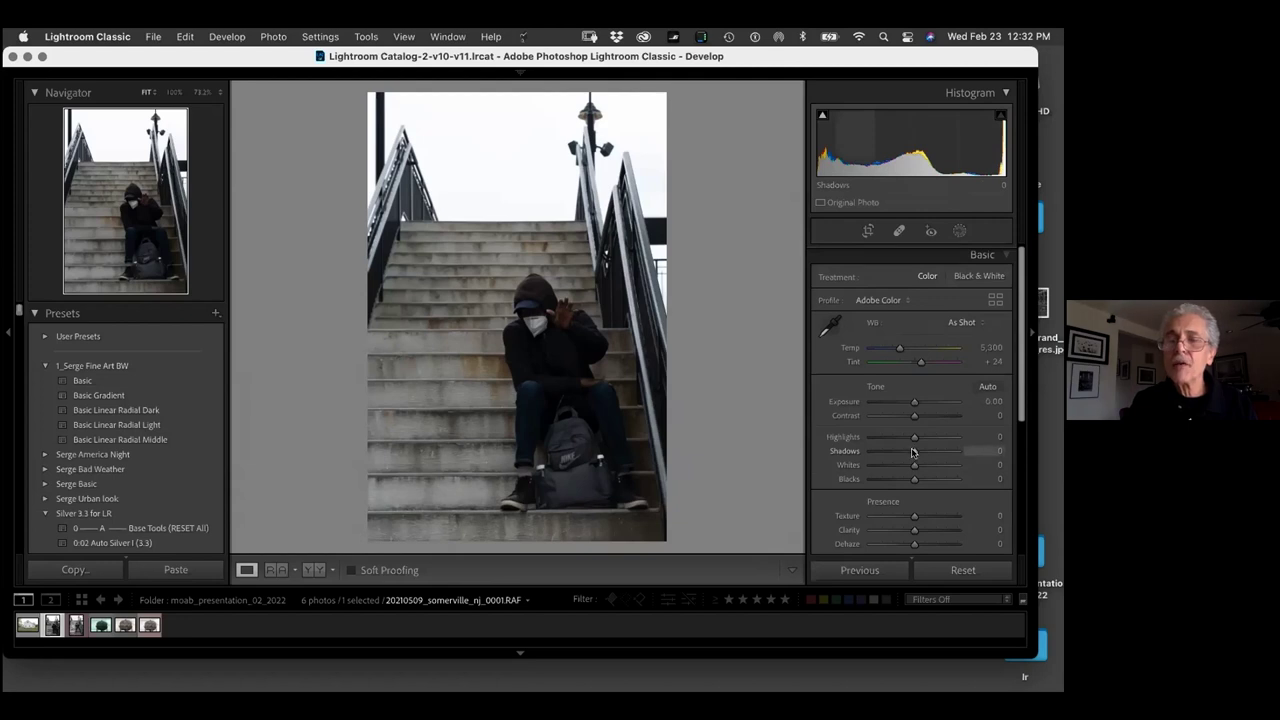
pyautogui.moveTo(912, 453); pyautogui.dragTo(960, 442)
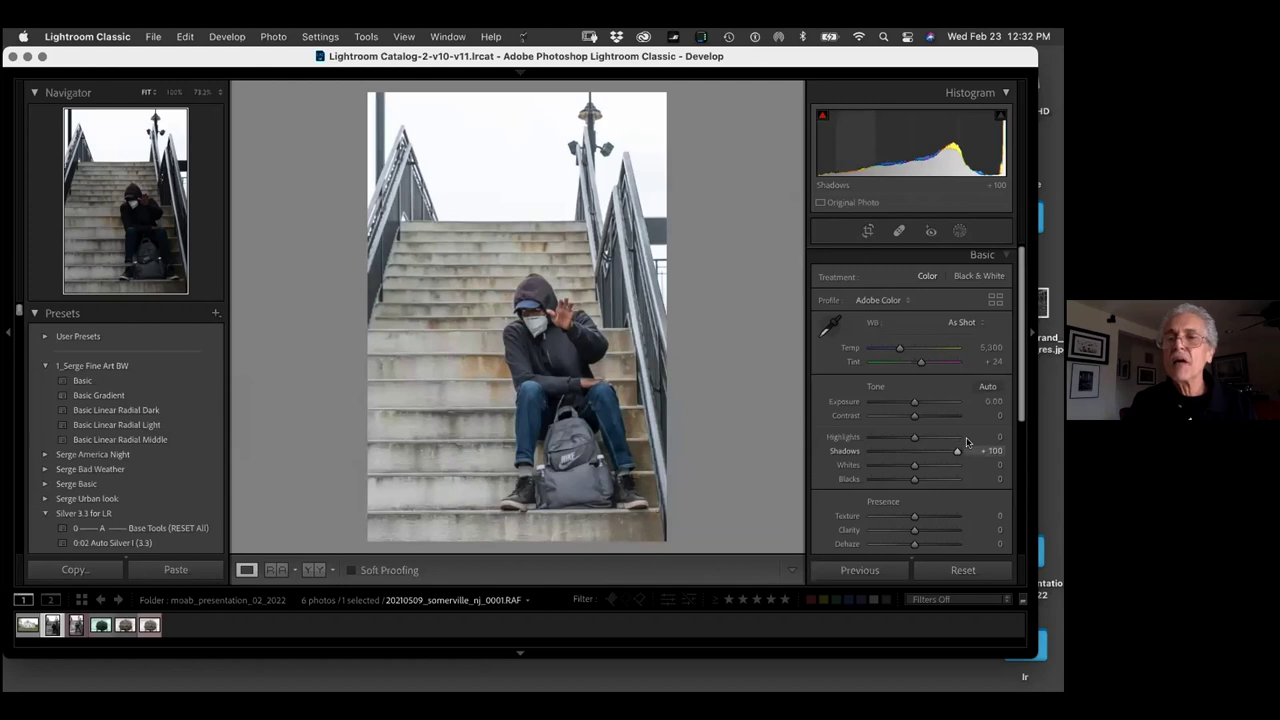
pyautogui.moveTo(913, 437)
pyautogui.mouseDown()
pyautogui.moveTo(885, 437)
pyautogui.moveTo(915, 437)
pyautogui.mouseUp()
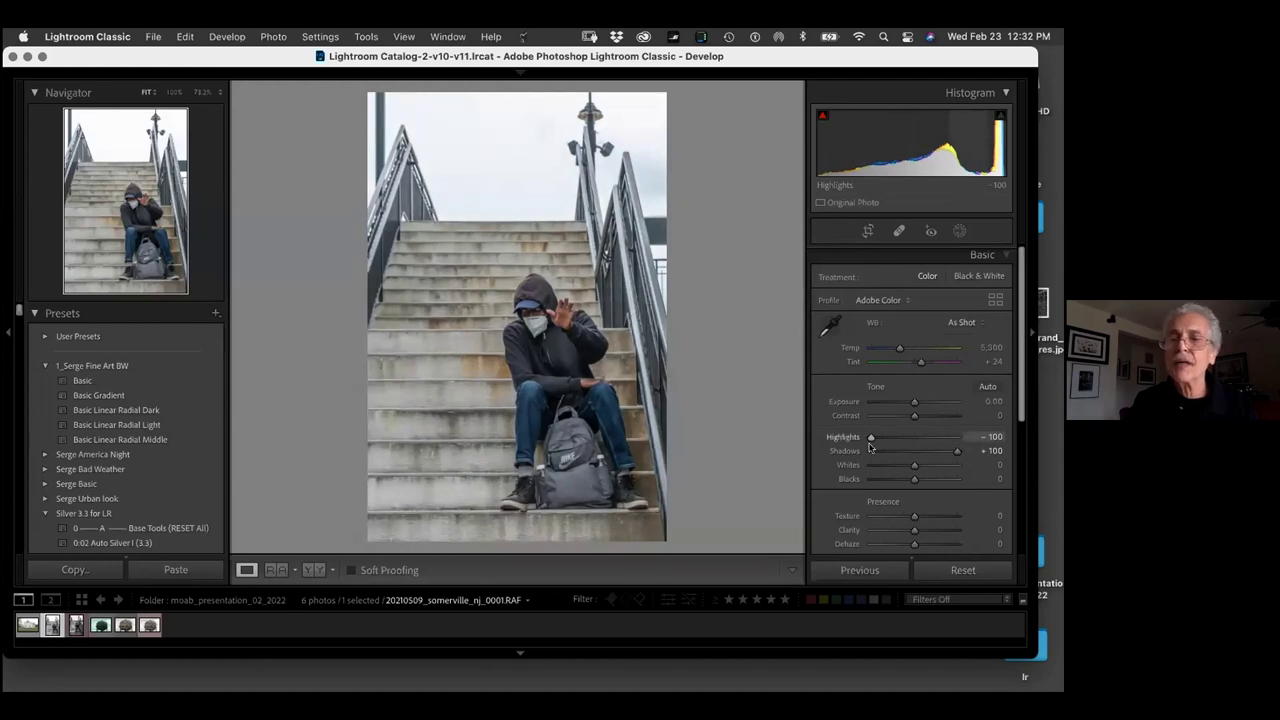
pyautogui.press('alt')
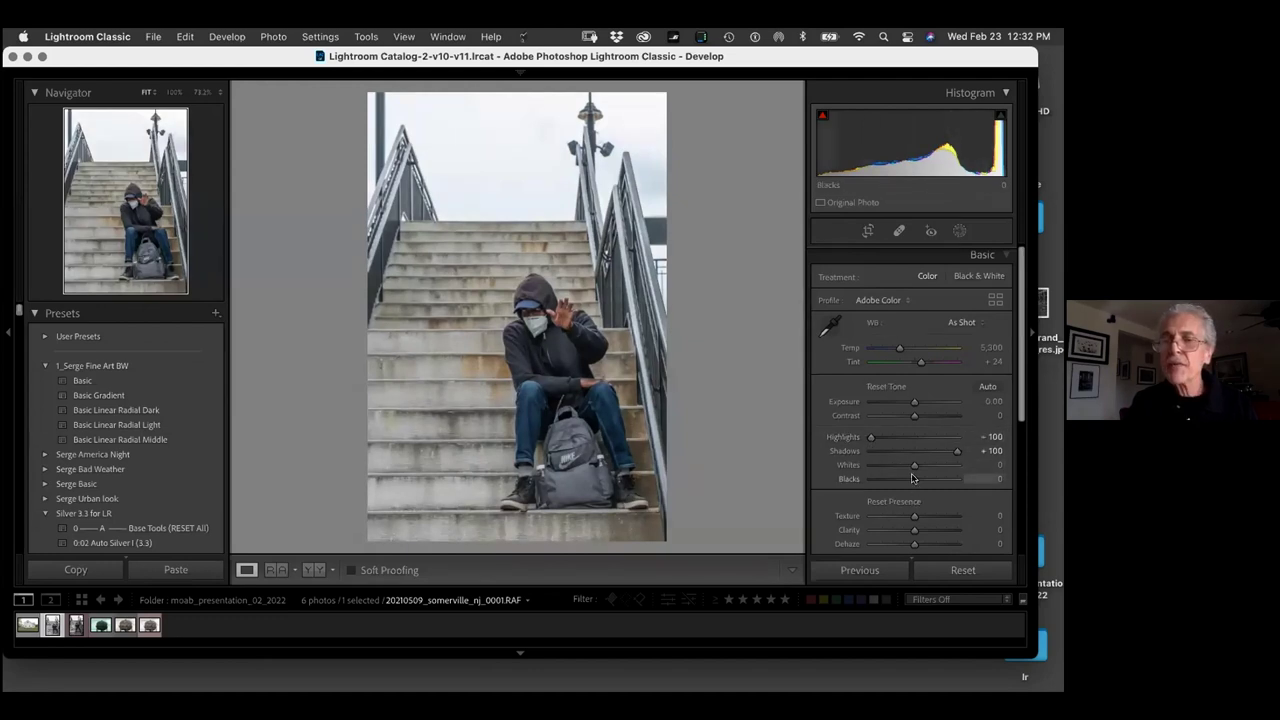
pyautogui.moveTo(911, 464)
pyautogui.mouseDown()
pyautogui.moveTo(922, 466)
pyautogui.moveTo(900, 479)
pyautogui.moveTo(912, 482)
pyautogui.mouseUp()
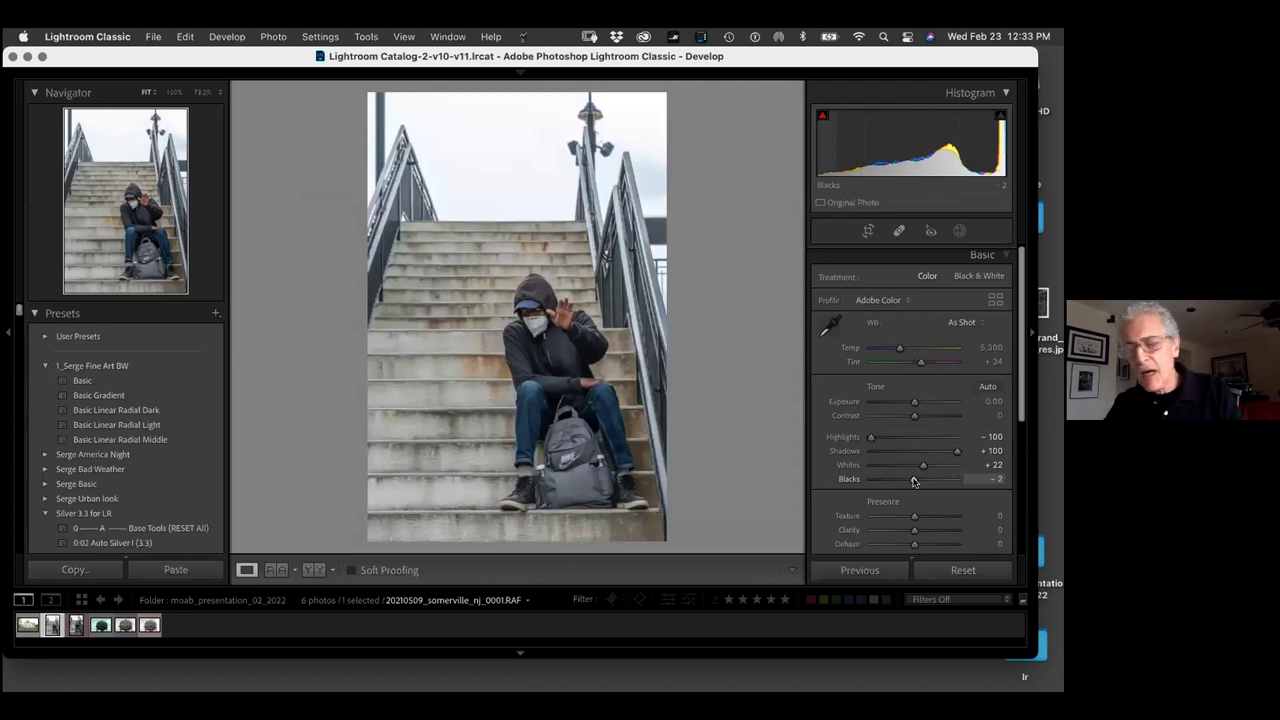
# Export the stairs photo as a TIFF to the Desktop folder under its own filename and open it in Photoshop
pyautogui.press('super+shift+e')
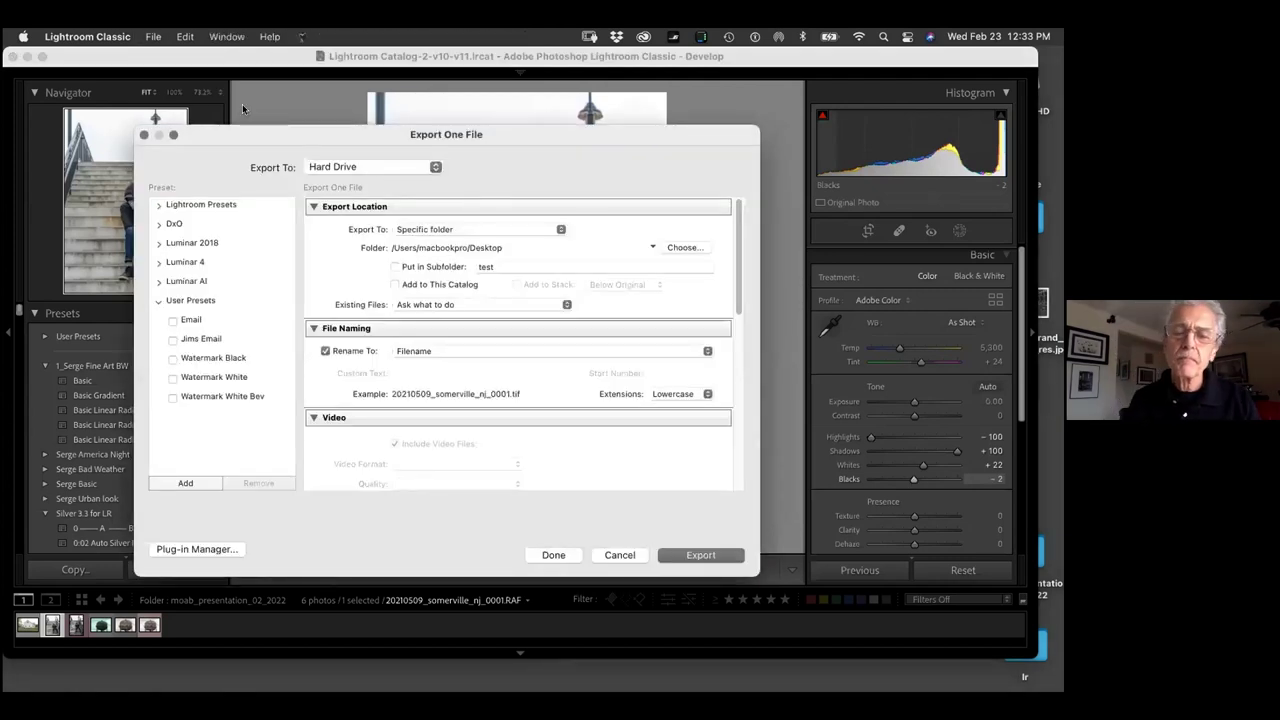
pyautogui.click(690, 554)
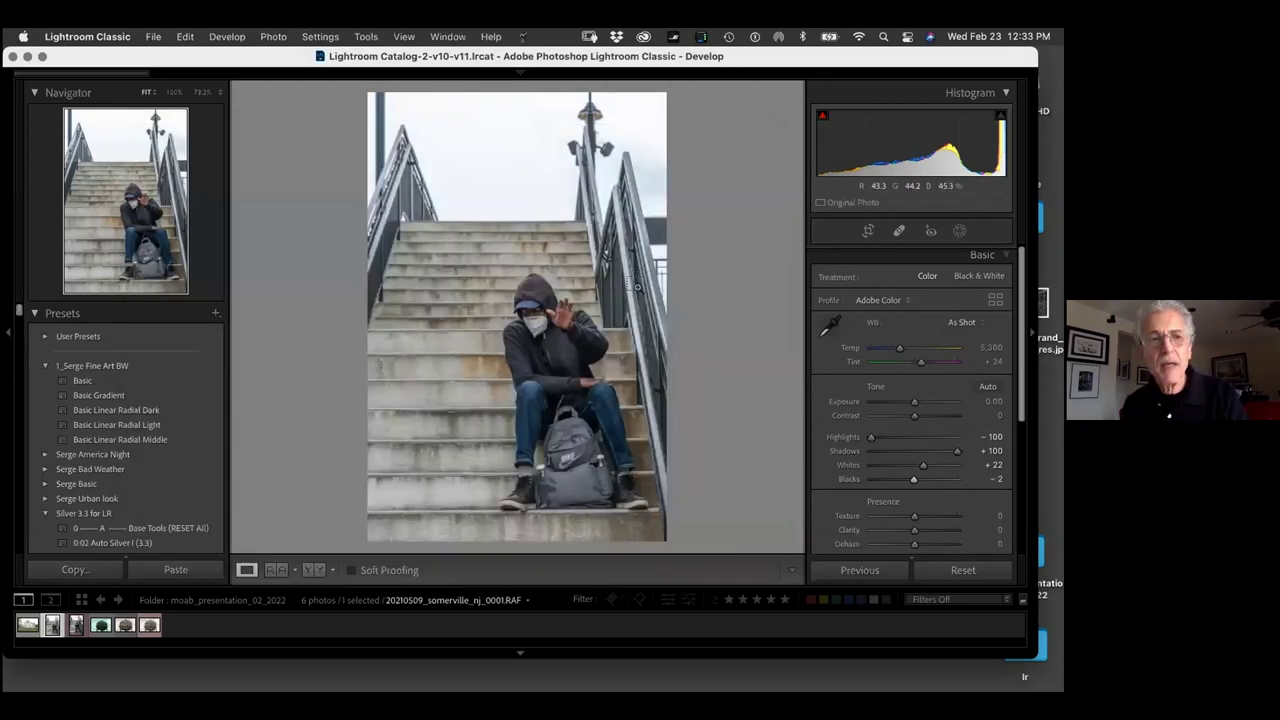
pyautogui.press('super+q')
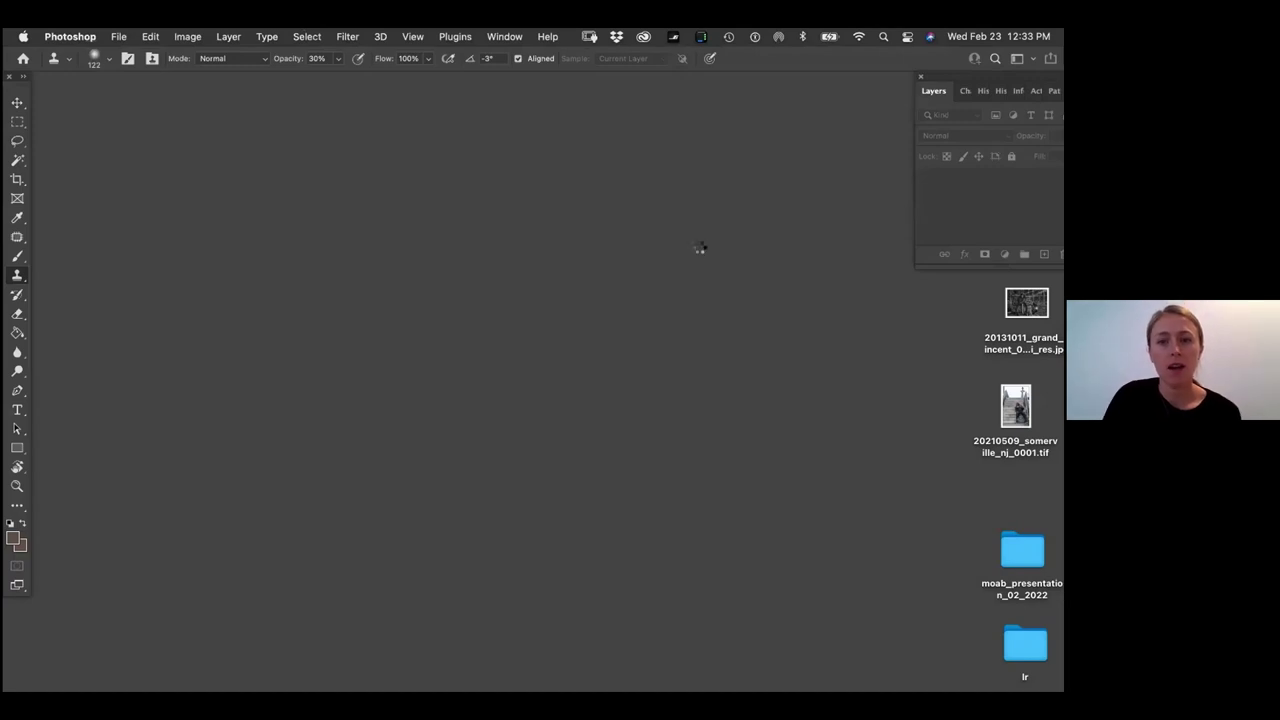
pyautogui.press('XF86AudioRaiseVolume')
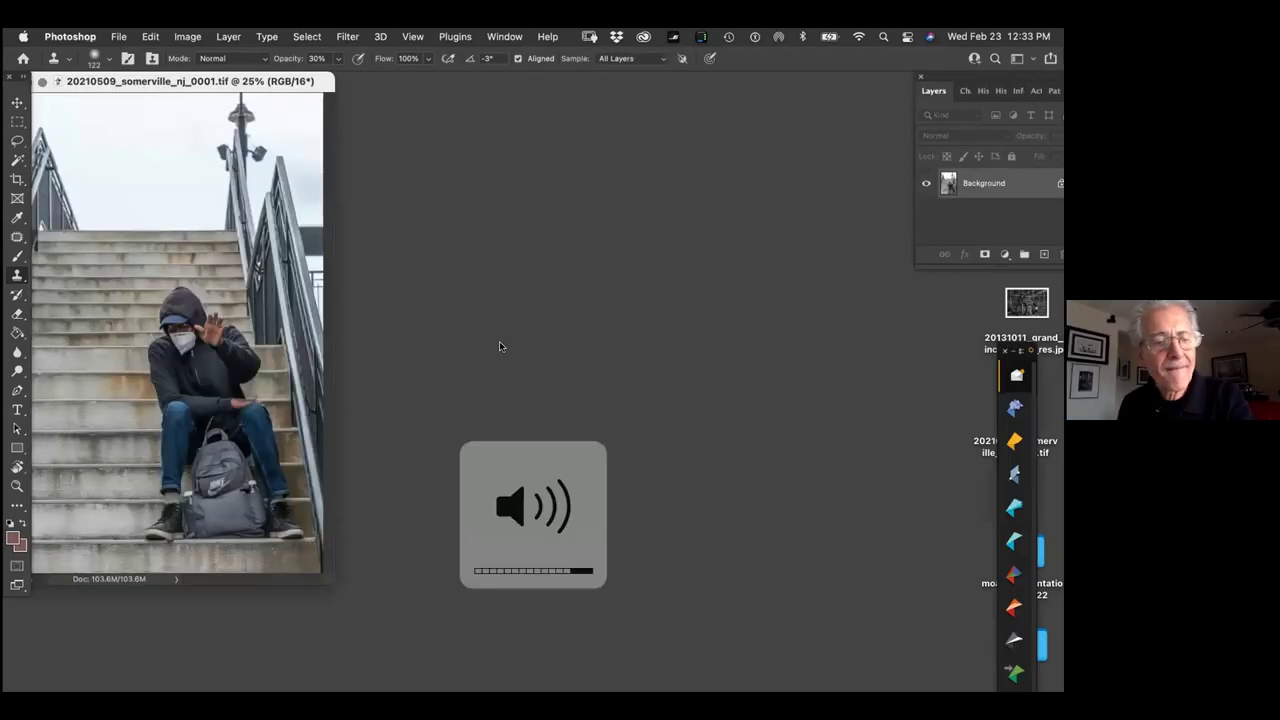
# Move the photo's document window to the middle of the workspace and open the image in the Exposure X7 filter
pyautogui.moveTo(296, 690)
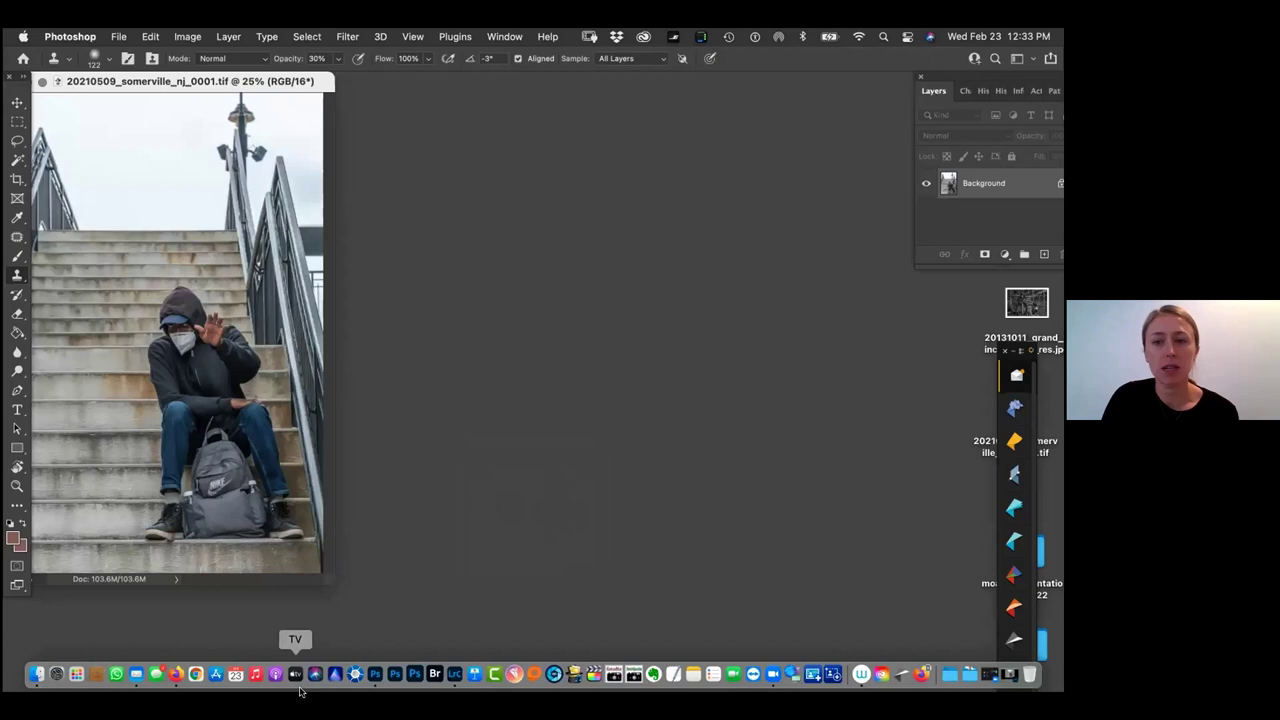
pyautogui.moveTo(234, 86); pyautogui.dragTo(547, 132)
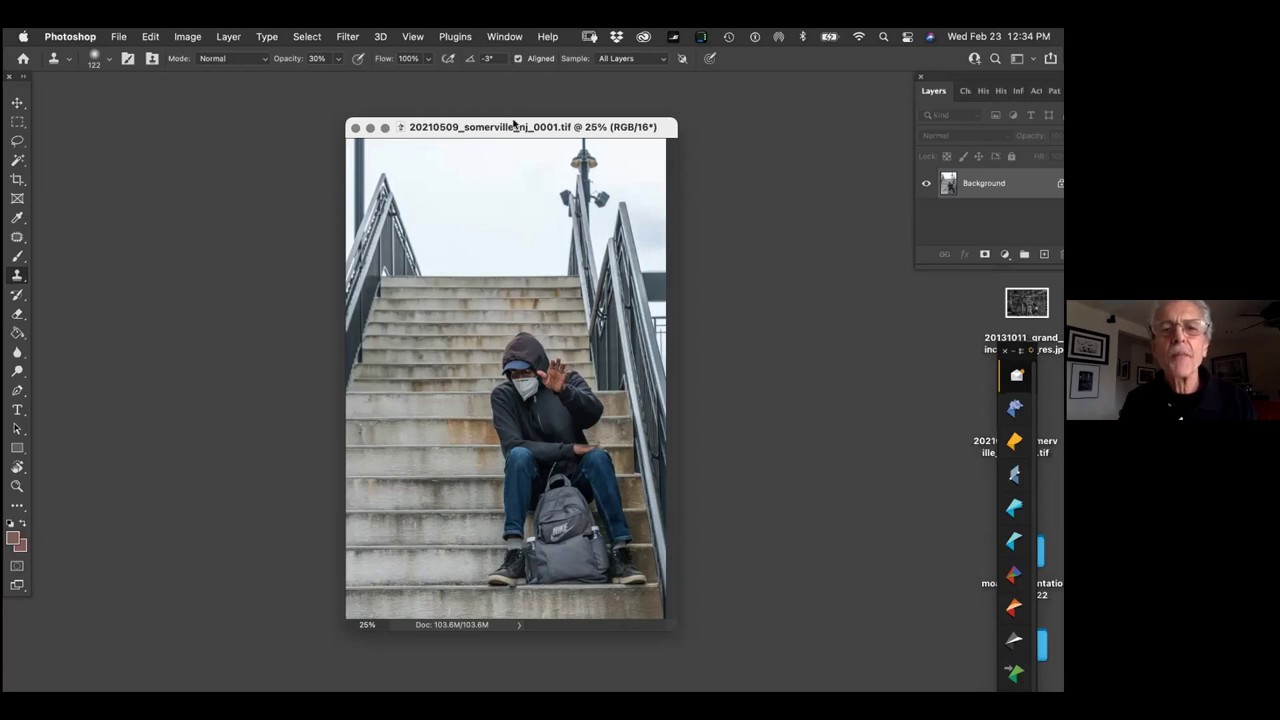
pyautogui.moveTo(517, 127); pyautogui.dragTo(514, 145)
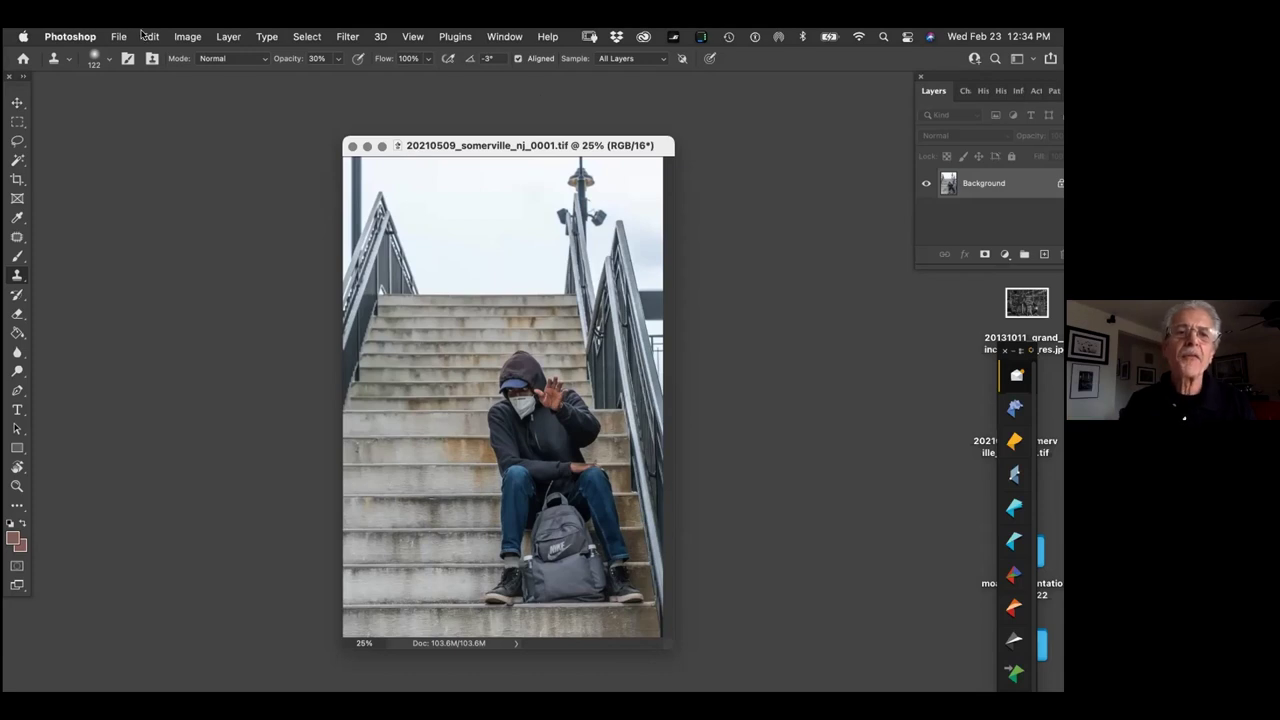
pyautogui.click(348, 37)
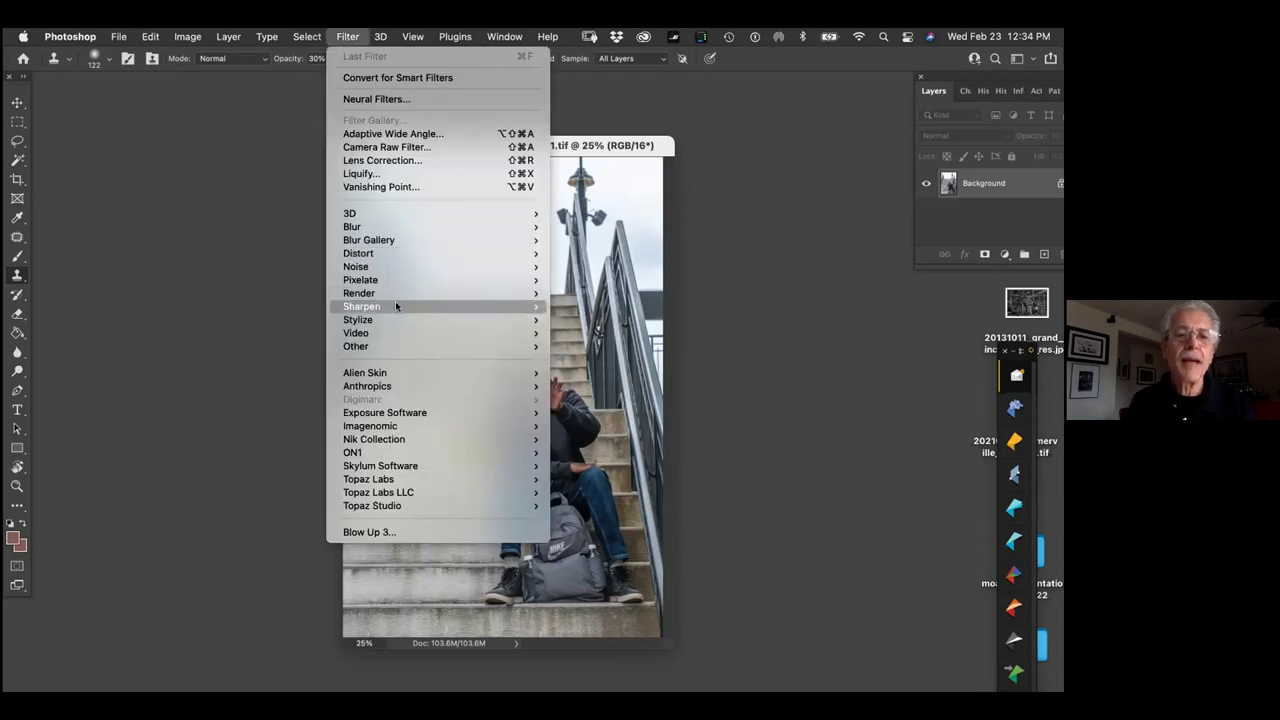
pyautogui.moveTo(395, 412)
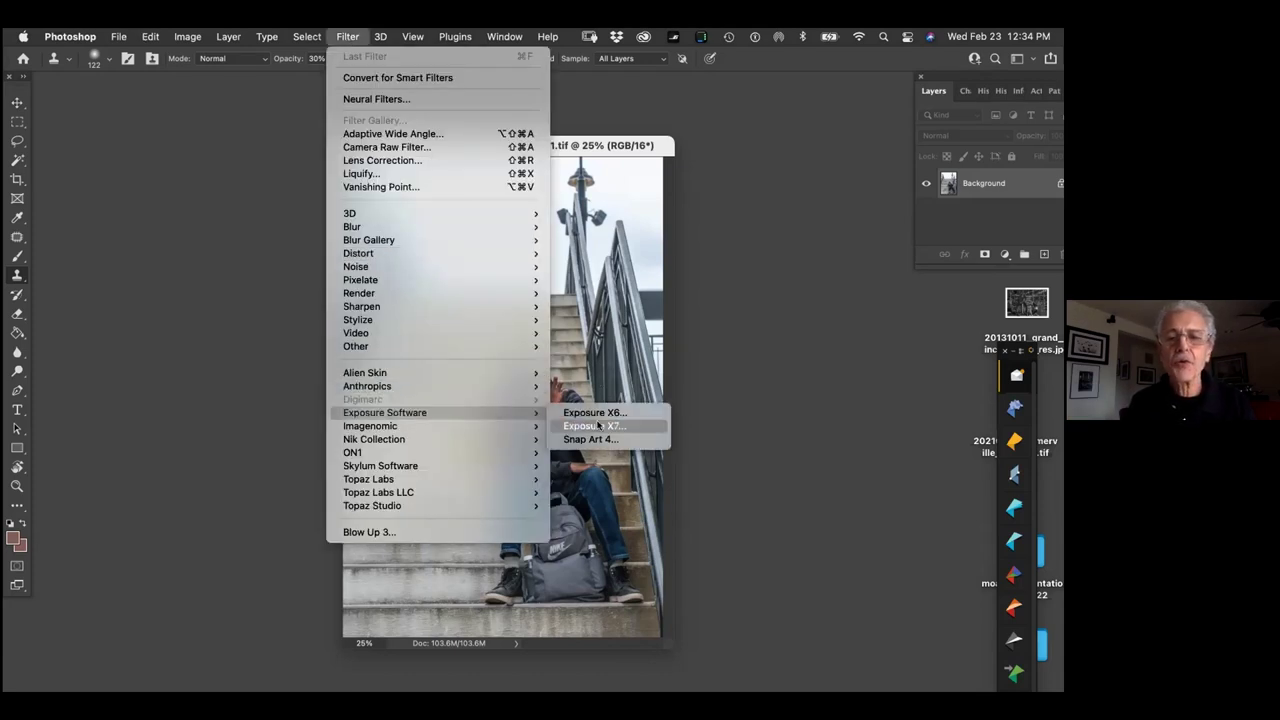
pyautogui.click(595, 426)
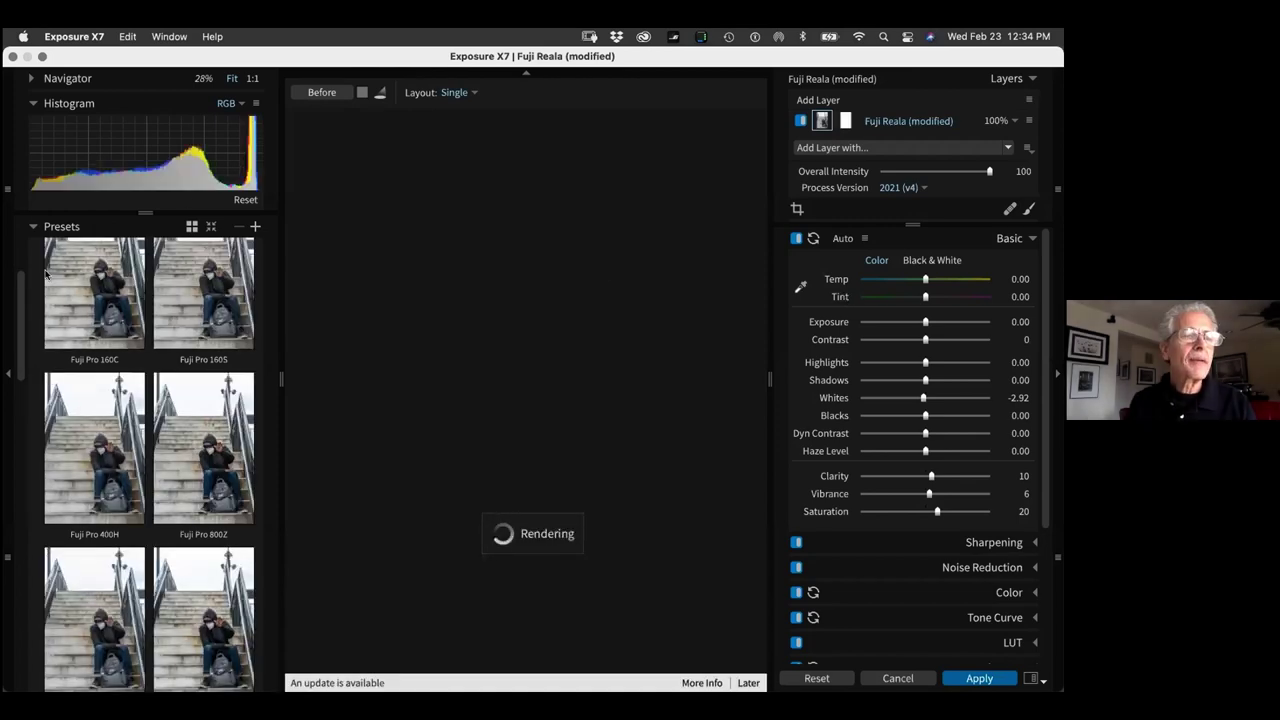
# Apply the Fuji Reala - Pushed 1 Stop preset from the Color Films - Print presets
pyautogui.scroll(5, 110, 280)
pyautogui.click(84, 250)
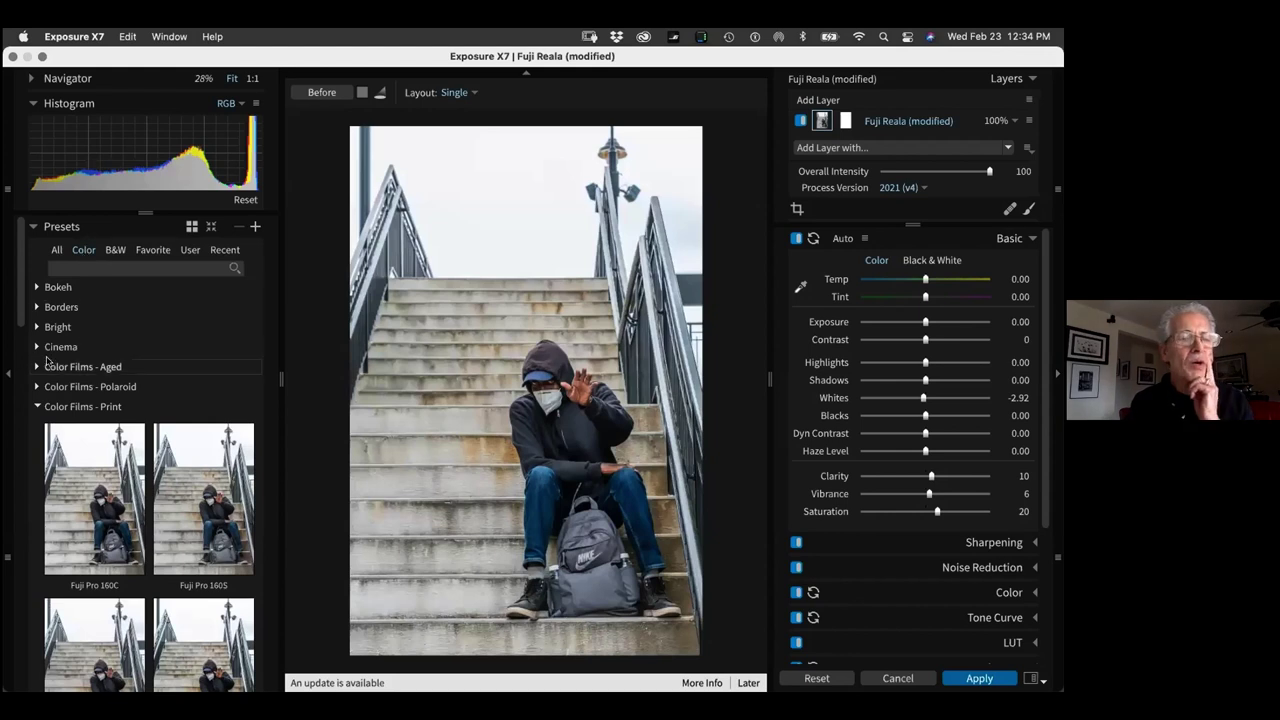
pyautogui.moveTo(24, 306); pyautogui.dragTo(10, 404)
pyautogui.click(219, 435)
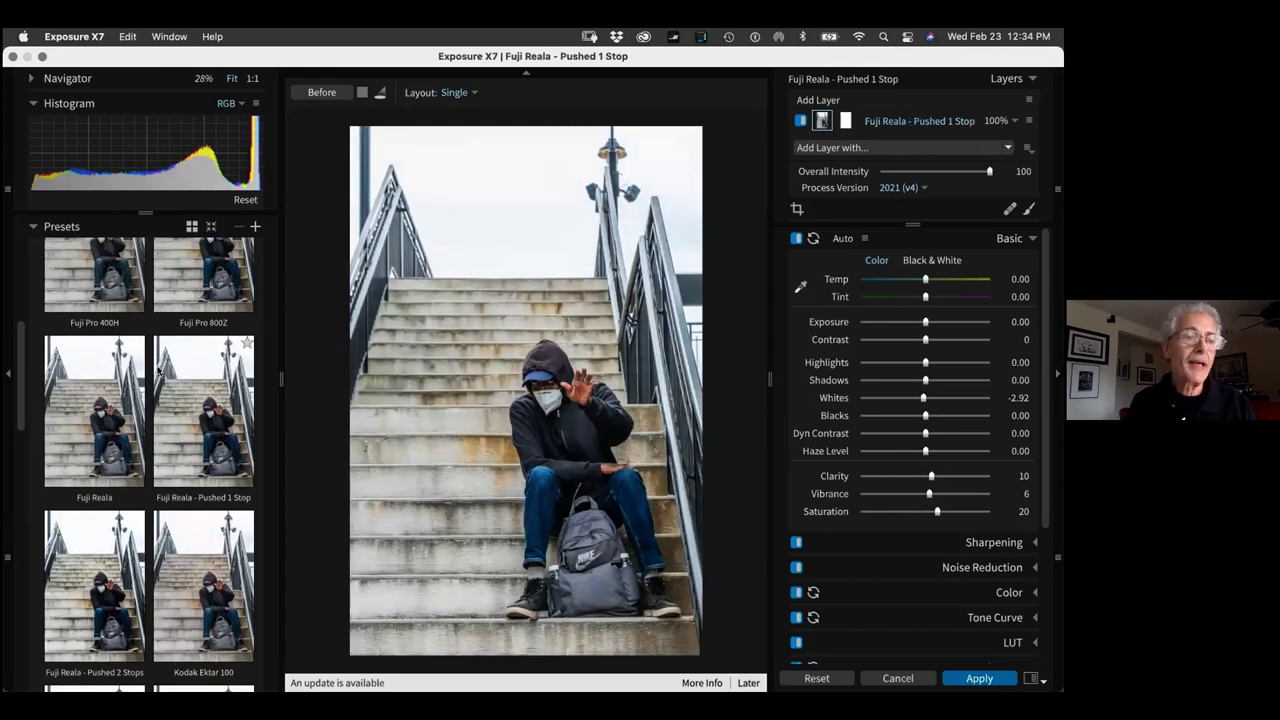
# Compare the Fuji Reala preset with its pushed version and apply Fuji Reala - Pushed 1 Stop
pyautogui.moveTo(22, 362)
pyautogui.mouseDown()
pyautogui.moveTo(18, 403)
pyautogui.moveTo(35, 365)
pyautogui.mouseUp()
pyautogui.scroll(-2, 20, 403)
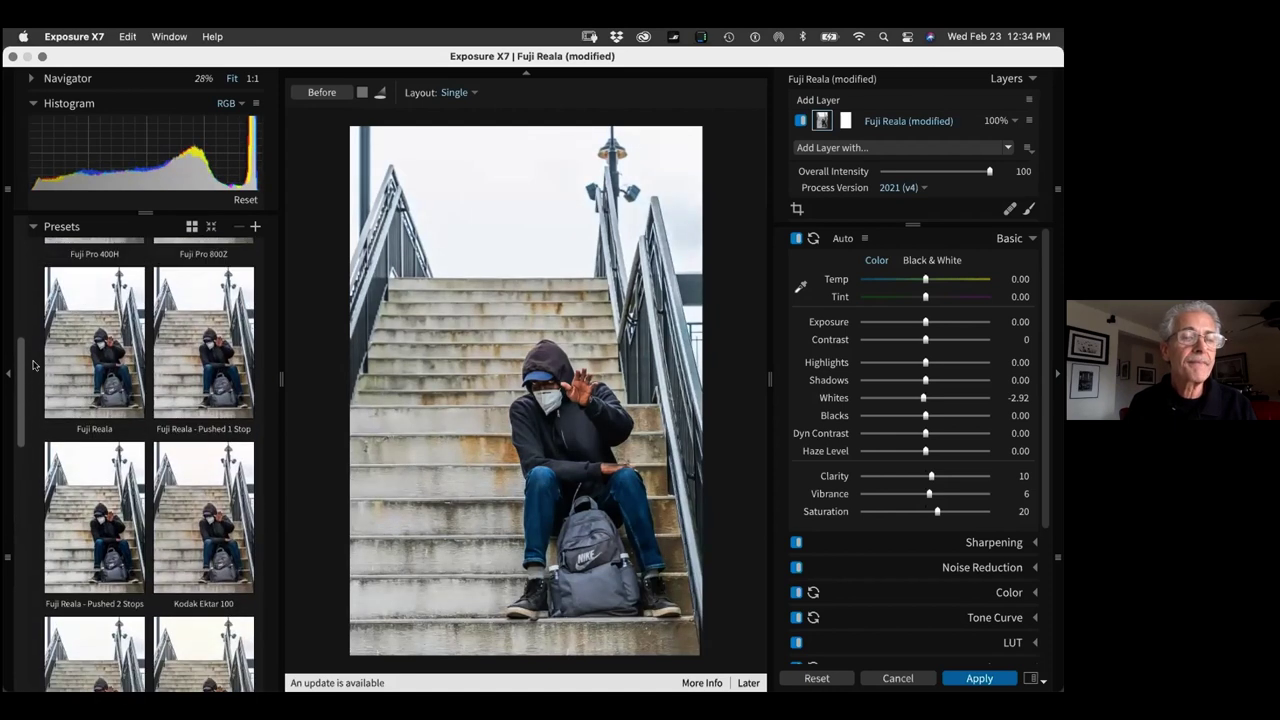
pyautogui.click(103, 326)
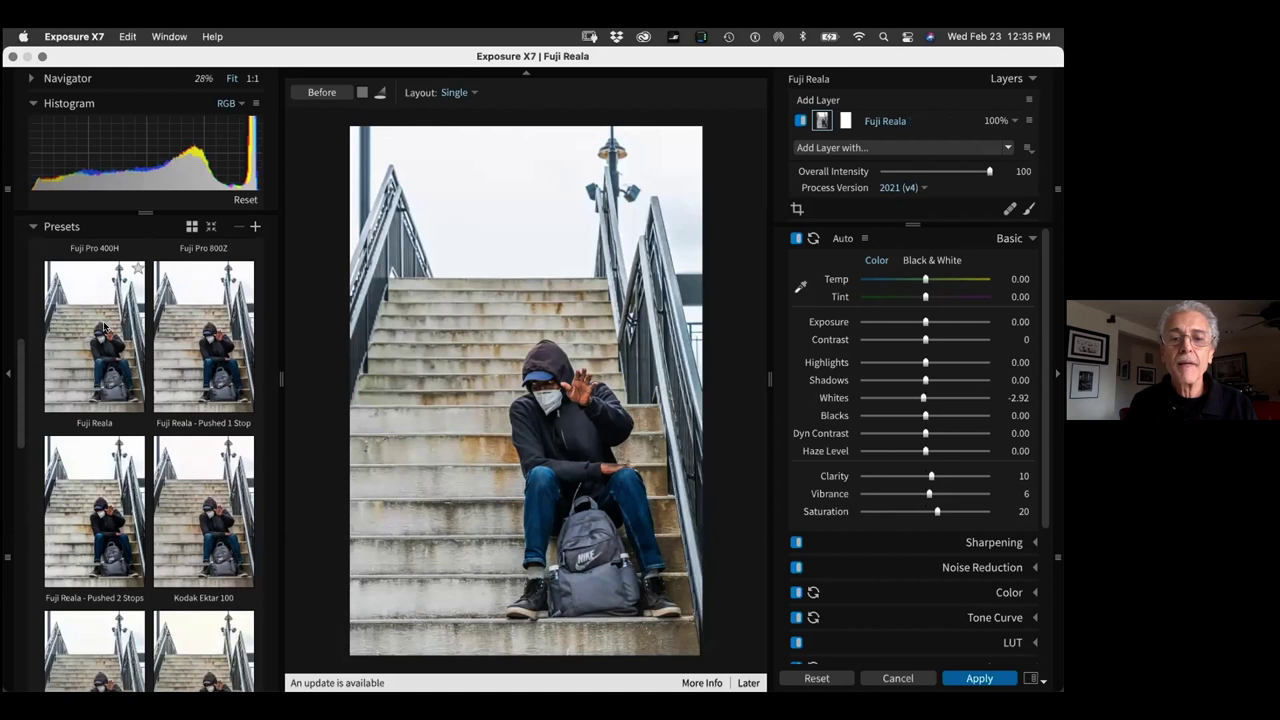
pyautogui.click(197, 318)
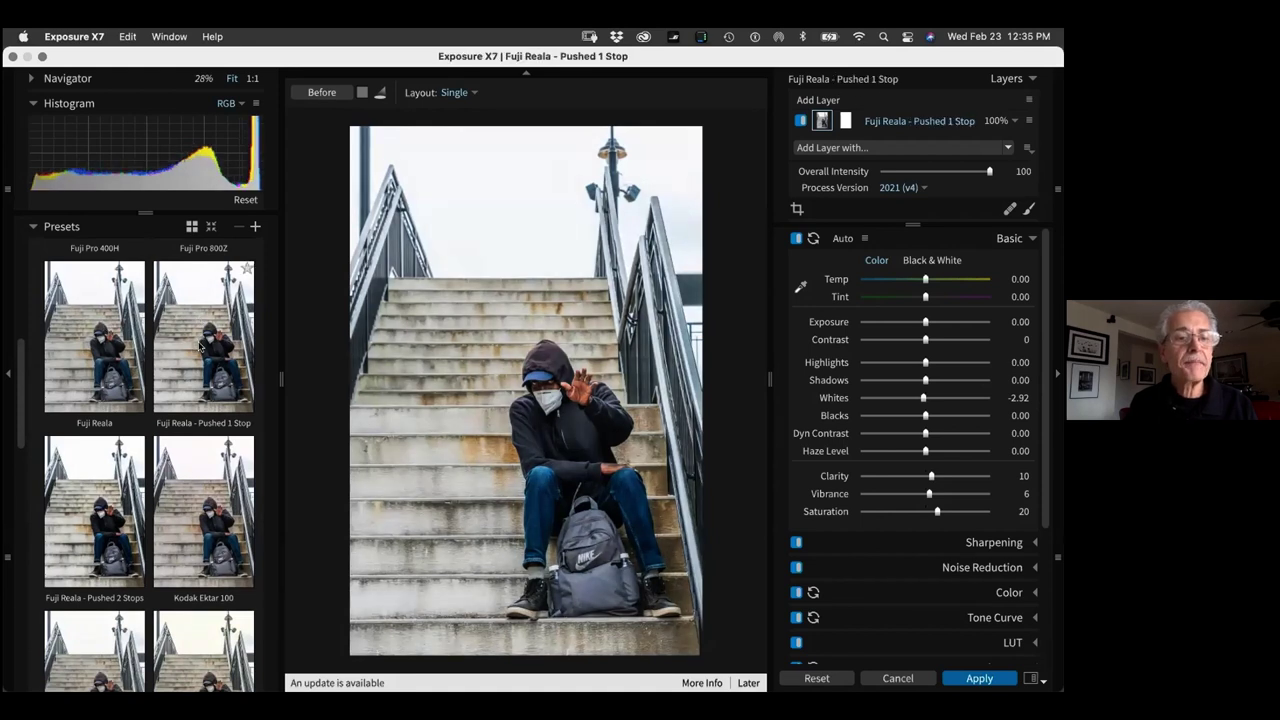
pyautogui.click(199, 351)
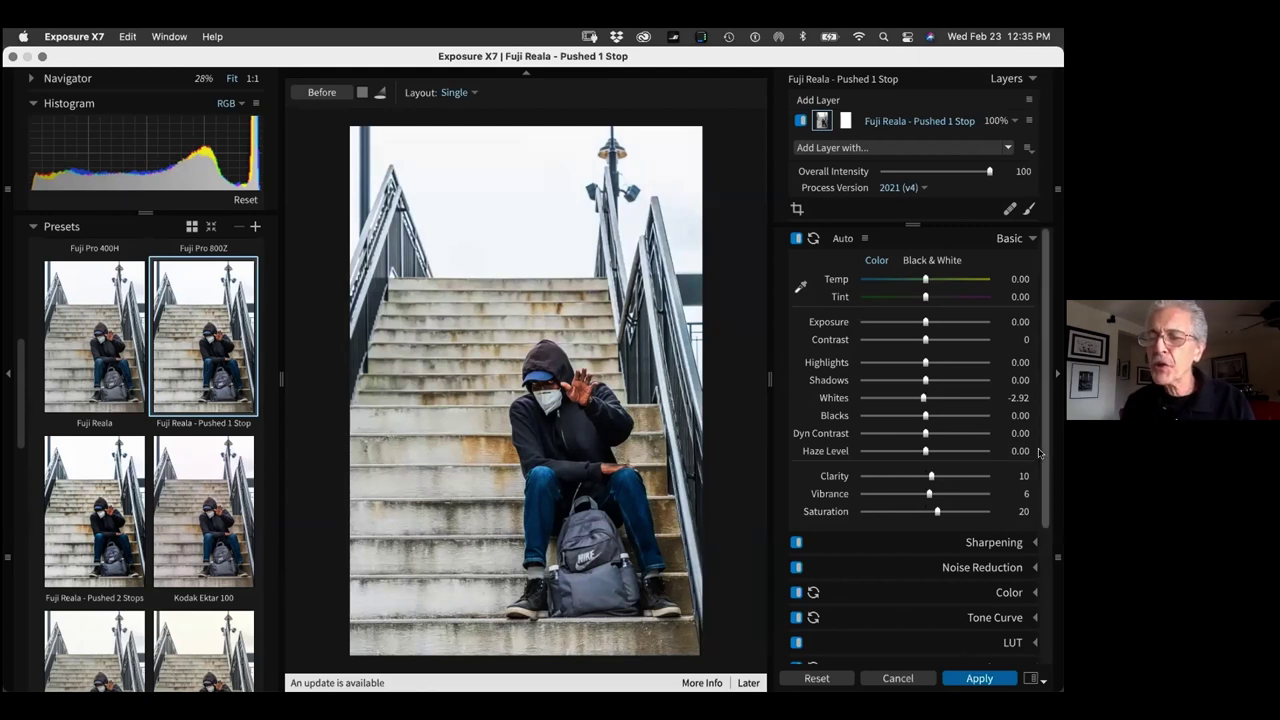
# Review the film preset's Grain settings and switch the Grain adjustment off
pyautogui.scroll(-5, 1043, 452)
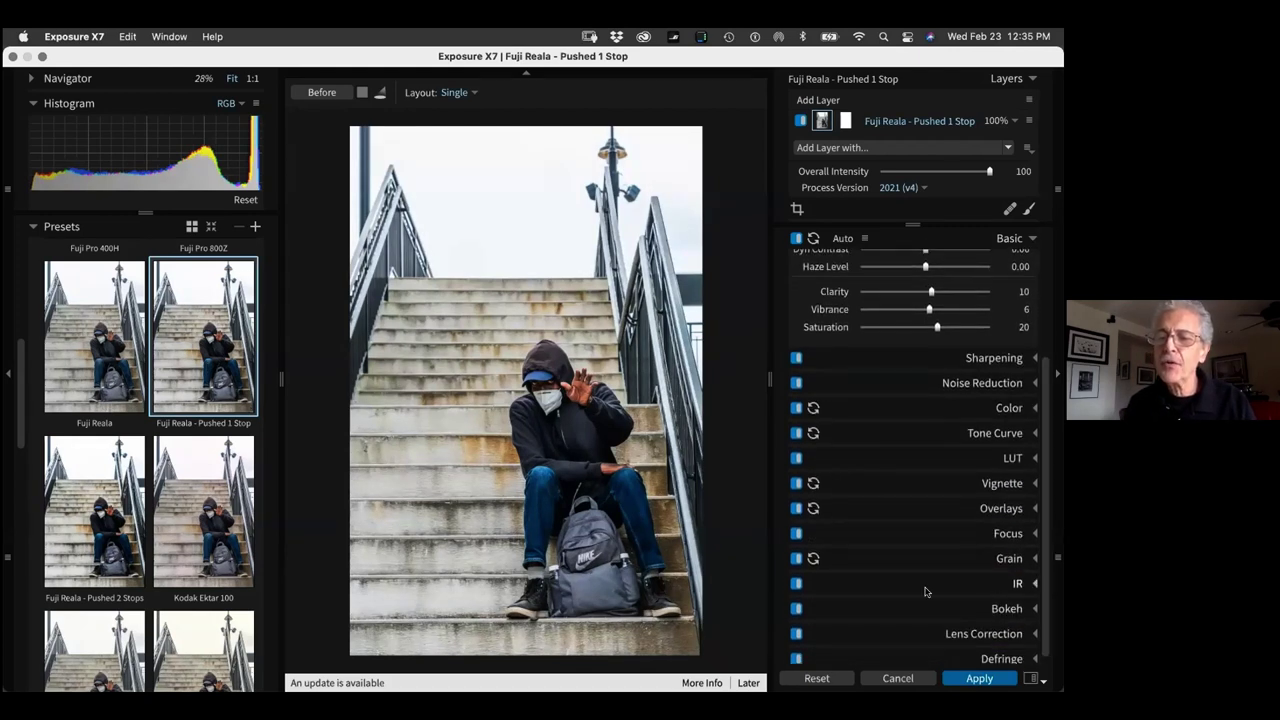
pyautogui.click(862, 558)
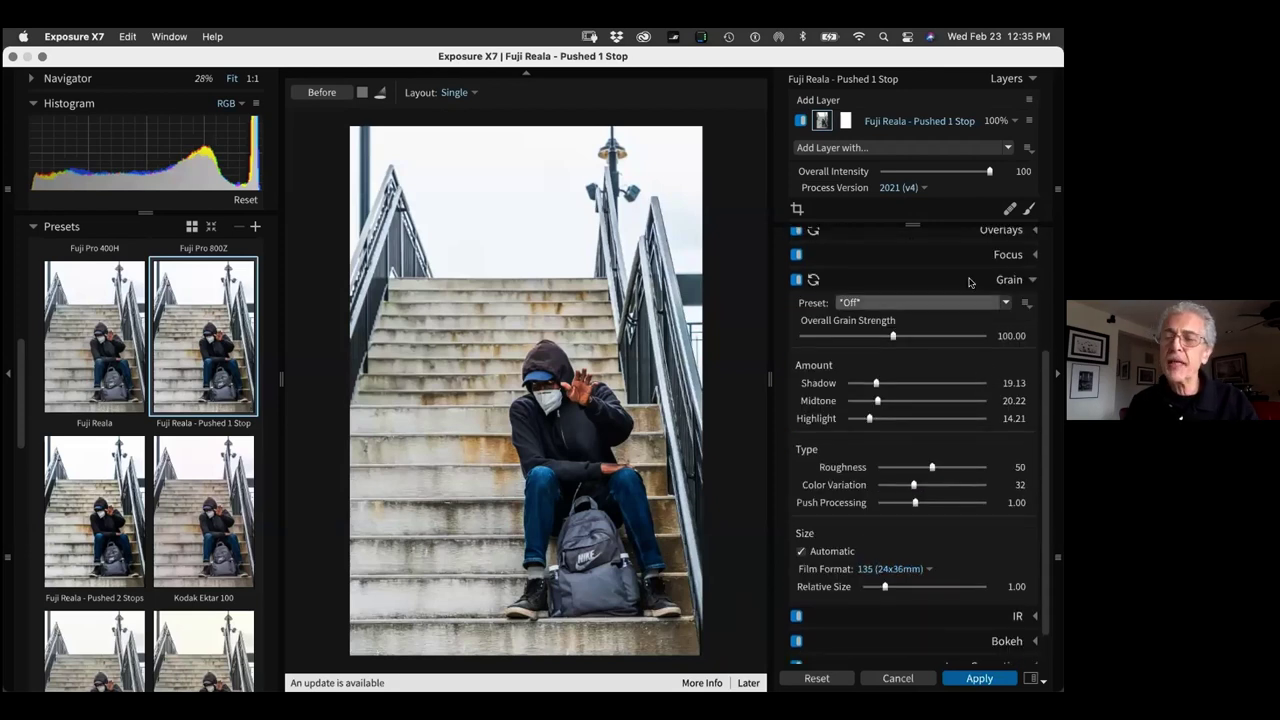
pyautogui.click(906, 310)
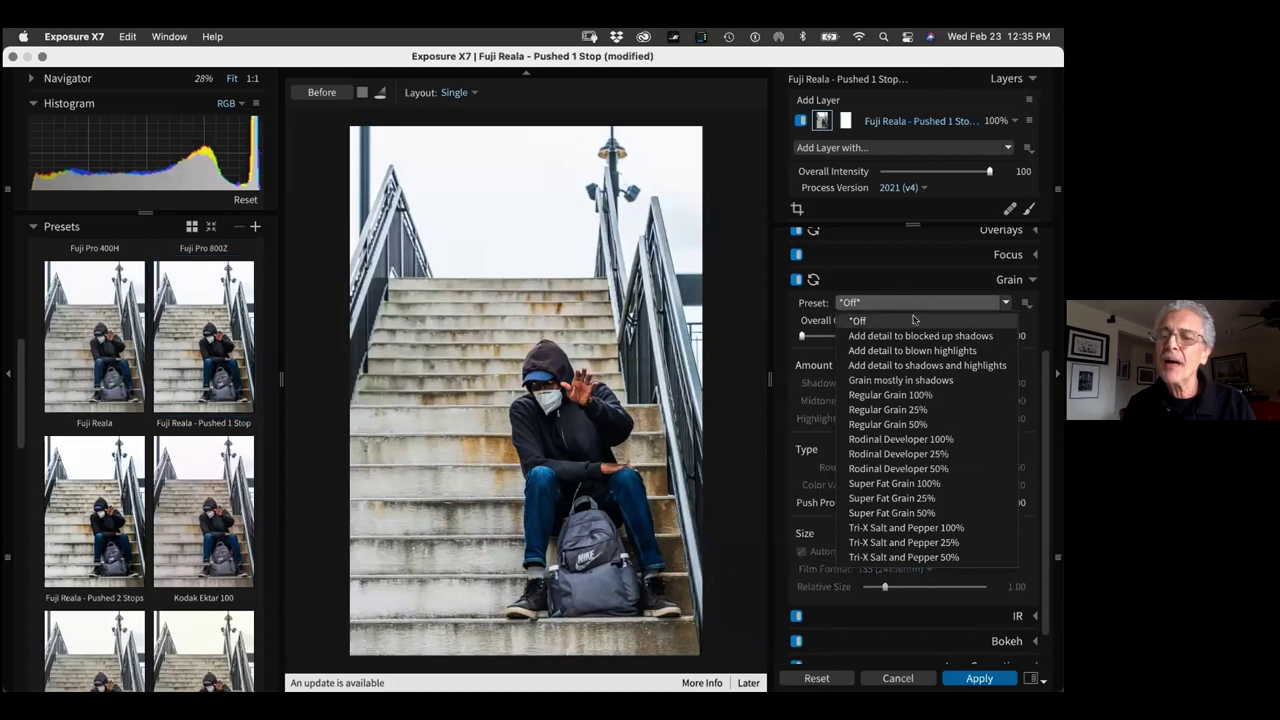
pyautogui.click(930, 305)
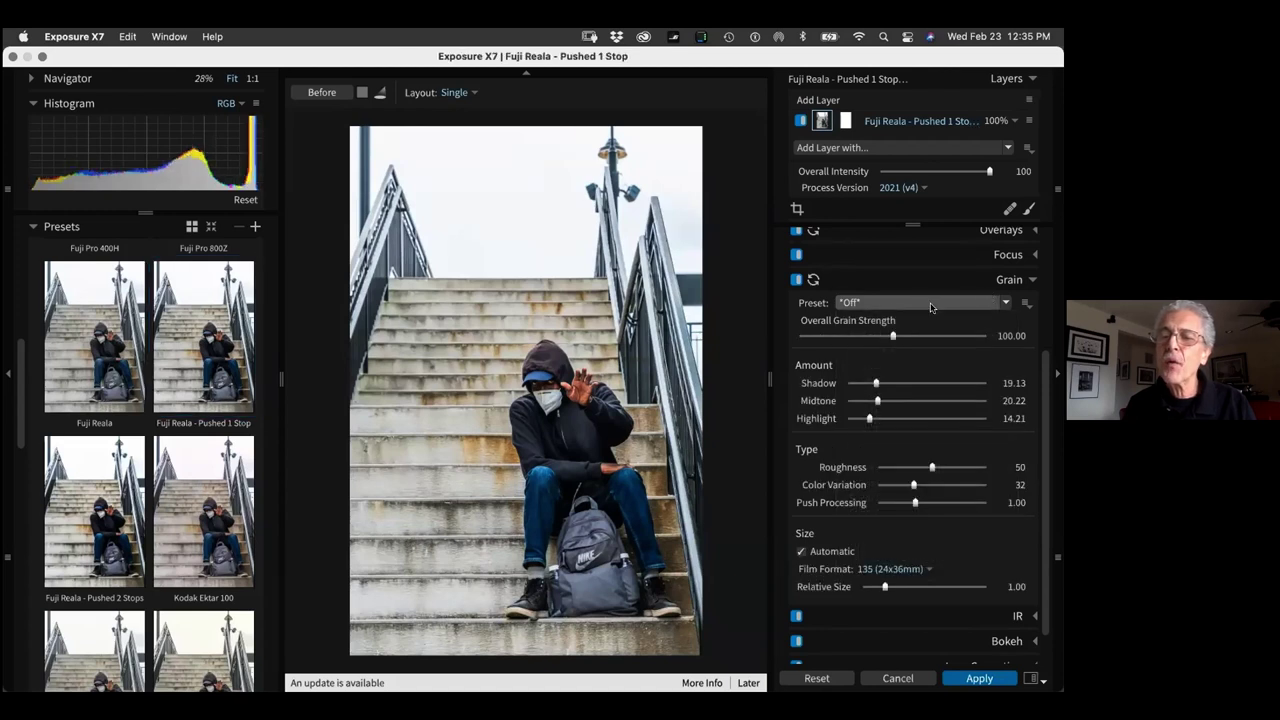
pyautogui.click(998, 283)
pyautogui.click(796, 464)
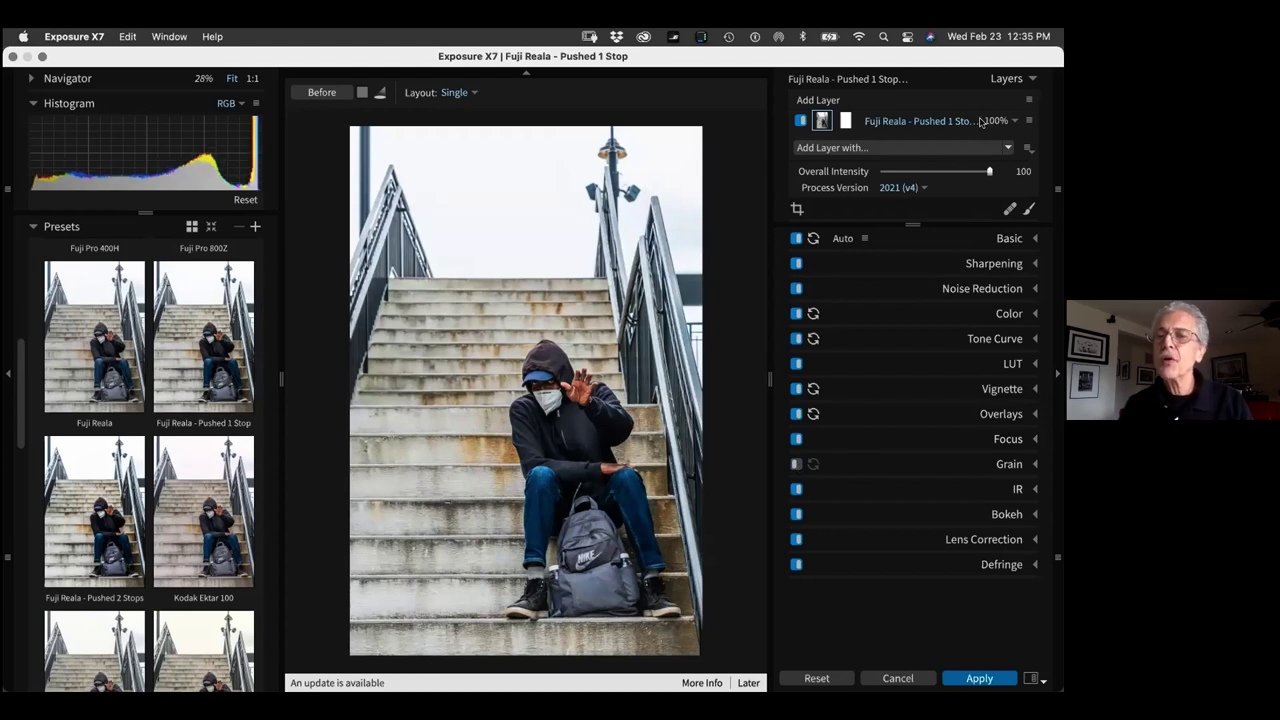
# In the Basic adjustments, set Contrast to 13, Highlights to 13.45 and Blacks to -7.60, and apply the look to the Photoshop image
pyautogui.click(931, 242)
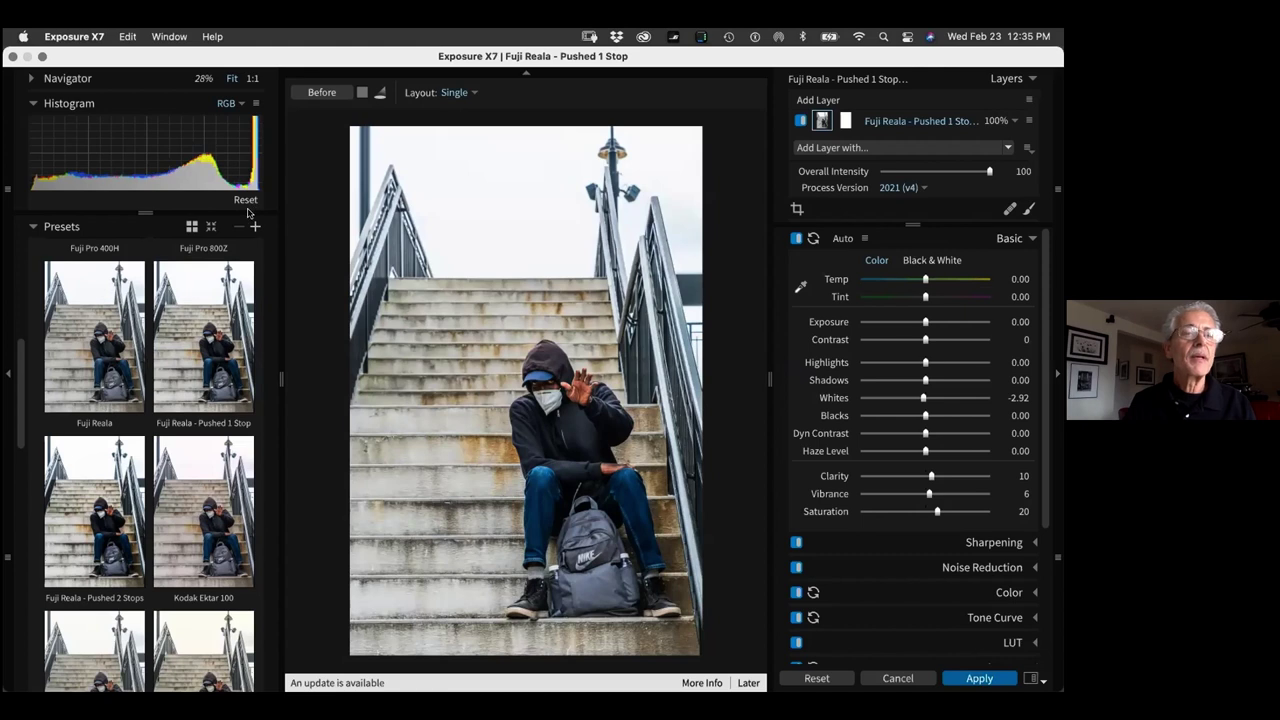
pyautogui.moveTo(918, 339); pyautogui.dragTo(933, 364)
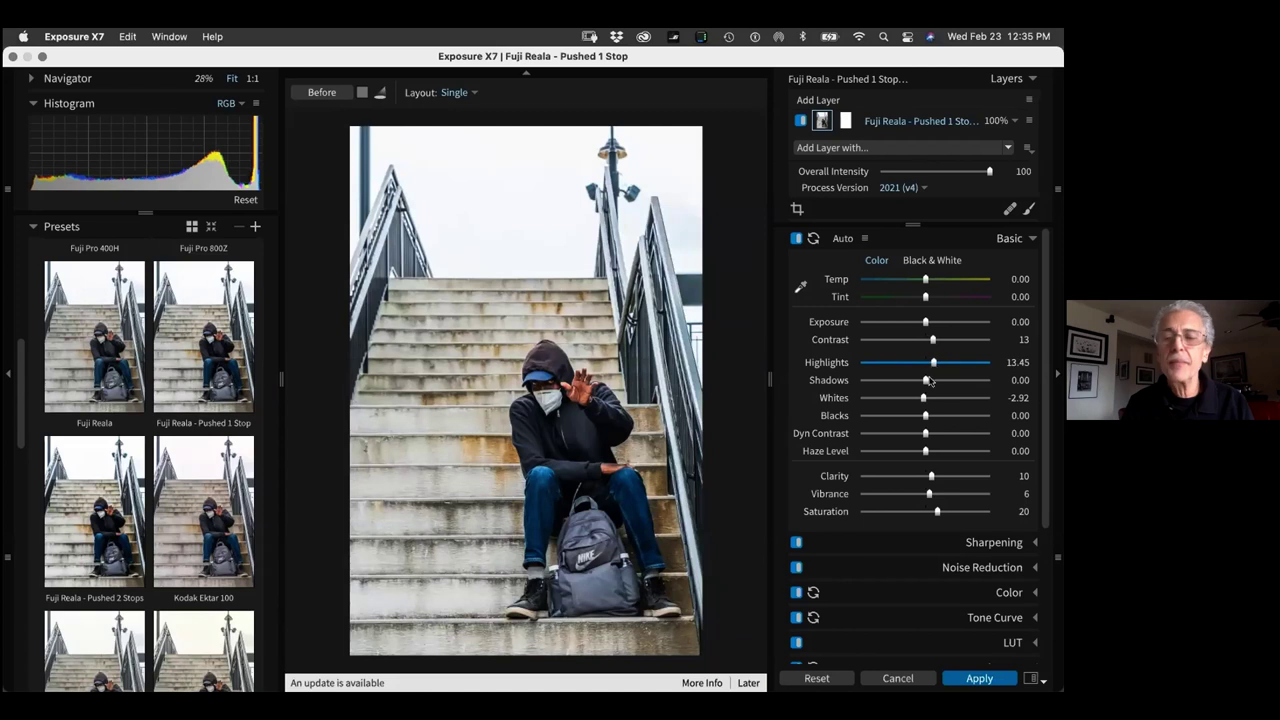
pyautogui.moveTo(924, 416); pyautogui.dragTo(918, 420)
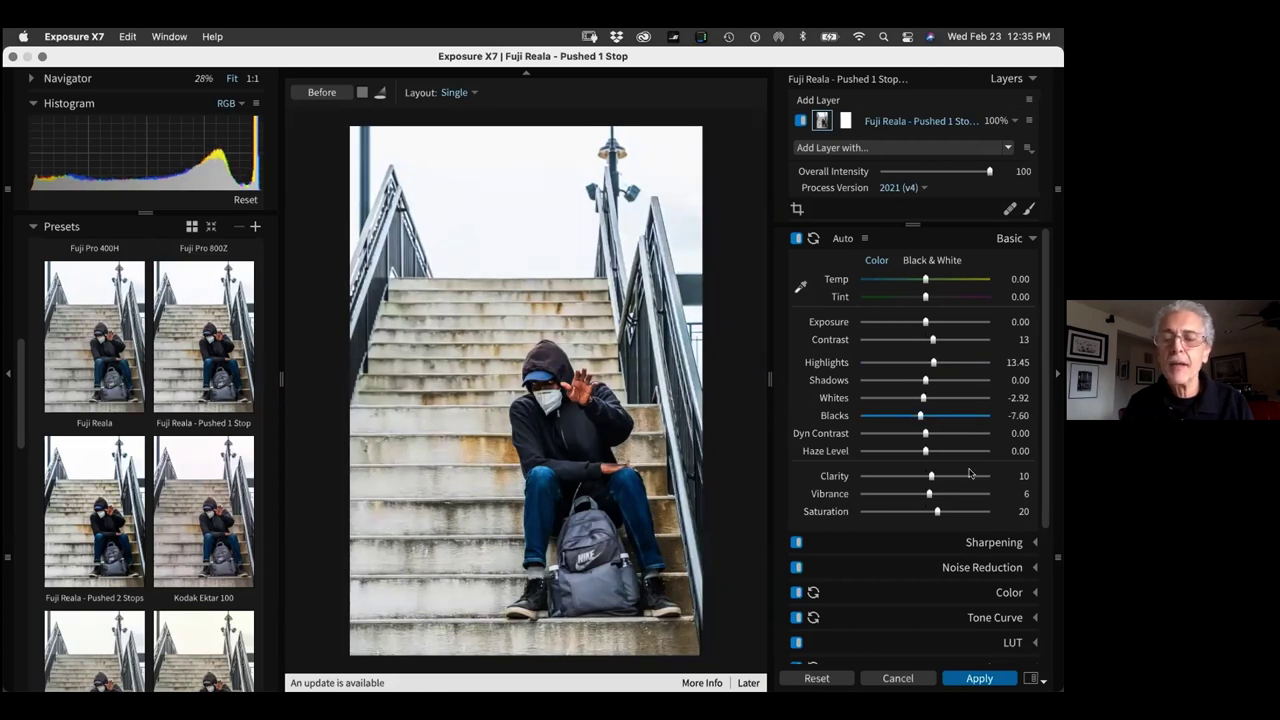
pyautogui.click(979, 678)
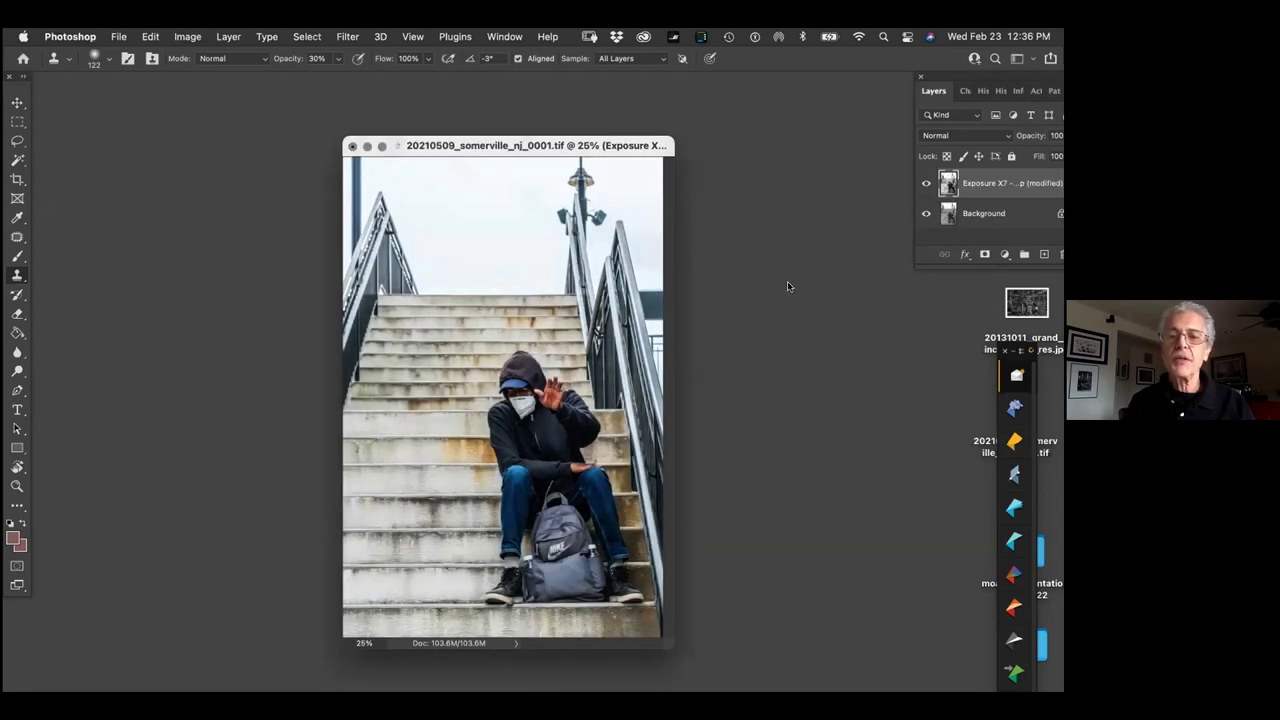
# Compare the photo with and without the Exposure X7 layer, add a white layer mask, and paint black at 50% opacity over the man's dark clothing
pyautogui.press('super+space')
pyautogui.moveTo(413, 256); pyautogui.dragTo(757, 644)
pyautogui.scroll(2, 650, 440)
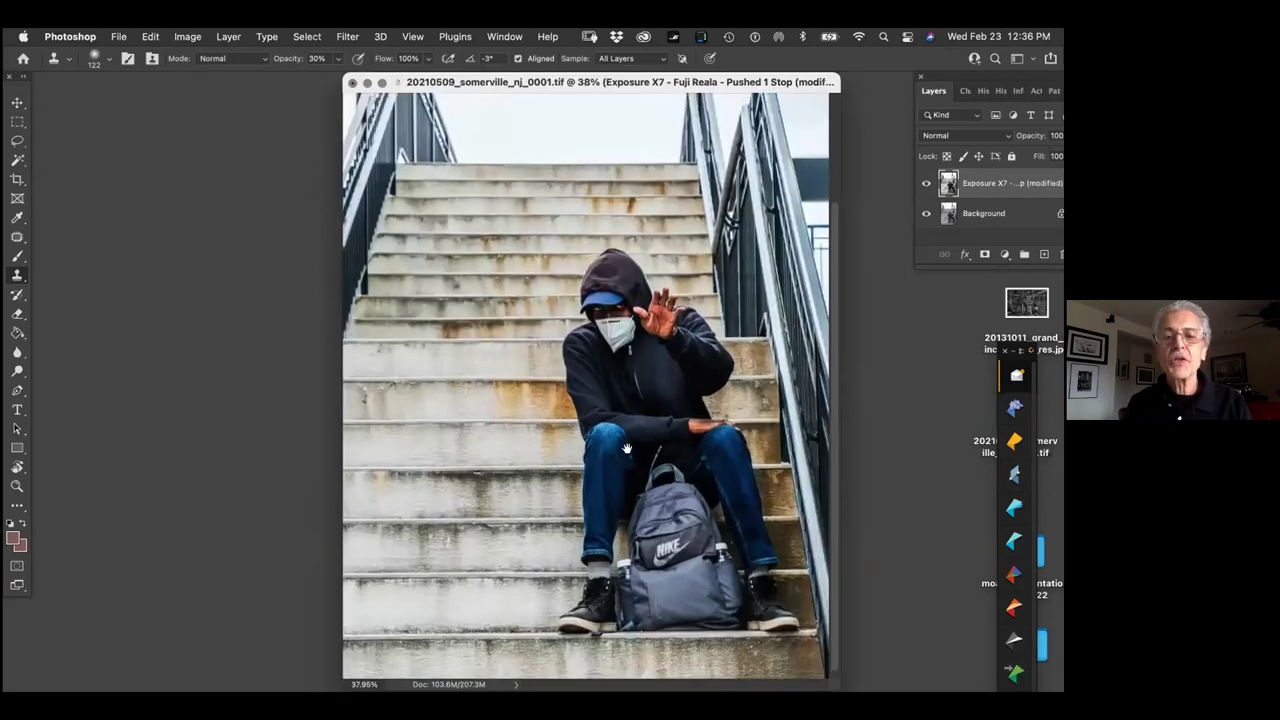
pyautogui.click(927, 182)
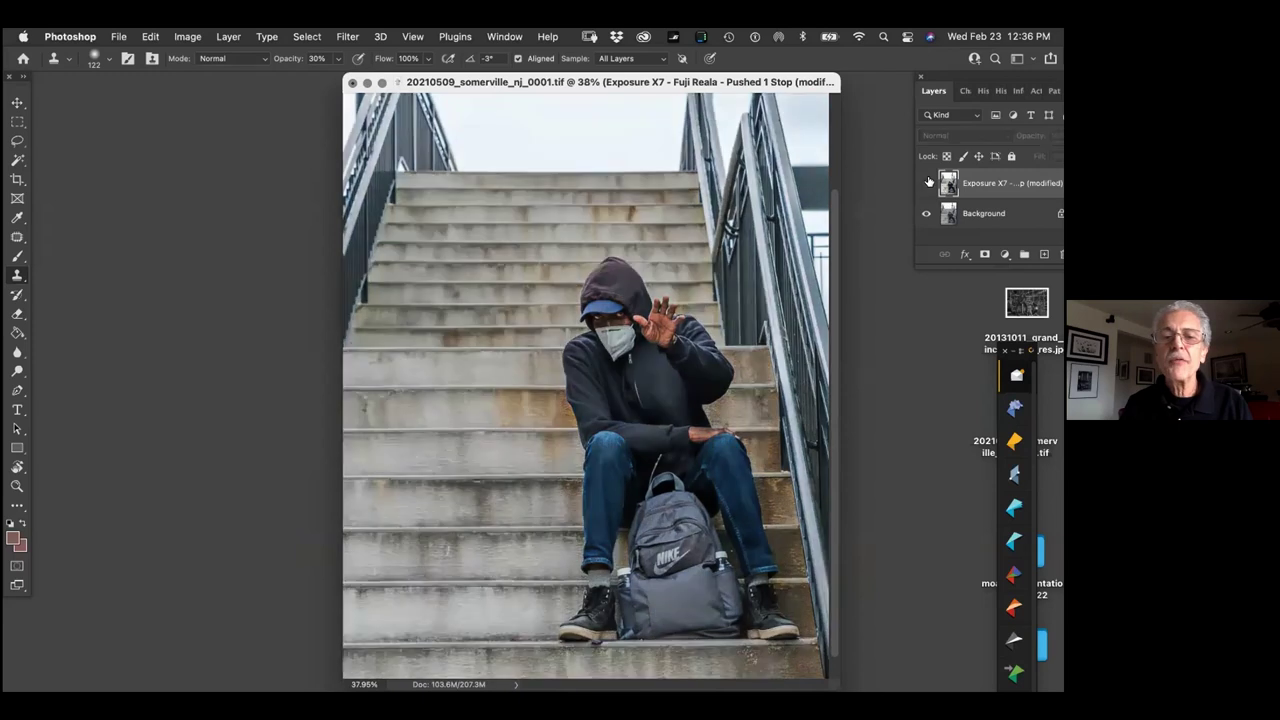
pyautogui.click(927, 183)
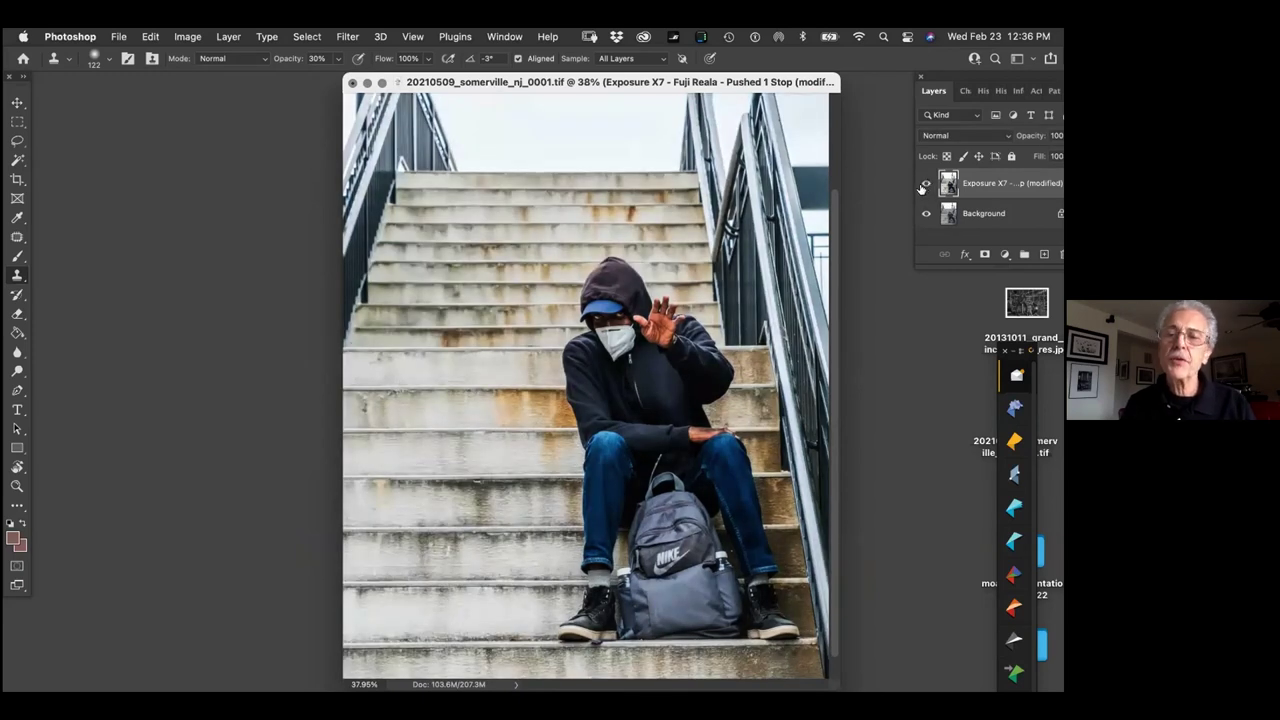
pyautogui.click(984, 254)
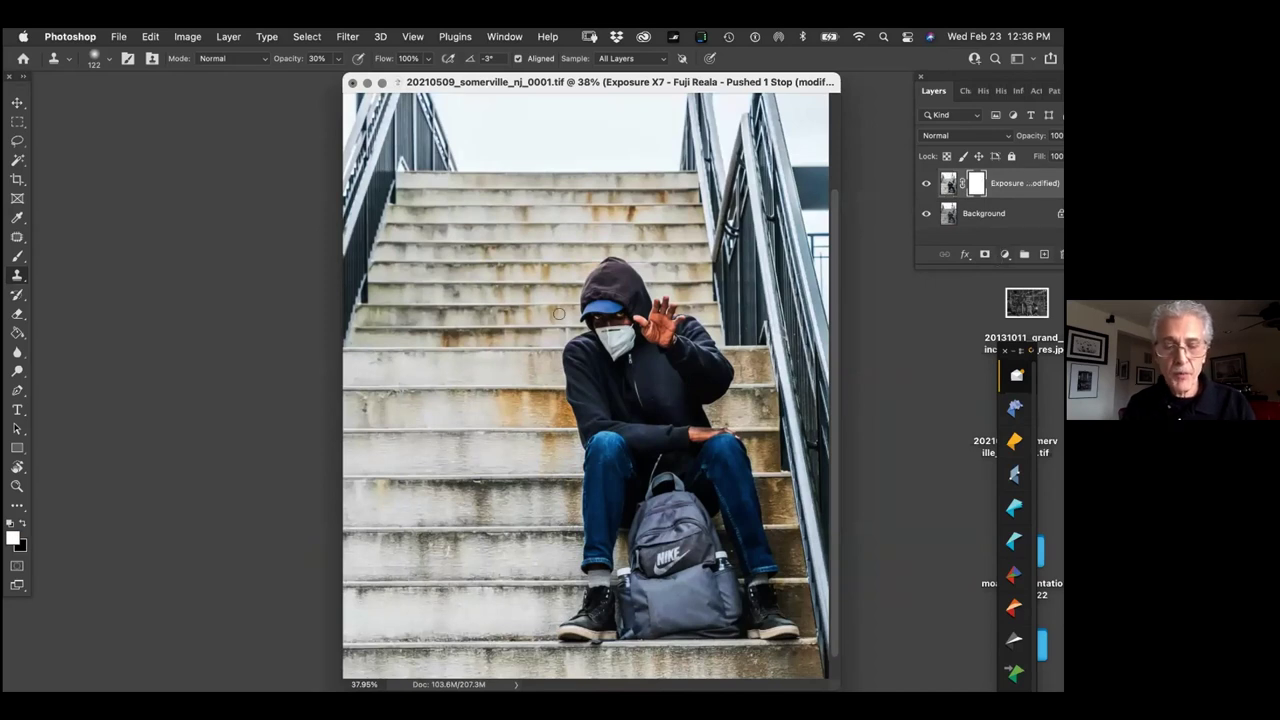
pyautogui.press('b')
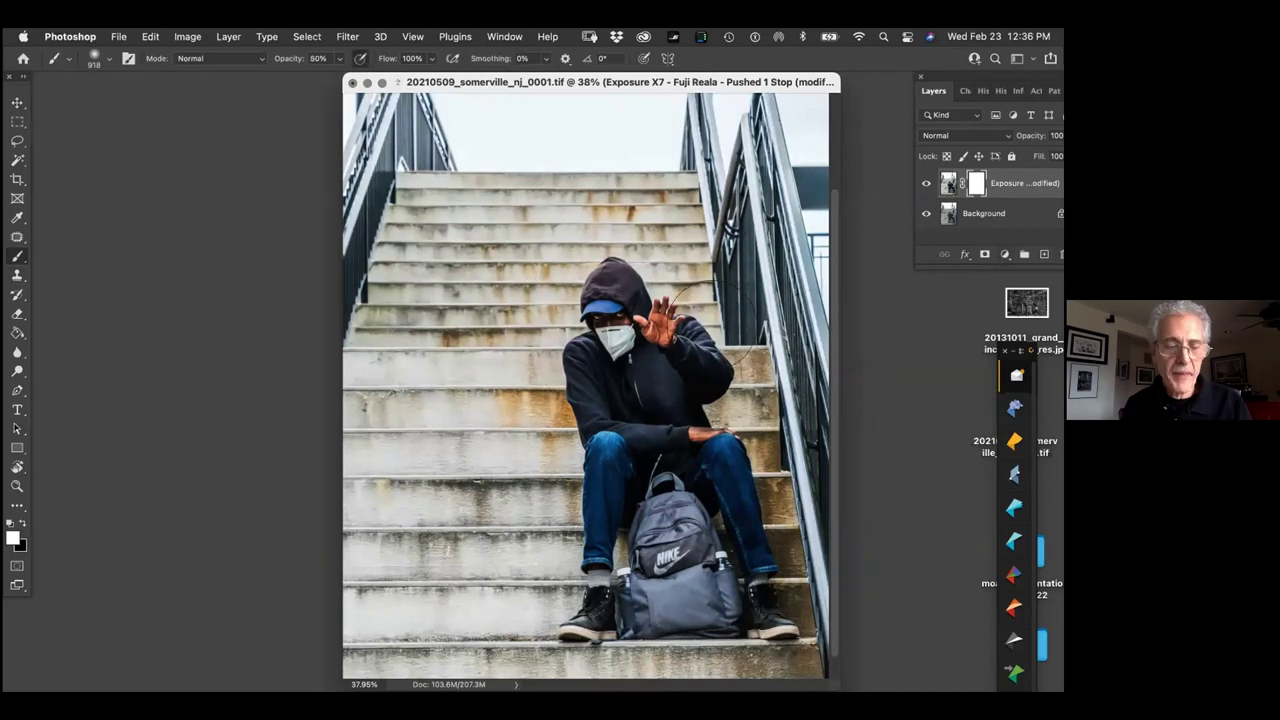
pyautogui.moveTo(686, 372); pyautogui.dragTo(603, 410)
pyautogui.press('x')
pyautogui.moveTo(676, 455)
pyautogui.mouseDown()
pyautogui.moveTo(700, 472)
pyautogui.moveTo(647, 472)
pyautogui.moveTo(705, 470)
pyautogui.moveTo(650, 470)
pyautogui.moveTo(660, 452)
pyautogui.mouseUp()
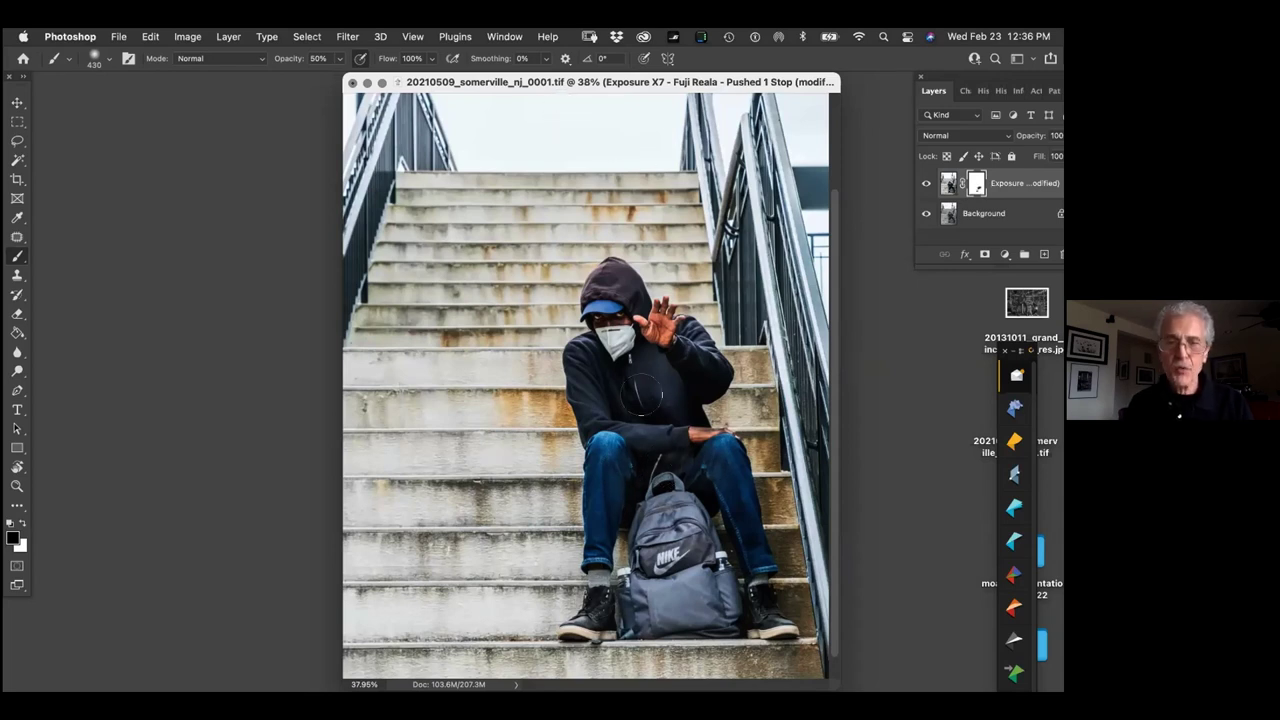
# Enlarge the brush to 864 px and paint black on the layer mask over the sky, raising the brush opacity to 70%
pyautogui.scroll(5, 641, 392)
pyautogui.keyDown('ctrl'); pyautogui.keyDown('alt'); pyautogui.moveTo(554, 159); pyautogui.dragTo(466, 137); pyautogui.keyUp('alt'); pyautogui.keyUp('ctrl')
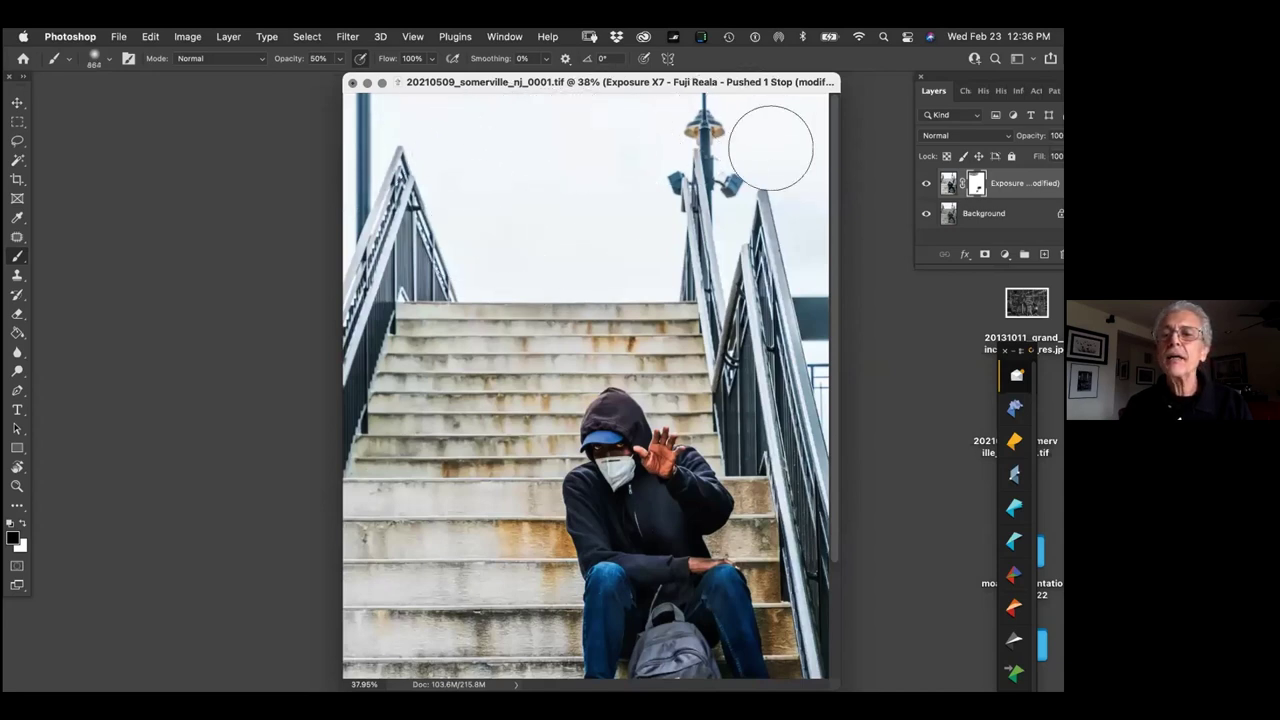
pyautogui.press('7')
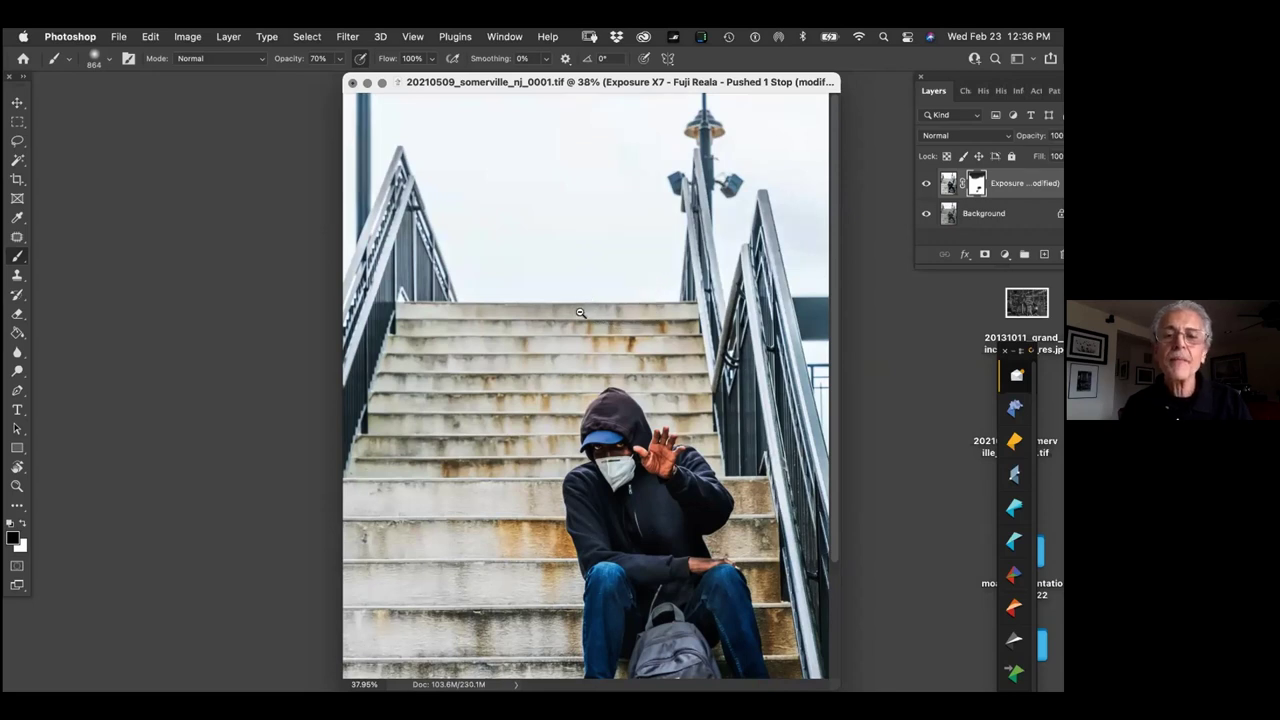
pyautogui.scroll(-3, 582, 316)
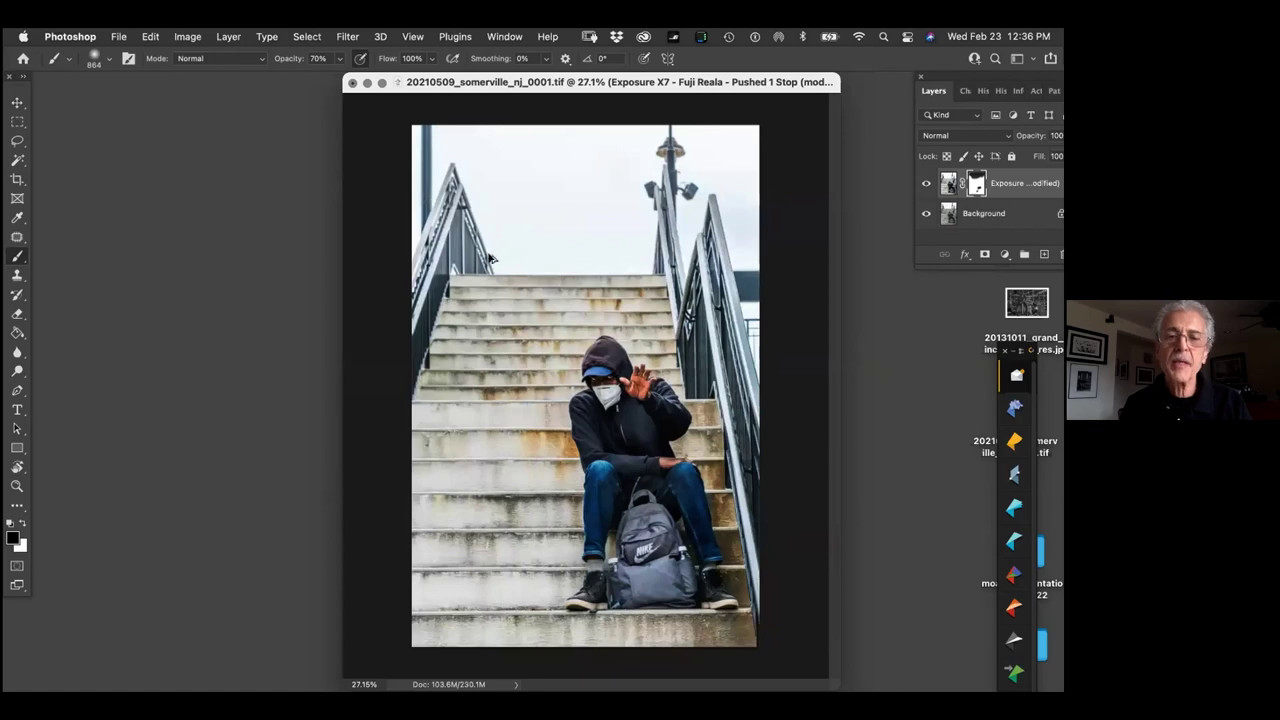
# Paint black on the mask over the man's face covering and jacket with a 524 px brush, and merge the Exposure X7 layer into the Background
pyautogui.scroll(3, 794, 557)
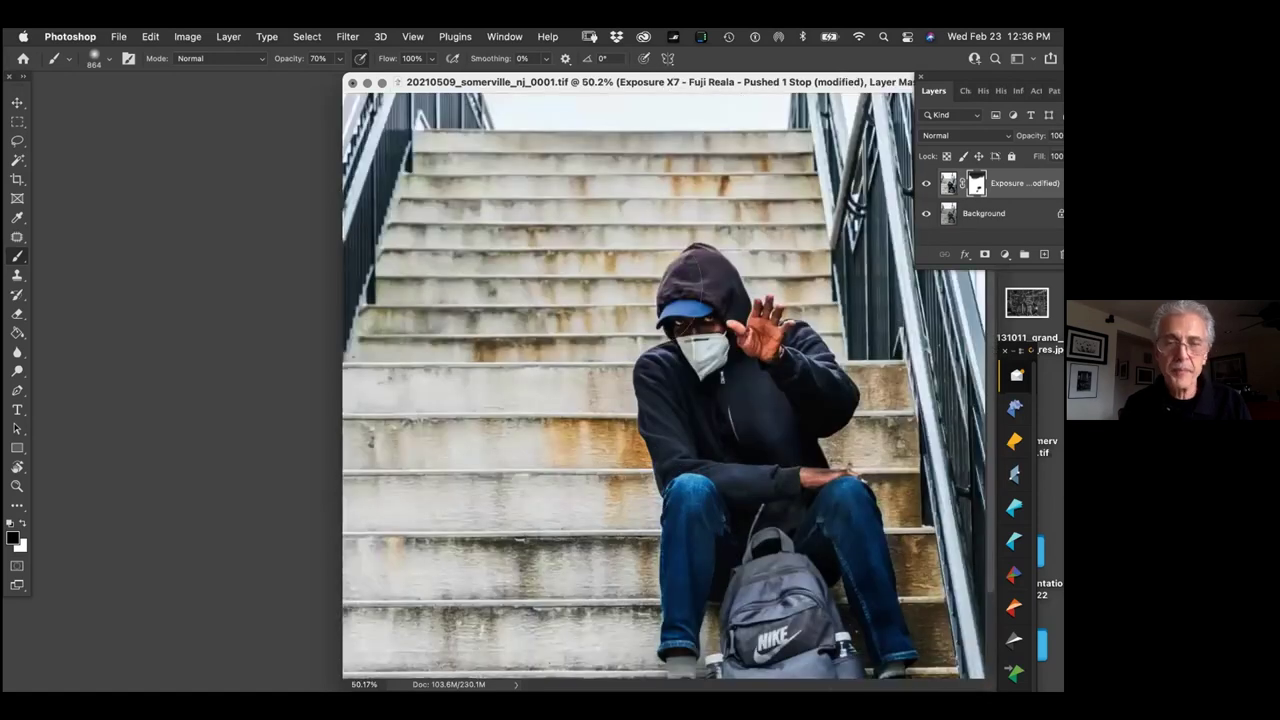
pyautogui.moveTo(654, 327); pyautogui.dragTo(598, 349)
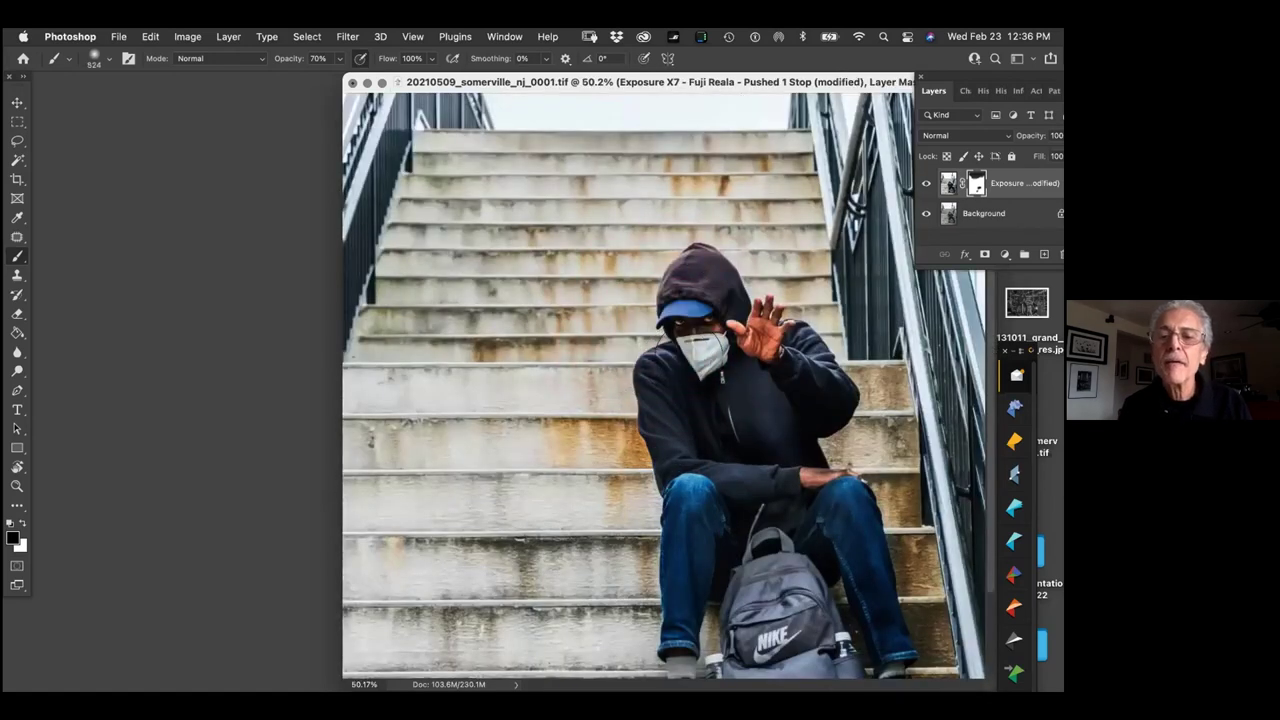
pyautogui.moveTo(702, 350)
pyautogui.mouseDown()
pyautogui.moveTo(787, 290)
pyautogui.moveTo(743, 500)
pyautogui.moveTo(735, 462)
pyautogui.mouseUp()
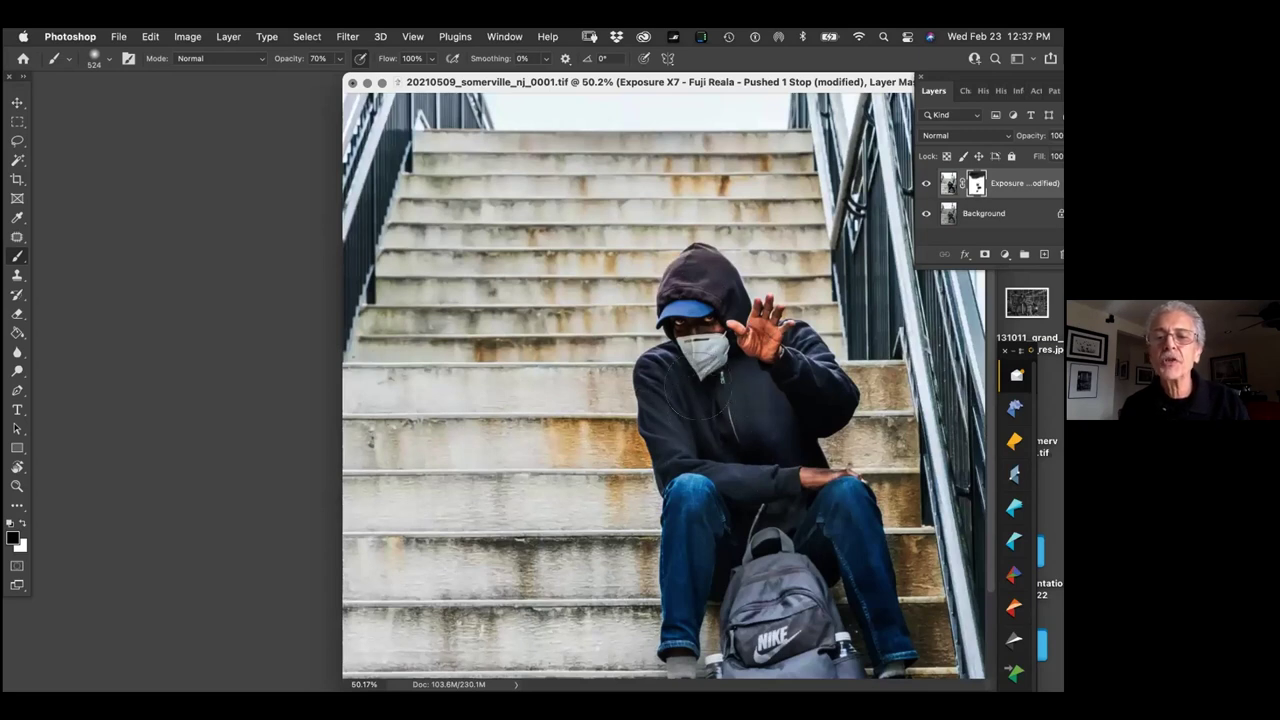
pyautogui.moveTo(690, 330); pyautogui.dragTo(680, 318)
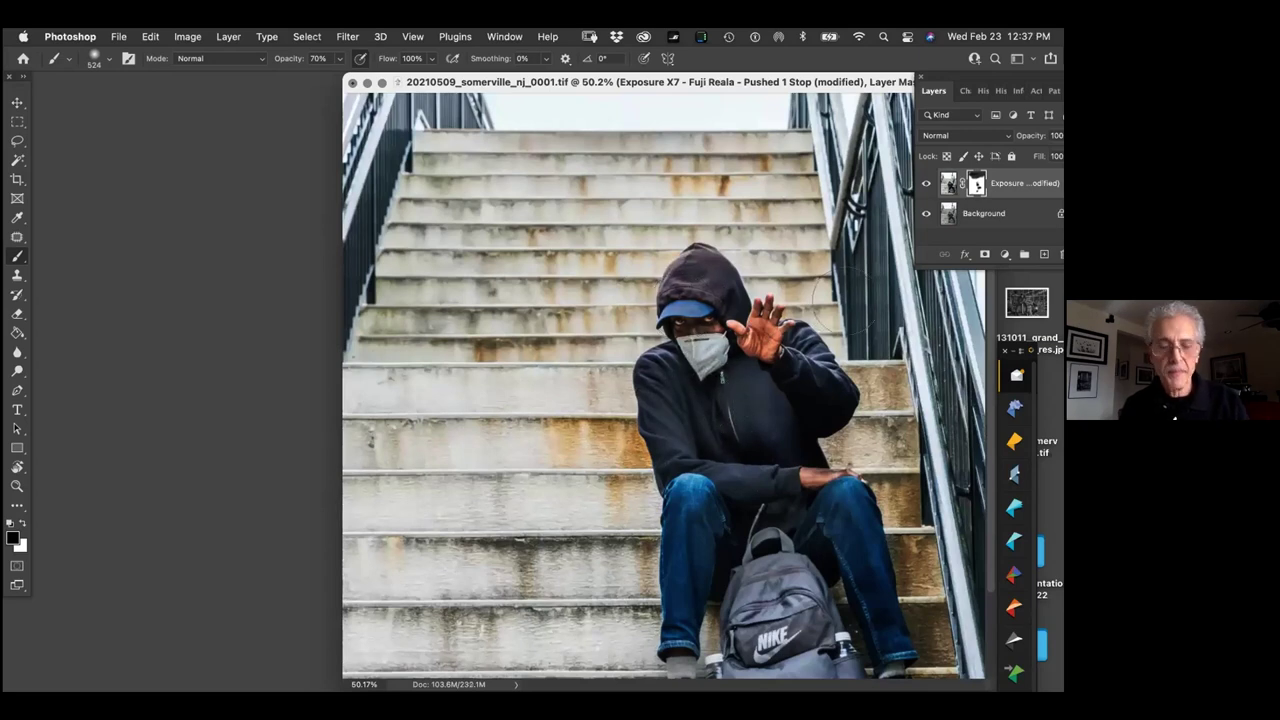
pyautogui.press('super+e')
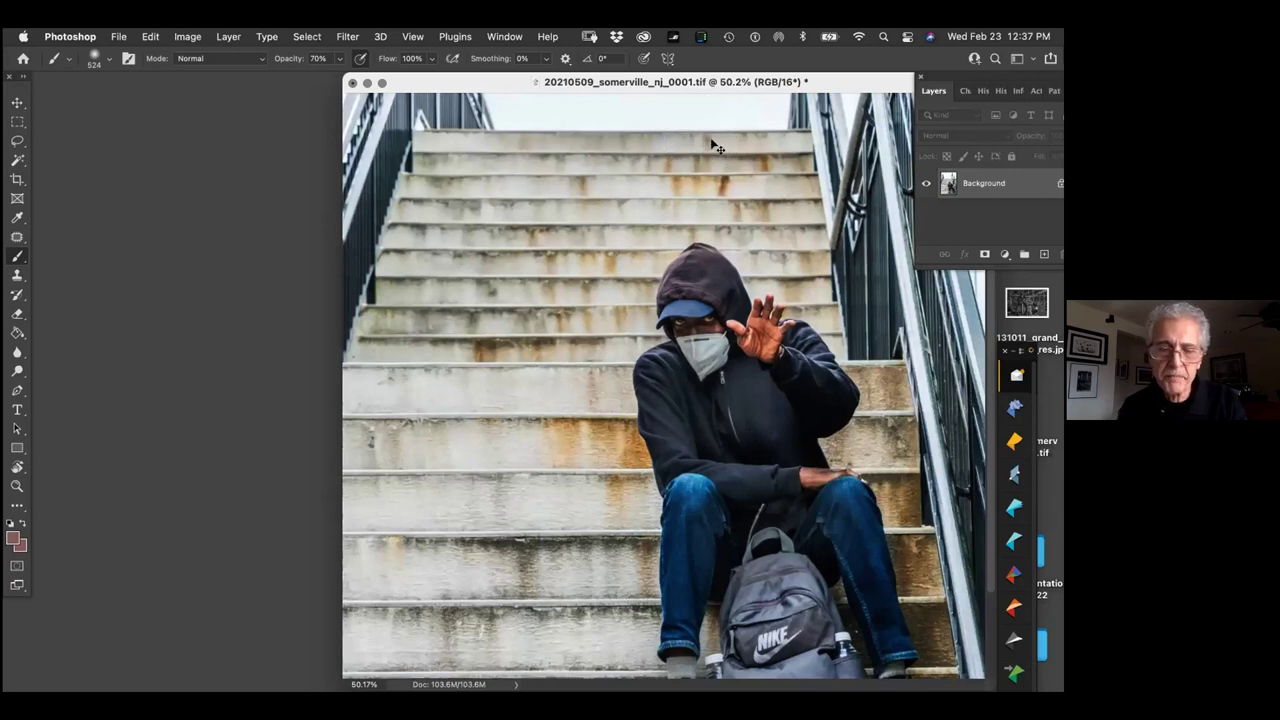
# Run the Exposure X7 filter again with the modified Fuji Reala - Pushed 1 Stop look and hide the new layer behind a black mask
pyautogui.press('super+j')
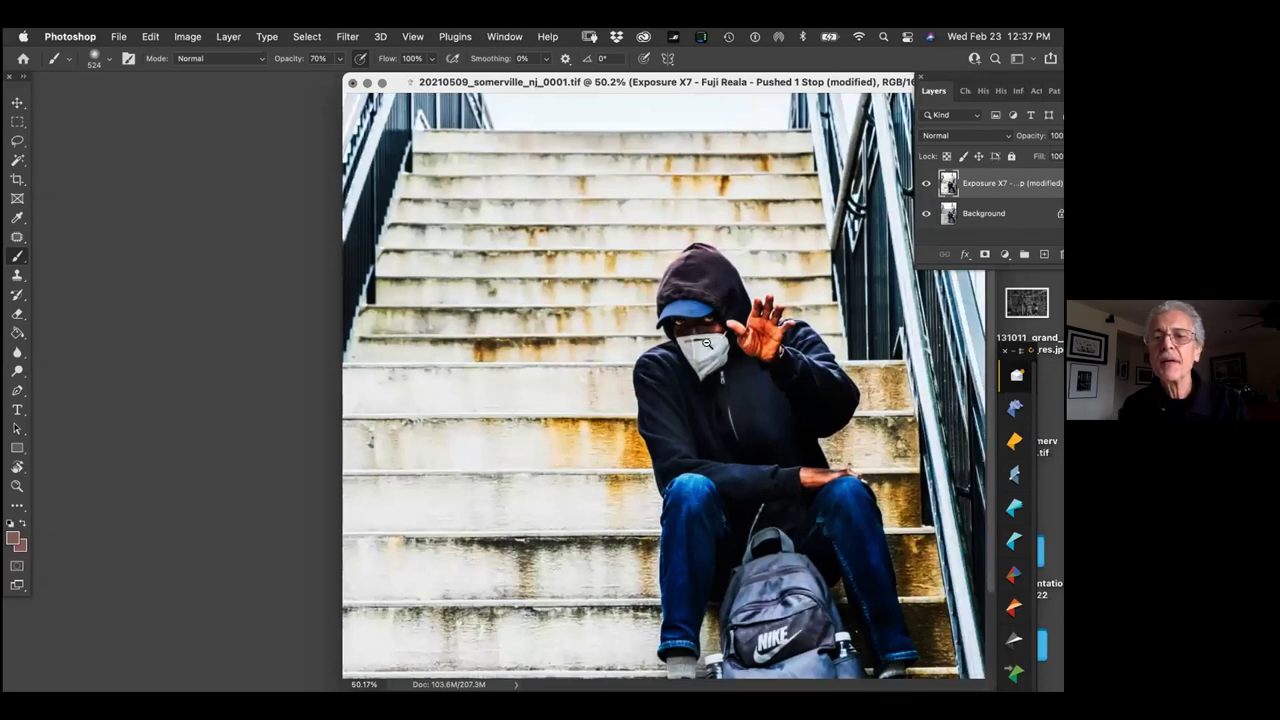
pyautogui.press('super+0')
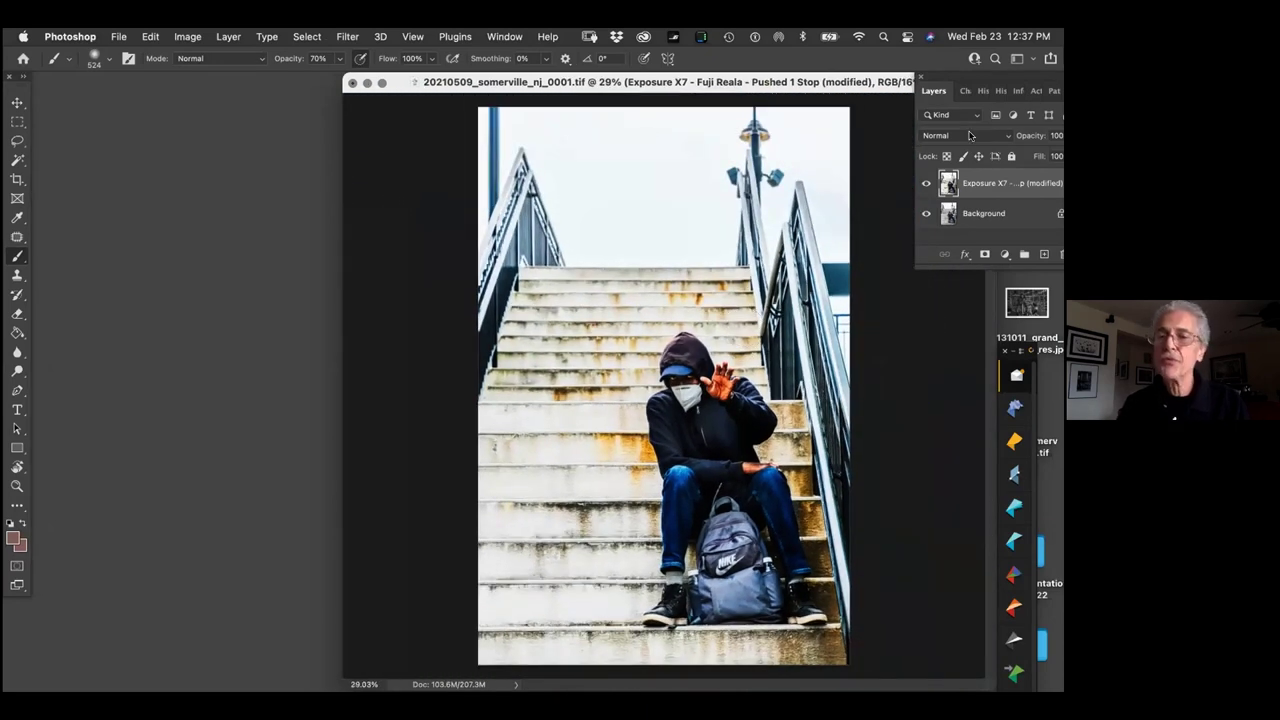
pyautogui.keyDown('alt'); pyautogui.click(984, 254); pyautogui.keyUp('alt')
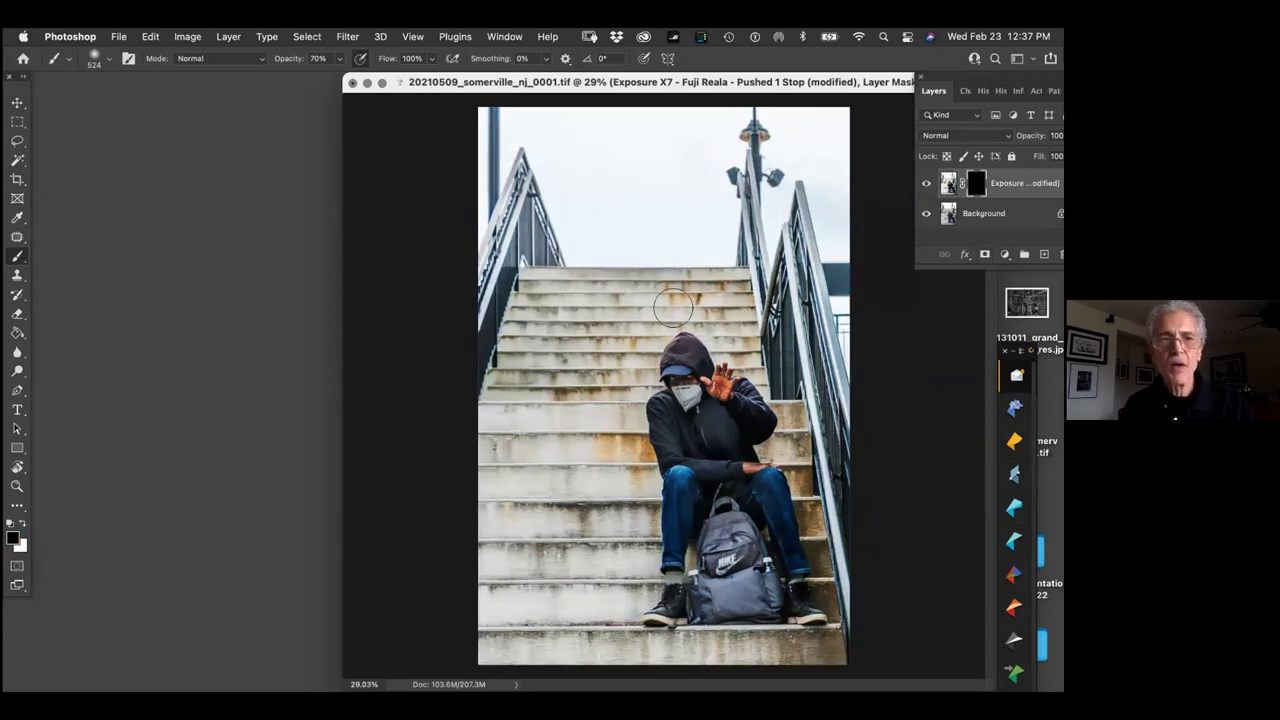
# Paint white on the mask at 30% brush opacity over the steps and the man's cap, jeans and backpack, and merge the layer down
pyautogui.press('x')
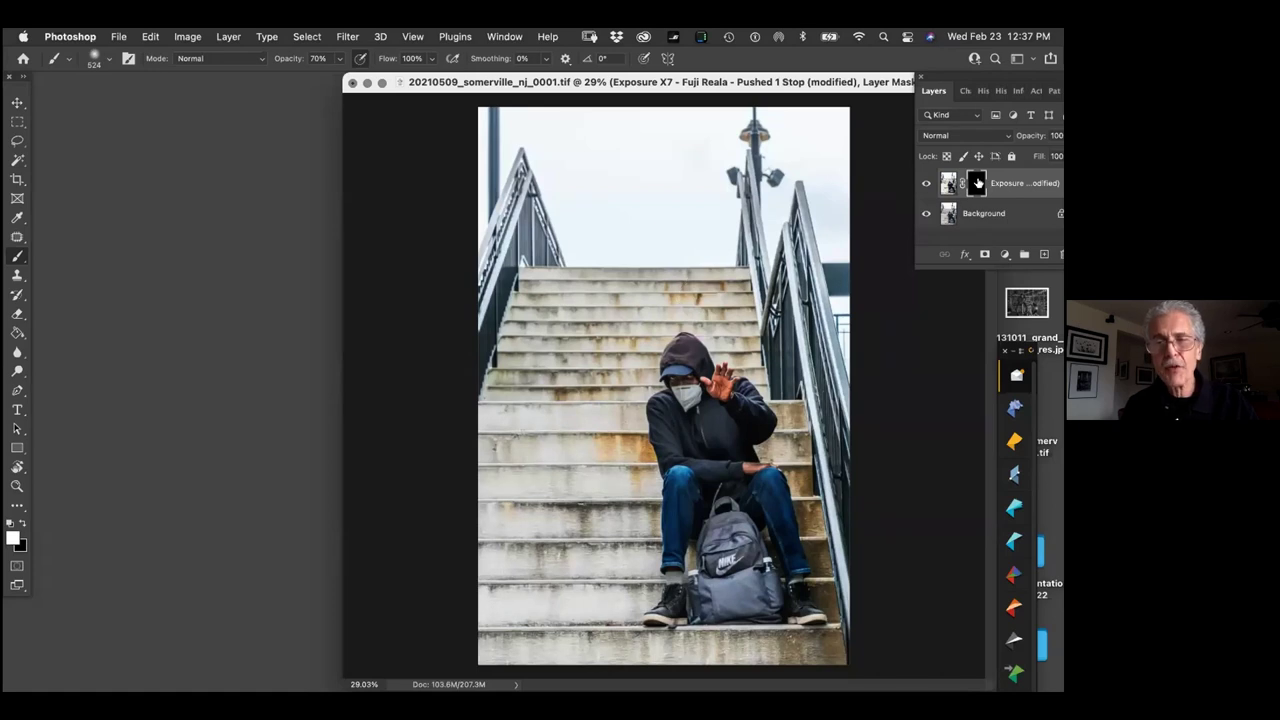
pyautogui.press('3')
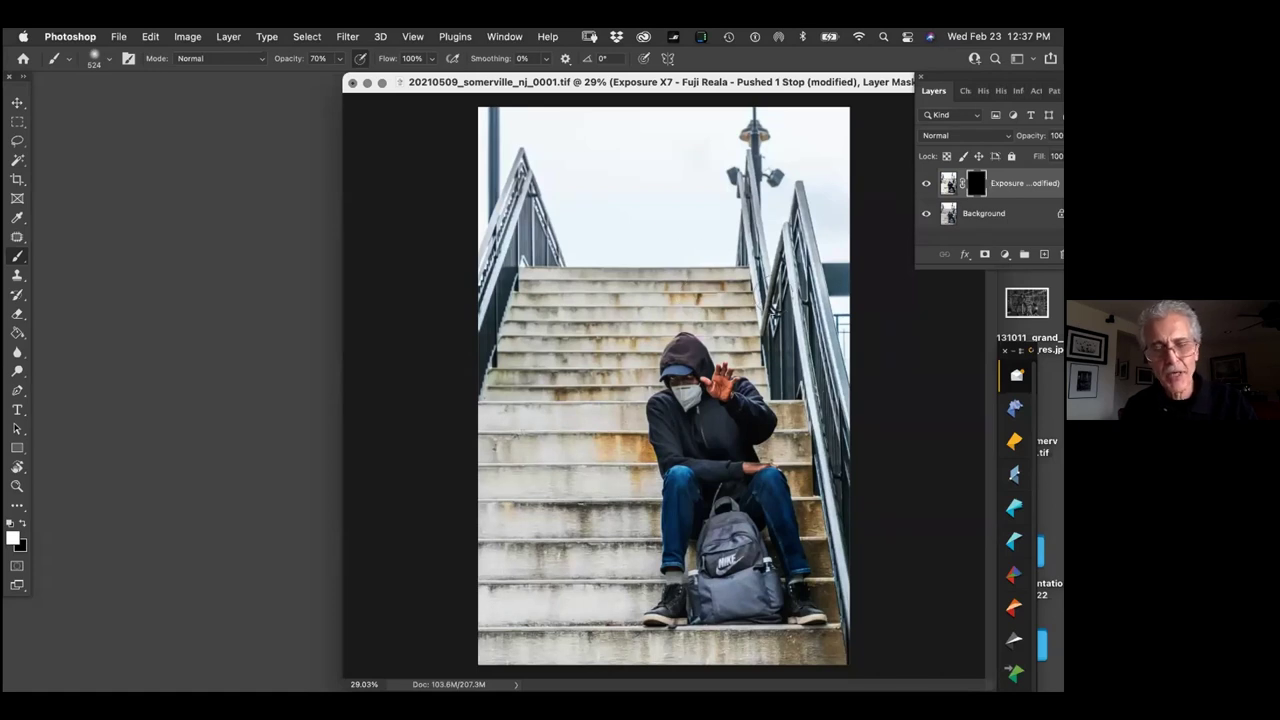
pyautogui.moveTo(629, 290)
pyautogui.mouseDown()
pyautogui.moveTo(667, 295)
pyautogui.moveTo(589, 309)
pyautogui.moveTo(667, 299)
pyautogui.moveTo(567, 323)
pyautogui.moveTo(636, 318)
pyautogui.moveTo(552, 349)
pyautogui.moveTo(604, 357)
pyautogui.moveTo(555, 386)
pyautogui.moveTo(629, 406)
pyautogui.moveTo(628, 419)
pyautogui.moveTo(524, 449)
pyautogui.moveTo(604, 437)
pyautogui.moveTo(620, 455)
pyautogui.moveTo(517, 489)
pyautogui.moveTo(645, 500)
pyautogui.moveTo(512, 548)
pyautogui.moveTo(616, 552)
pyautogui.moveTo(555, 569)
pyautogui.moveTo(541, 605)
pyautogui.moveTo(559, 617)
pyautogui.moveTo(529, 387)
pyautogui.moveTo(623, 343)
pyautogui.moveTo(554, 323)
pyautogui.moveTo(649, 303)
pyautogui.mouseUp()
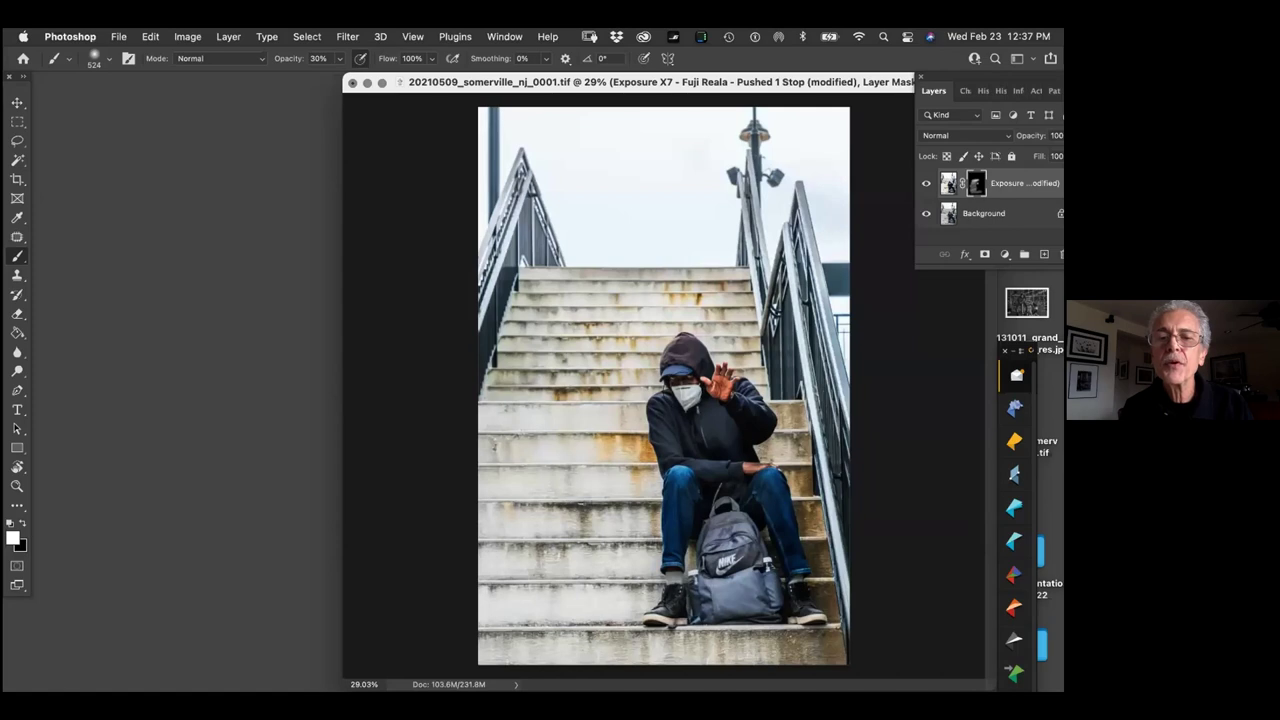
pyautogui.moveTo(696, 499); pyautogui.dragTo(698, 528)
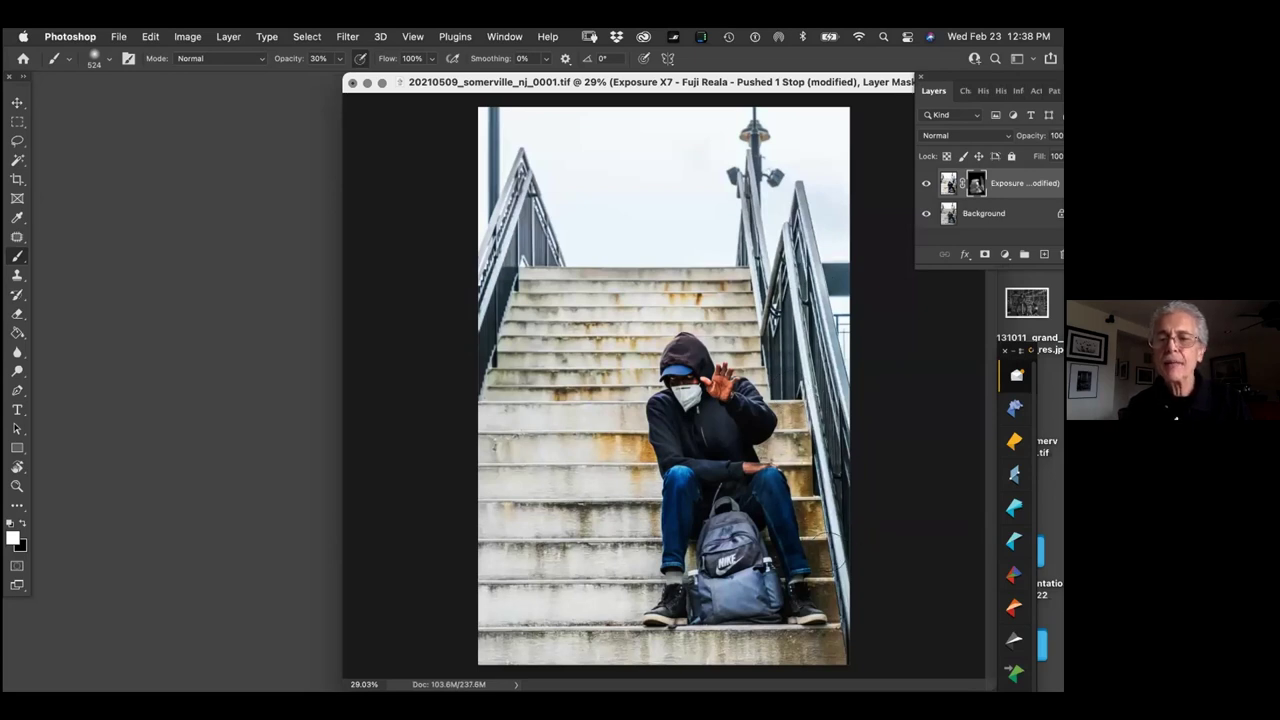
pyautogui.press('super+e')
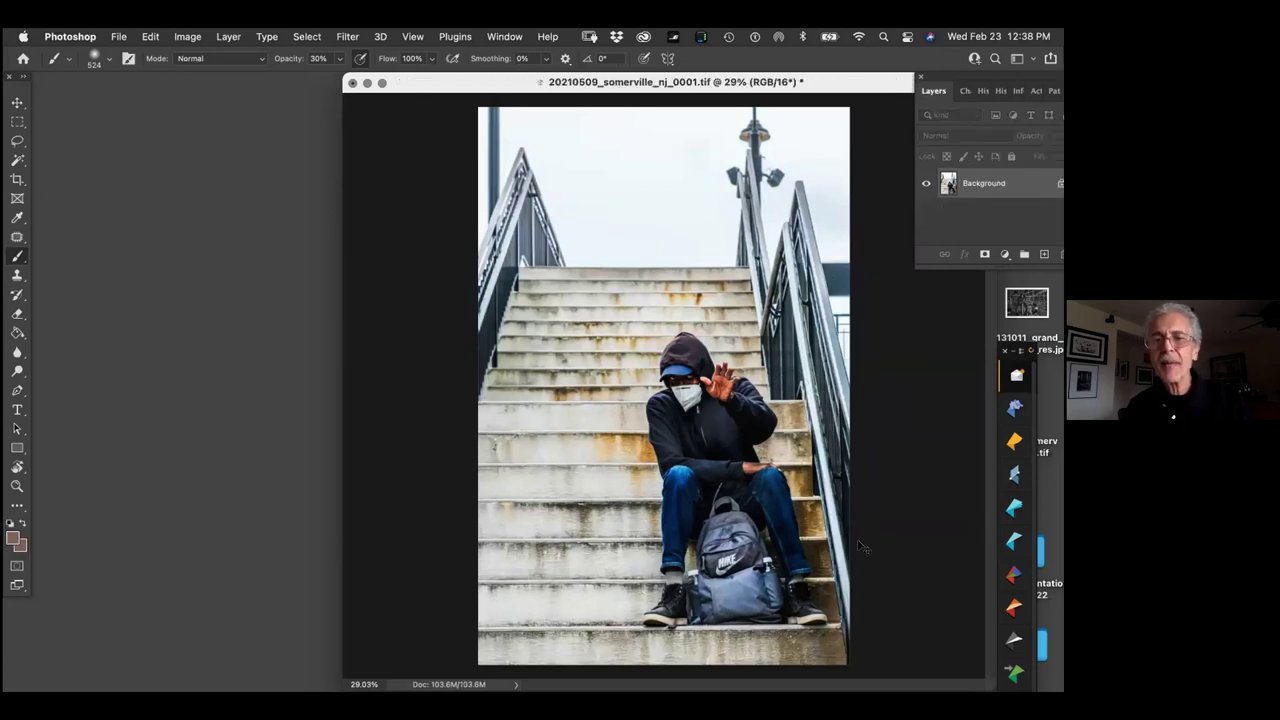
# Launch the Exposure X7 filter on the merged photo and reset all of its adjustments
pyautogui.press('super+l')
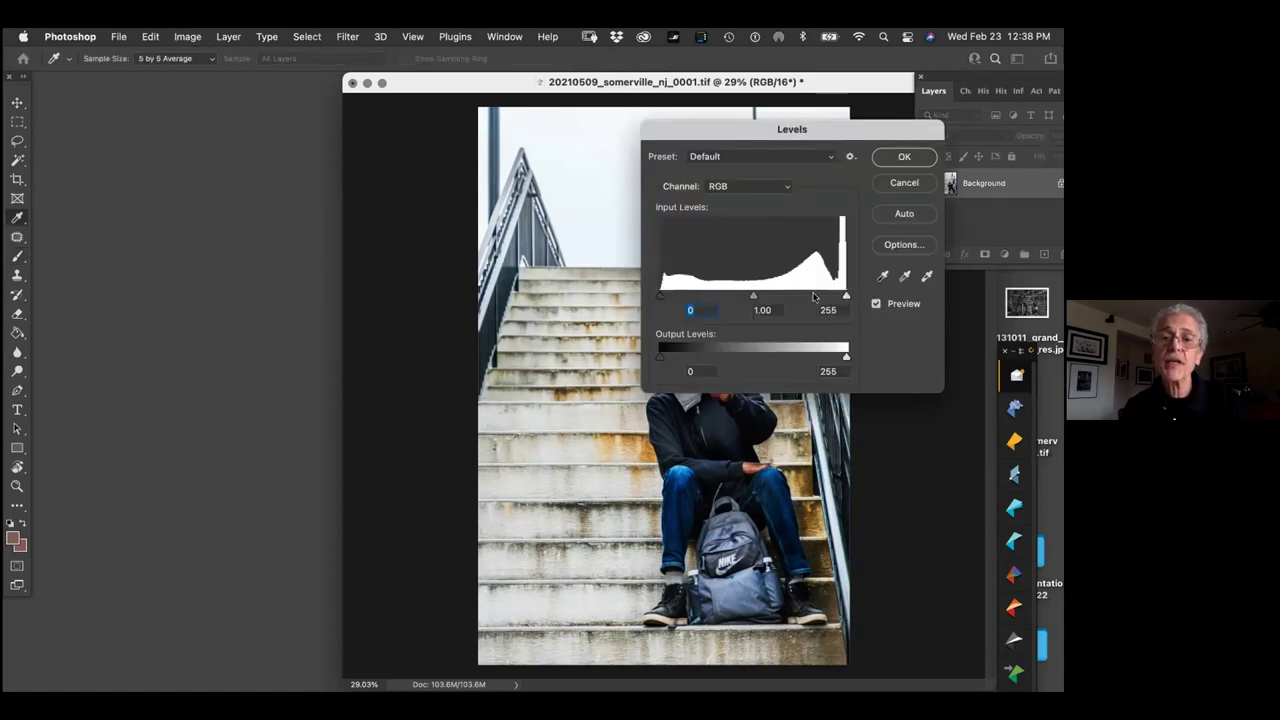
pyautogui.click(898, 157)
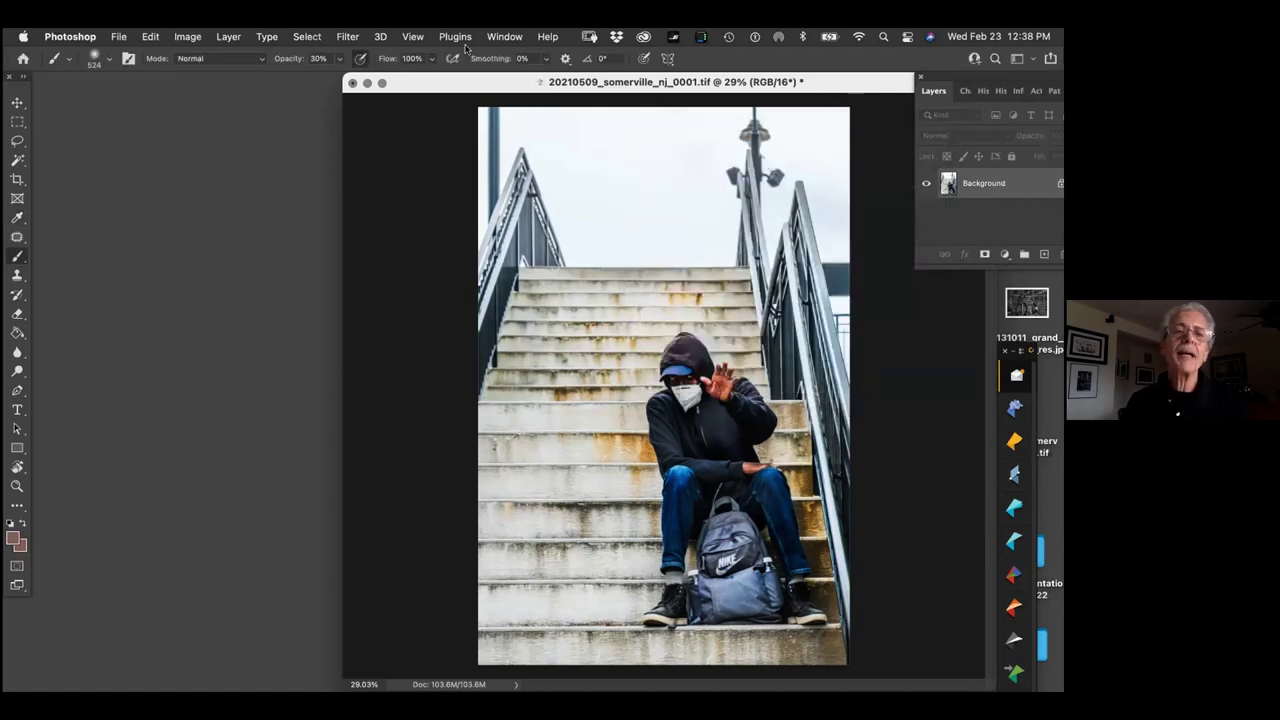
pyautogui.click(349, 37)
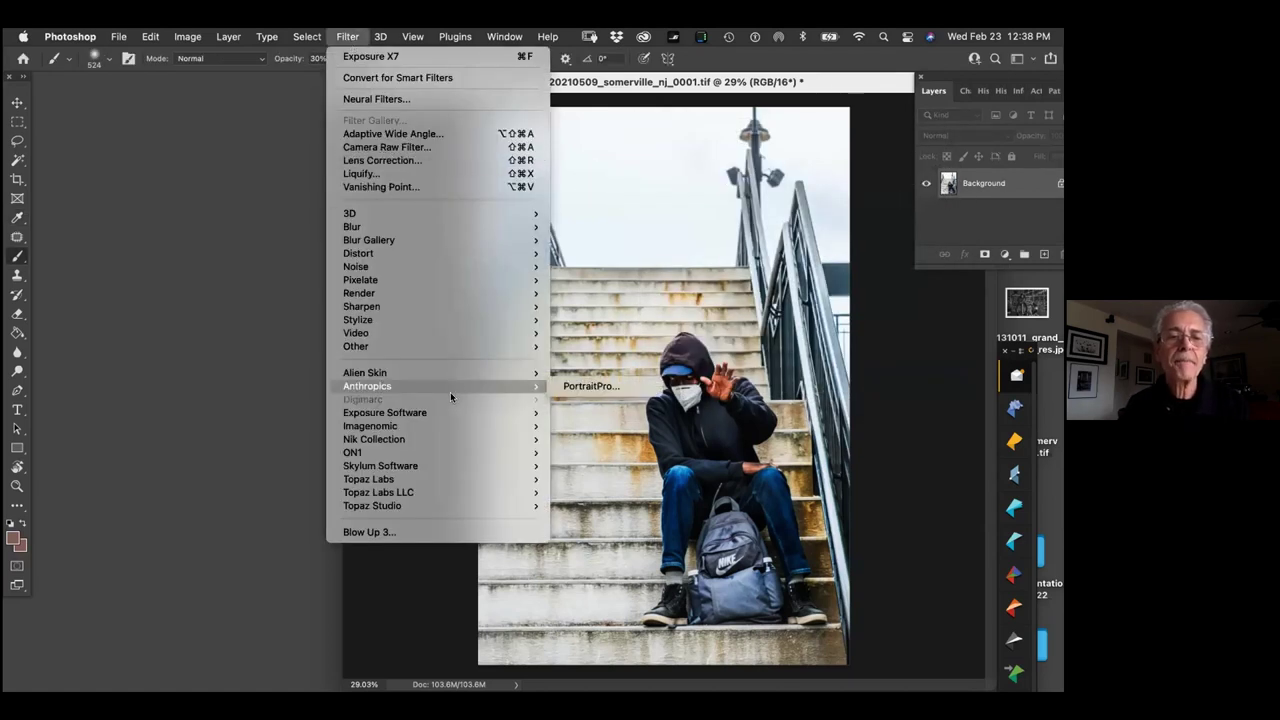
pyautogui.moveTo(447, 411)
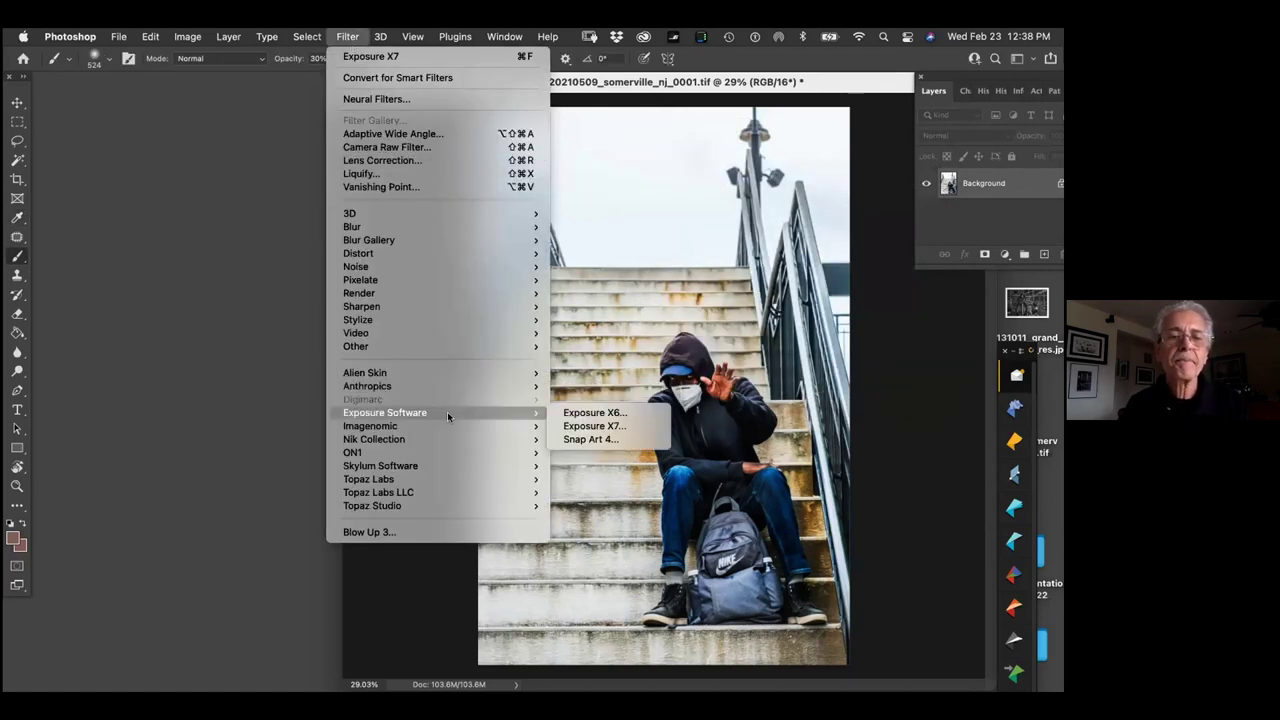
pyautogui.click(598, 411)
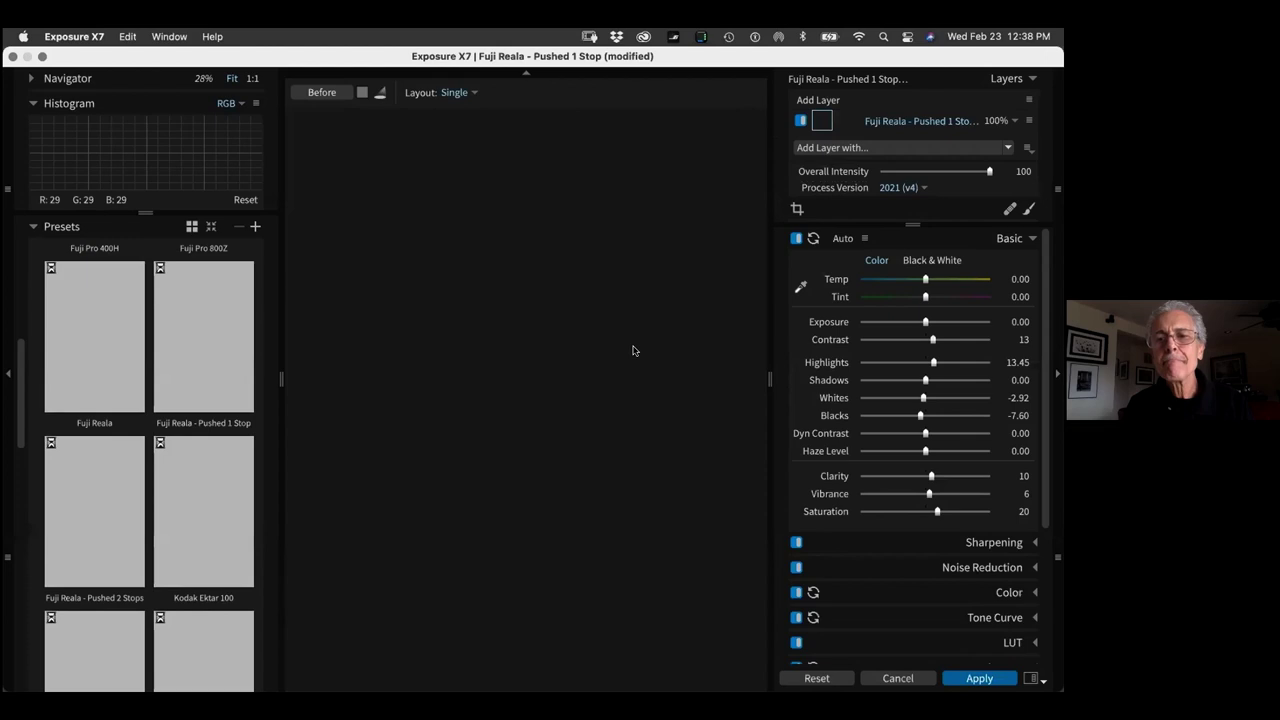
pyautogui.click(817, 678)
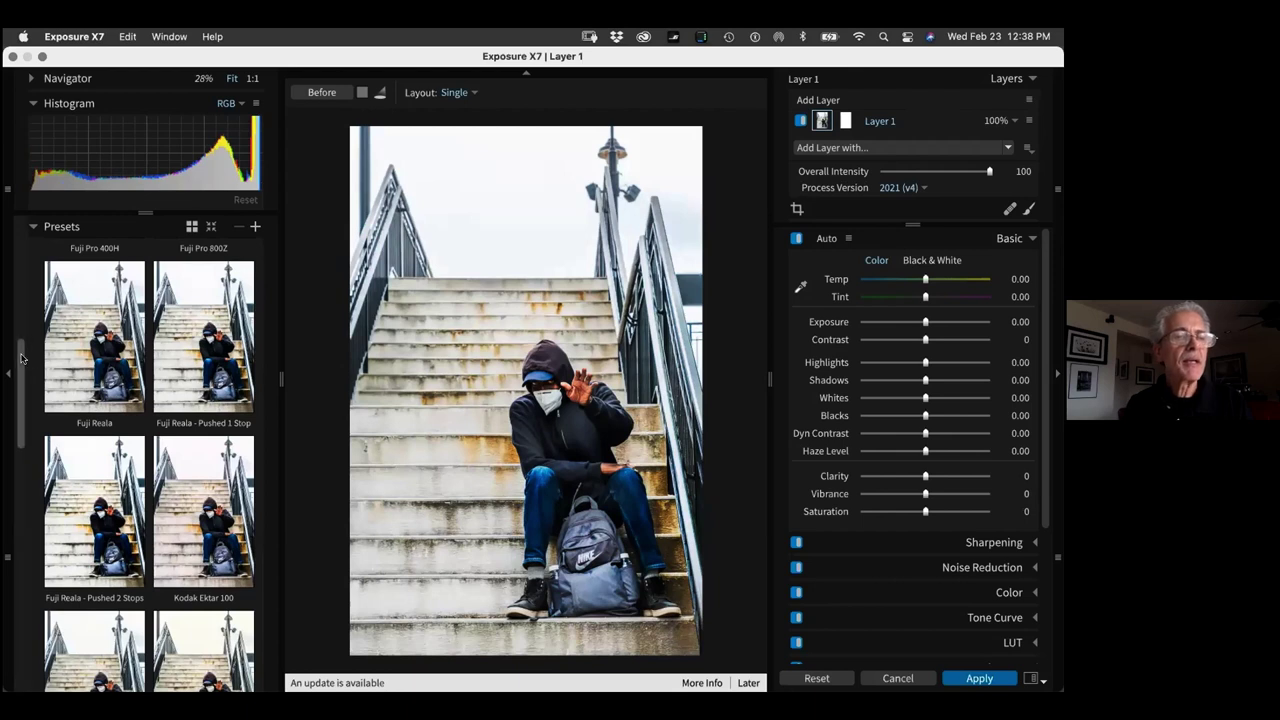
# Filter the presets to B&W films, preview Agfa APX 25 and choose Agfa APX 100
pyautogui.scroll(3, 90, 360)
pyautogui.click(115, 250)
pyautogui.click(80, 286)
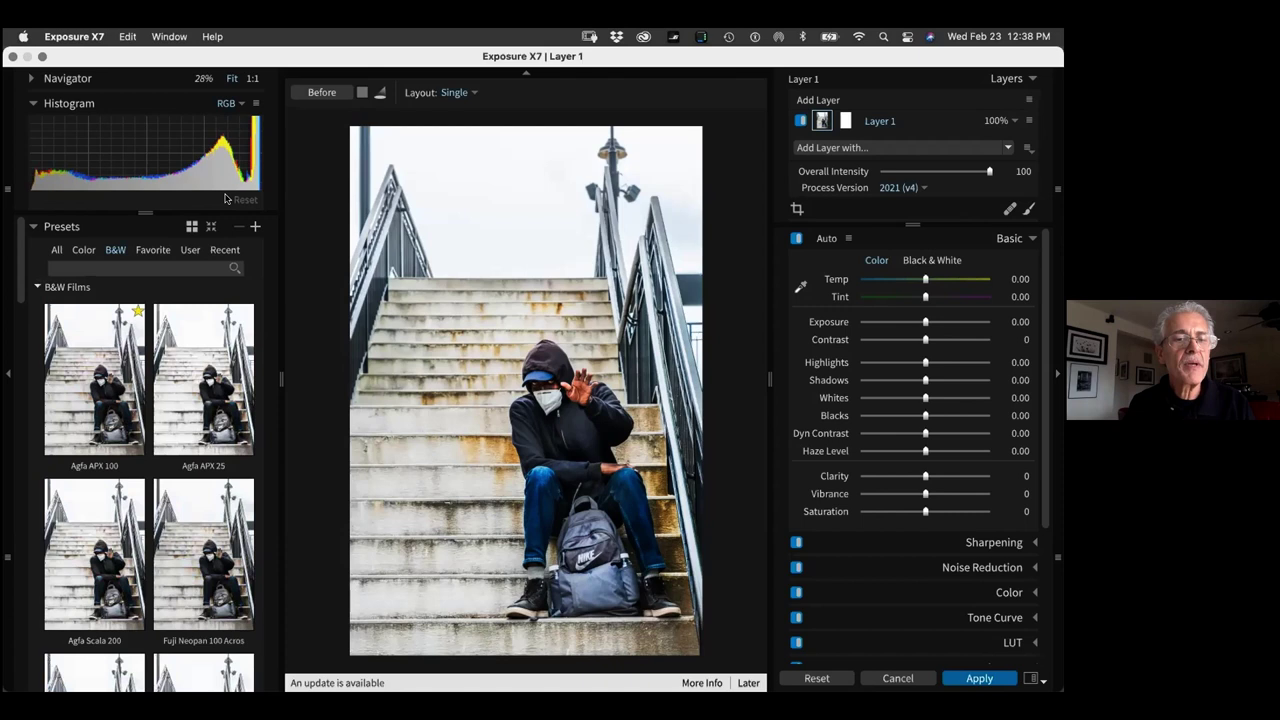
pyautogui.click(224, 372)
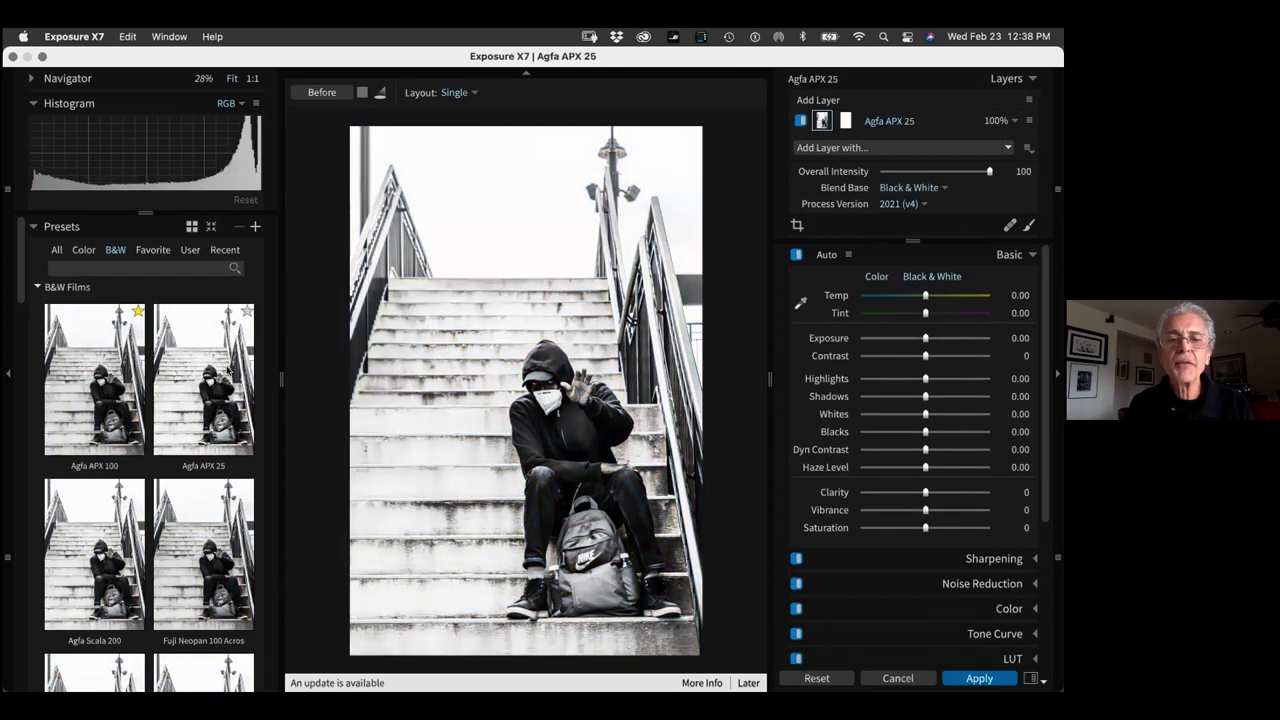
pyautogui.click(118, 388)
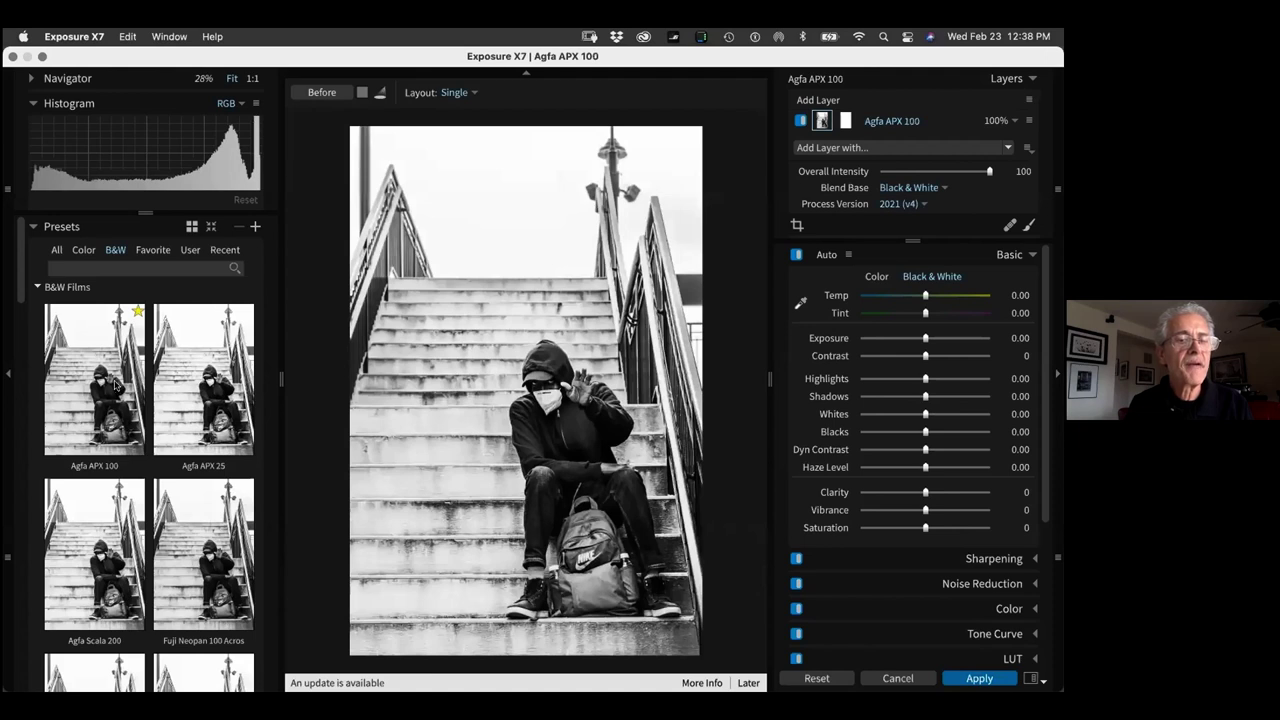
pyautogui.click(115, 385)
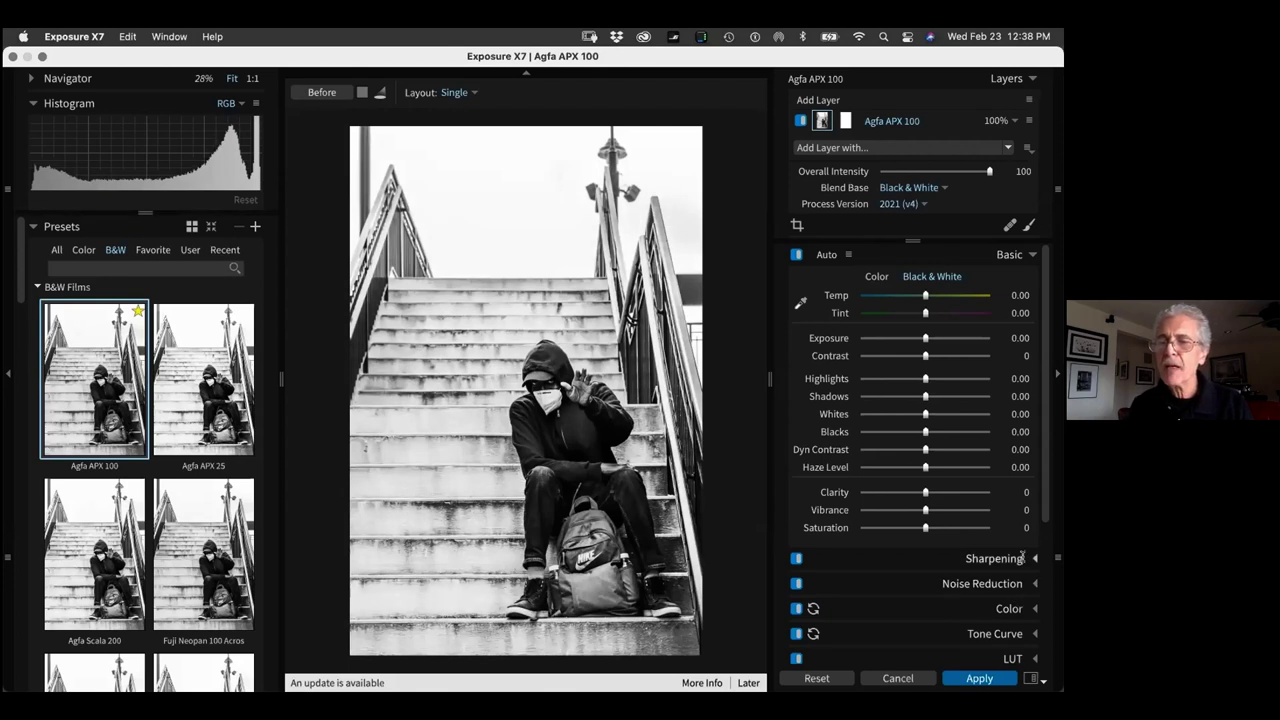
# Turn off the preset's Grain, apply the Agfa APX 100 look and merge the new layer into the Background
pyautogui.scroll(-5, 875, 599)
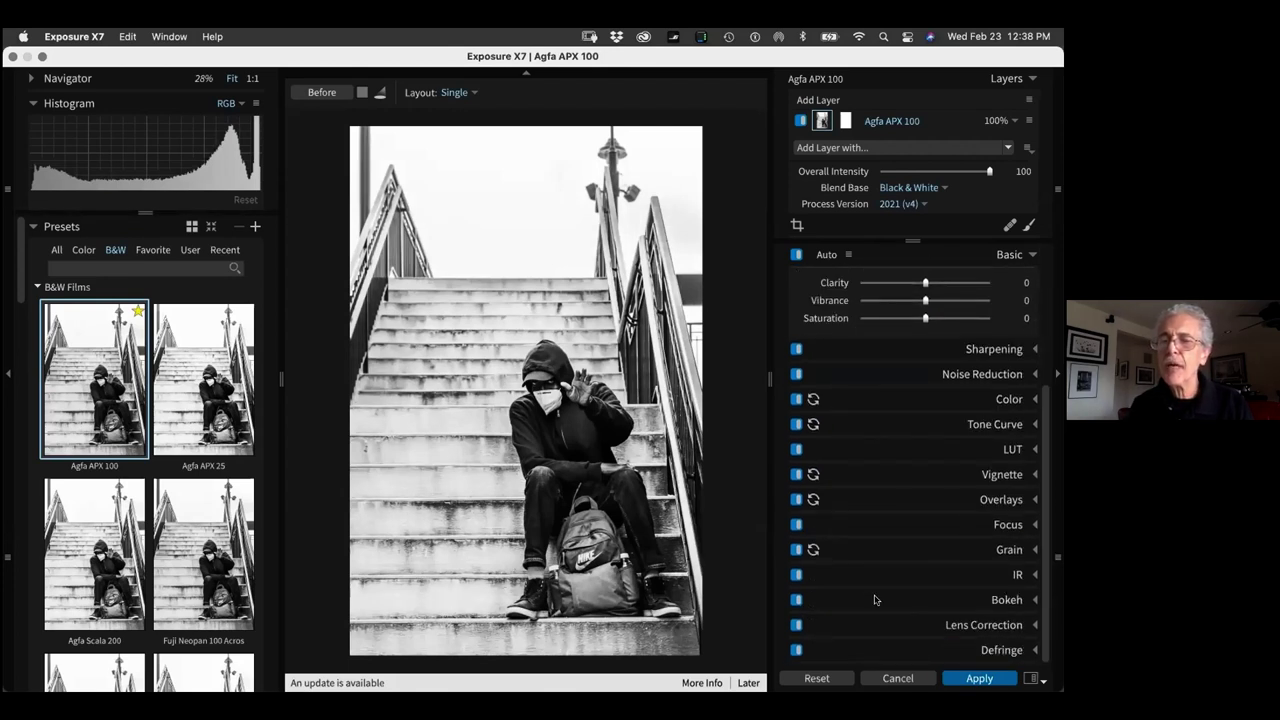
pyautogui.click(796, 549)
pyautogui.click(980, 679)
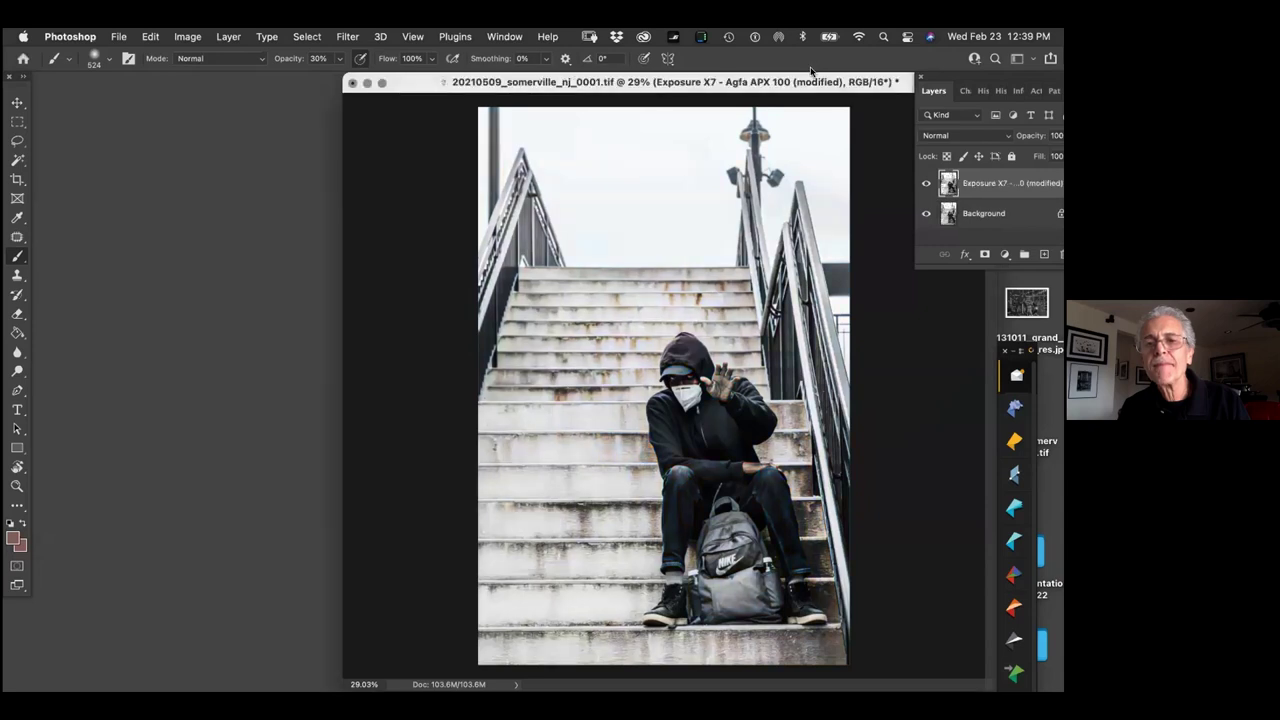
pyautogui.moveTo(536, 86); pyautogui.dragTo(369, 125)
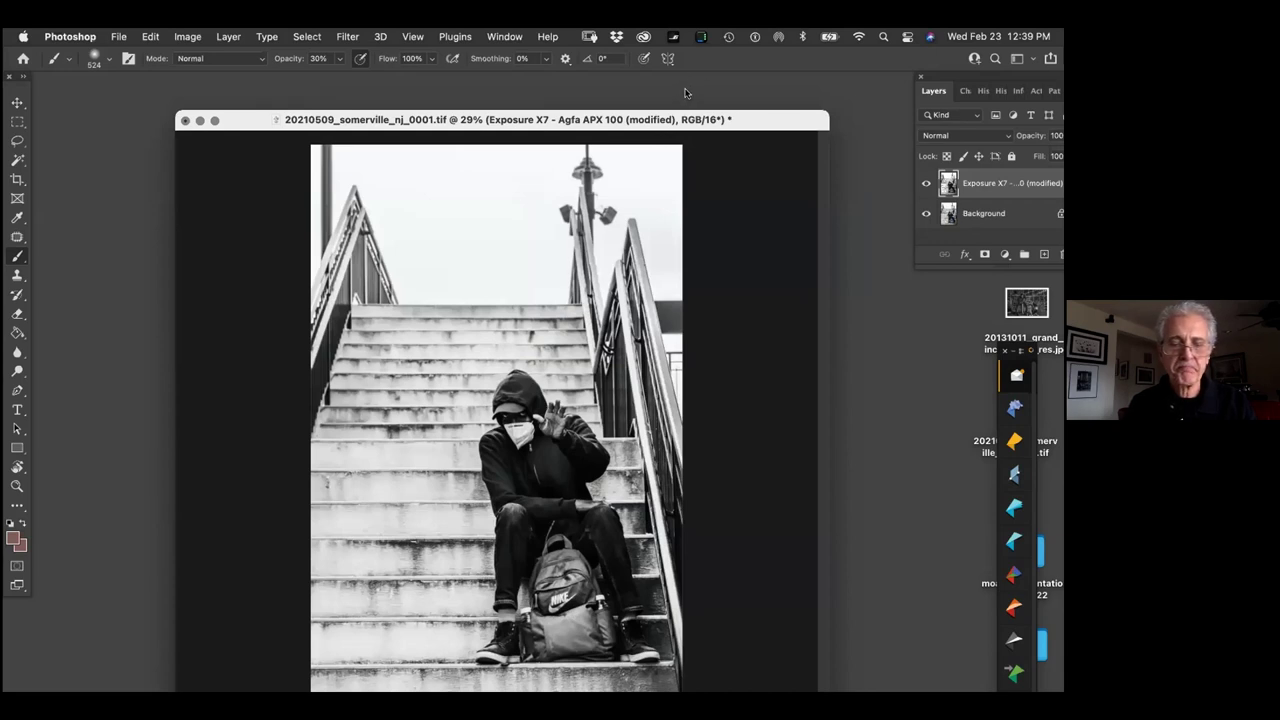
pyautogui.press('super+e')
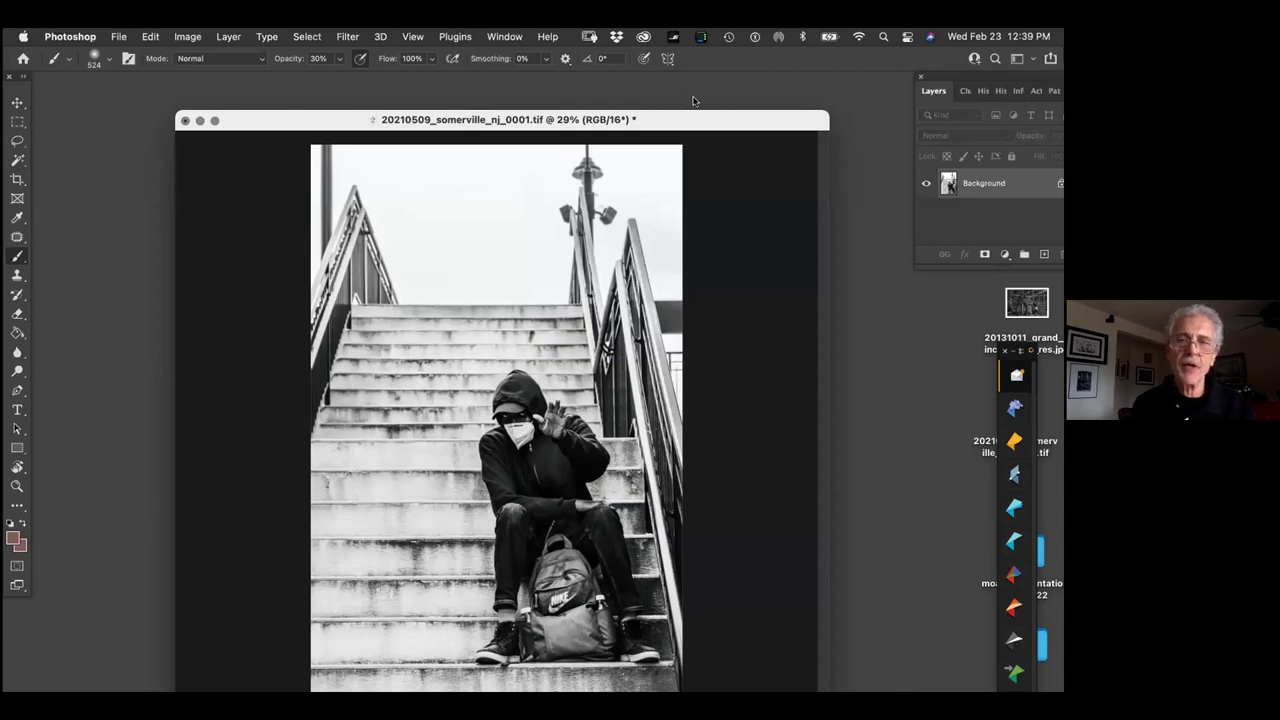
# Add a Curves adjustment layer in Screen blend mode and invert its mask to black
pyautogui.press('super+m')
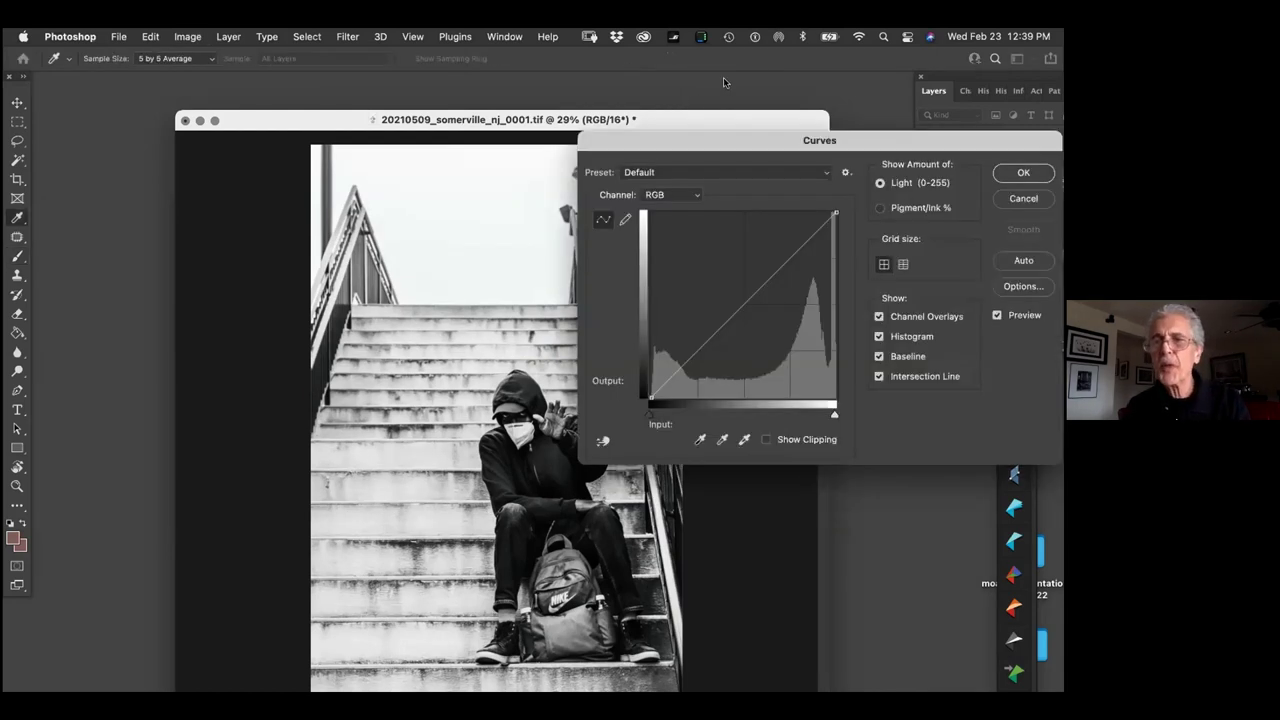
pyautogui.click(1018, 198)
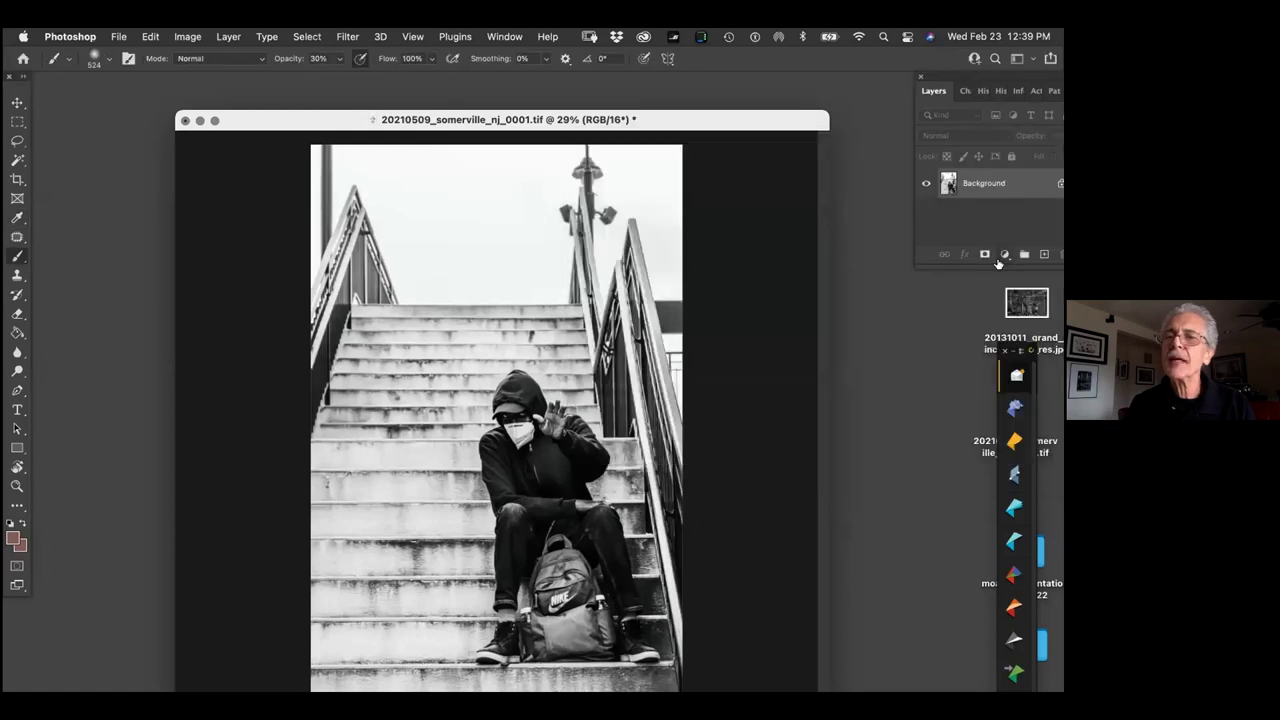
pyautogui.click(1004, 255)
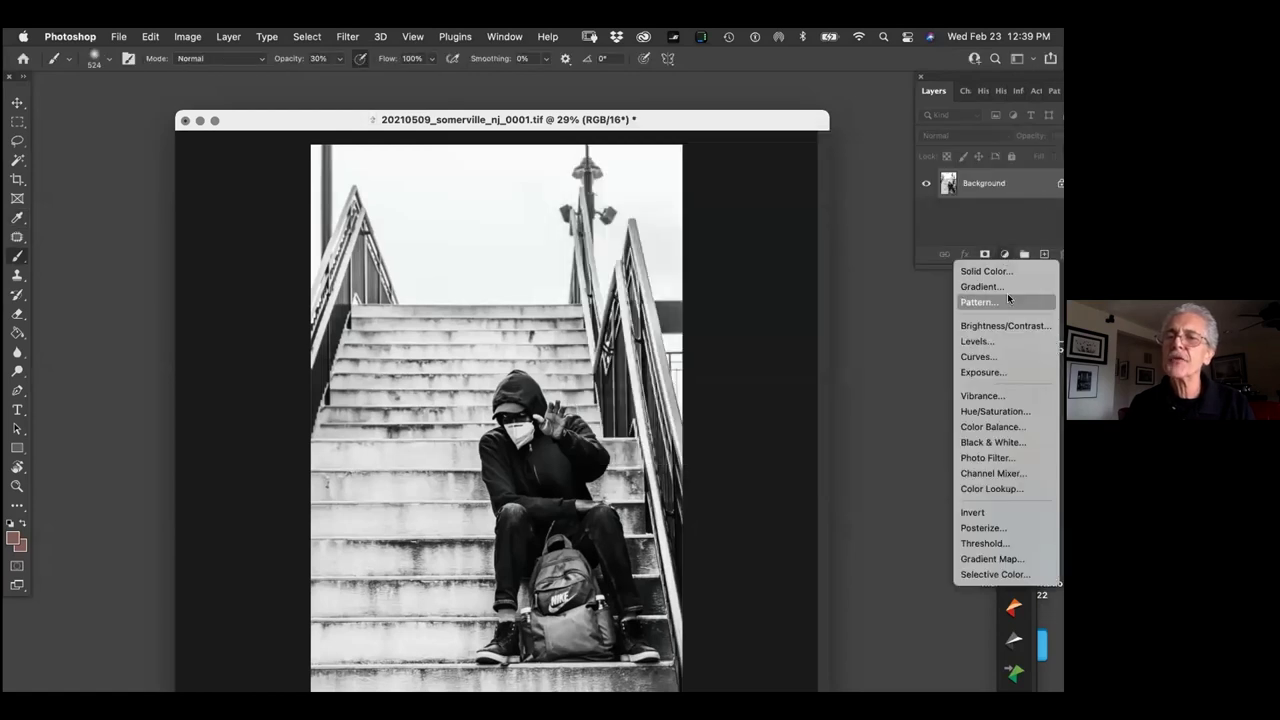
pyautogui.click(992, 357)
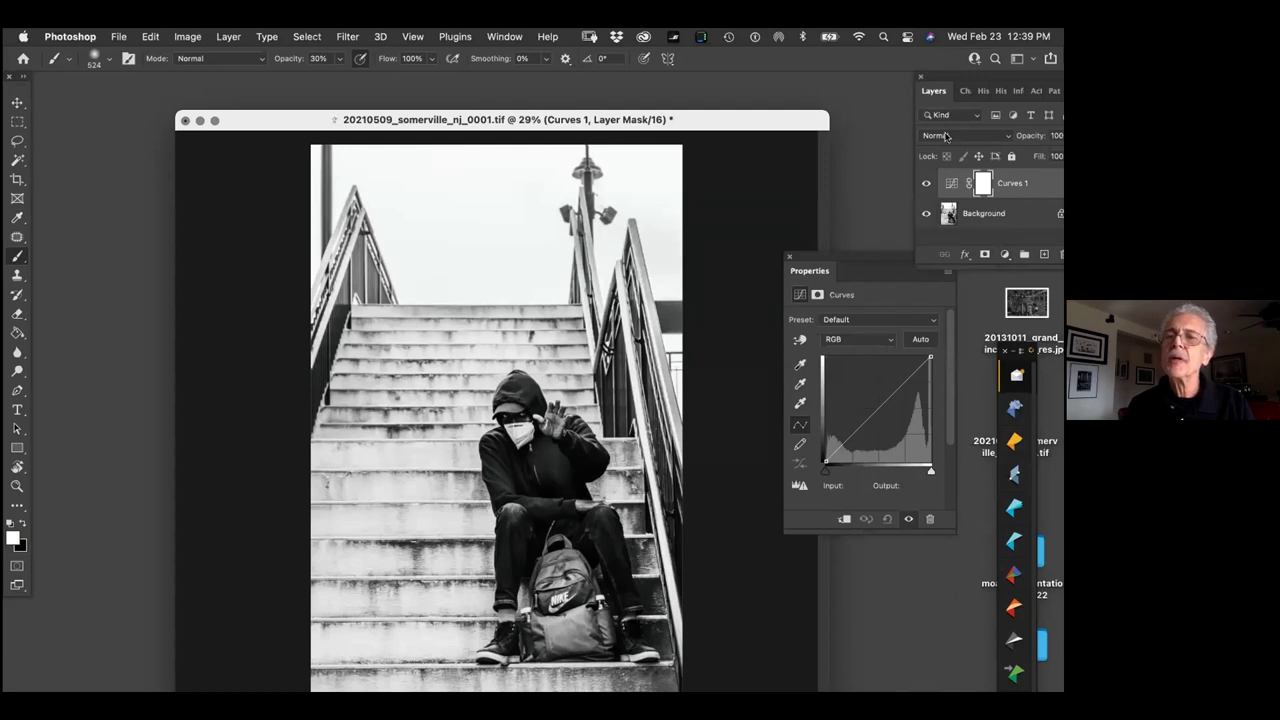
pyautogui.click(955, 136)
pyautogui.click(949, 265)
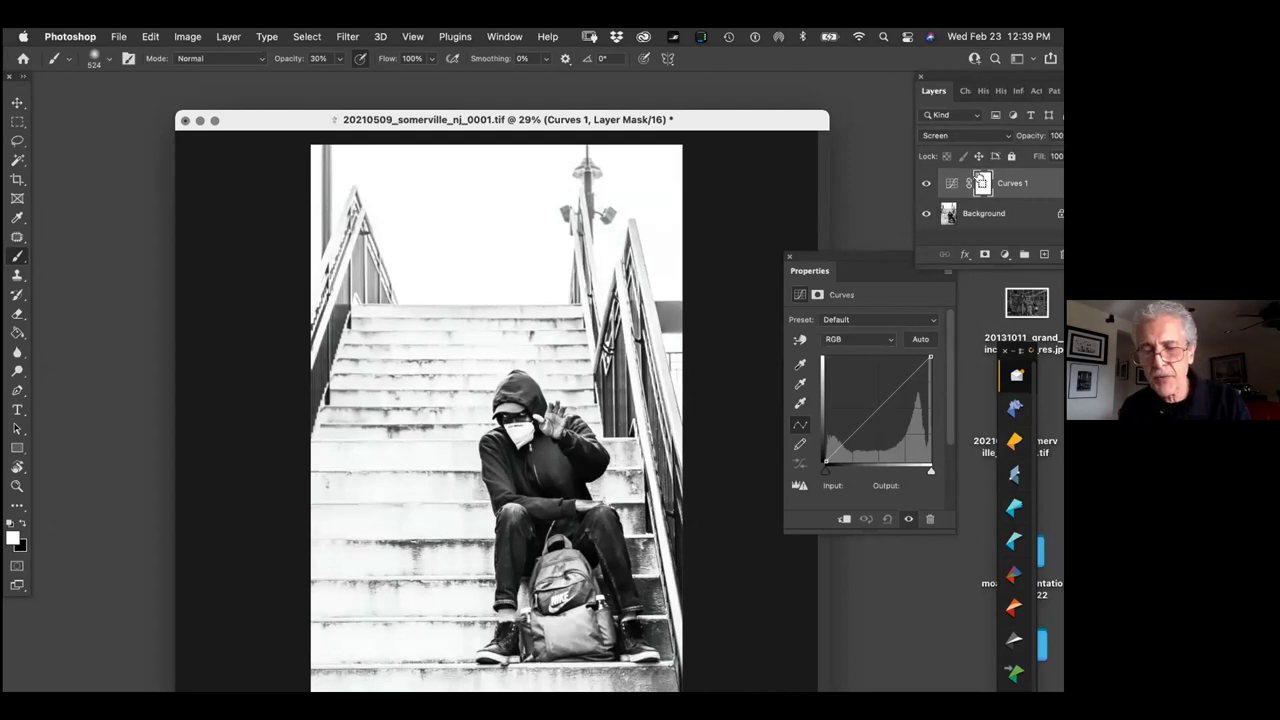
pyautogui.press('super+i')
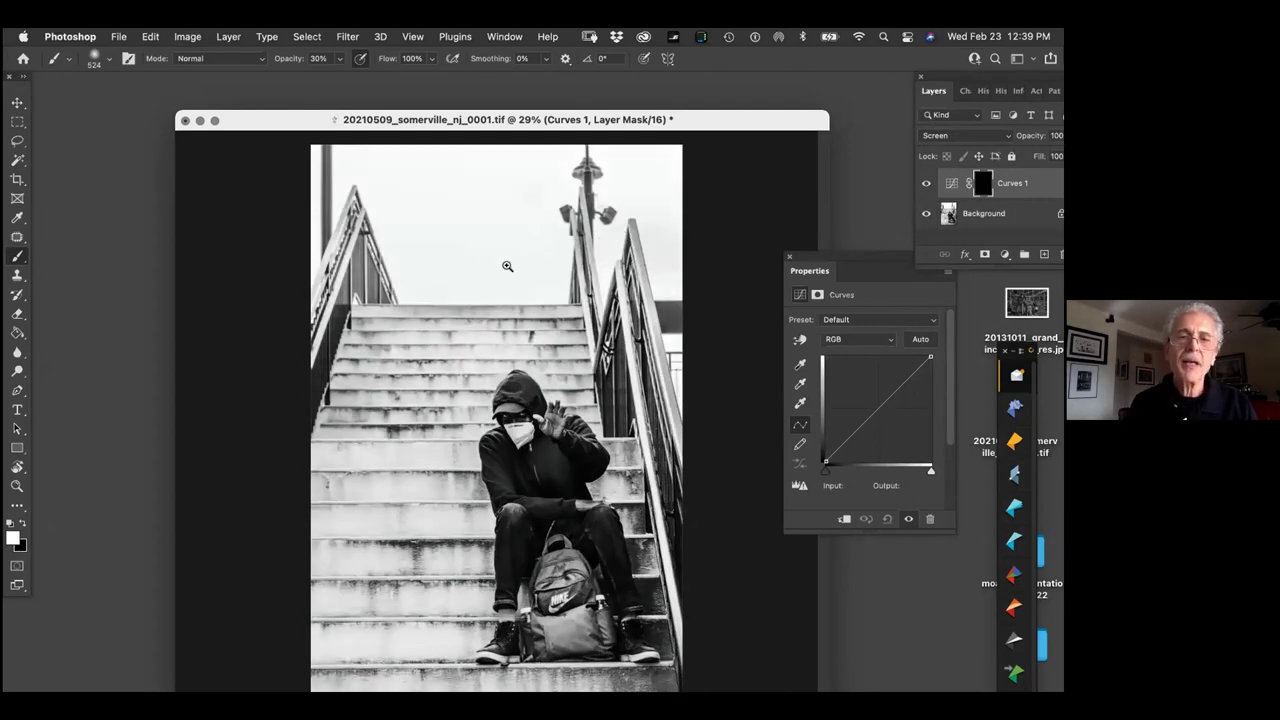
# Paint white on the Curves mask at 30% brush opacity over the man's face, jeans, hands, shoes and backpack, enlarging the brush to 277 px
pyautogui.moveTo(403, 298); pyautogui.dragTo(868, 672)
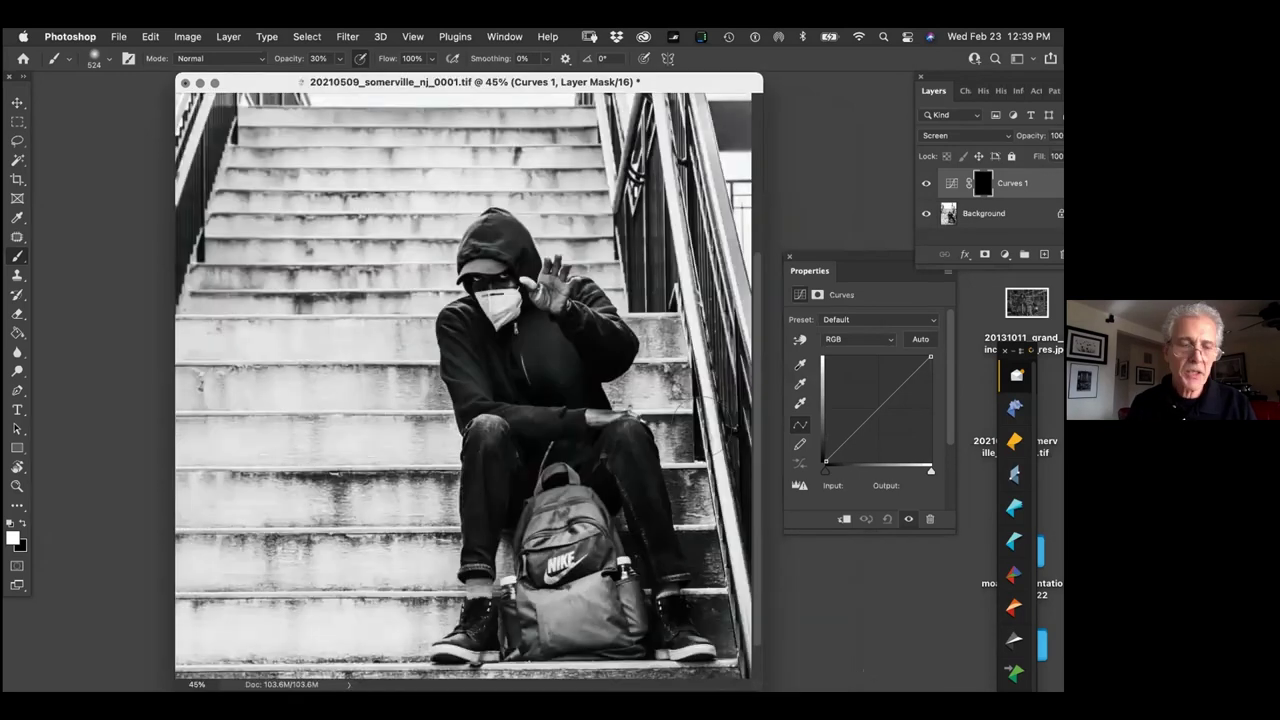
pyautogui.moveTo(530, 290); pyautogui.dragTo(492, 290)
pyautogui.moveTo(488, 245)
pyautogui.mouseDown()
pyautogui.moveTo(495, 305)
pyautogui.moveTo(492, 266)
pyautogui.mouseUp()
pyautogui.moveTo(470, 344)
pyautogui.mouseDown()
pyautogui.moveTo(479, 377)
pyautogui.moveTo(490, 359)
pyautogui.moveTo(477, 476)
pyautogui.mouseUp()
pyautogui.moveTo(496, 525)
pyautogui.mouseDown()
pyautogui.moveTo(550, 462)
pyautogui.moveTo(580, 500)
pyautogui.moveTo(586, 582)
pyautogui.moveTo(610, 590)
pyautogui.mouseUp()
pyautogui.moveTo(612, 398)
pyautogui.mouseDown()
pyautogui.moveTo(610, 432)
pyautogui.moveTo(604, 416)
pyautogui.mouseUp()
pyautogui.moveTo(645, 521); pyautogui.dragTo(671, 628)
pyautogui.moveTo(532, 524); pyautogui.dragTo(498, 524)
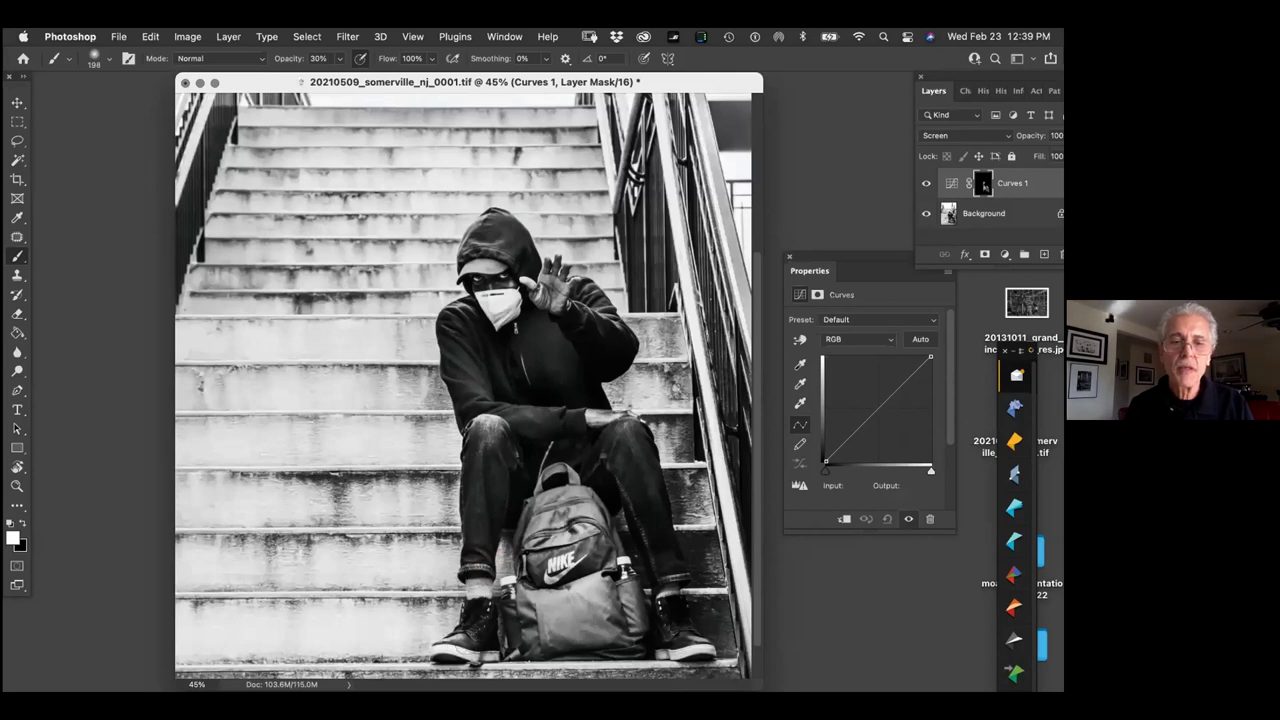
pyautogui.moveTo(500, 302); pyautogui.dragTo(528, 302)
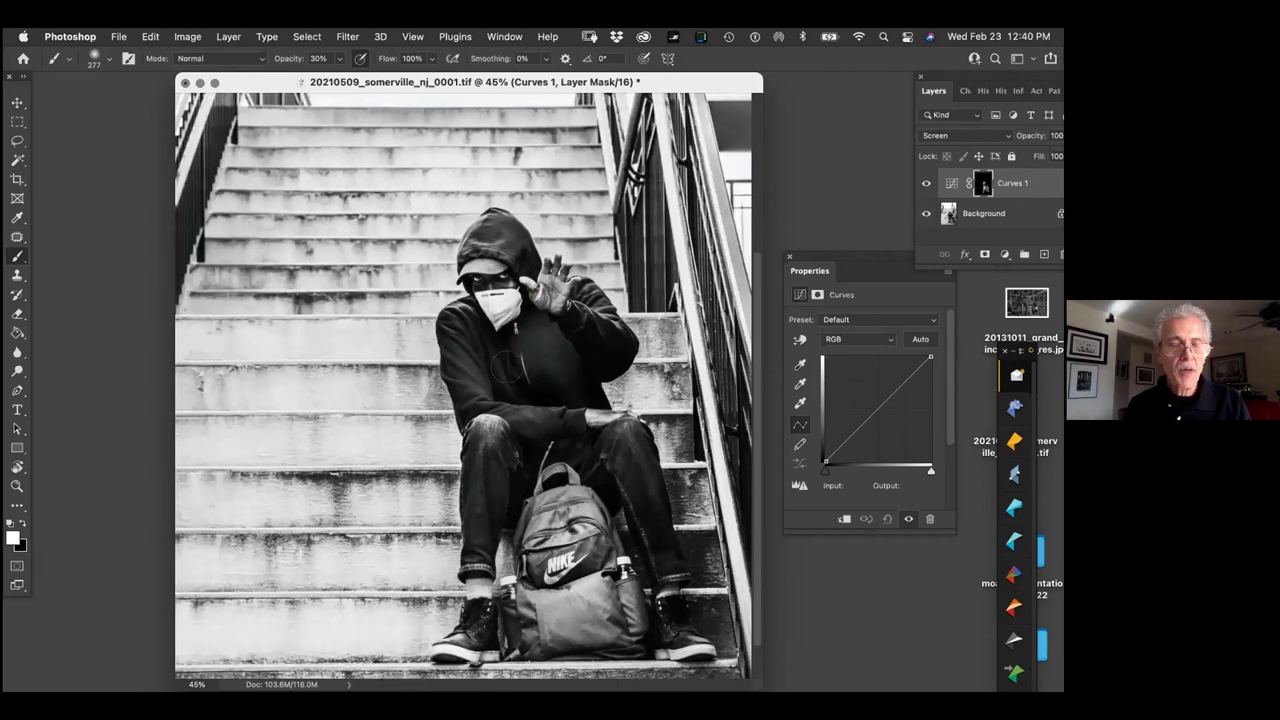
# Raise the brush opacity to 40% and paint white on the mask over the lower steps, the backpack and the raised hand
pyautogui.press('super+minus')
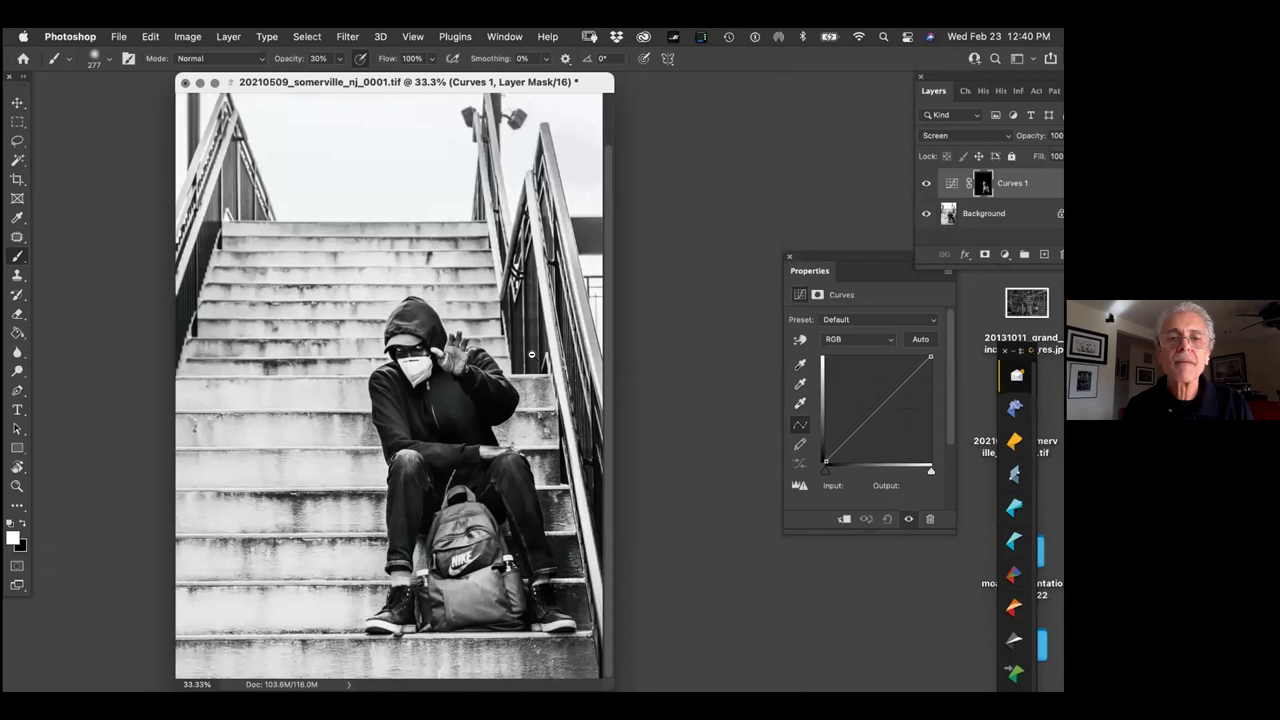
pyautogui.press('super+minus')
pyautogui.moveTo(204, 302)
pyautogui.mouseDown()
pyautogui.moveTo(318, 285)
pyautogui.moveTo(220, 268)
pyautogui.mouseUp()
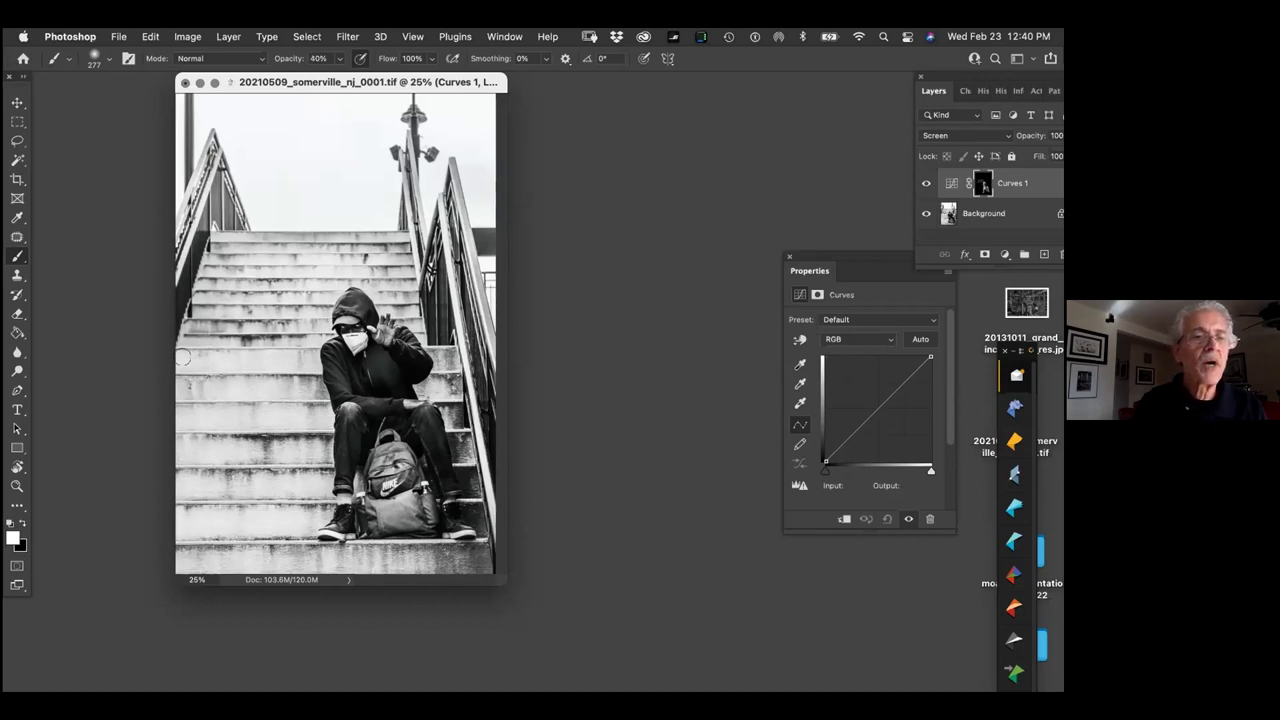
pyautogui.moveTo(187, 355)
pyautogui.mouseDown()
pyautogui.moveTo(234, 344)
pyautogui.moveTo(195, 357)
pyautogui.mouseUp()
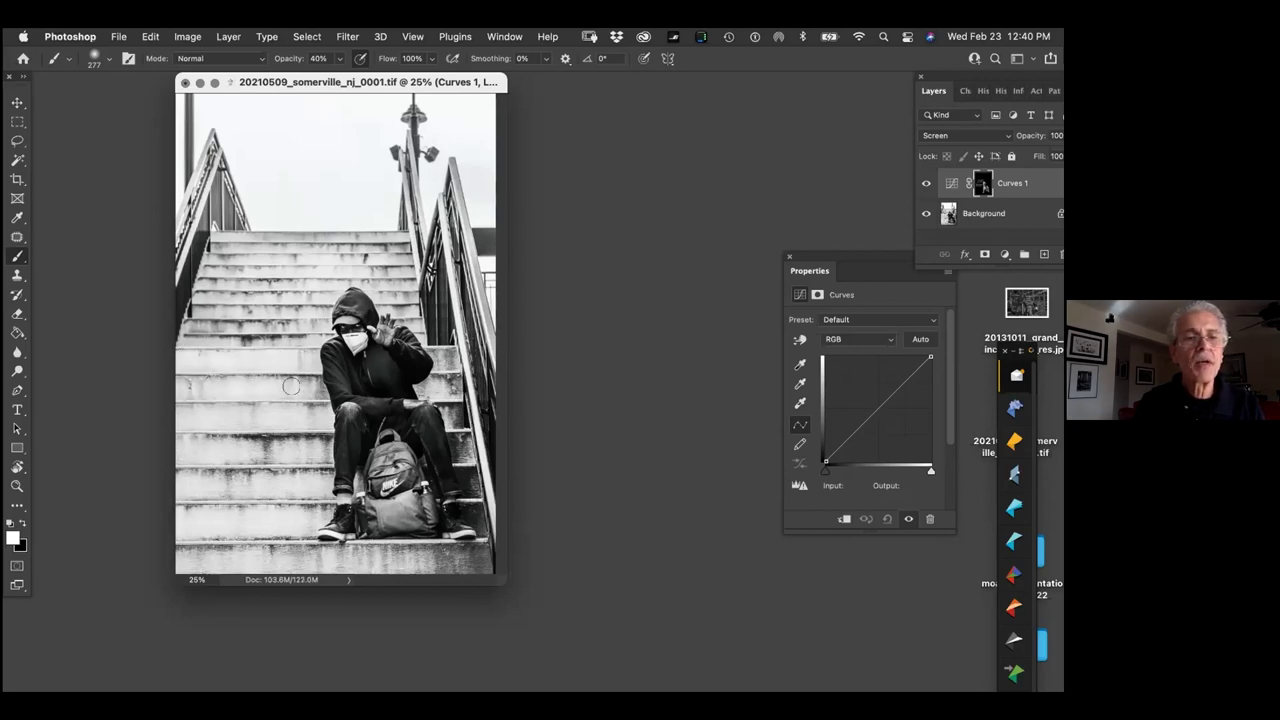
pyautogui.moveTo(318, 415); pyautogui.dragTo(214, 416)
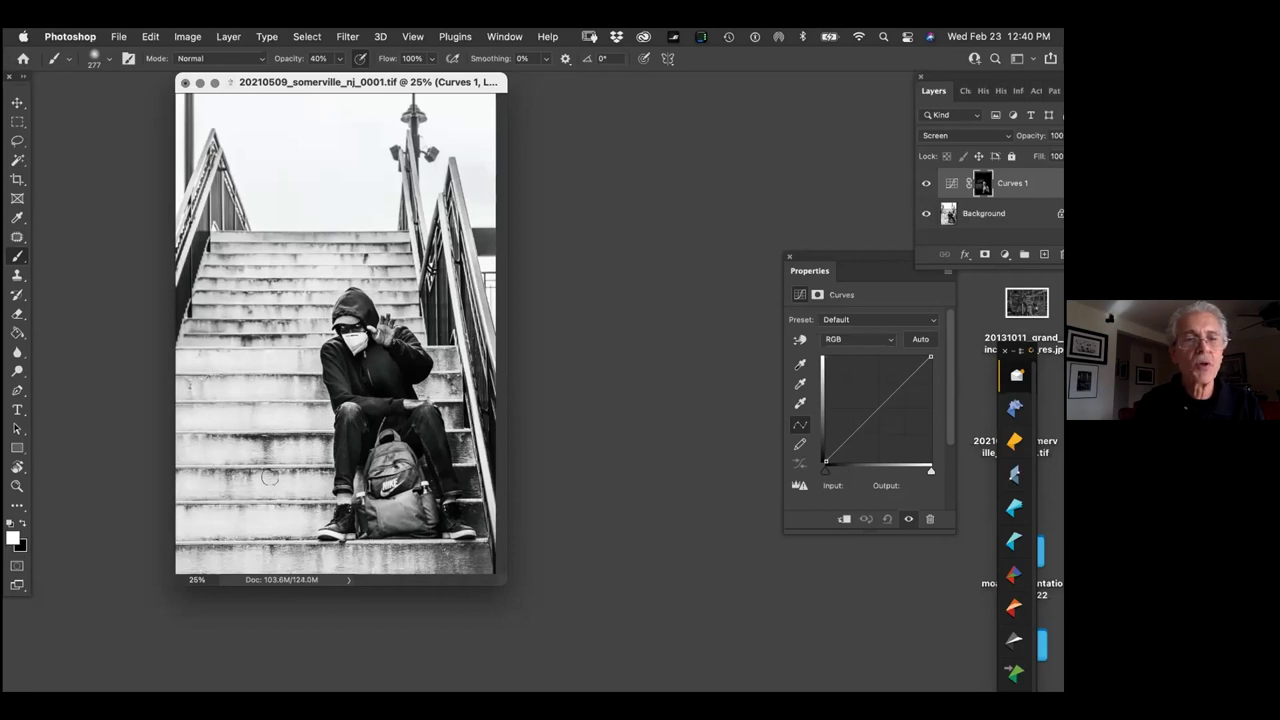
pyautogui.moveTo(224, 550); pyautogui.dragTo(382, 535)
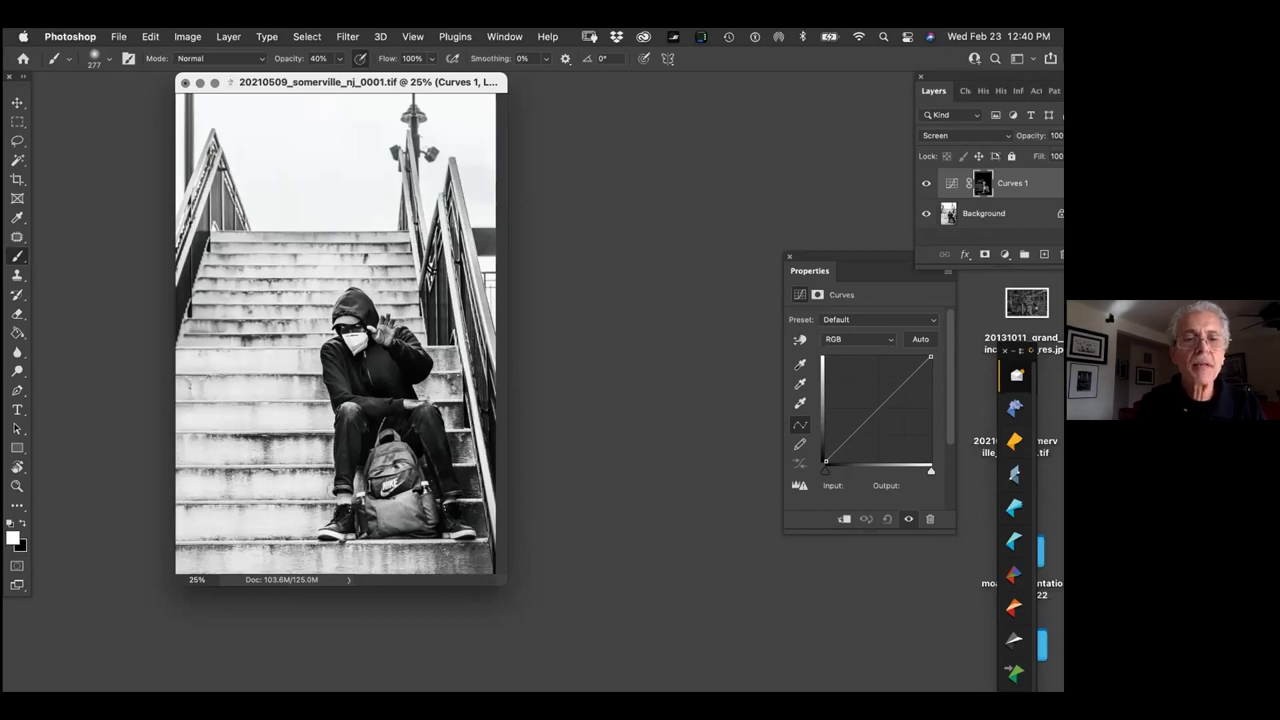
pyautogui.moveTo(381, 466); pyautogui.dragTo(404, 504)
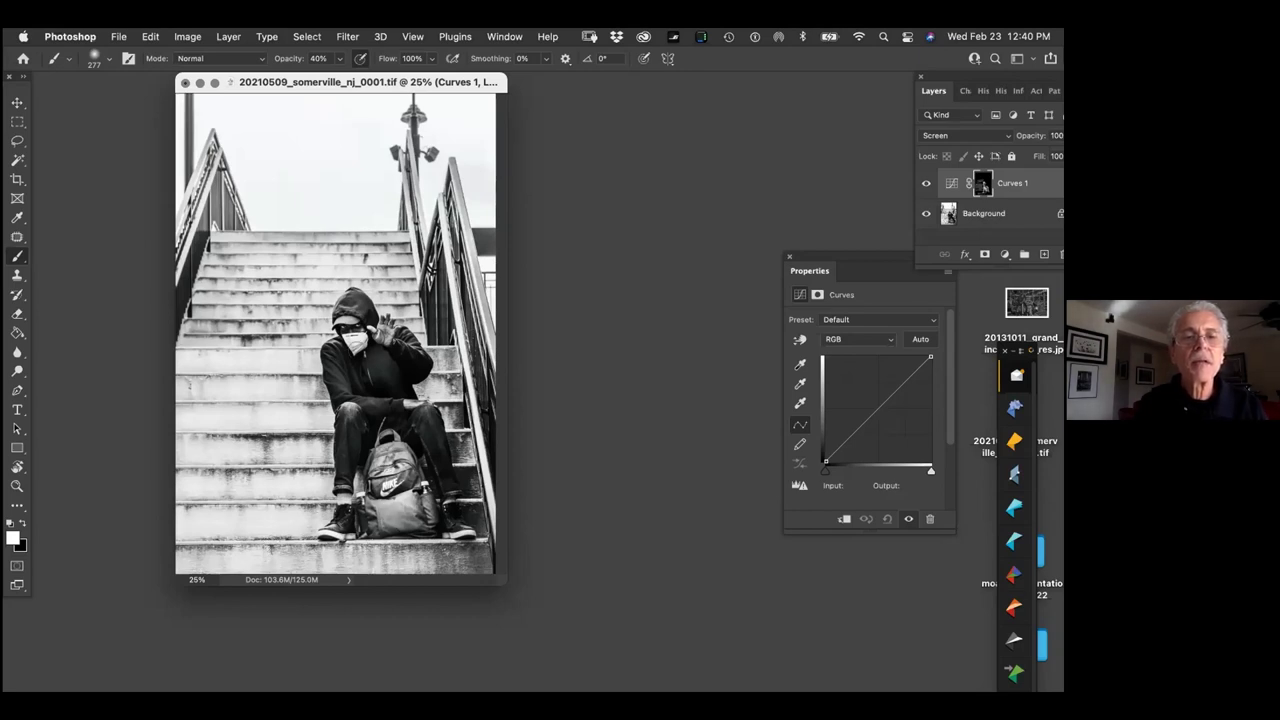
pyautogui.moveTo(381, 332); pyautogui.dragTo(388, 337)
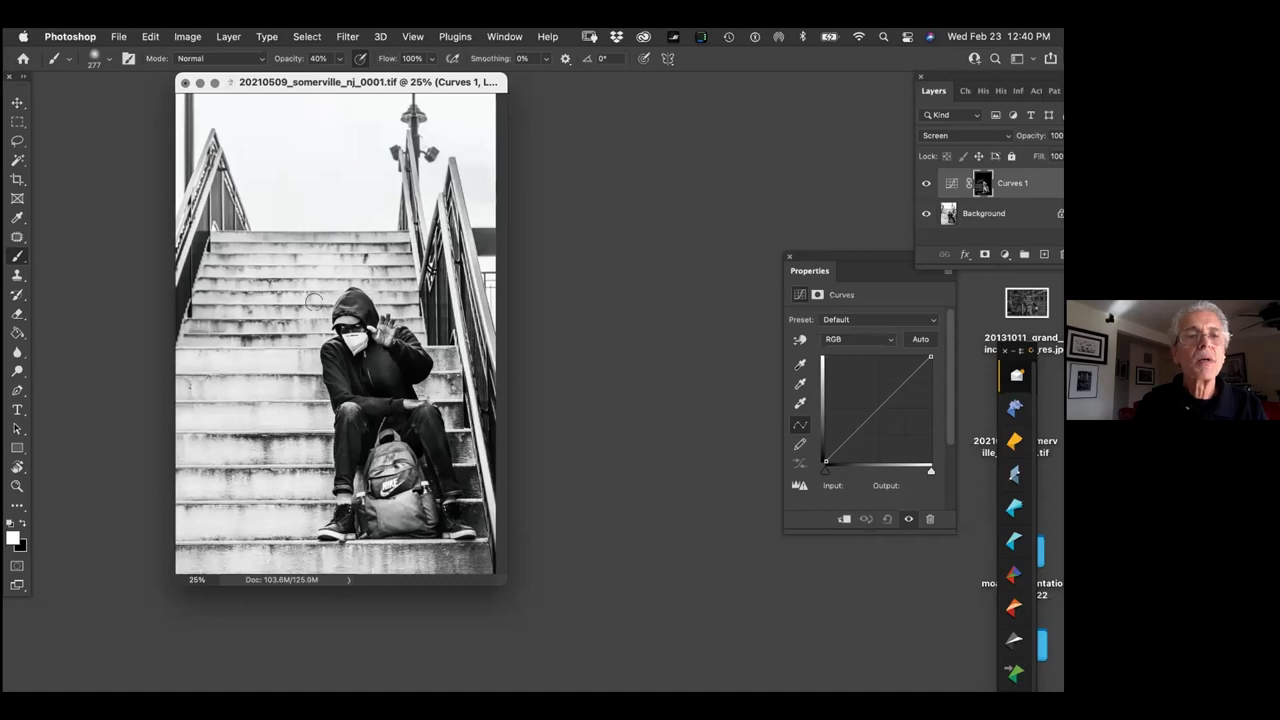
# Paint white on the mask over the upper steps, both railings and the jeans' edge, and merge the Curves layer down
pyautogui.moveTo(247, 262)
pyautogui.mouseDown()
pyautogui.moveTo(341, 251)
pyautogui.moveTo(252, 270)
pyautogui.moveTo(359, 270)
pyautogui.moveTo(244, 312)
pyautogui.moveTo(299, 314)
pyautogui.mouseUp()
pyautogui.moveTo(429, 222)
pyautogui.mouseDown()
pyautogui.moveTo(476, 480)
pyautogui.moveTo(449, 490)
pyautogui.mouseUp()
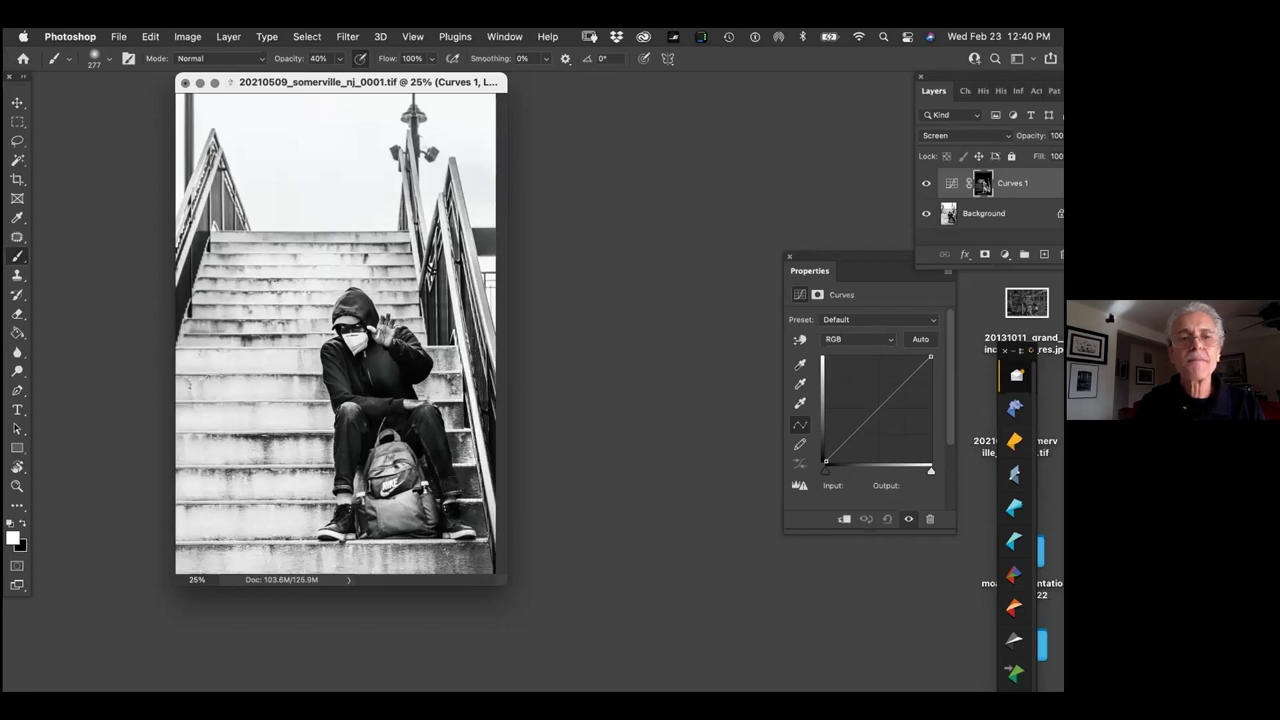
pyautogui.moveTo(200, 215); pyautogui.dragTo(205, 346)
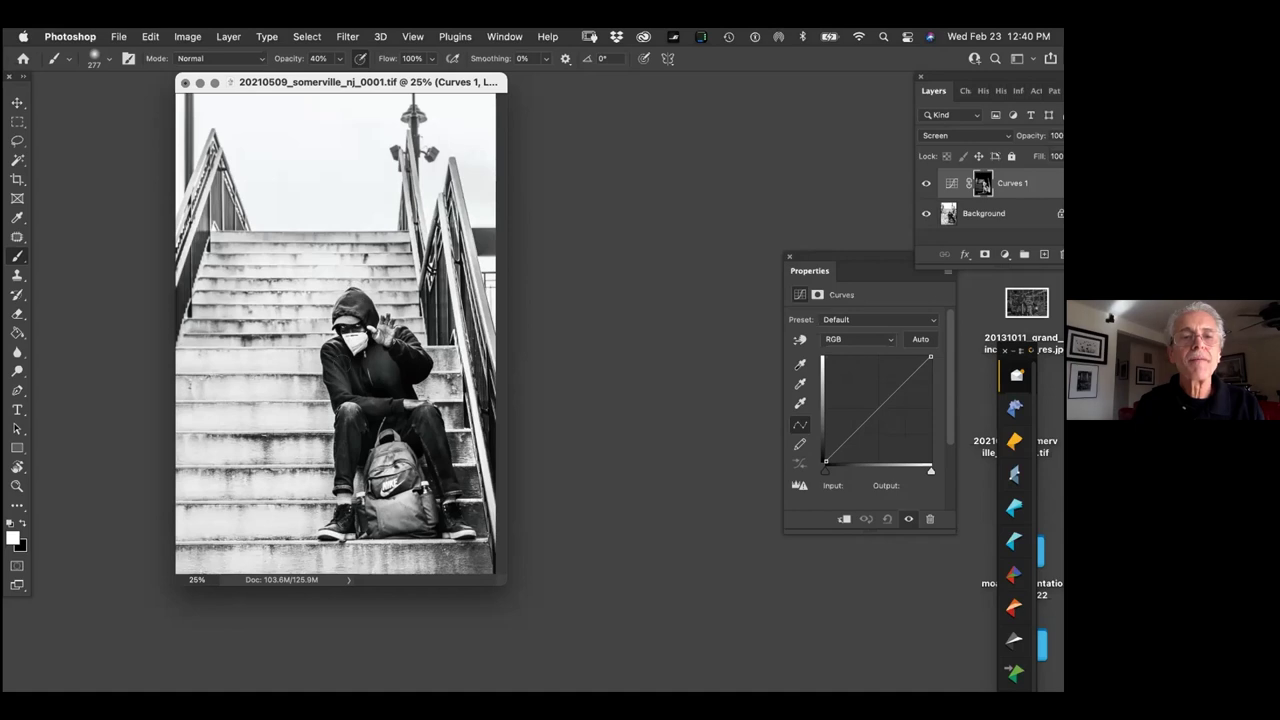
pyautogui.moveTo(330, 416); pyautogui.dragTo(326, 512)
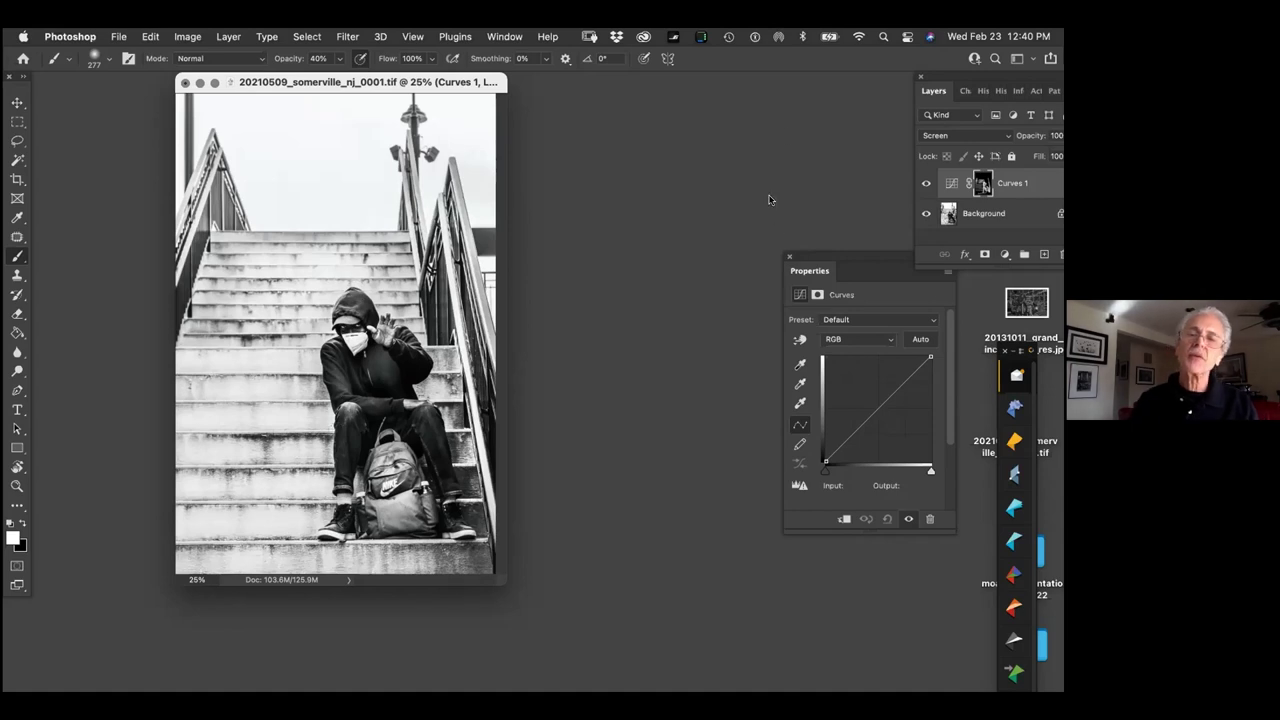
pyautogui.press('super+e')
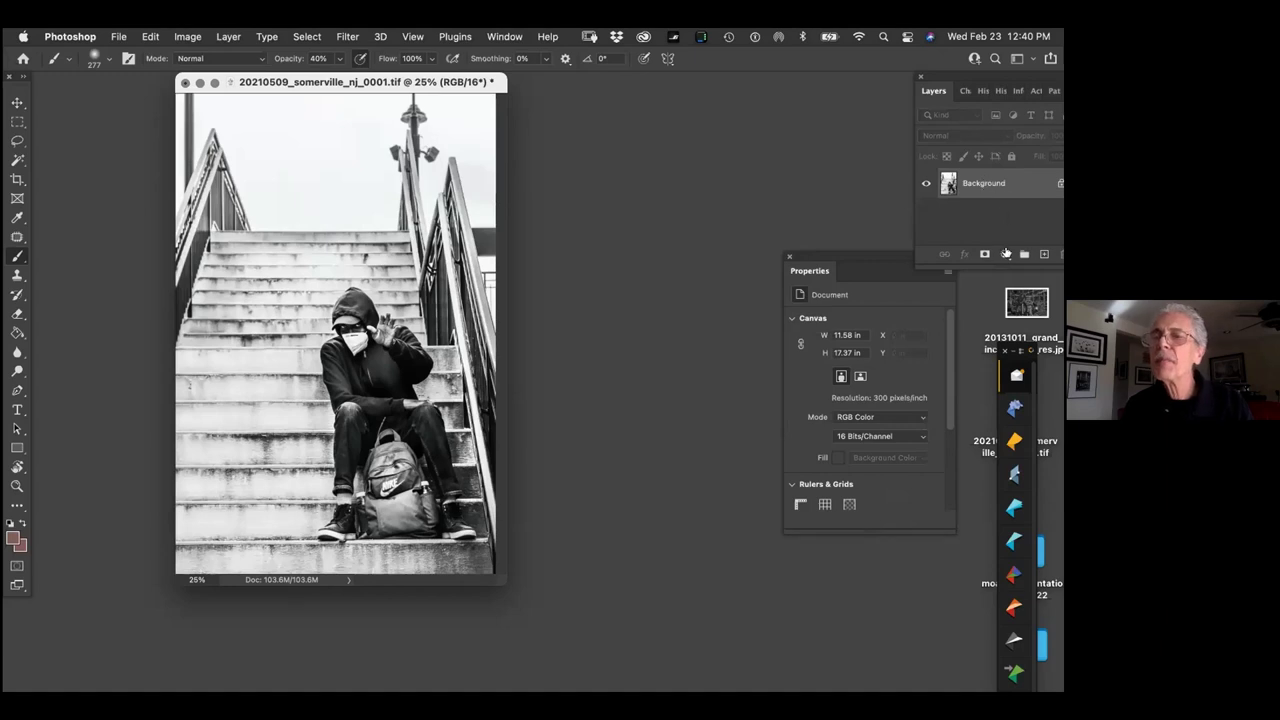
# Add a Curves adjustment layer in Multiply blend mode and invert its mask to black
pyautogui.click(1005, 254)
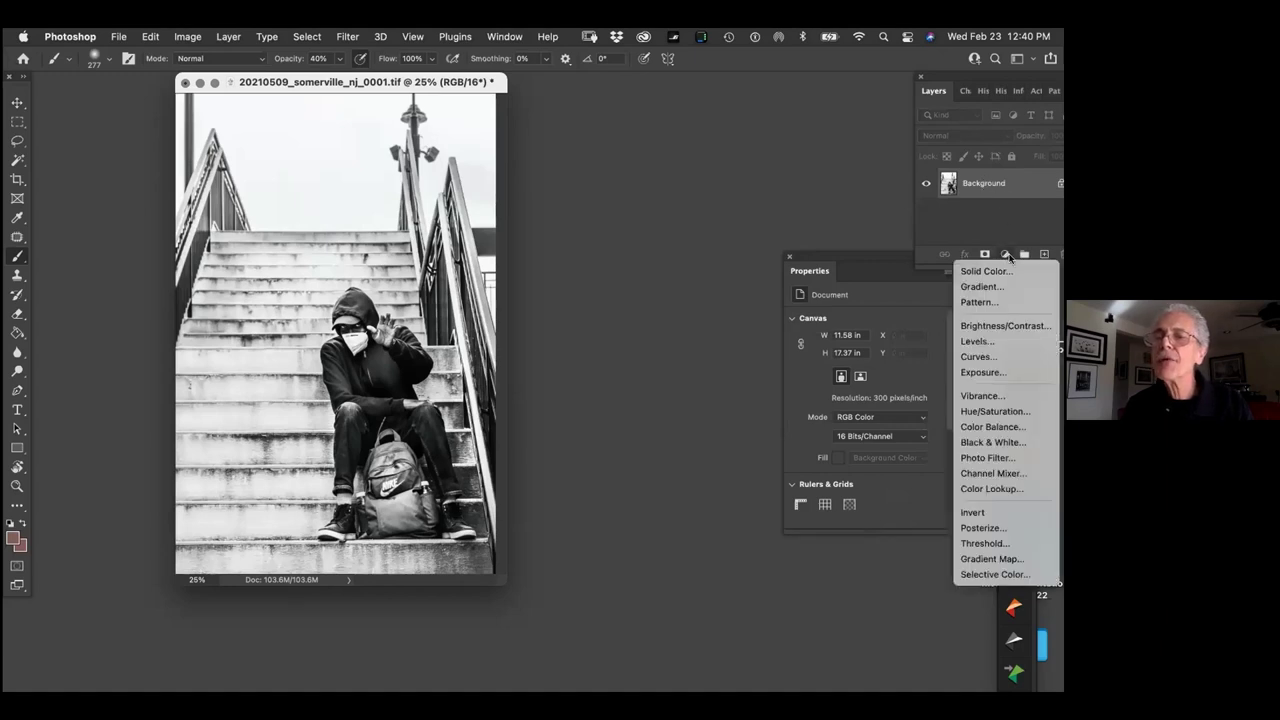
pyautogui.click(990, 357)
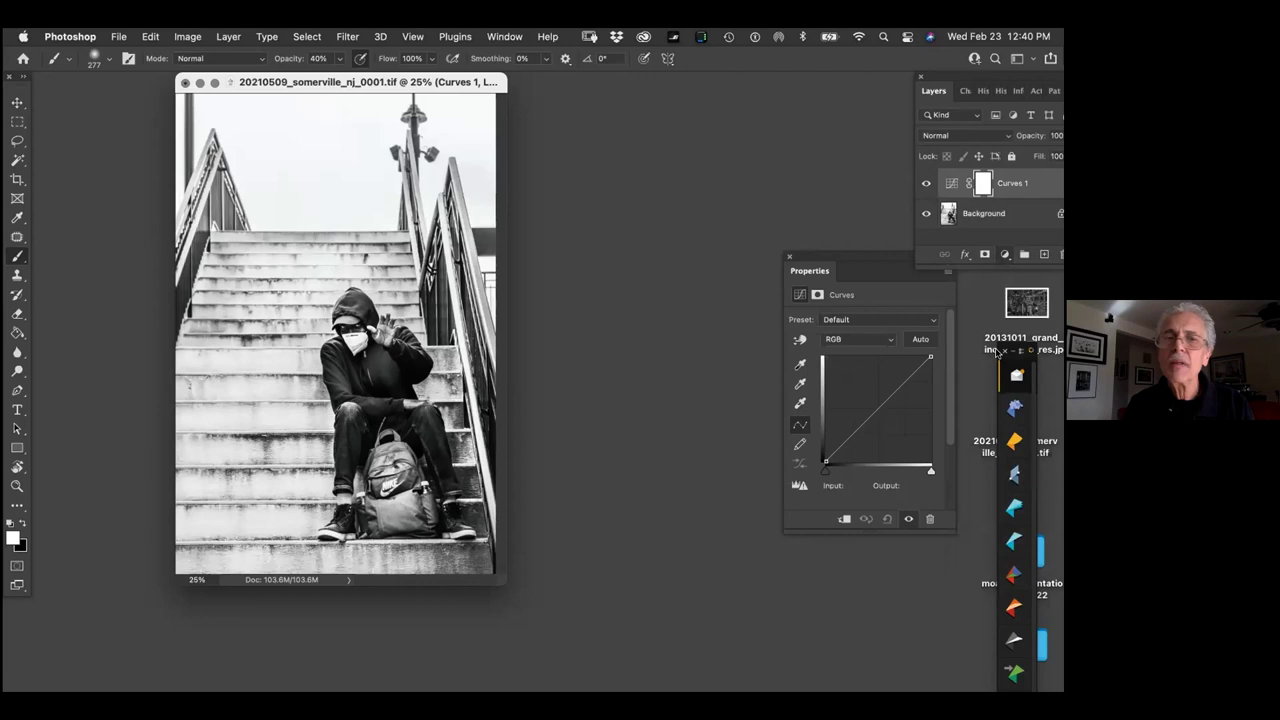
pyautogui.click(957, 136)
pyautogui.click(955, 187)
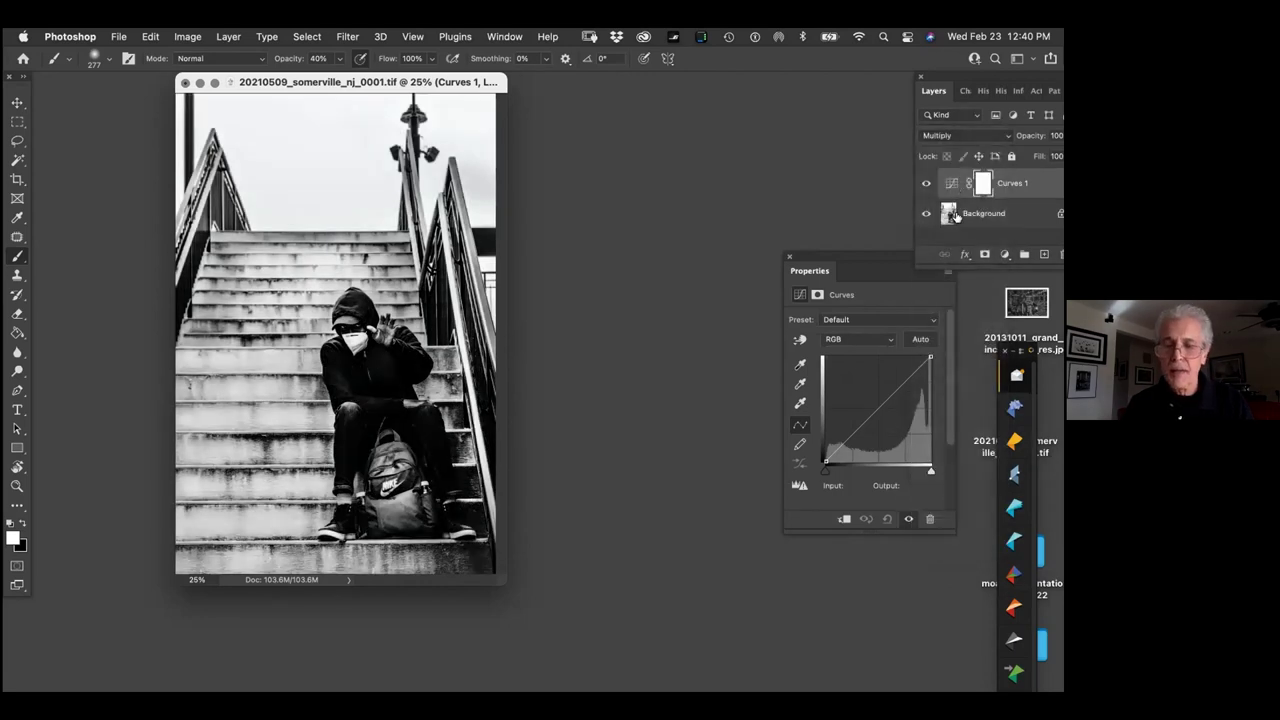
pyautogui.press('super+i')
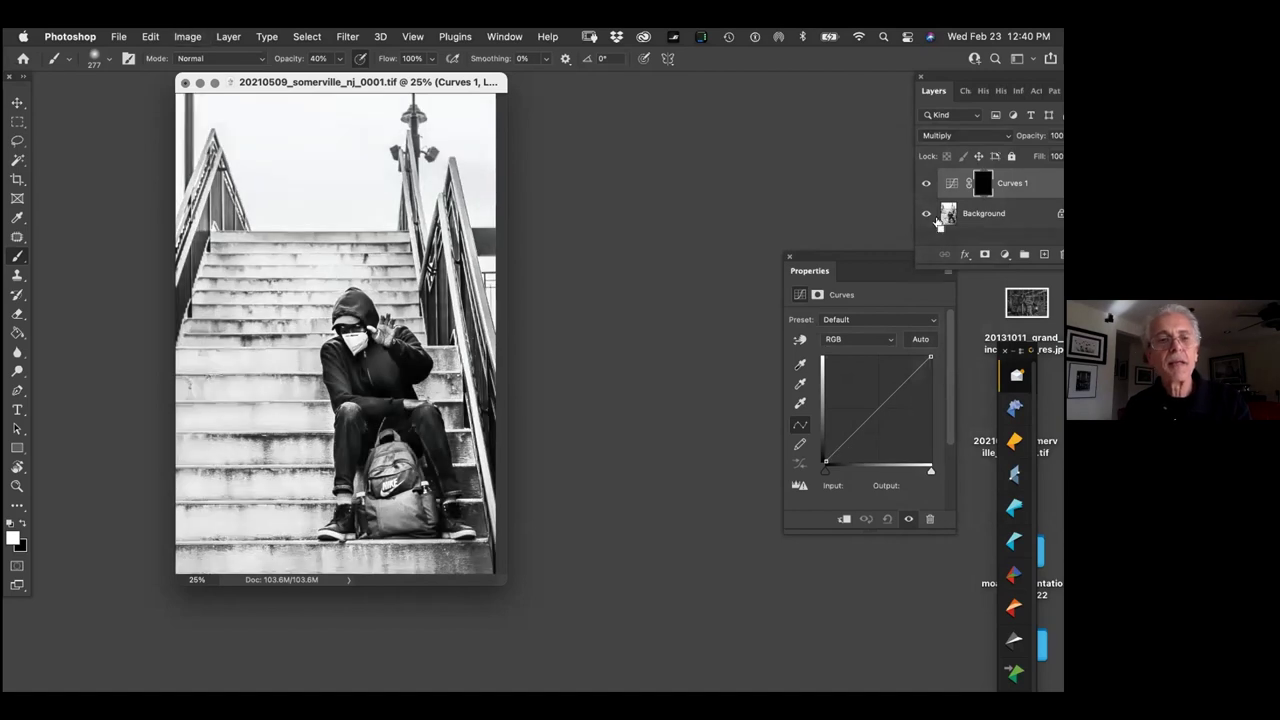
# With a 197 px brush, paint white on the Curves mask over the upper steps at 30% opacity and the lower steps at 40%
pyautogui.moveTo(256, 178); pyautogui.dragTo(712, 523)
pyautogui.moveTo(543, 272); pyautogui.dragTo(543, 328)
pyautogui.moveTo(338, 284); pyautogui.dragTo(318, 284)
pyautogui.press('3')
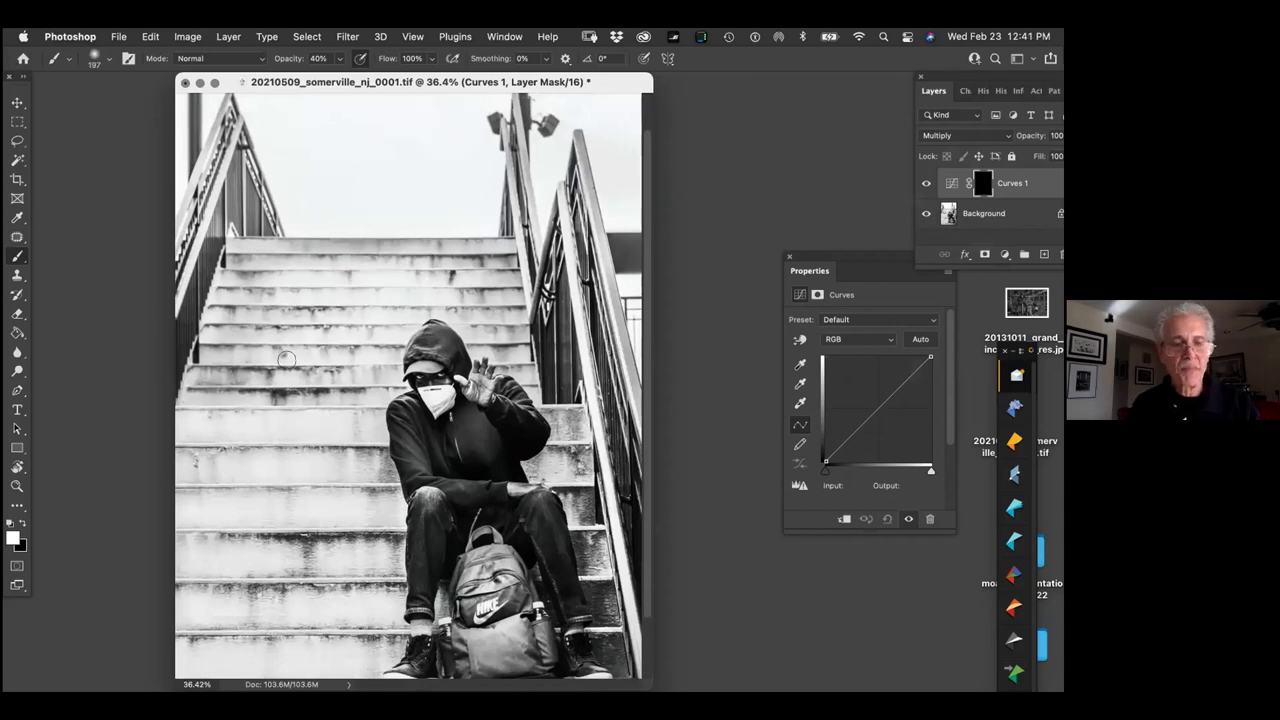
pyautogui.moveTo(242, 263)
pyautogui.mouseDown()
pyautogui.moveTo(272, 277)
pyautogui.moveTo(377, 268)
pyautogui.moveTo(258, 292)
pyautogui.moveTo(318, 293)
pyautogui.moveTo(251, 320)
pyautogui.moveTo(366, 311)
pyautogui.moveTo(252, 316)
pyautogui.moveTo(322, 316)
pyautogui.mouseUp()
pyautogui.press('4')
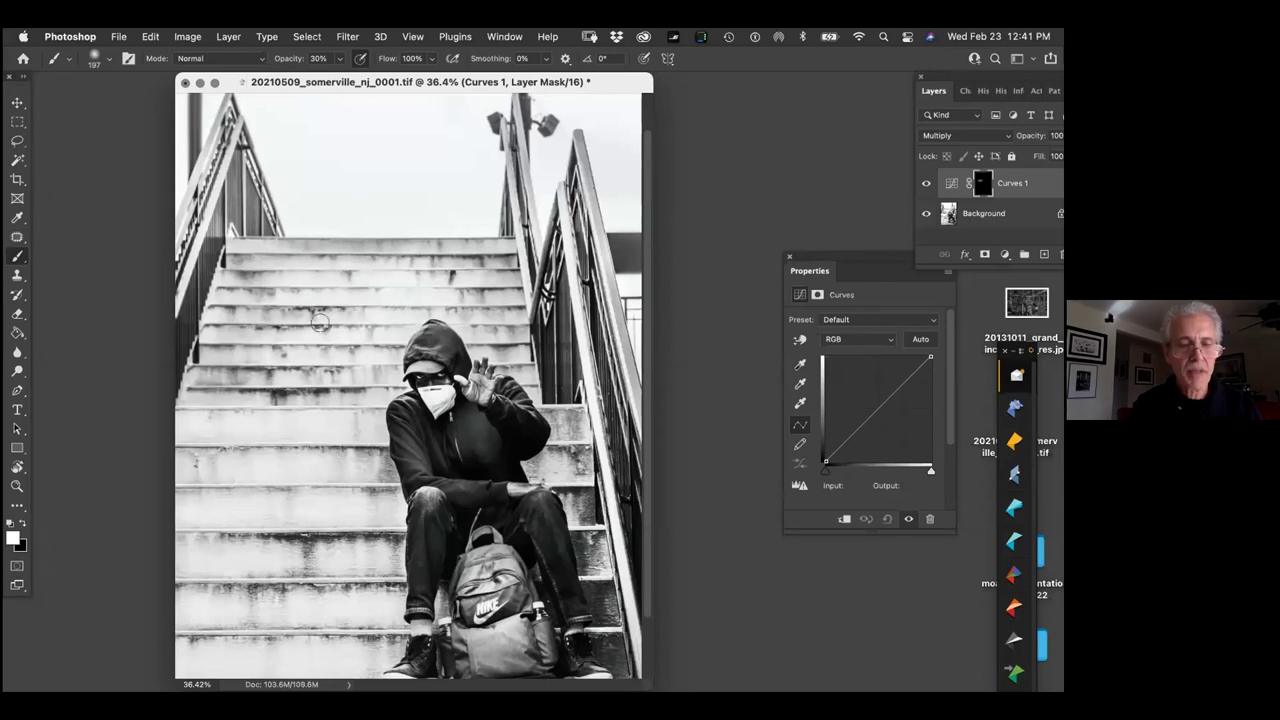
pyautogui.moveTo(259, 528)
pyautogui.mouseDown()
pyautogui.moveTo(314, 526)
pyautogui.moveTo(232, 546)
pyautogui.moveTo(248, 561)
pyautogui.moveTo(336, 580)
pyautogui.moveTo(335, 597)
pyautogui.moveTo(286, 610)
pyautogui.mouseUp()
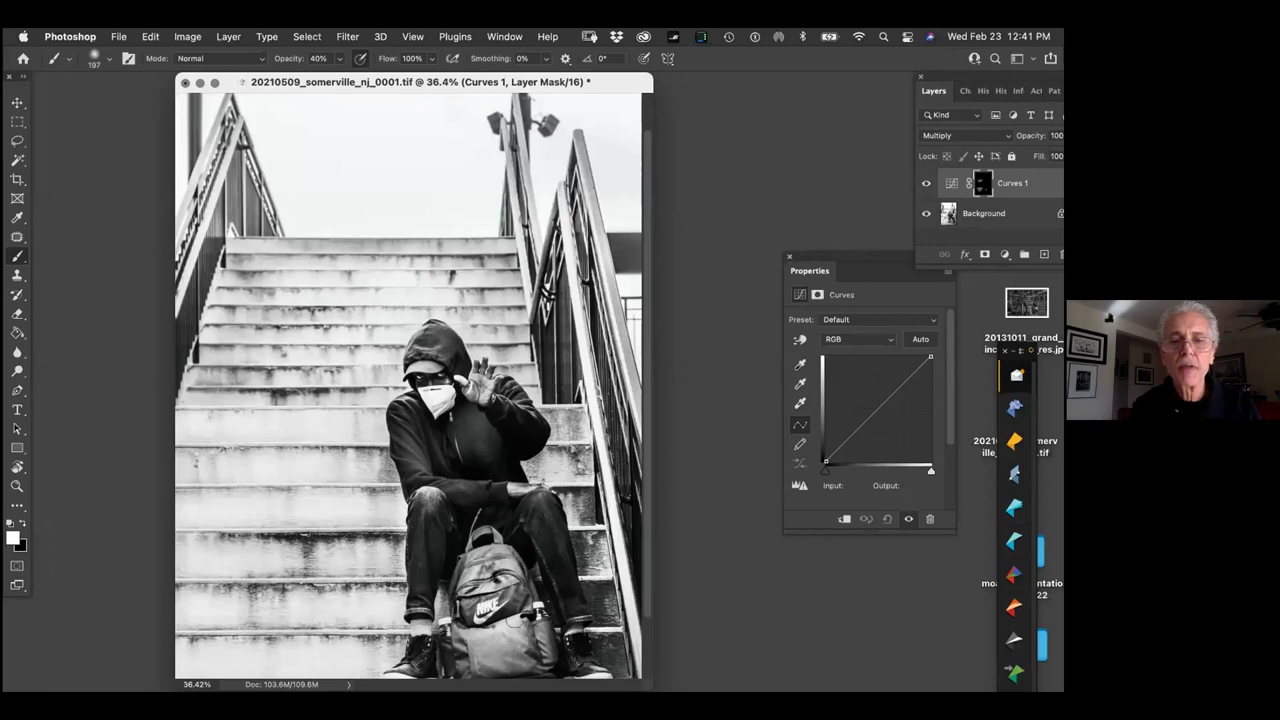
# Paint white on the mask over the step beside the man and both railings, enlarging the brush to 664 px
pyautogui.moveTo(562, 428)
pyautogui.mouseDown()
pyautogui.moveTo(548, 460)
pyautogui.moveTo(572, 440)
pyautogui.moveTo(568, 424)
pyautogui.mouseUp()
pyautogui.moveTo(574, 165); pyautogui.dragTo(579, 340)
pyautogui.moveTo(554, 236); pyautogui.dragTo(572, 385)
pyautogui.moveTo(418, 137); pyautogui.dragTo(470, 137)
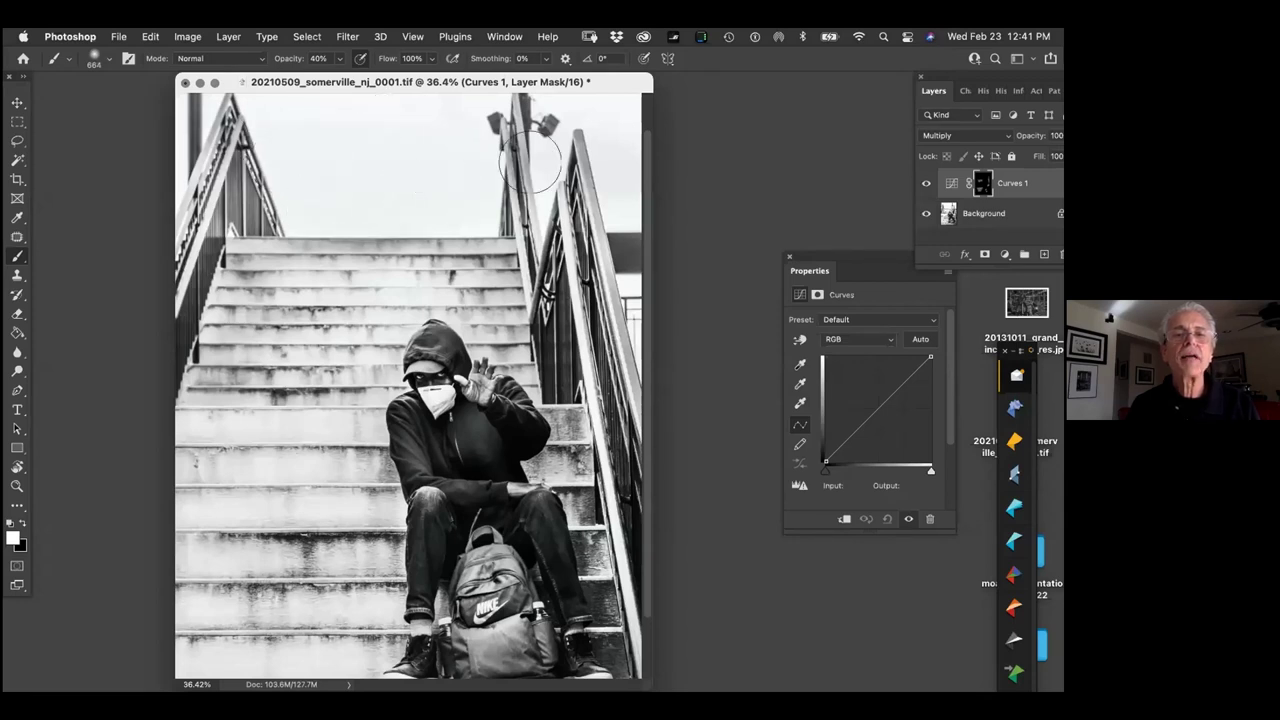
pyautogui.moveTo(600, 255)
pyautogui.mouseDown()
pyautogui.moveTo(622, 335)
pyautogui.moveTo(595, 385)
pyautogui.mouseUp()
pyautogui.moveTo(246, 280)
pyautogui.mouseDown()
pyautogui.moveTo(455, 283)
pyautogui.moveTo(322, 284)
pyautogui.moveTo(470, 272)
pyautogui.moveTo(299, 338)
pyautogui.moveTo(273, 368)
pyautogui.moveTo(317, 409)
pyautogui.moveTo(397, 415)
pyautogui.moveTo(375, 429)
pyautogui.moveTo(365, 523)
pyautogui.moveTo(377, 578)
pyautogui.moveTo(281, 634)
pyautogui.moveTo(313, 597)
pyautogui.moveTo(226, 443)
pyautogui.moveTo(238, 322)
pyautogui.moveTo(281, 285)
pyautogui.moveTo(248, 258)
pyautogui.moveTo(232, 116)
pyautogui.moveTo(205, 138)
pyautogui.mouseUp()
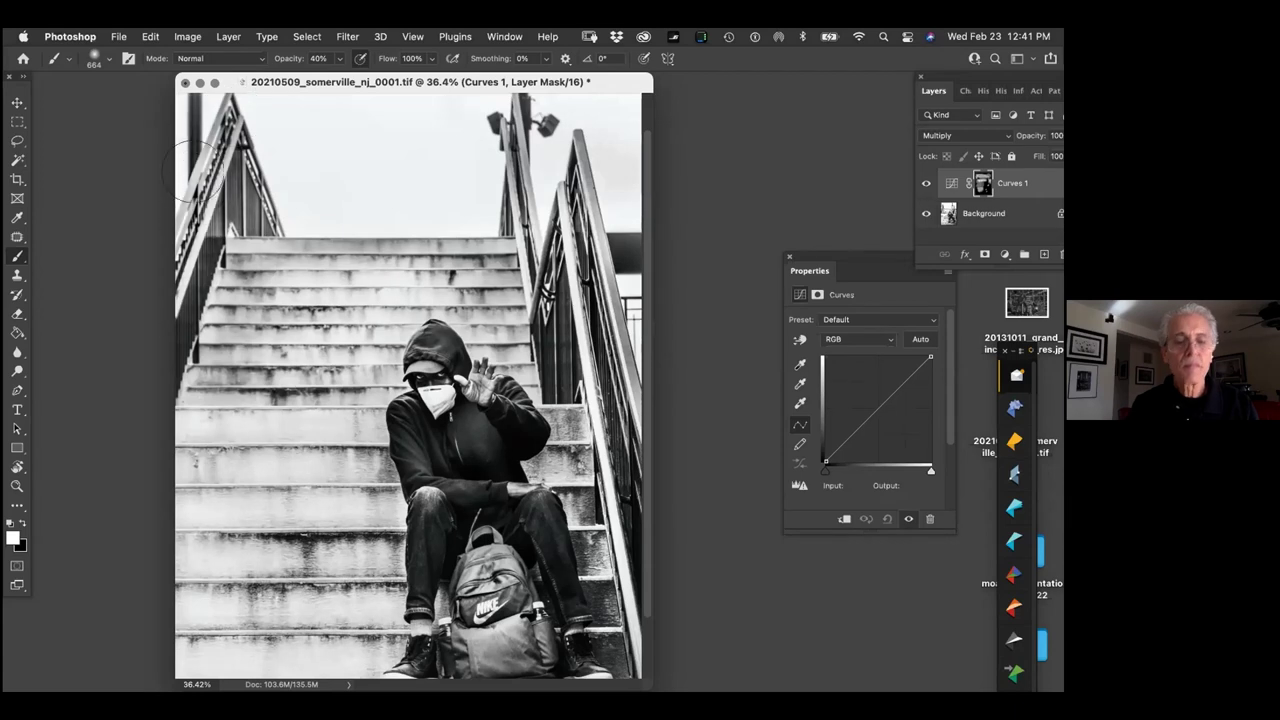
# Compare the whole photo with and without the Curves layer and merge the layer down
pyautogui.rightClick(428, 262)
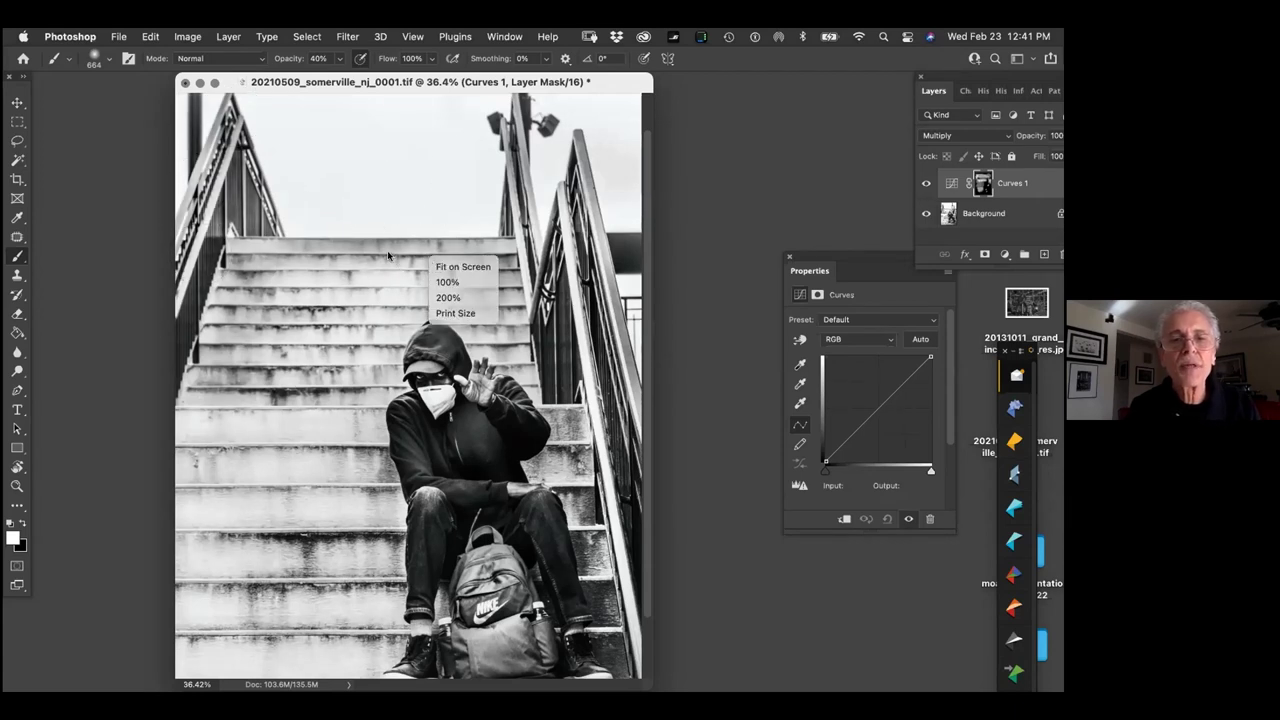
pyautogui.rightClick(366, 272)
pyautogui.click(322, 367)
pyautogui.rightClick(325, 362)
pyautogui.click(332, 356)
pyautogui.moveTo(342, 350); pyautogui.dragTo(340, 352)
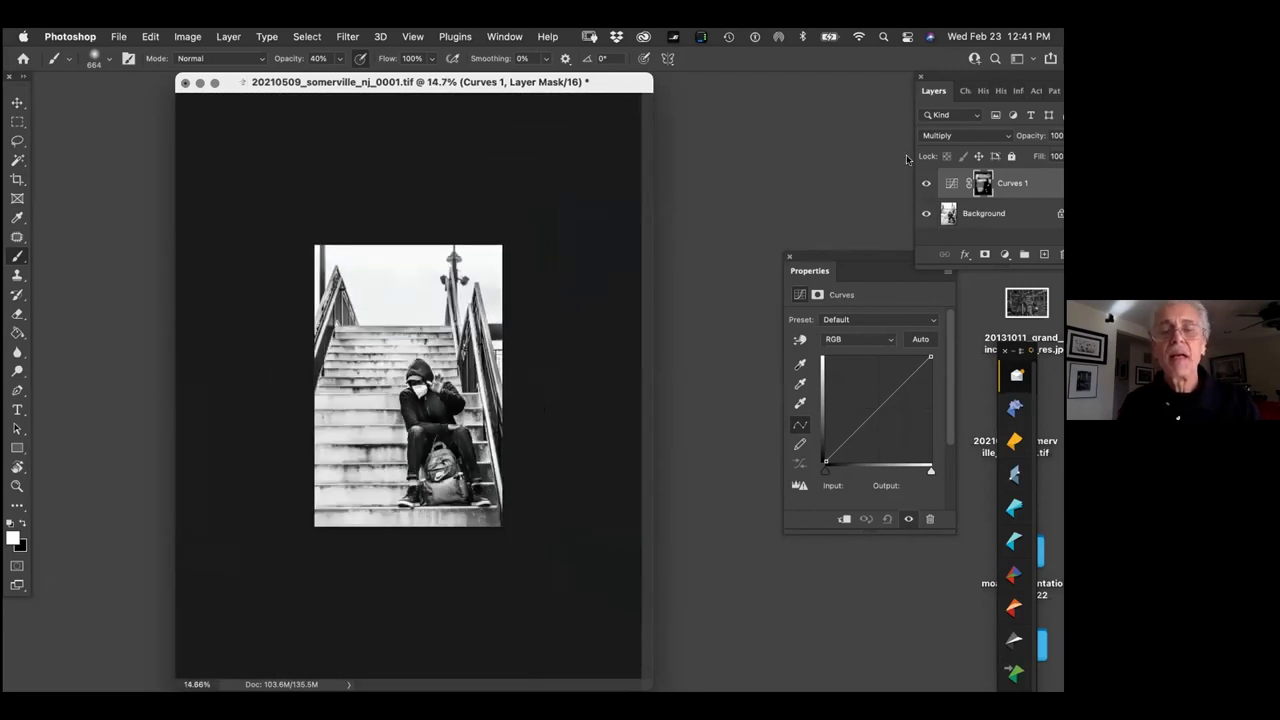
pyautogui.click(925, 185)
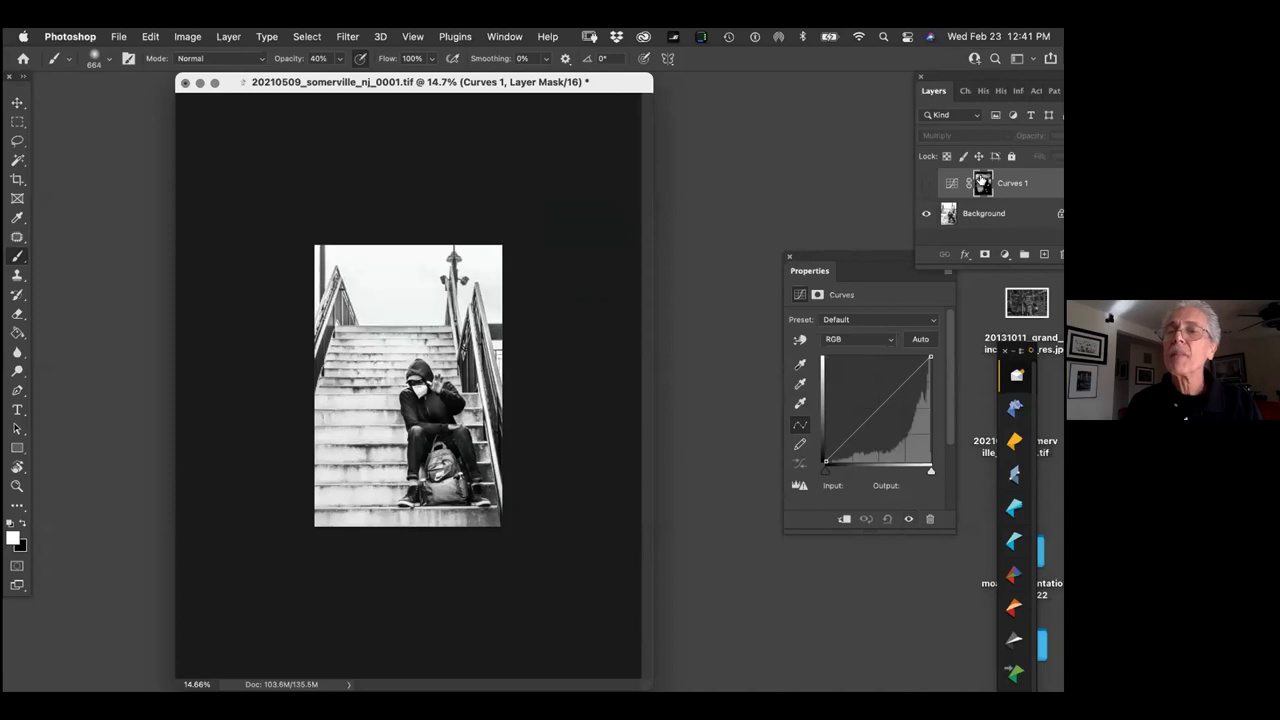
pyautogui.click(925, 184)
pyautogui.press('super+e')
# Open the merged photo in Exposure X7 and reset all of its adjustments
pyautogui.moveTo(497, 259); pyautogui.dragTo(503, 257)
pyautogui.rightClick(506, 272)
pyautogui.click(506, 272)
pyautogui.moveTo(438, 341); pyautogui.dragTo(556, 218)
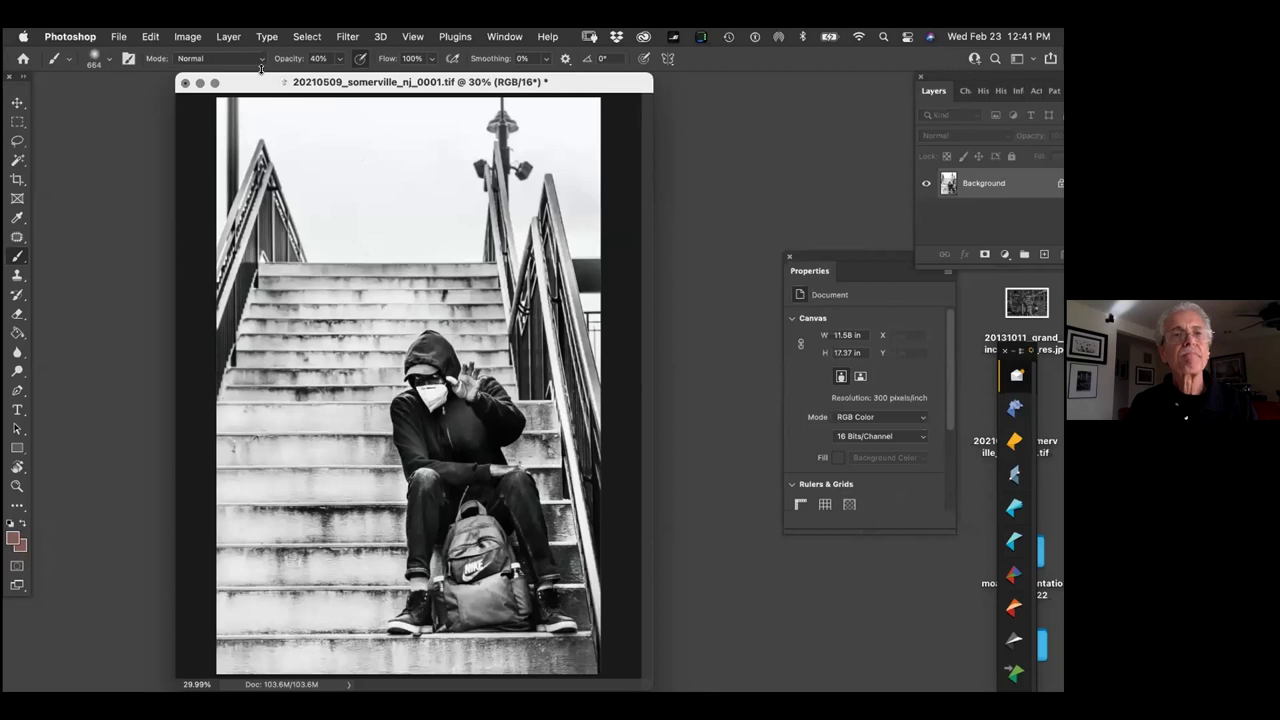
pyautogui.click(348, 37)
pyautogui.moveTo(435, 413)
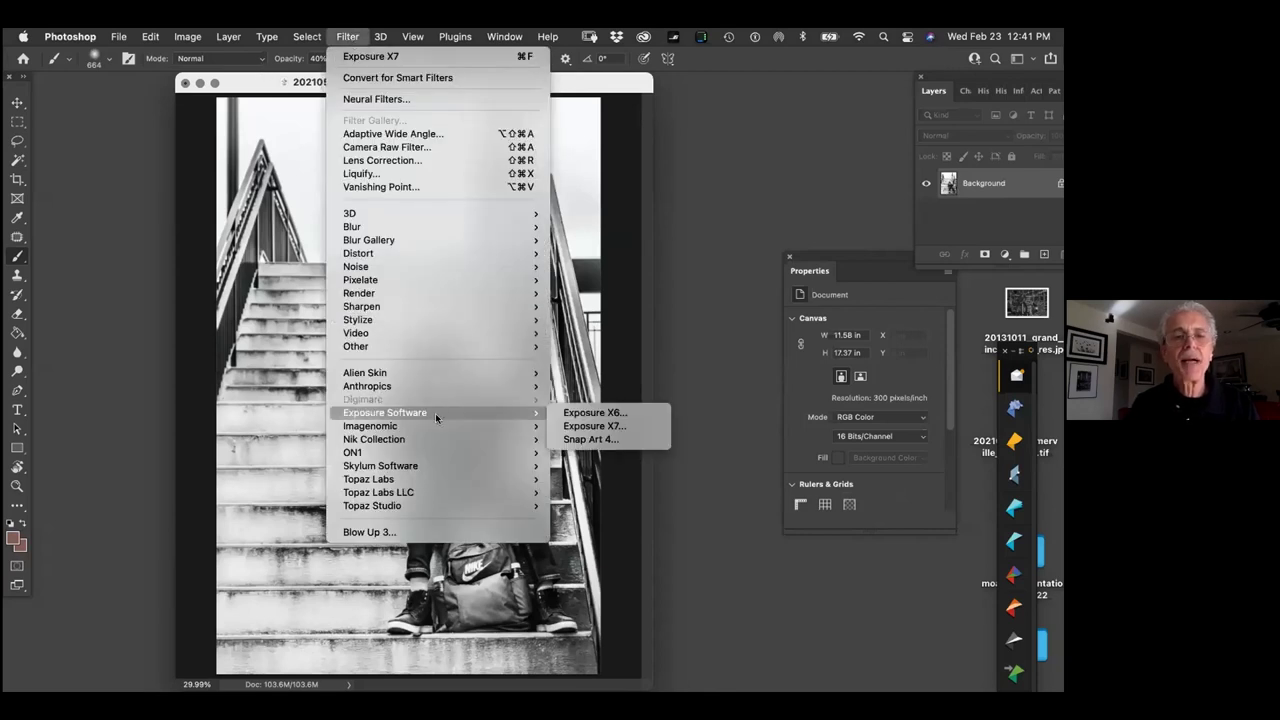
pyautogui.click(659, 379)
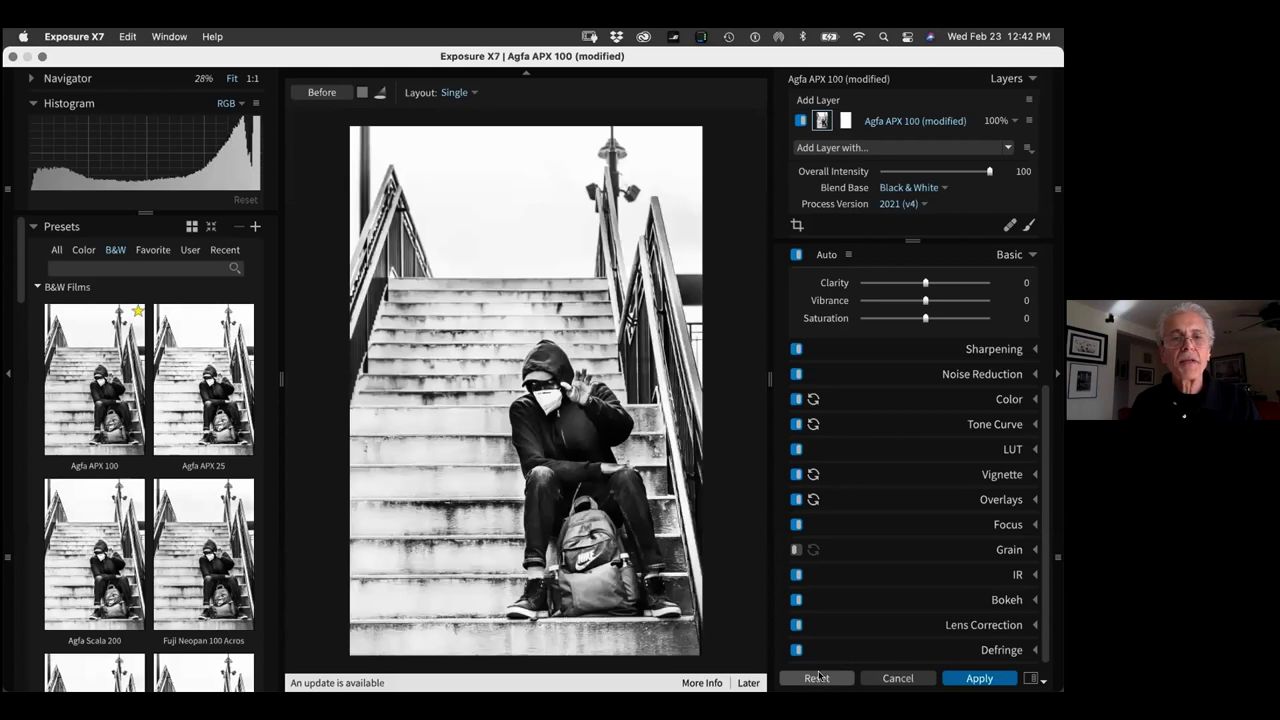
pyautogui.click(817, 678)
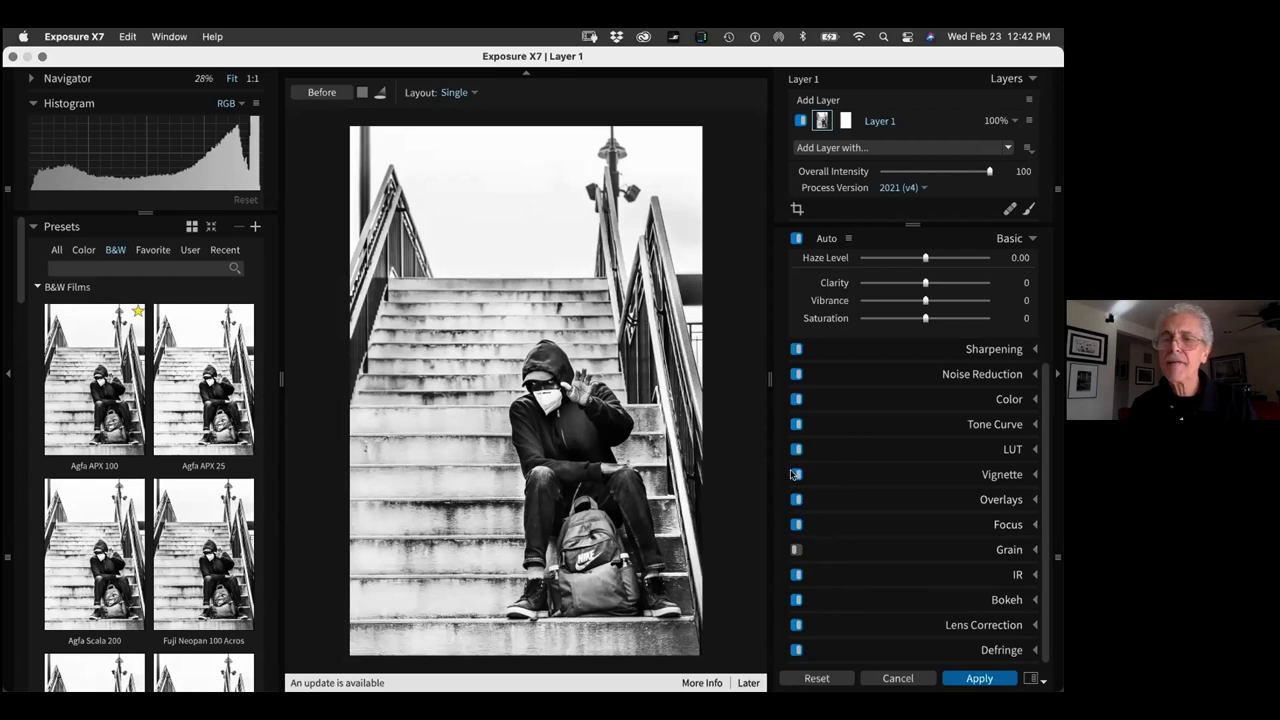
# Add a vignette centred on the seated man, set its amount to 14 and apply the effect
pyautogui.click(869, 484)
pyautogui.moveTo(930, 344); pyautogui.dragTo(948, 345)
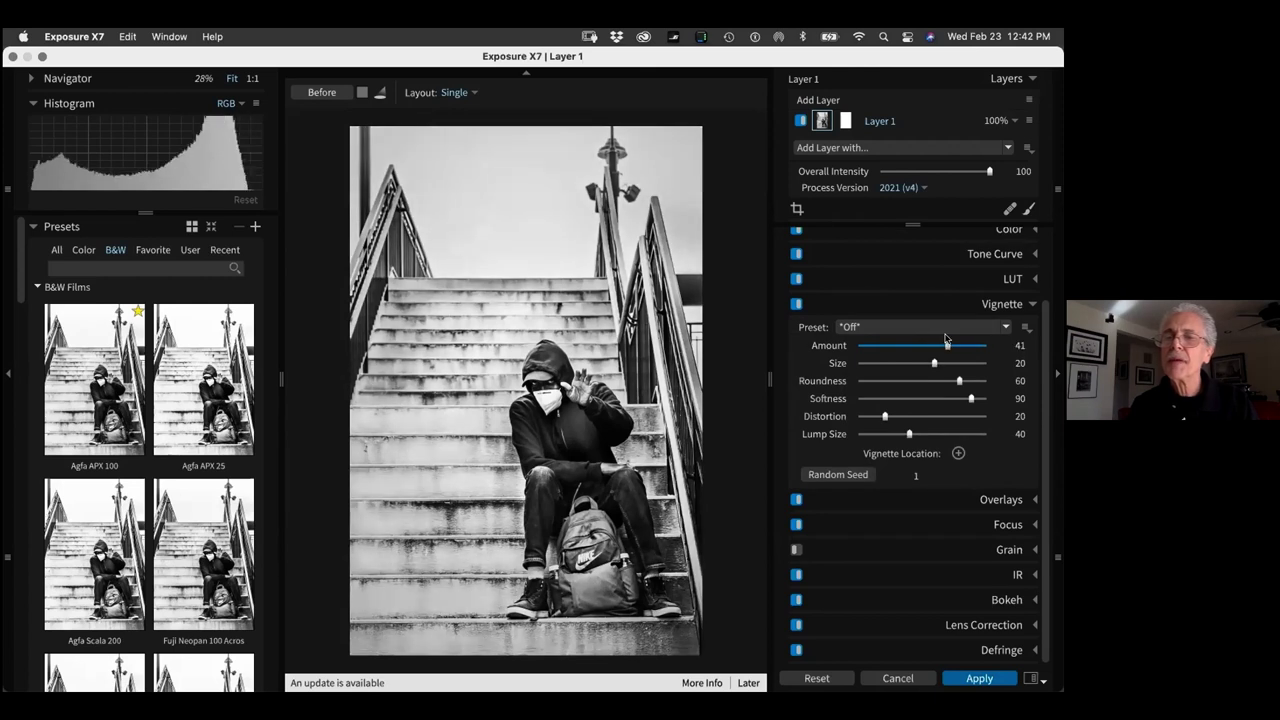
pyautogui.click(958, 453)
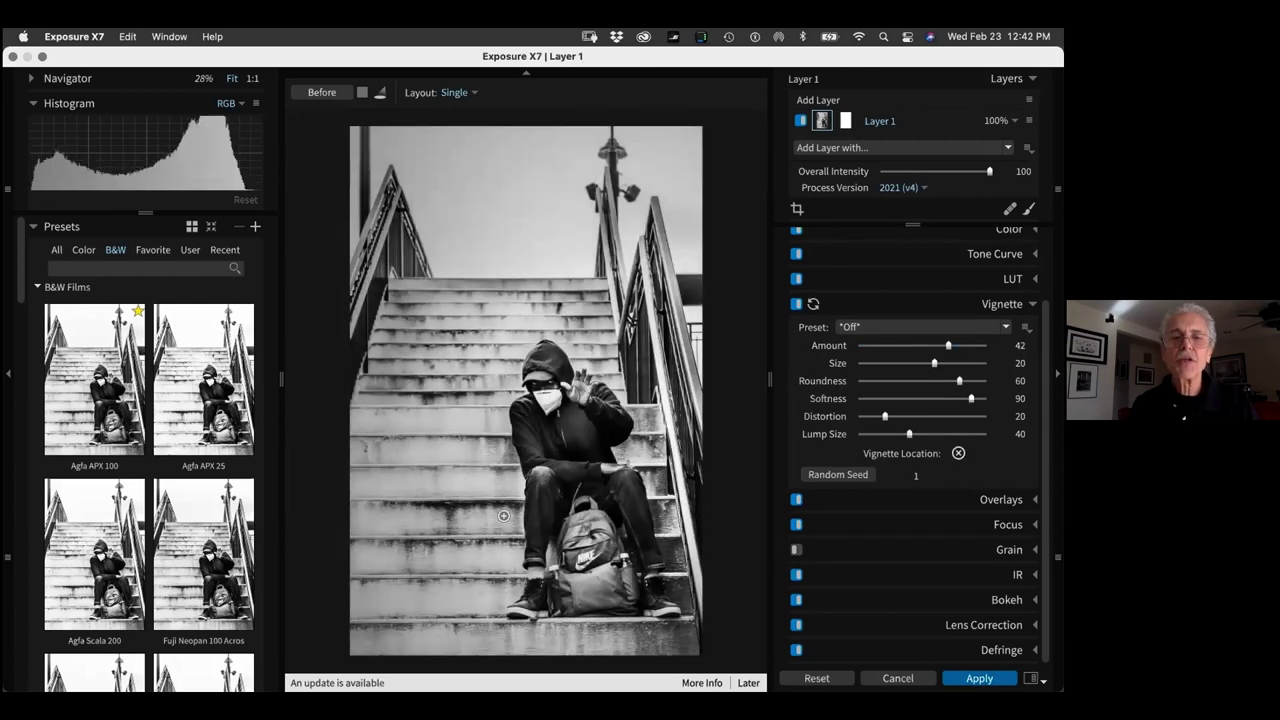
pyautogui.moveTo(641, 394)
pyautogui.mouseDown()
pyautogui.moveTo(463, 194)
pyautogui.moveTo(420, 400)
pyautogui.moveTo(520, 560)
pyautogui.moveTo(645, 378)
pyautogui.moveTo(560, 230)
pyautogui.moveTo(430, 260)
pyautogui.moveTo(470, 530)
pyautogui.moveTo(487, 471)
pyautogui.moveTo(554, 415)
pyautogui.mouseUp()
pyautogui.click(957, 453)
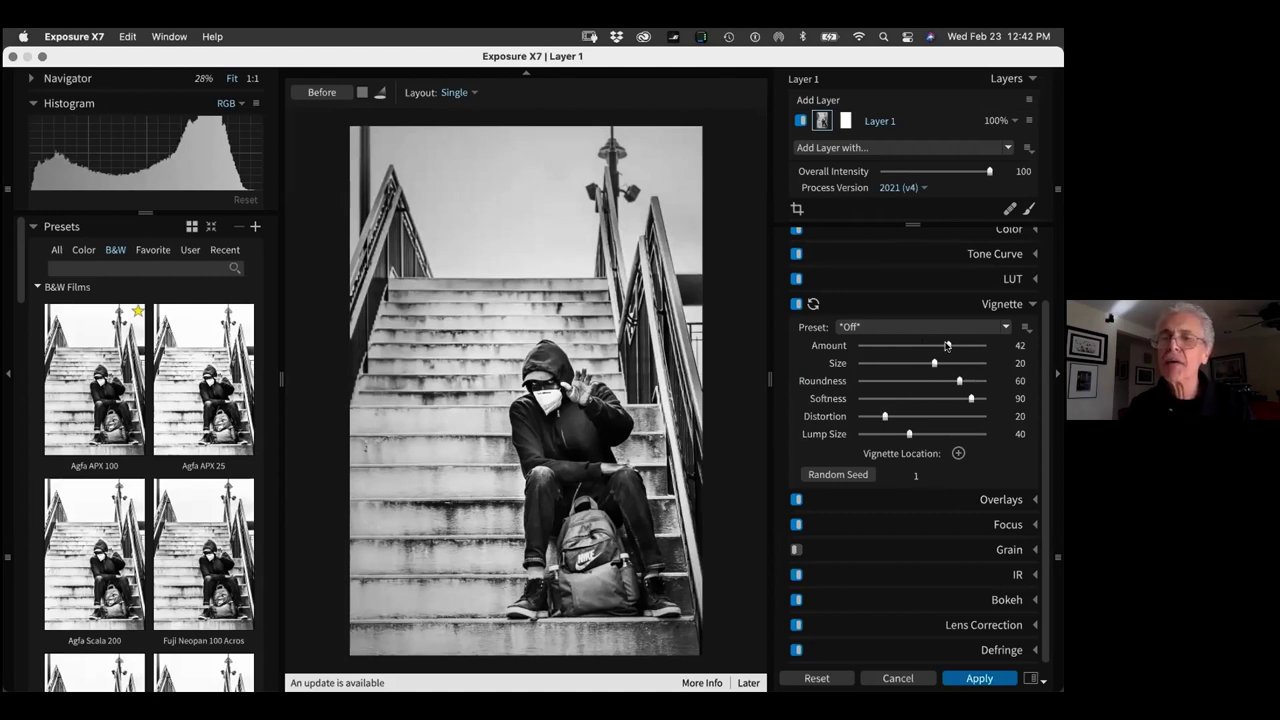
pyautogui.moveTo(950, 345)
pyautogui.mouseDown()
pyautogui.moveTo(903, 345)
pyautogui.moveTo(929, 342)
pyautogui.mouseUp()
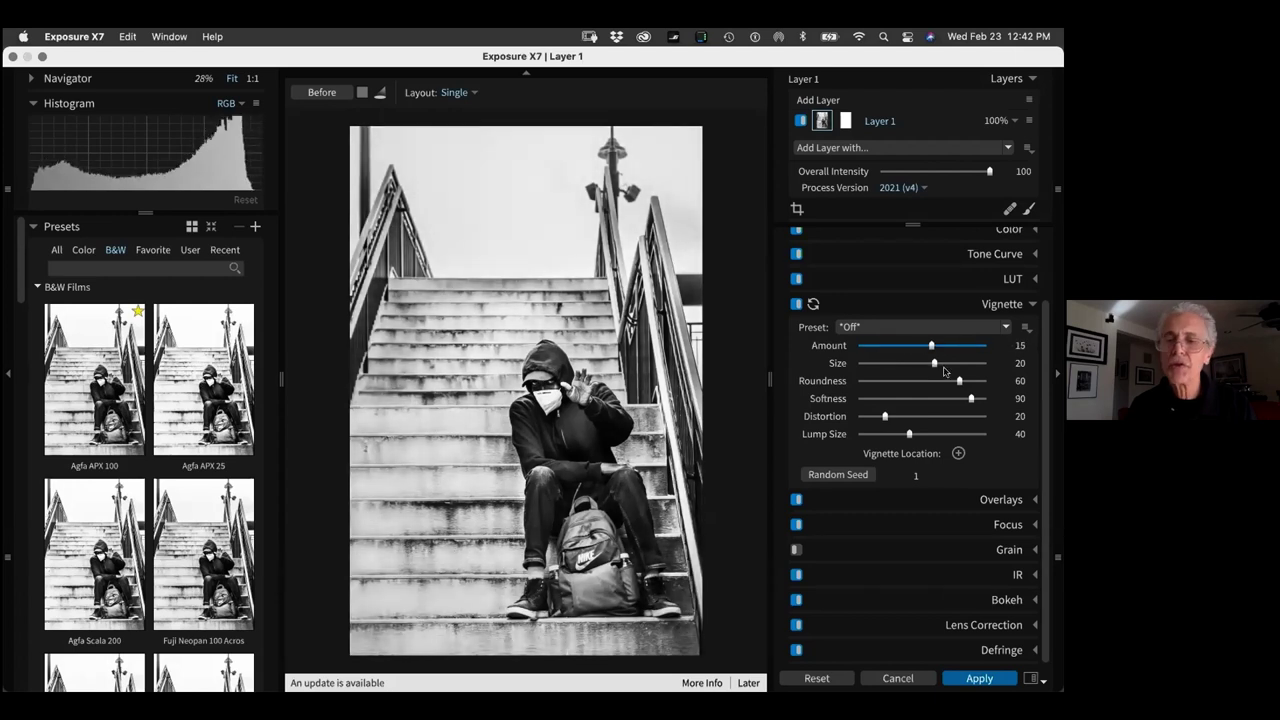
pyautogui.click(979, 678)
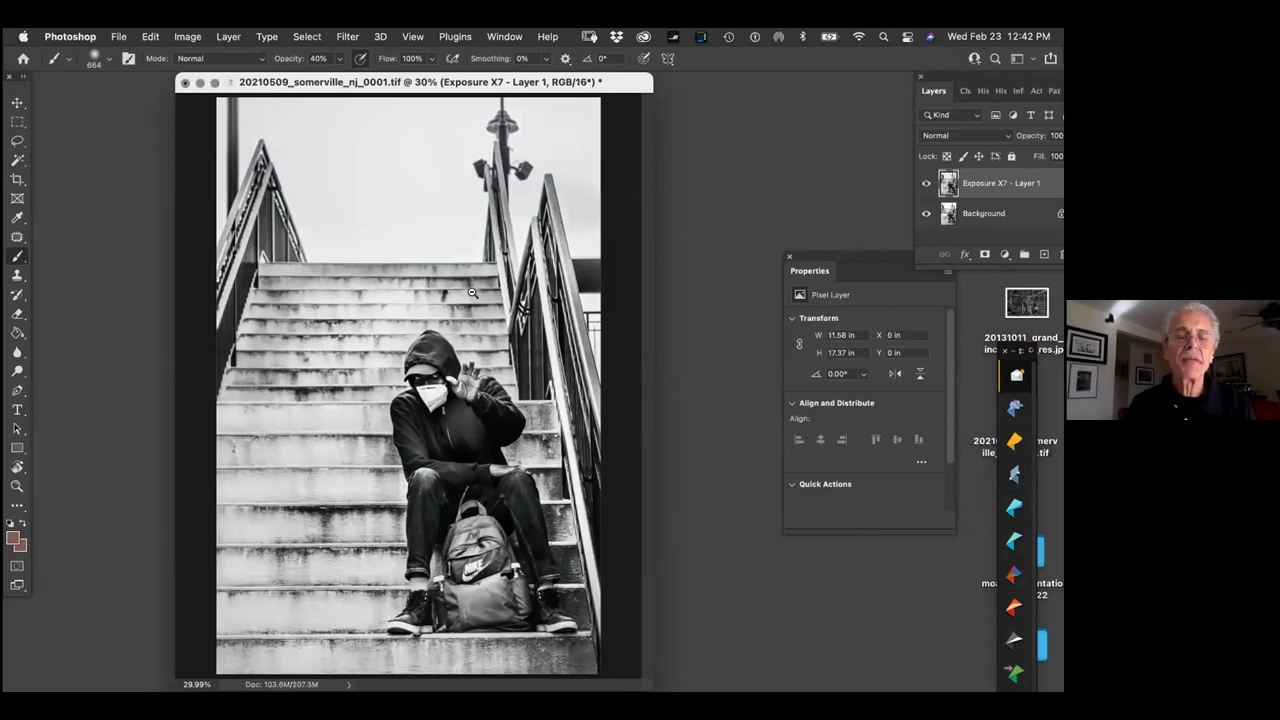
# Merge the vignette layer down, reopen the photo in Exposure X7 and reset its settings
pyautogui.scroll(-4, 473, 292)
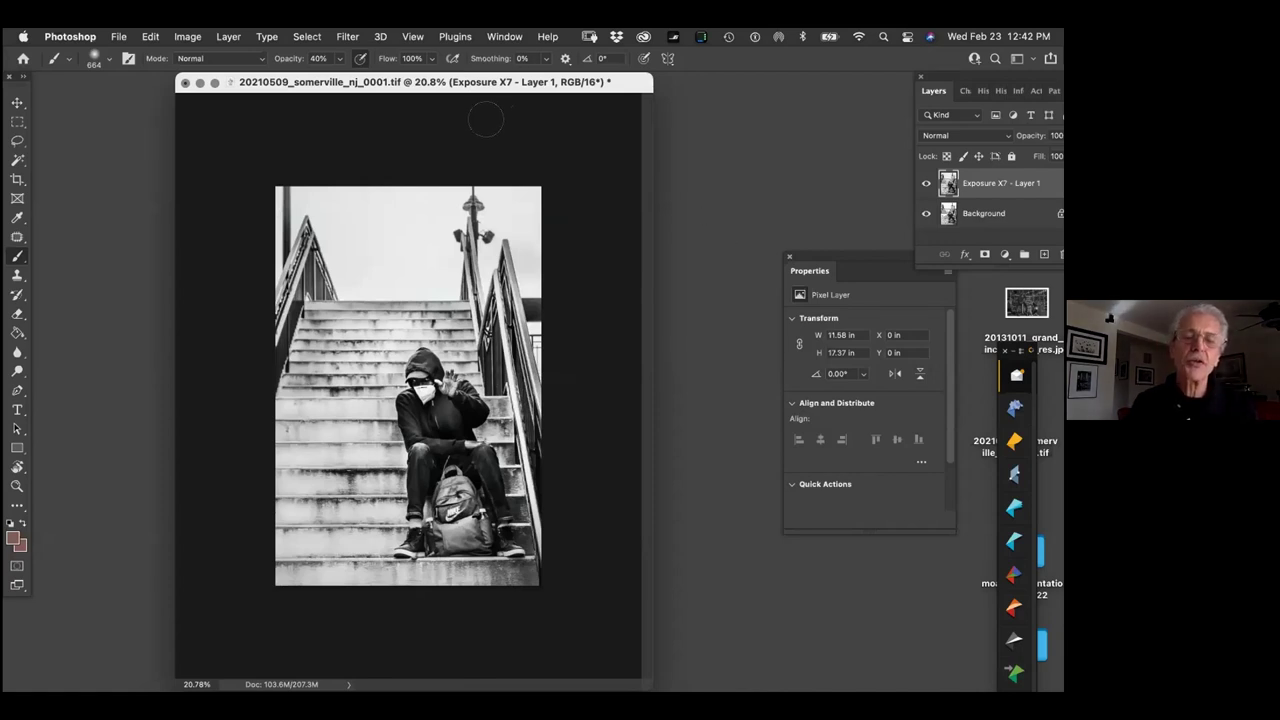
pyautogui.press('super+e')
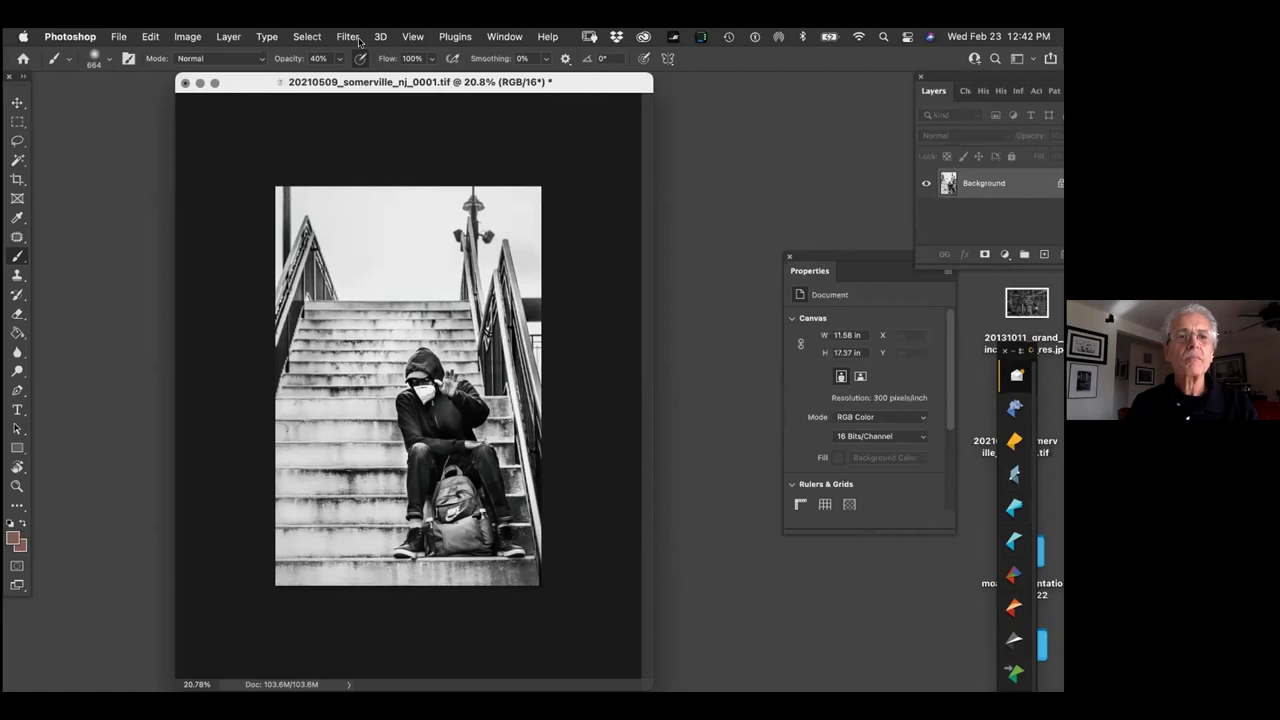
pyautogui.click(346, 37)
pyautogui.moveTo(478, 414)
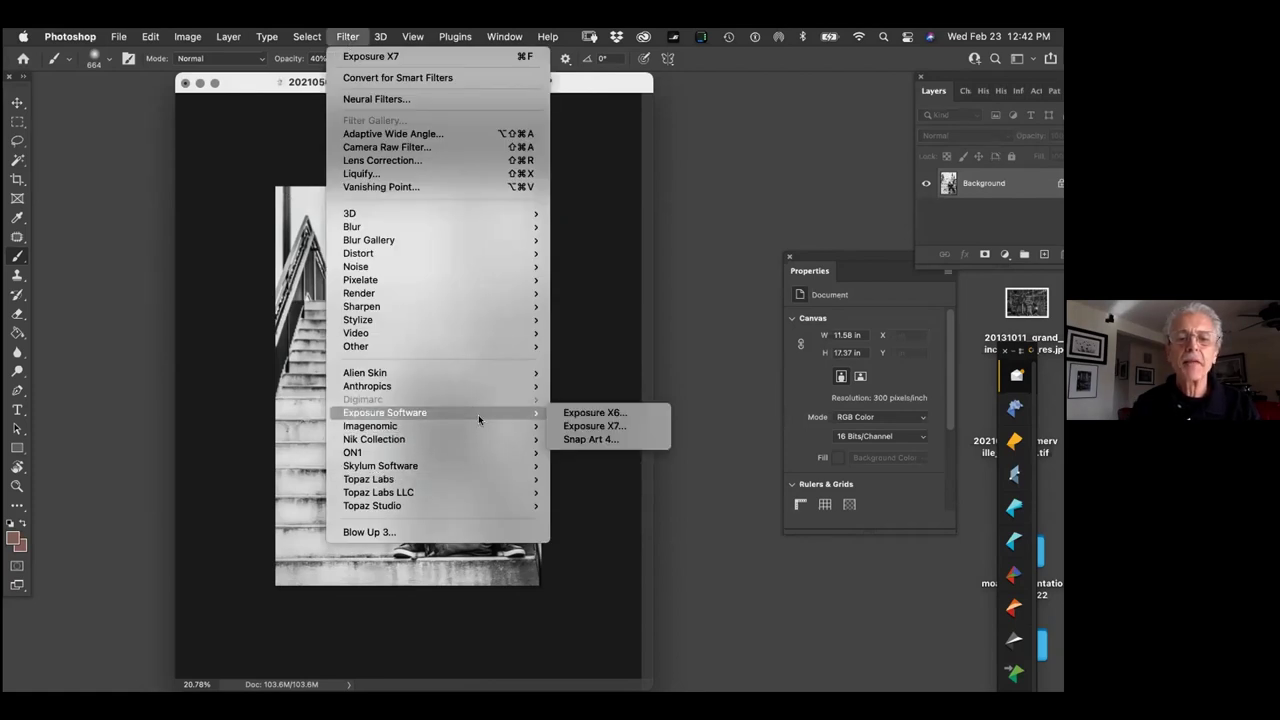
pyautogui.click(600, 427)
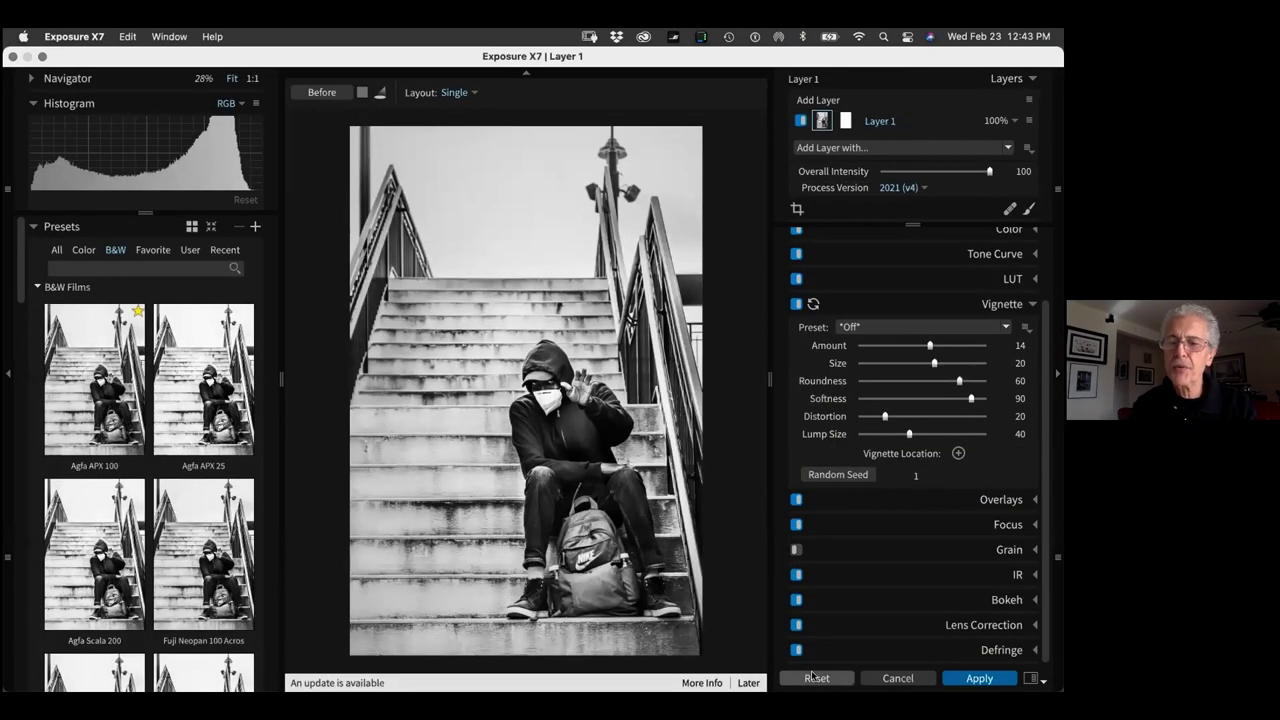
pyautogui.click(815, 677)
# Enable a border overlay, try Grunge 3 and Print 2, choose the Print 4 border and apply it
pyautogui.click(938, 303)
pyautogui.click(928, 416)
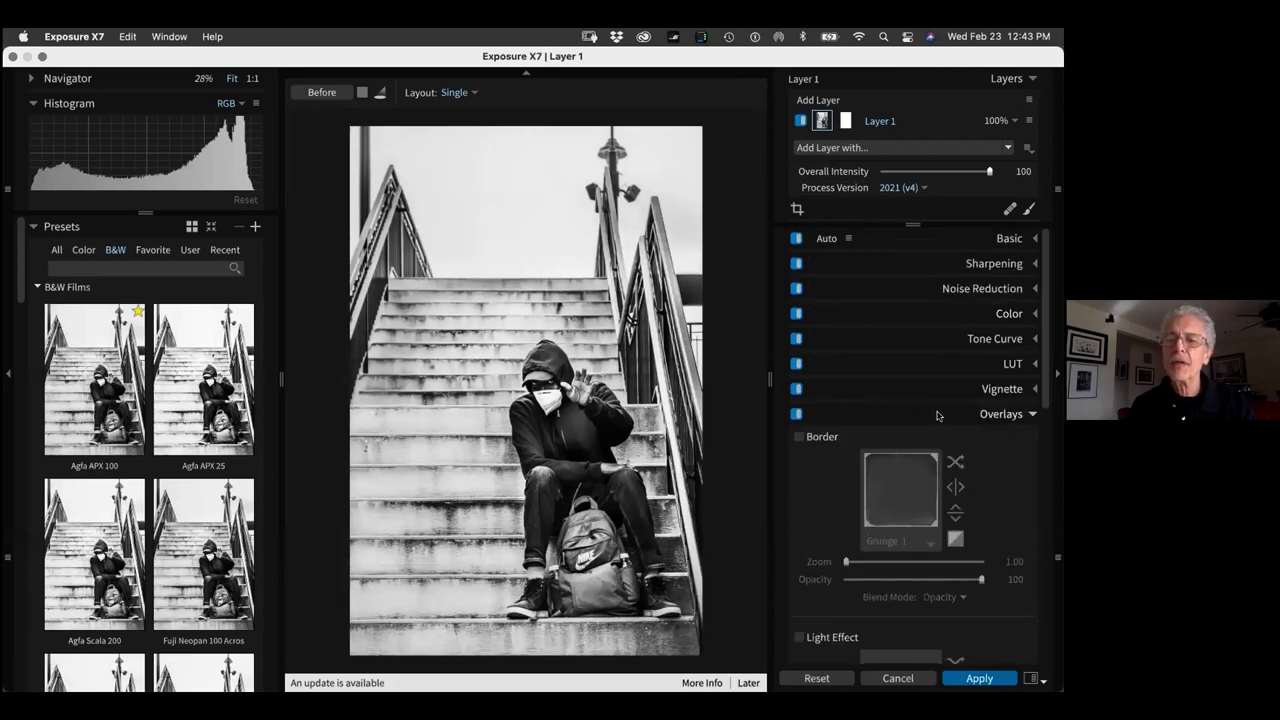
pyautogui.click(814, 443)
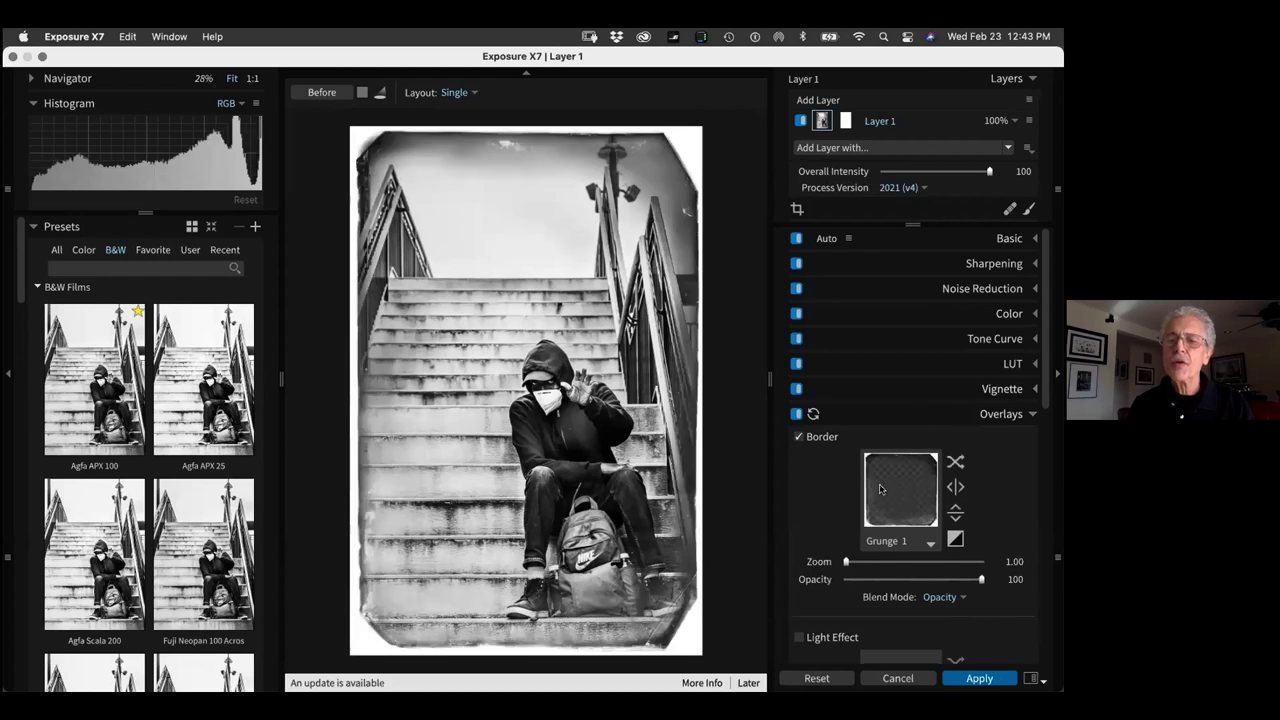
pyautogui.click(898, 484)
pyautogui.click(701, 246)
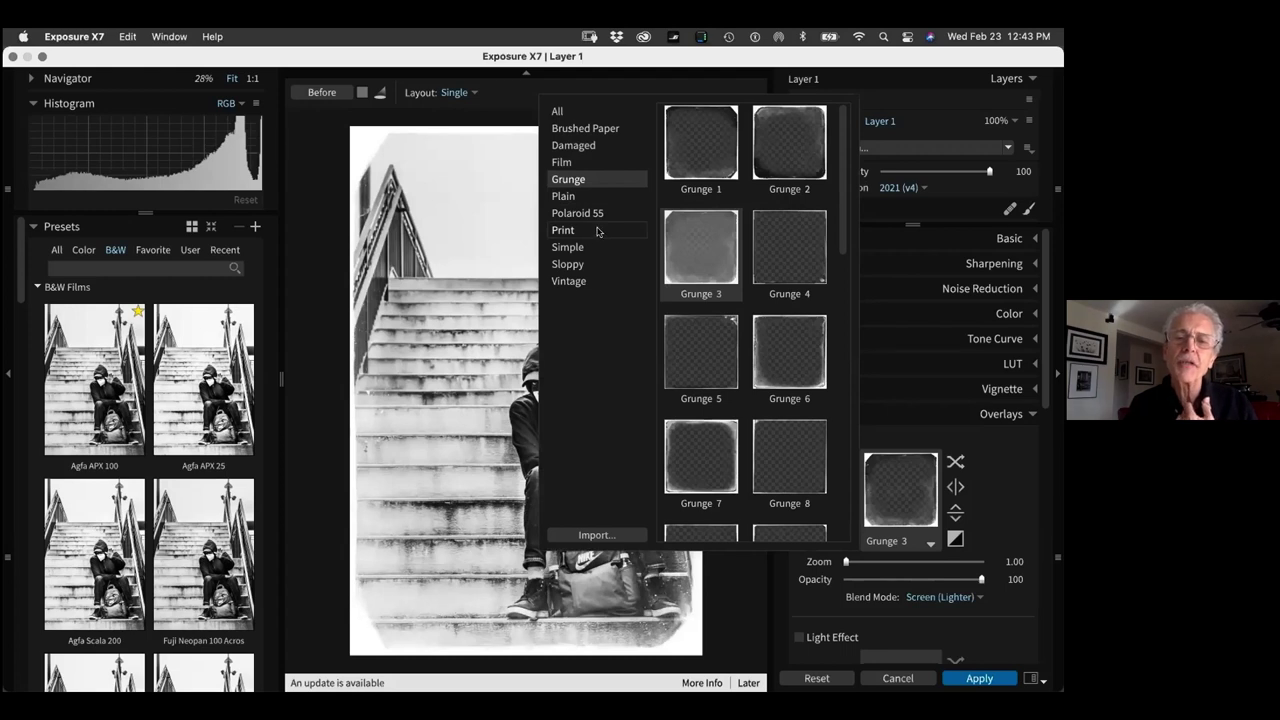
pyautogui.click(601, 232)
pyautogui.click(775, 193)
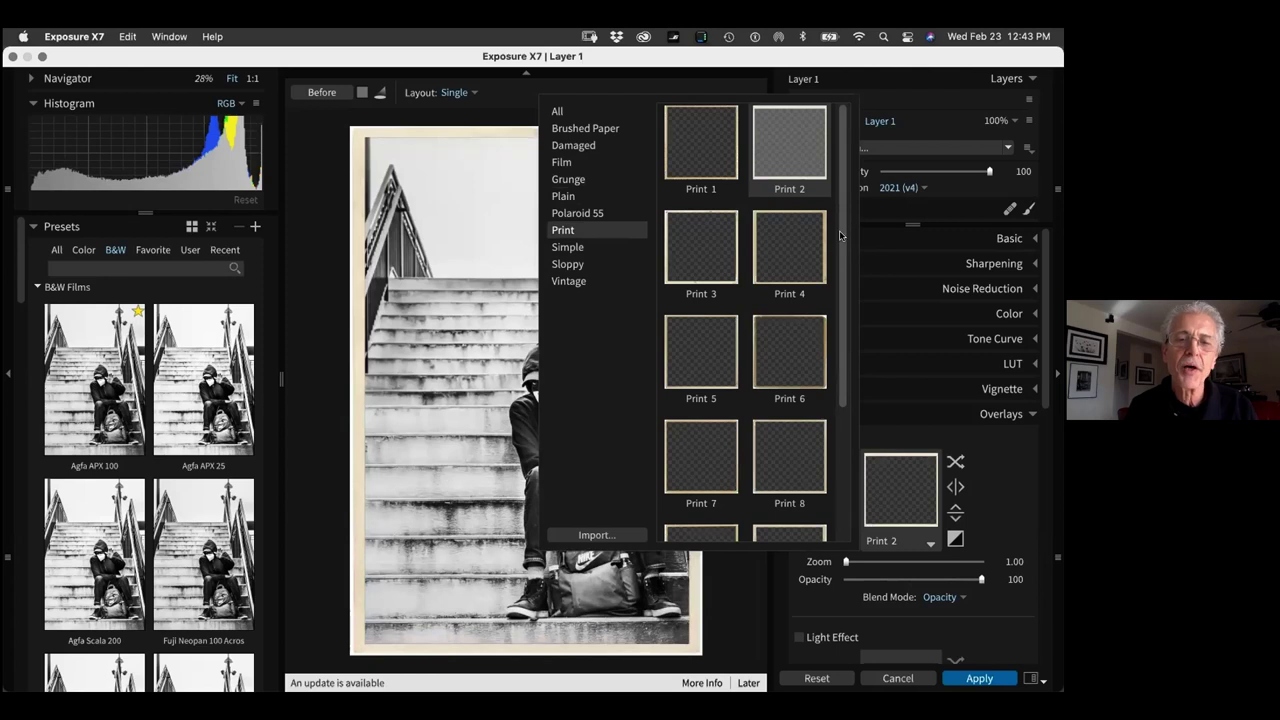
pyautogui.click(784, 246)
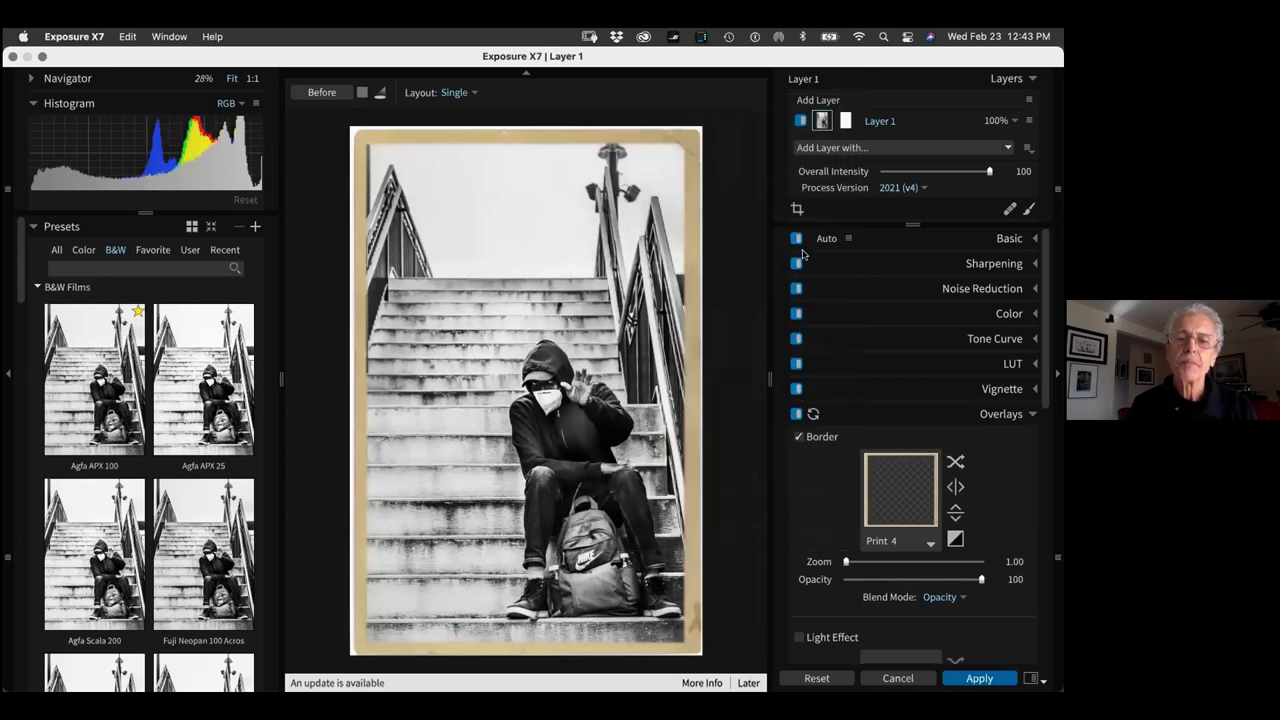
pyautogui.click(975, 678)
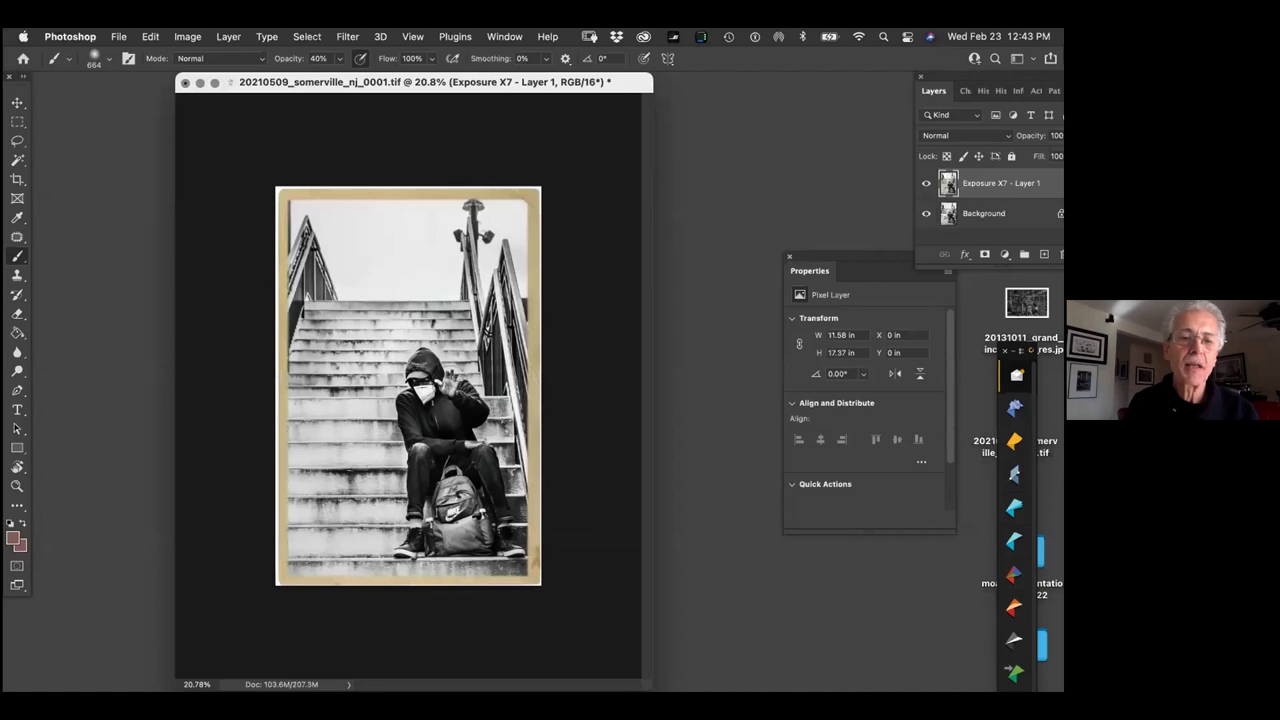
# Set the border layer's blend mode to Luminosity, then save and close the TIFF without image compression
pyautogui.click(948, 138)
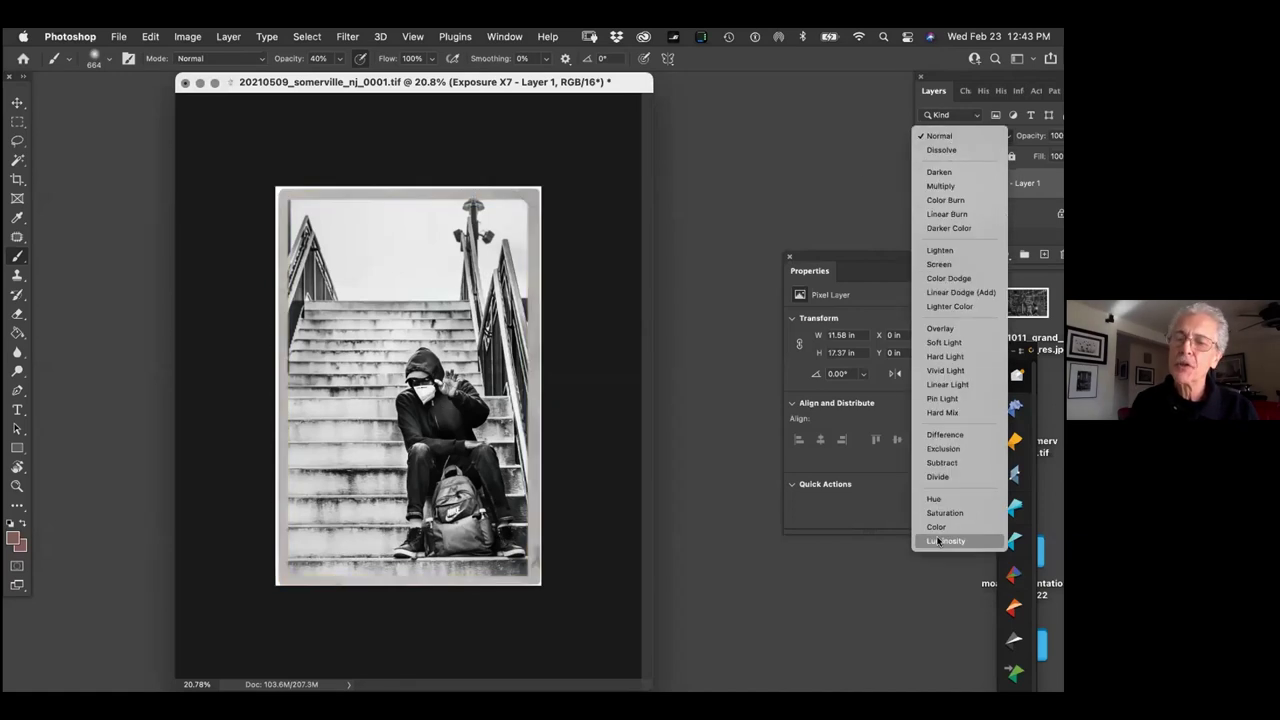
pyautogui.click(945, 540)
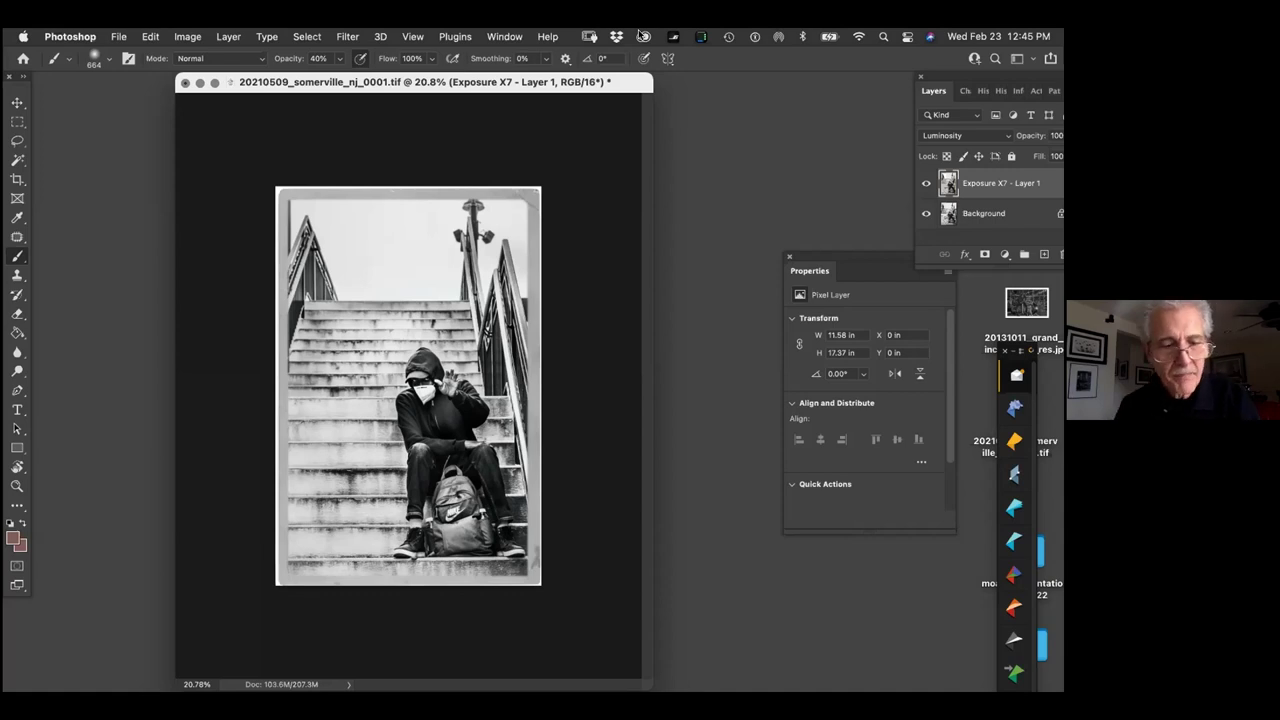
pyautogui.press('super+w')
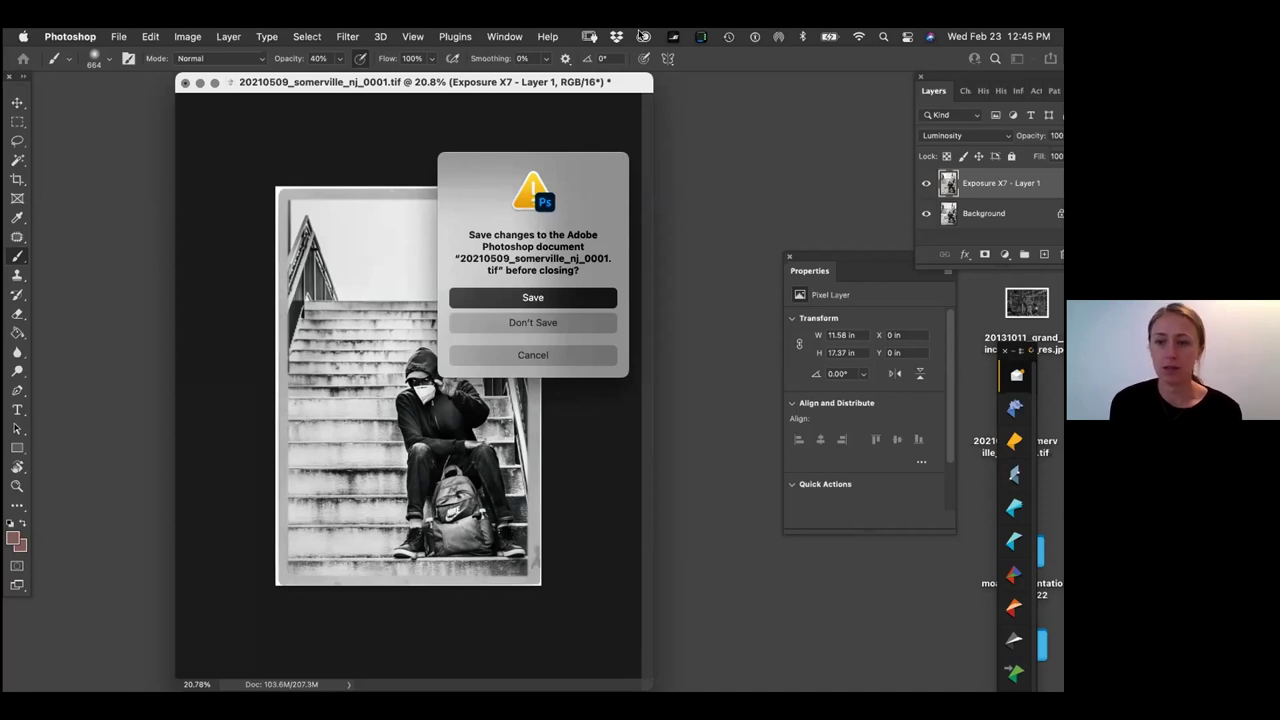
pyautogui.press('Return')
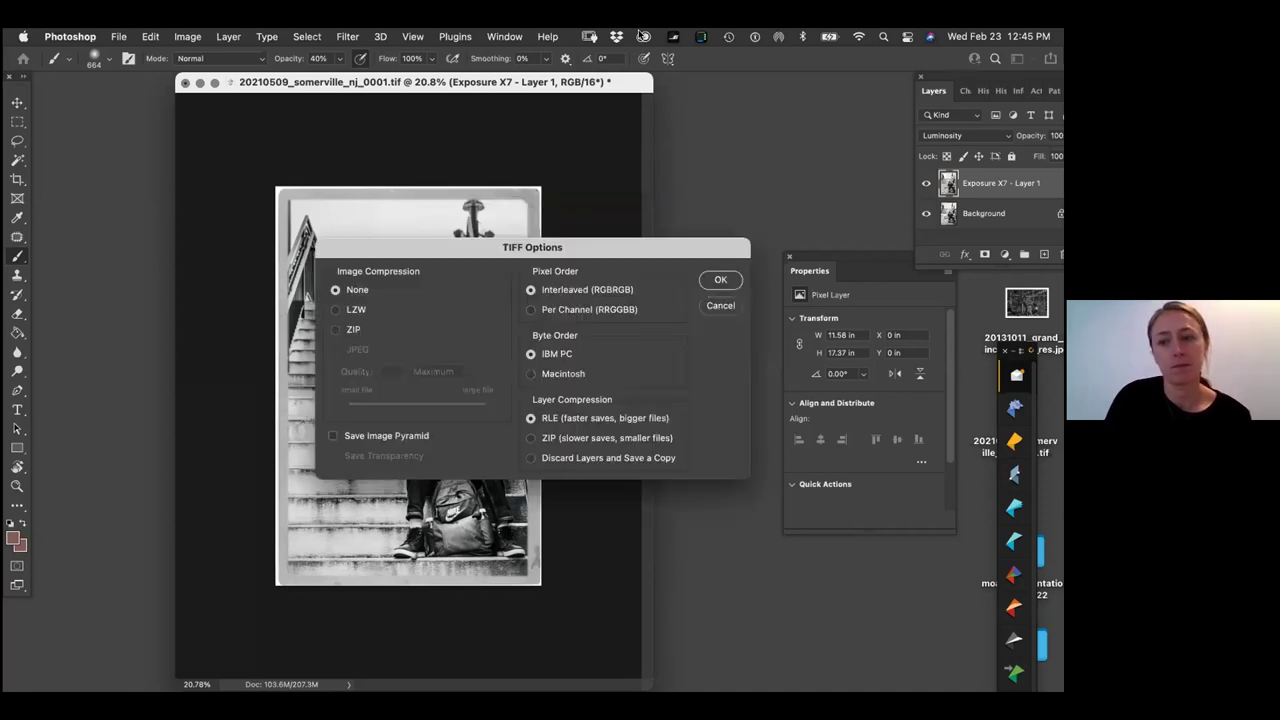
pyautogui.click(720, 280)
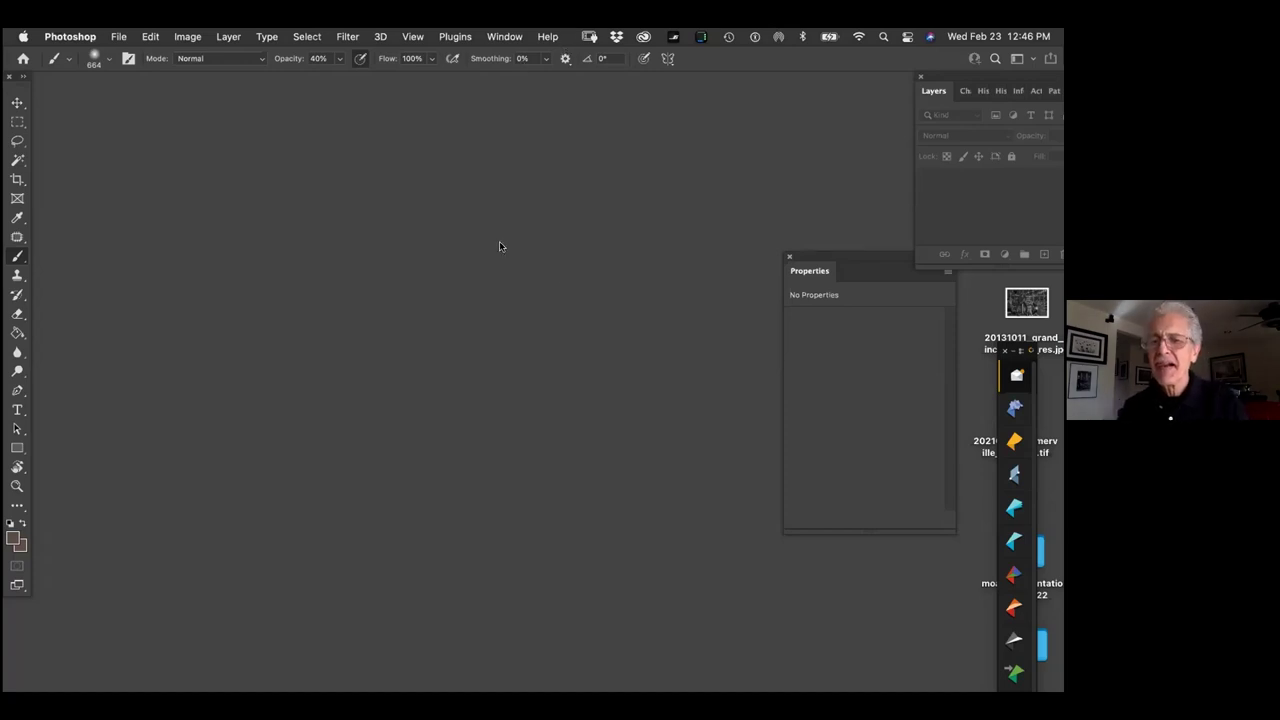
# Switch to Lightroom Classic and select the photo 20210921_water_tower_0007.tif
pyautogui.moveTo(910, 690)
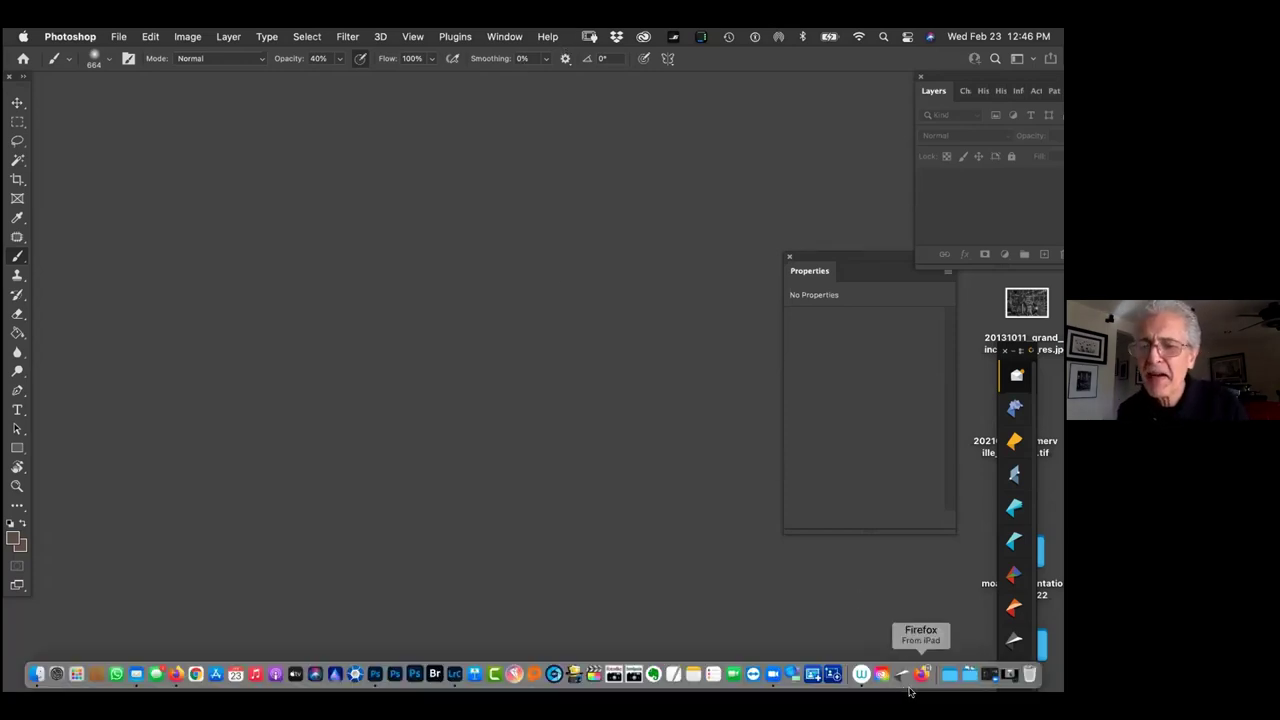
pyautogui.click(1006, 677)
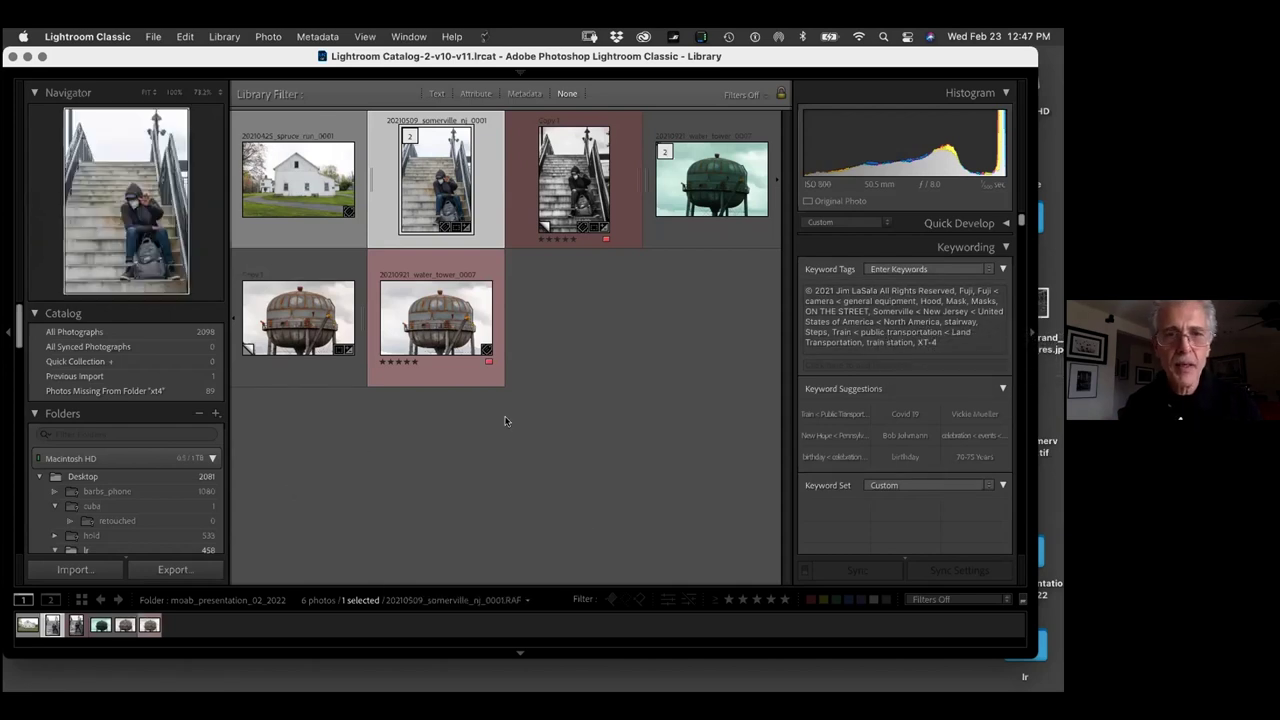
pyautogui.click(456, 264)
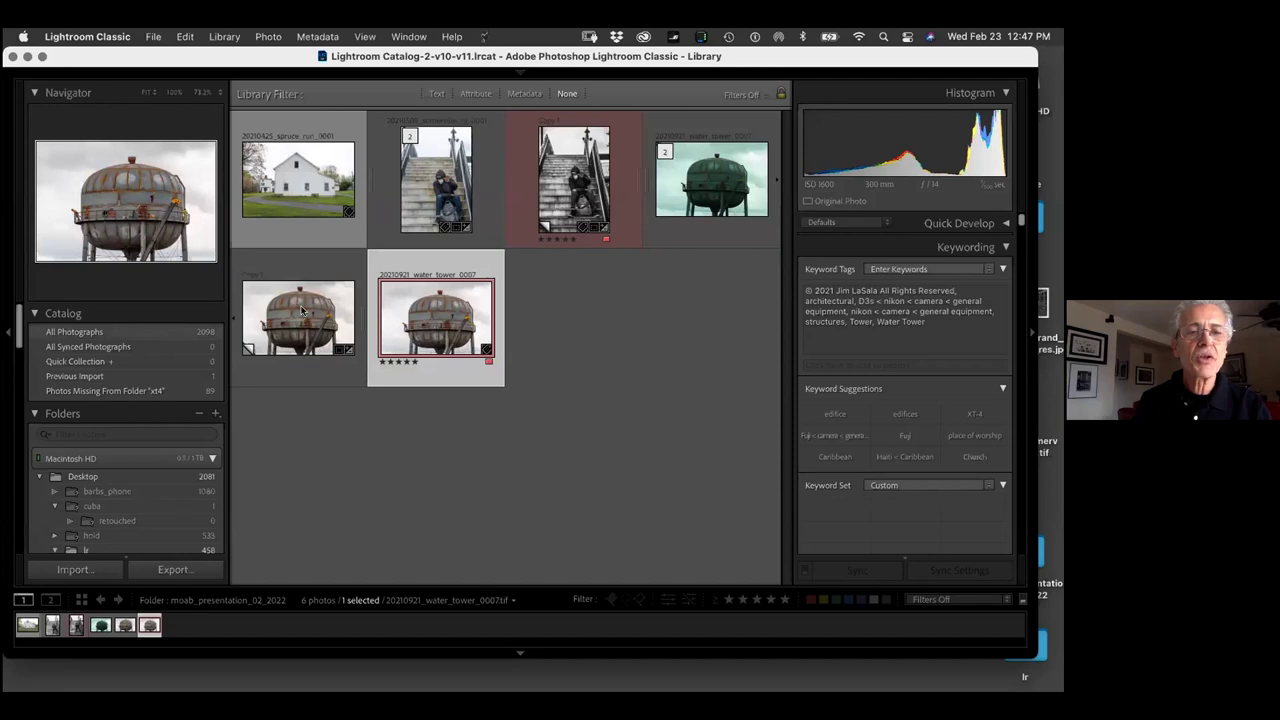
# Search all photographs in the catalog for "water tower" in any searchable field, then clear the search
pyautogui.click(156, 332)
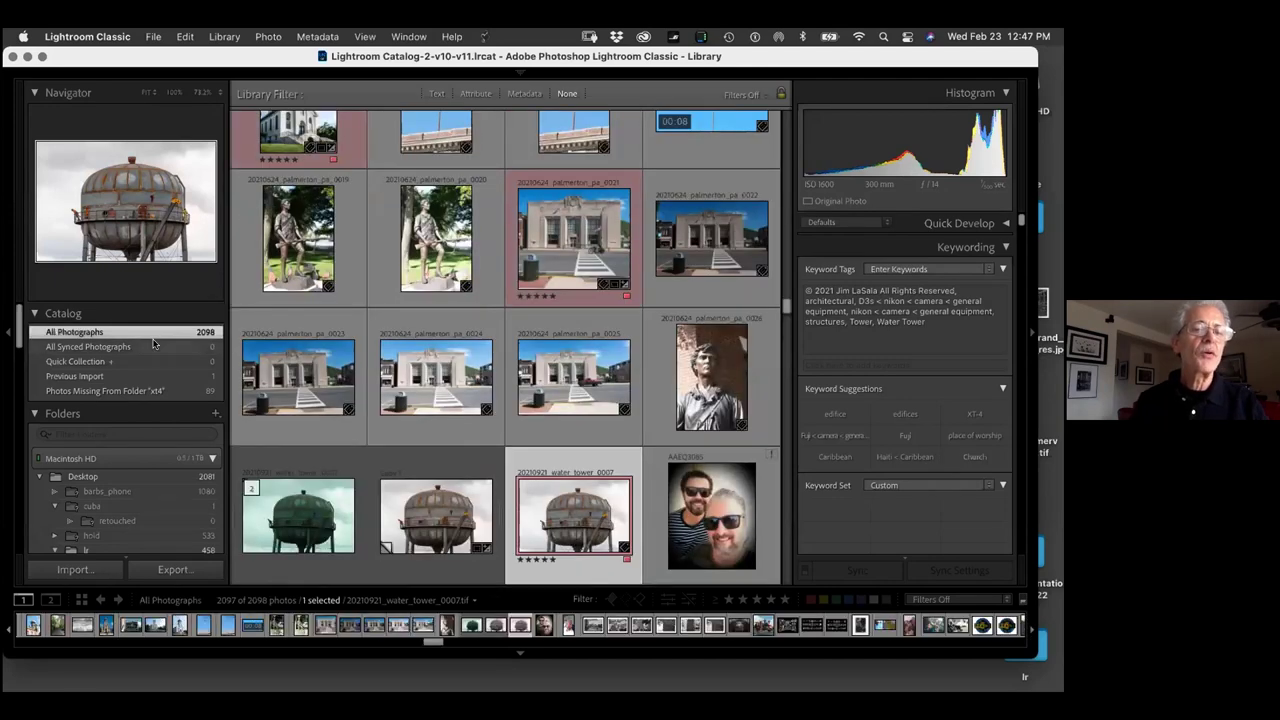
pyautogui.click(436, 93)
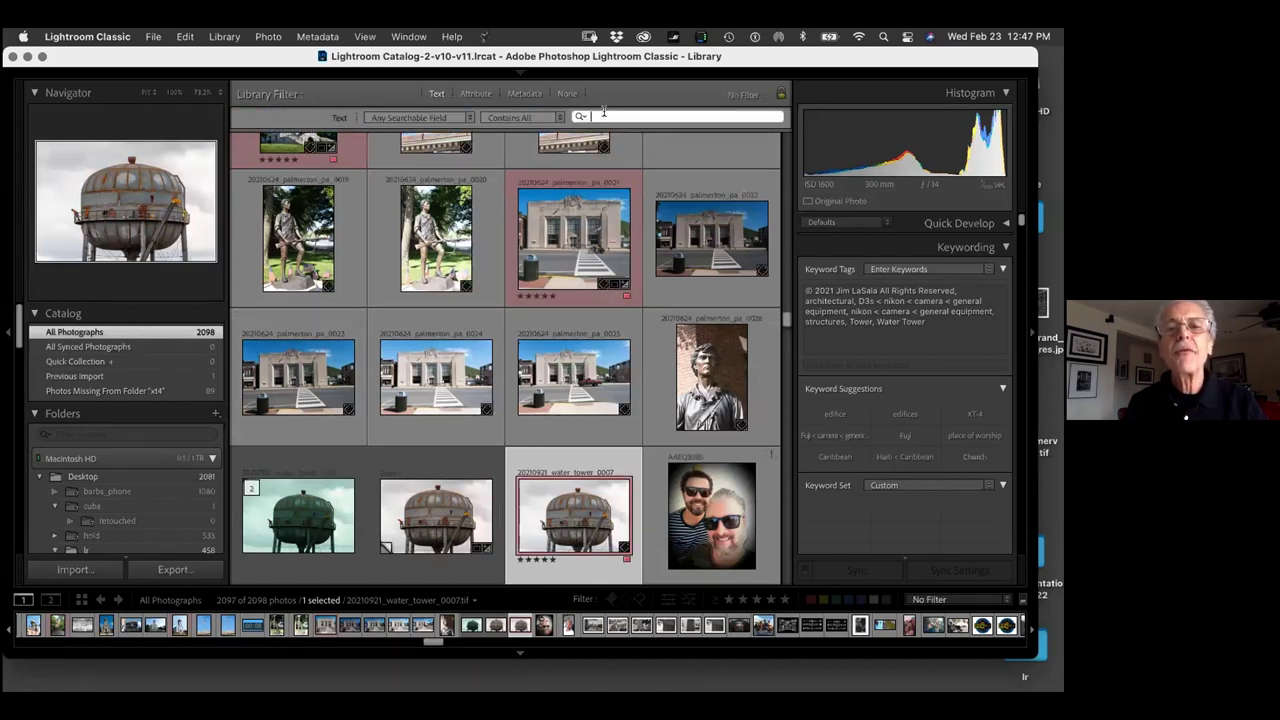
pyautogui.write('water tower')
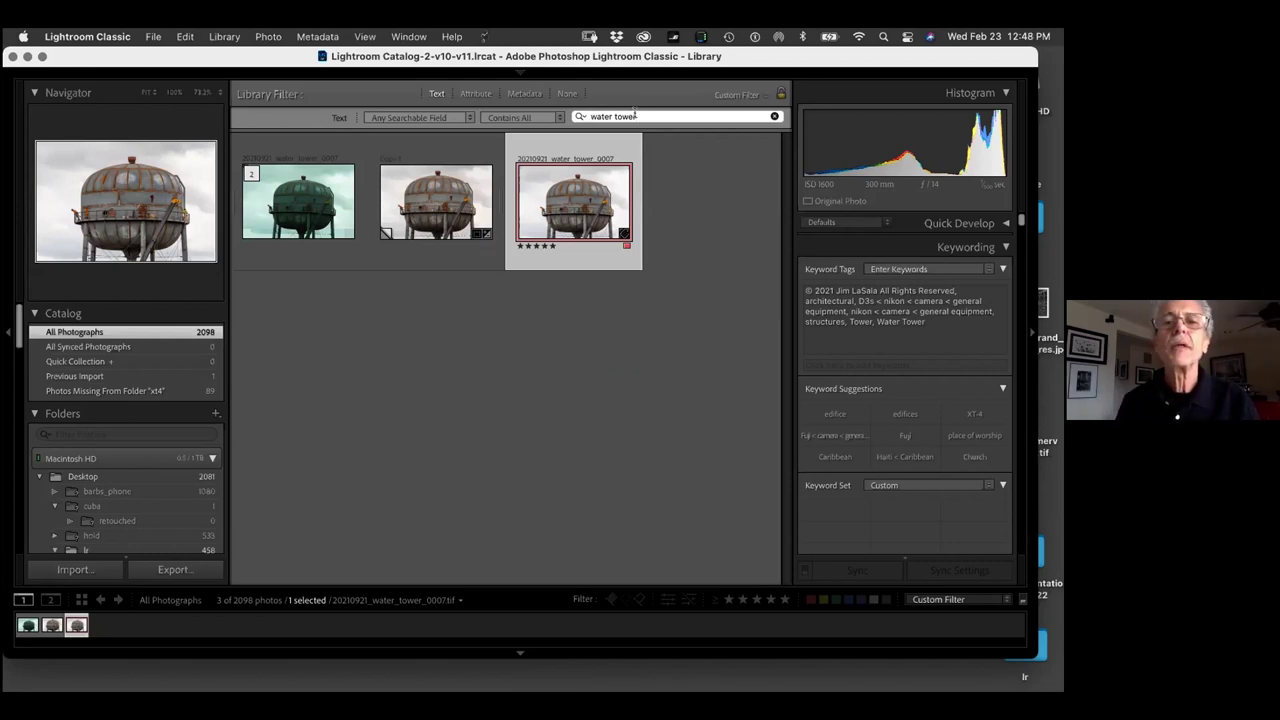
pyautogui.press('super+a')
pyautogui.press('BackSpace')
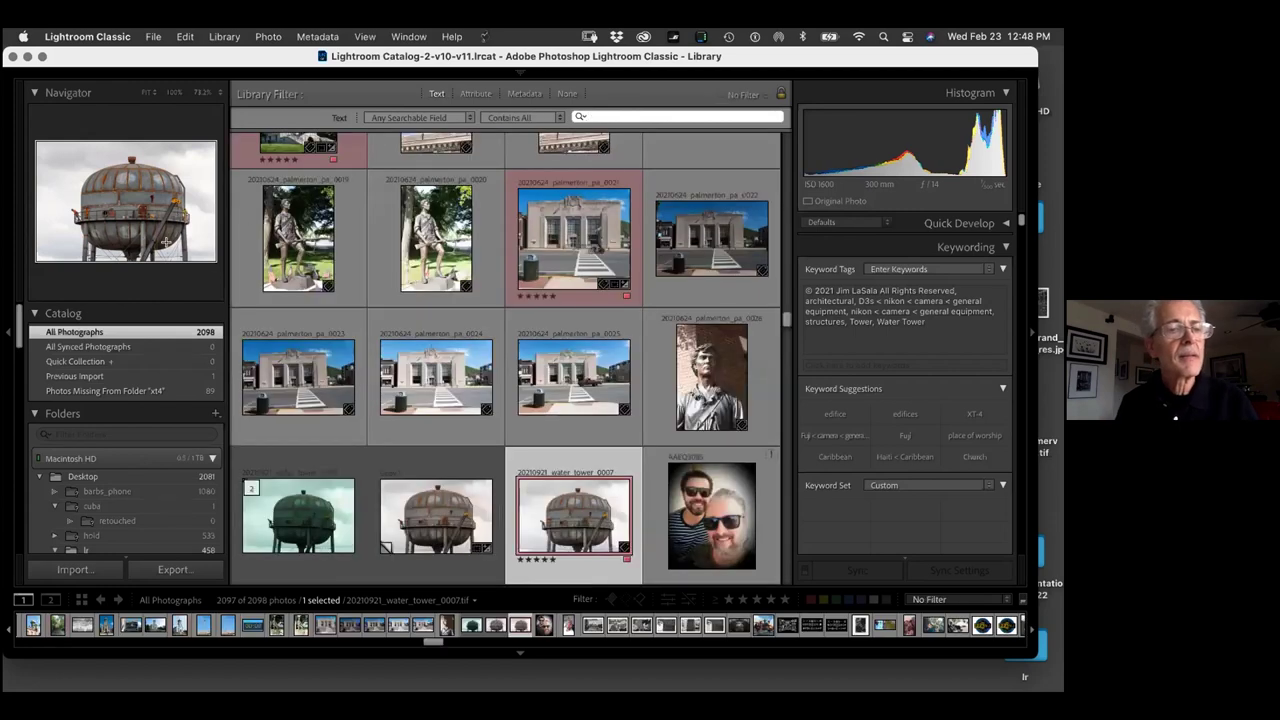
# Open the barn photo 20210425_spruce_run_0001 from the moab_presentation_02_2022 folder in the Develop module
pyautogui.moveTo(16, 320); pyautogui.dragTo(36, 460)
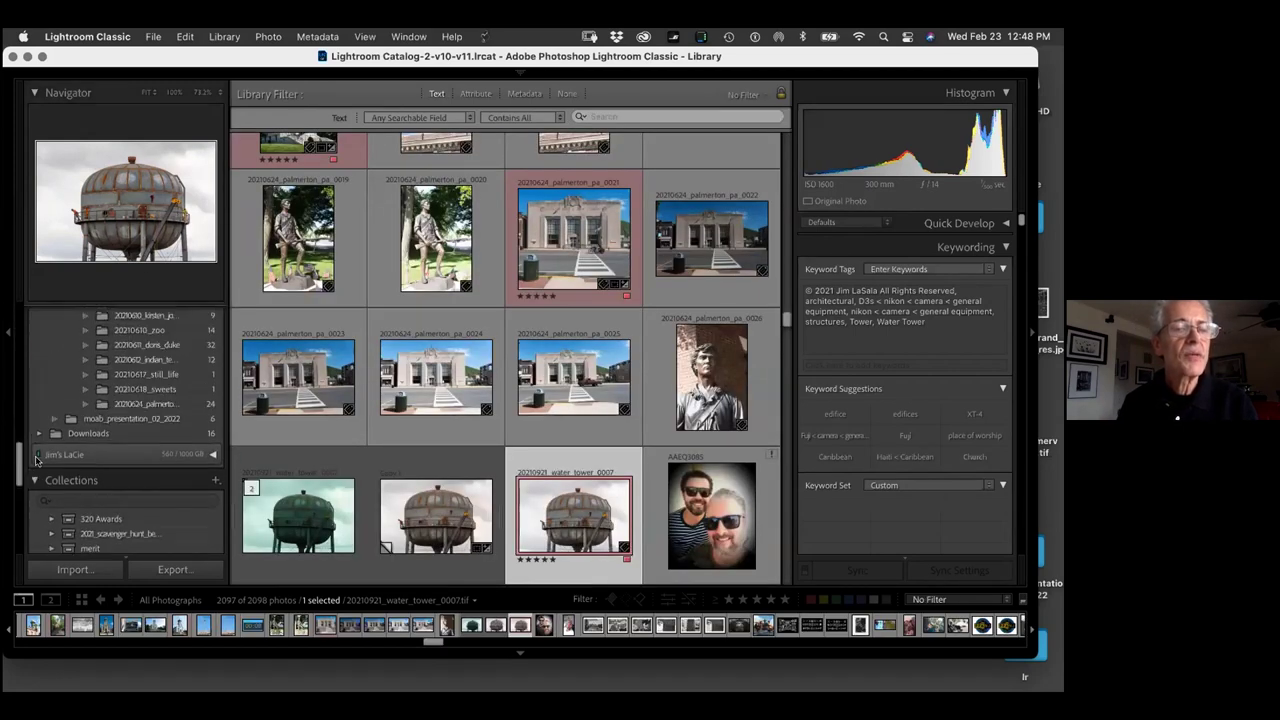
pyautogui.click(140, 418)
pyautogui.click(300, 183)
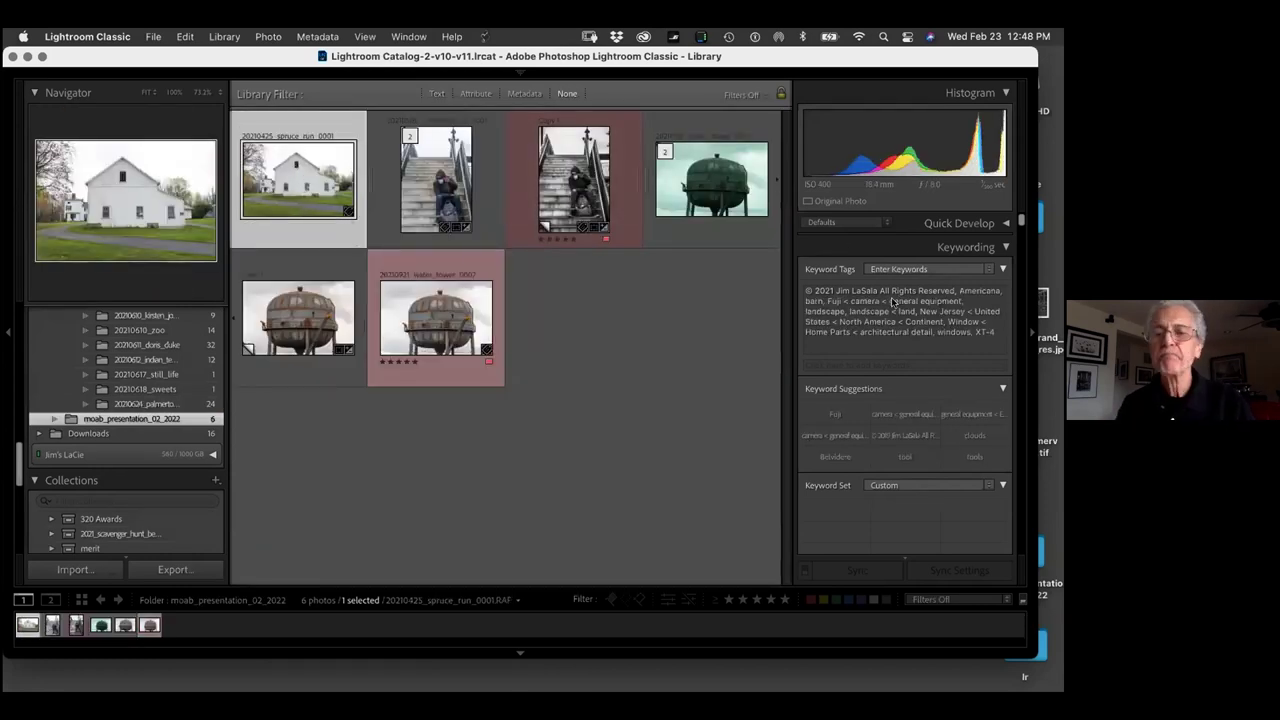
pyautogui.press('d')
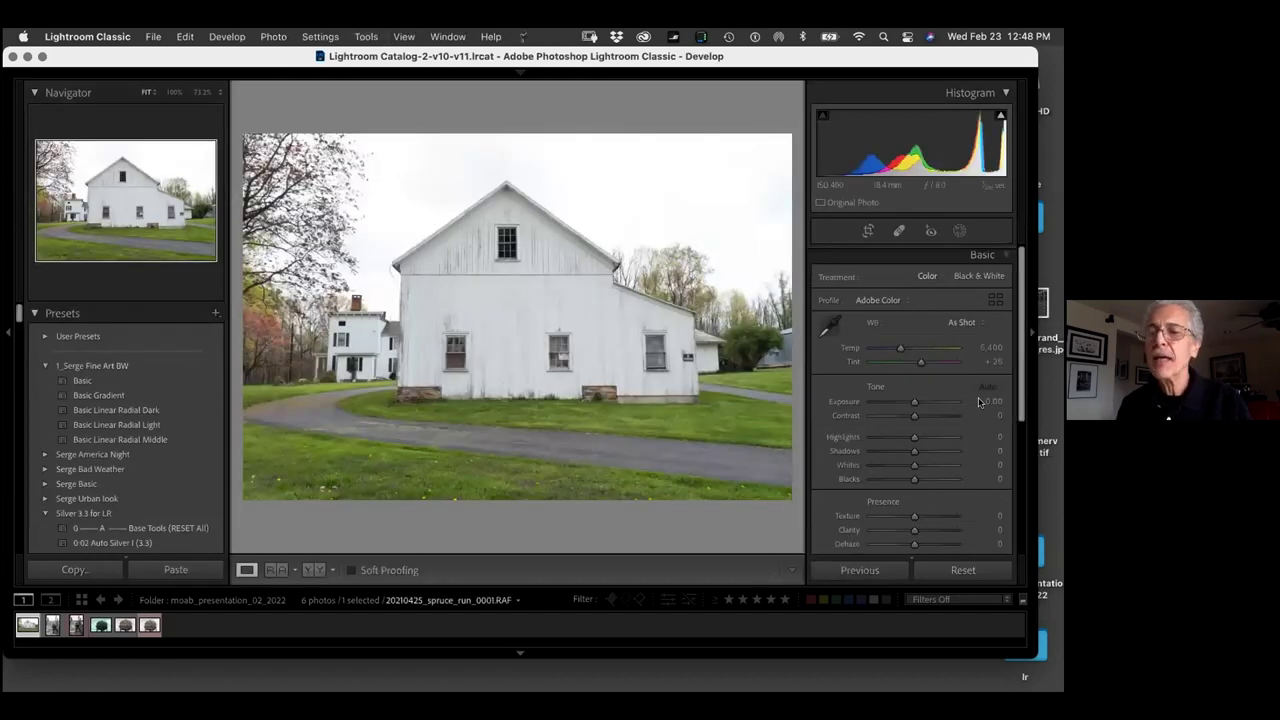
# Enable chromatic aberration removal and lens profile corrections for the barn photo
pyautogui.scroll(-5, 996, 511)
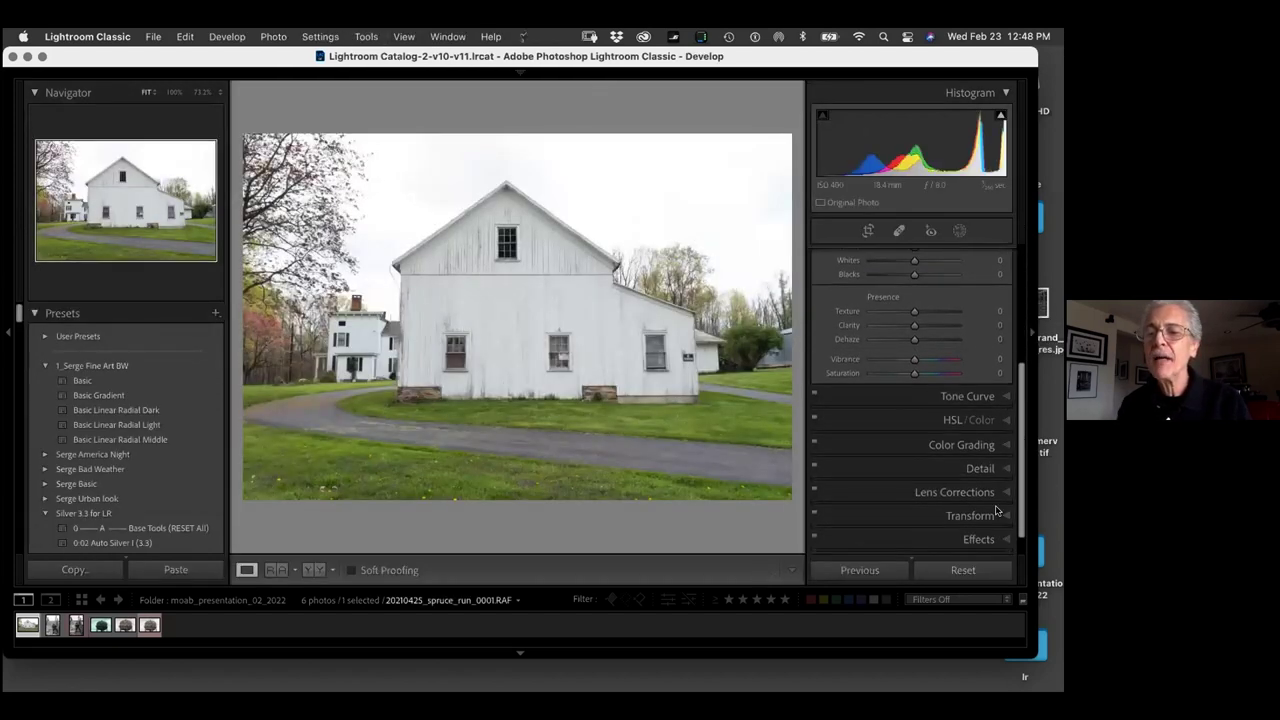
pyautogui.scroll(-2, 998, 510)
pyautogui.click(897, 466)
pyautogui.click(823, 360)
pyautogui.scroll(-2, 1019, 420)
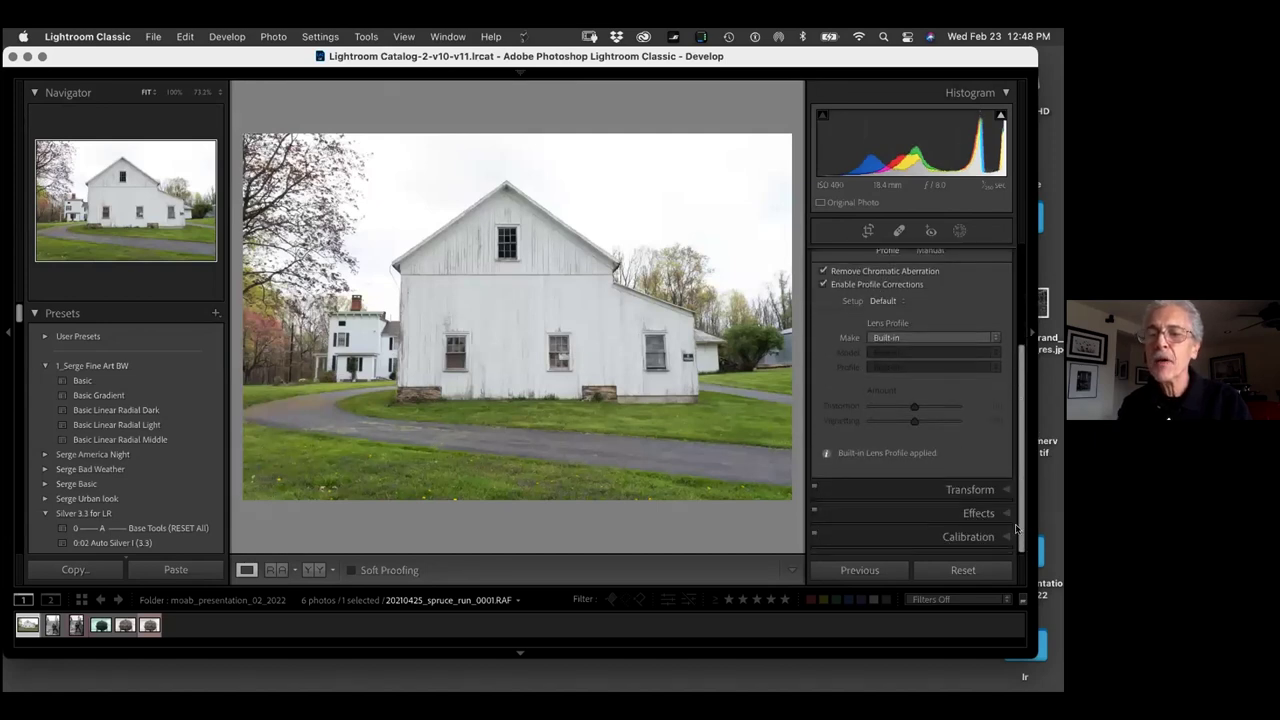
# Straighten the barn with the Auto Upright transform and crop the photo tighter at its original aspect ratio
pyautogui.click(919, 492)
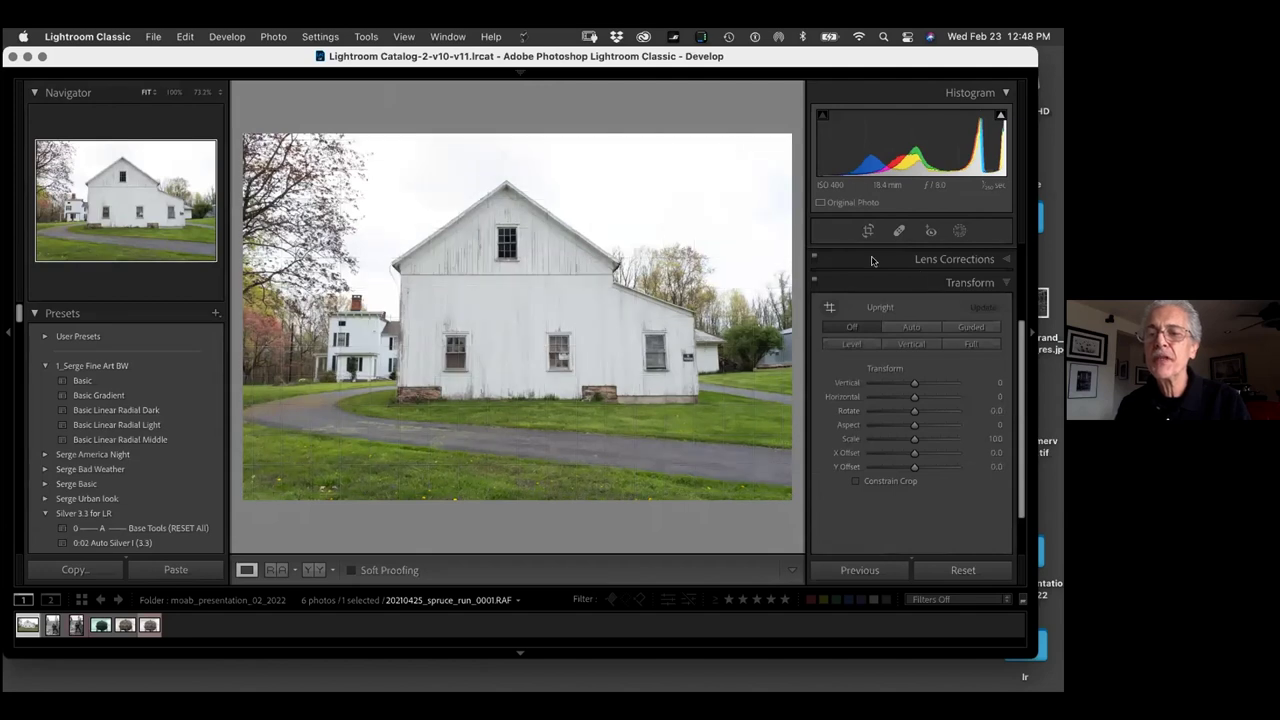
pyautogui.click(911, 327)
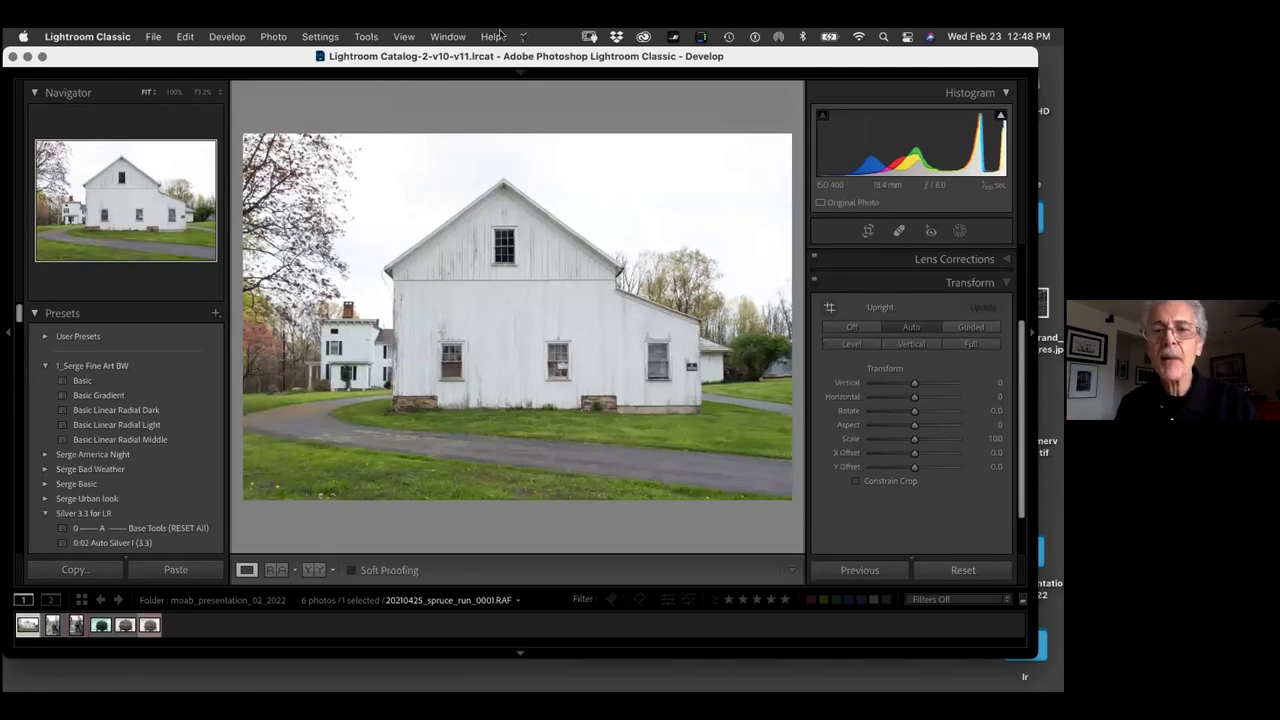
pyautogui.press('r')
pyautogui.moveTo(786, 135); pyautogui.dragTo(765, 158)
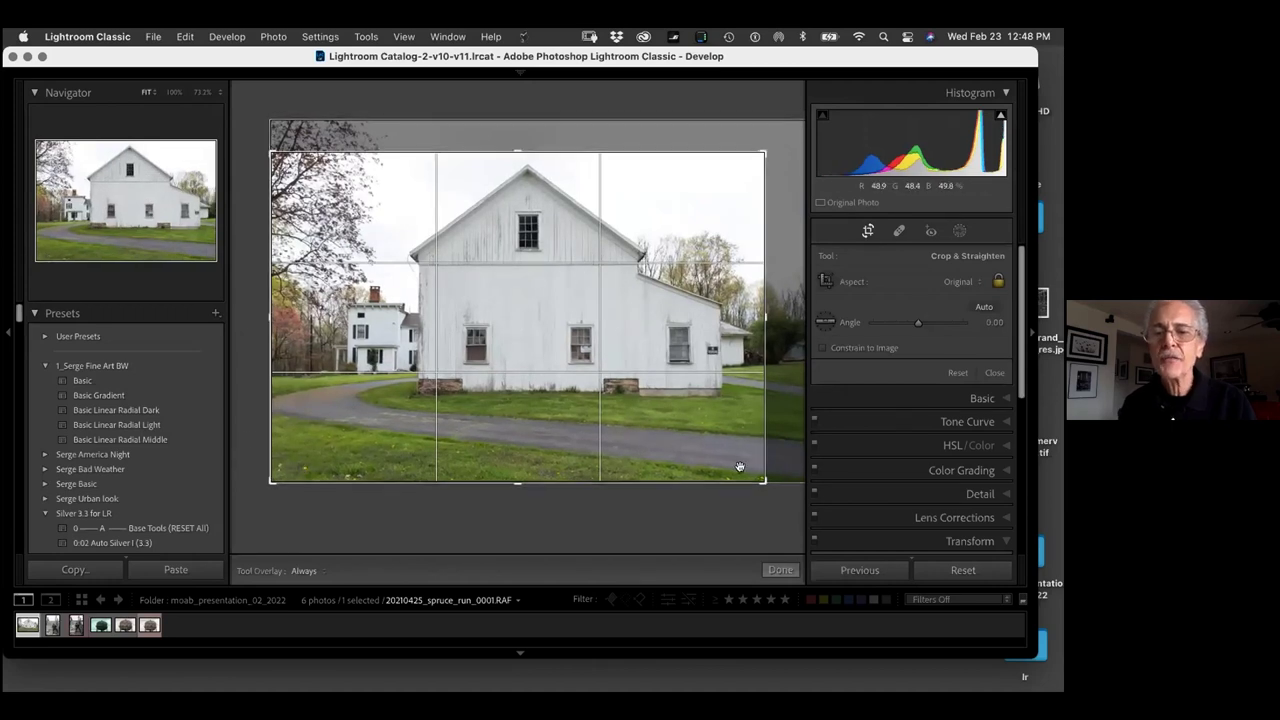
pyautogui.moveTo(583, 360)
pyautogui.mouseDown()
pyautogui.moveTo(585, 376)
pyautogui.moveTo(582, 364)
pyautogui.mouseUp()
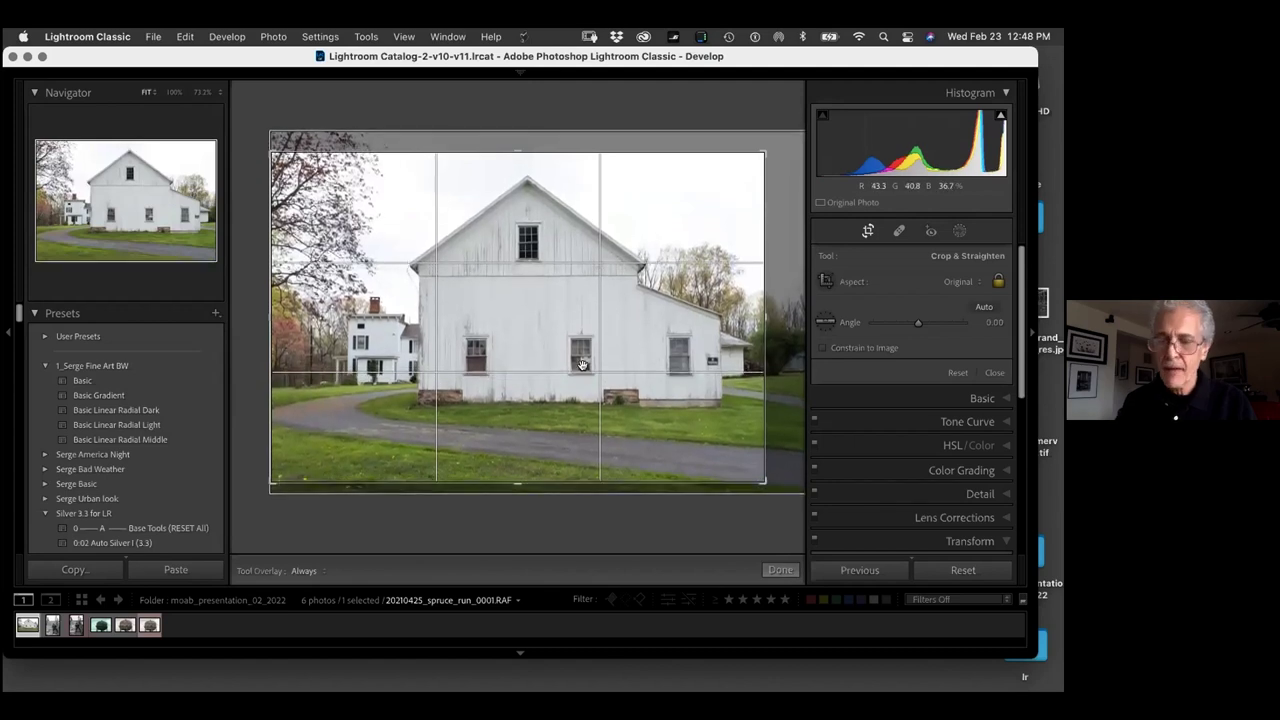
pyautogui.press('Return')
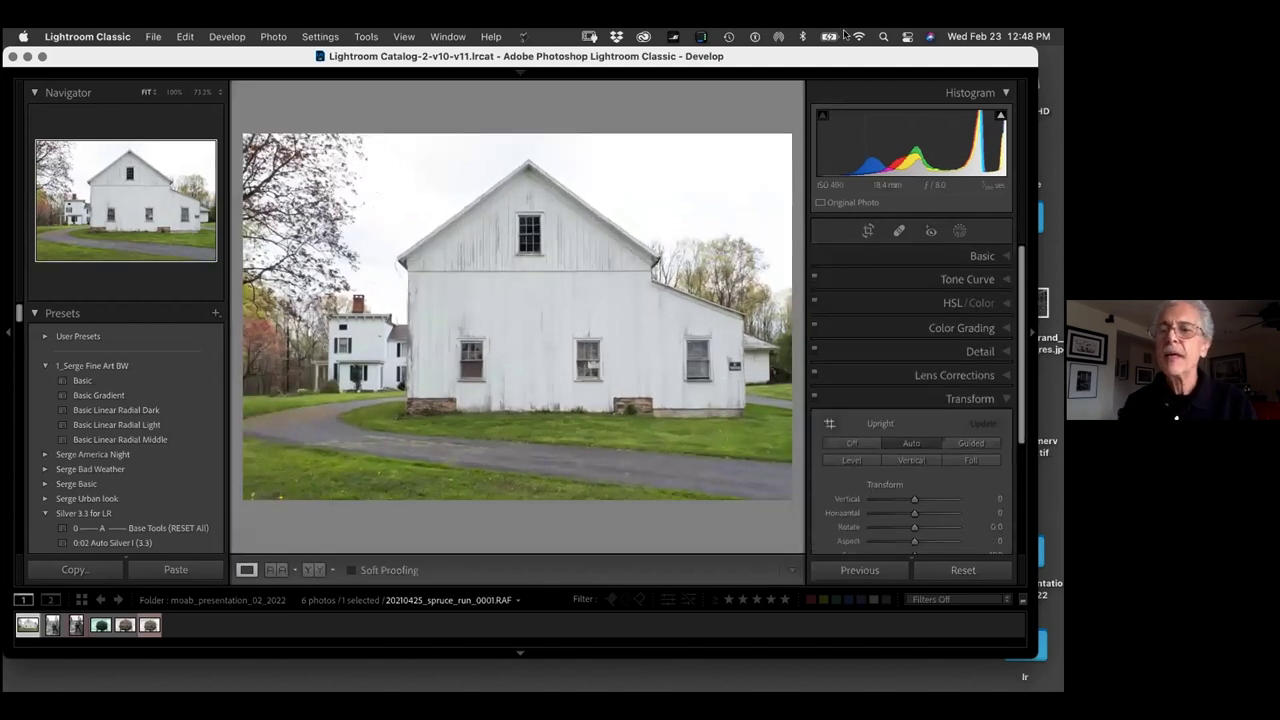
# Adjust the barn photo's basic tone with Highlights at -100, Shadows at +36 and Blacks at -53
pyautogui.click(938, 260)
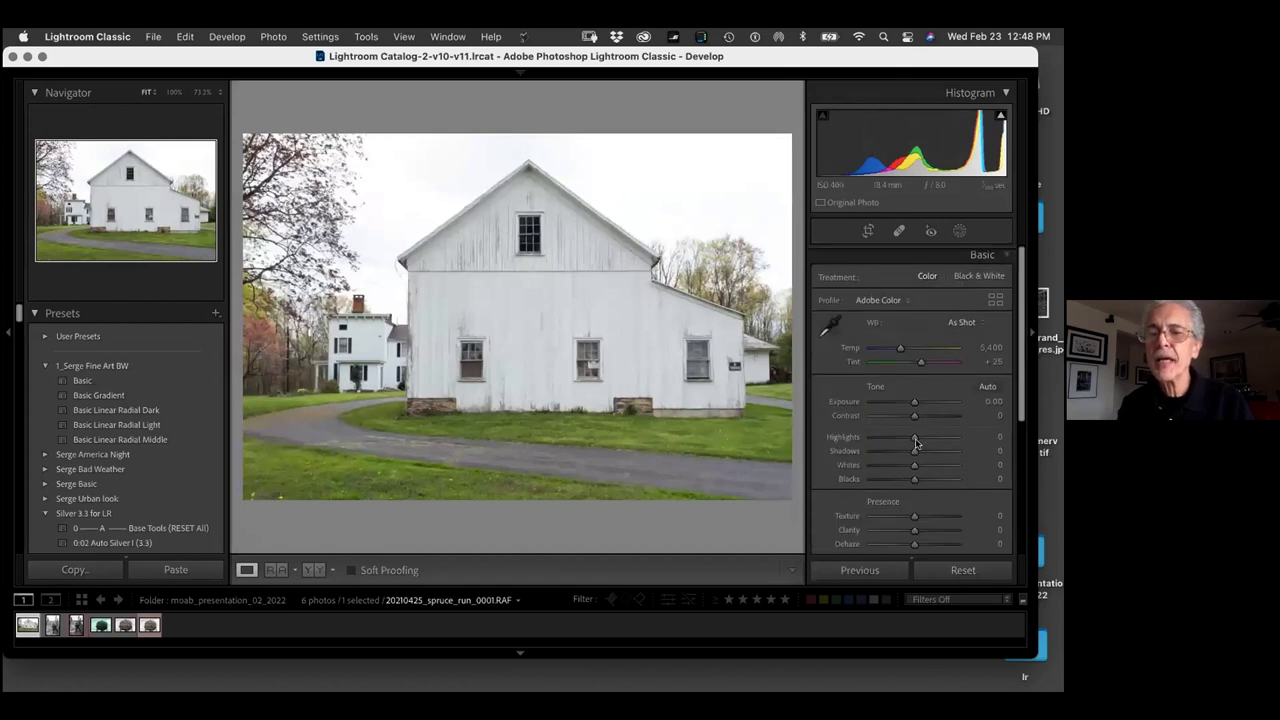
pyautogui.moveTo(914, 437); pyautogui.dragTo(866, 438)
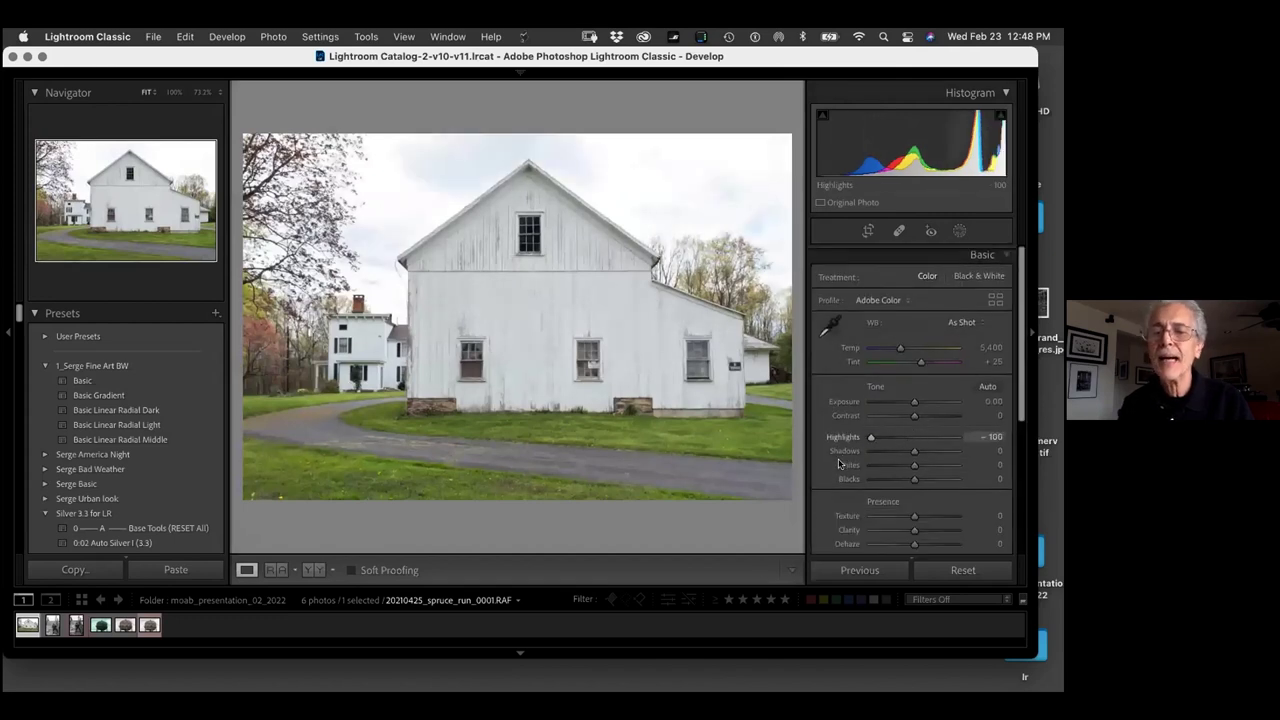
pyautogui.moveTo(915, 453); pyautogui.dragTo(892, 481)
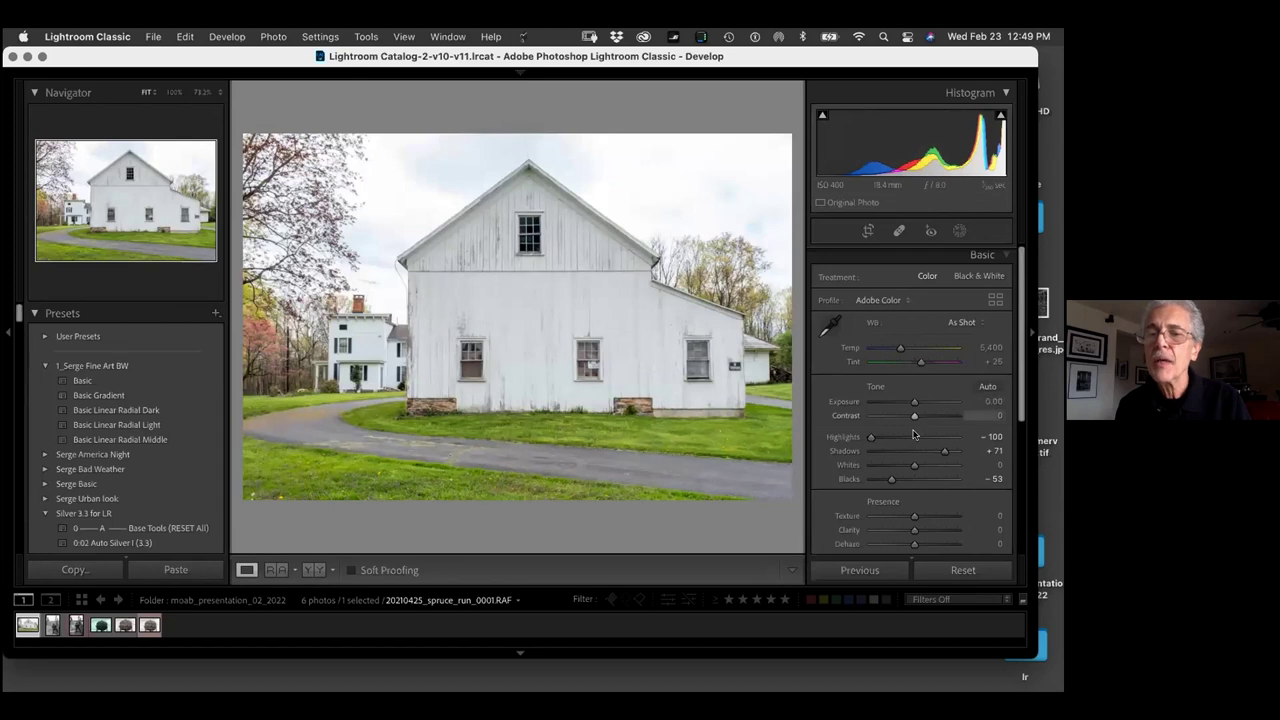
pyautogui.moveTo(941, 452); pyautogui.dragTo(926, 452)
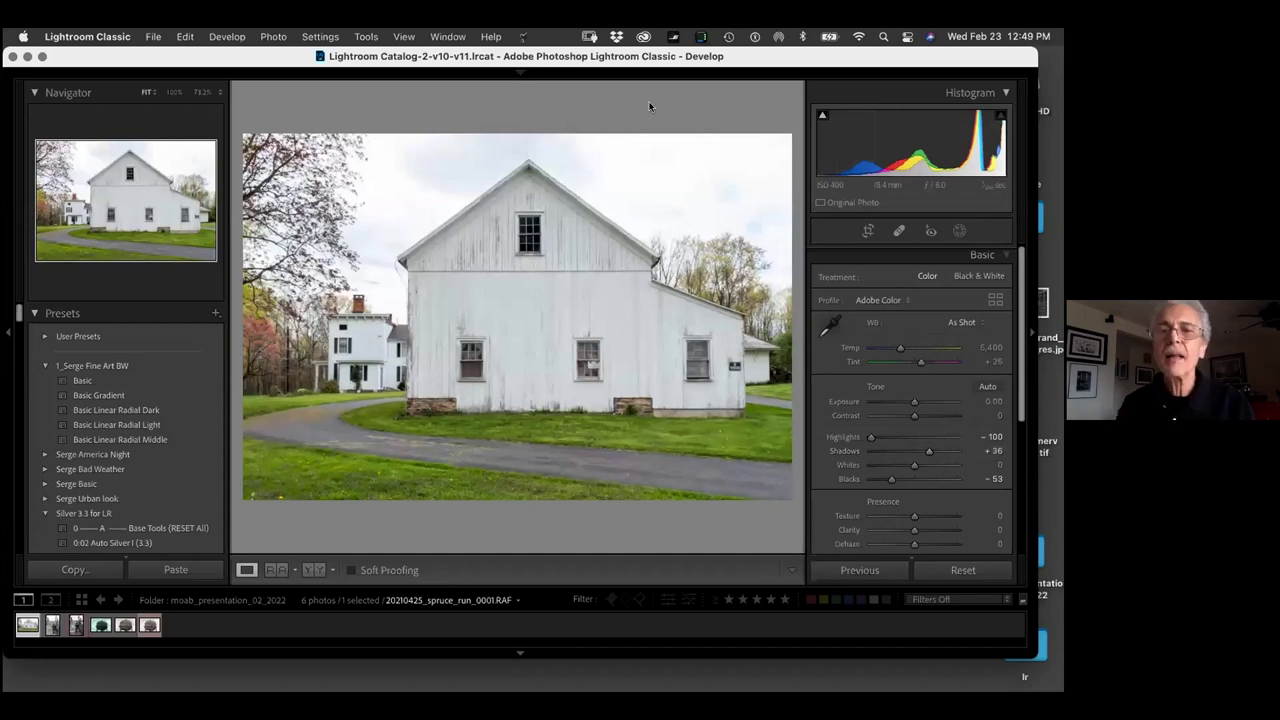
# Add a linear gradient mask rising from the foreground grass to the barn's lower wall, with Shadows at -49
pyautogui.click(959, 230)
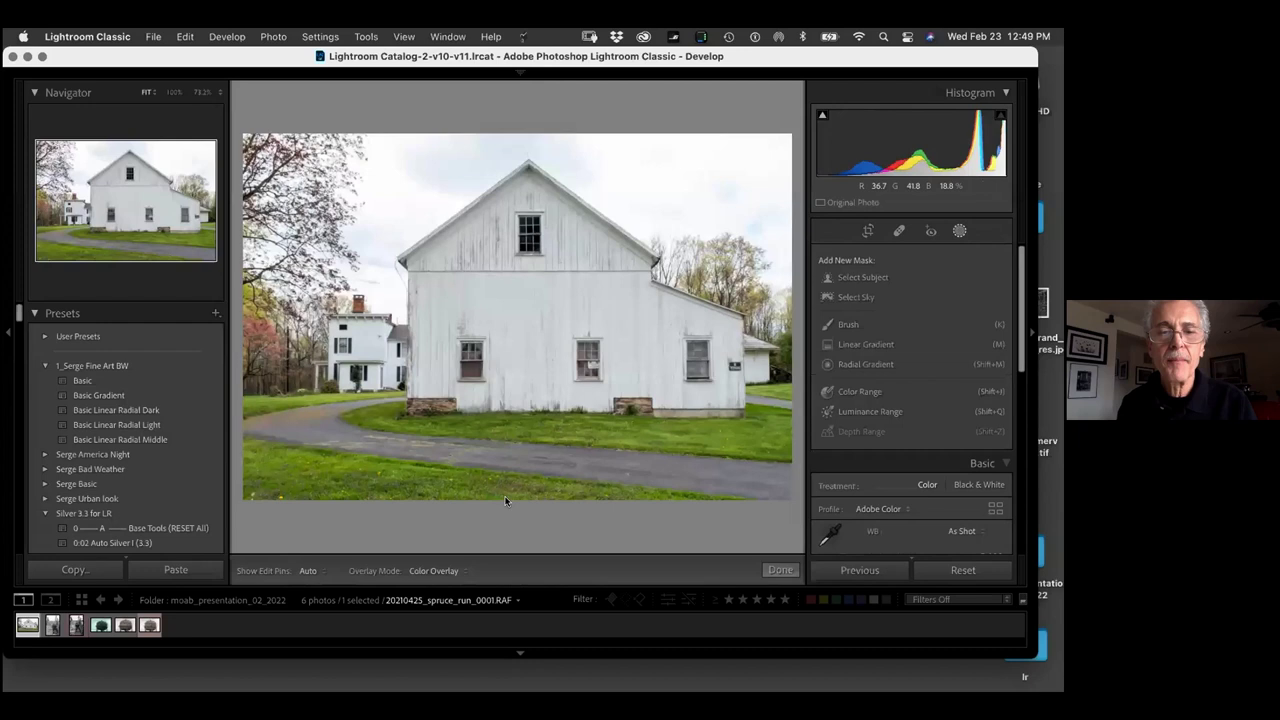
pyautogui.click(959, 230)
pyautogui.click(959, 230)
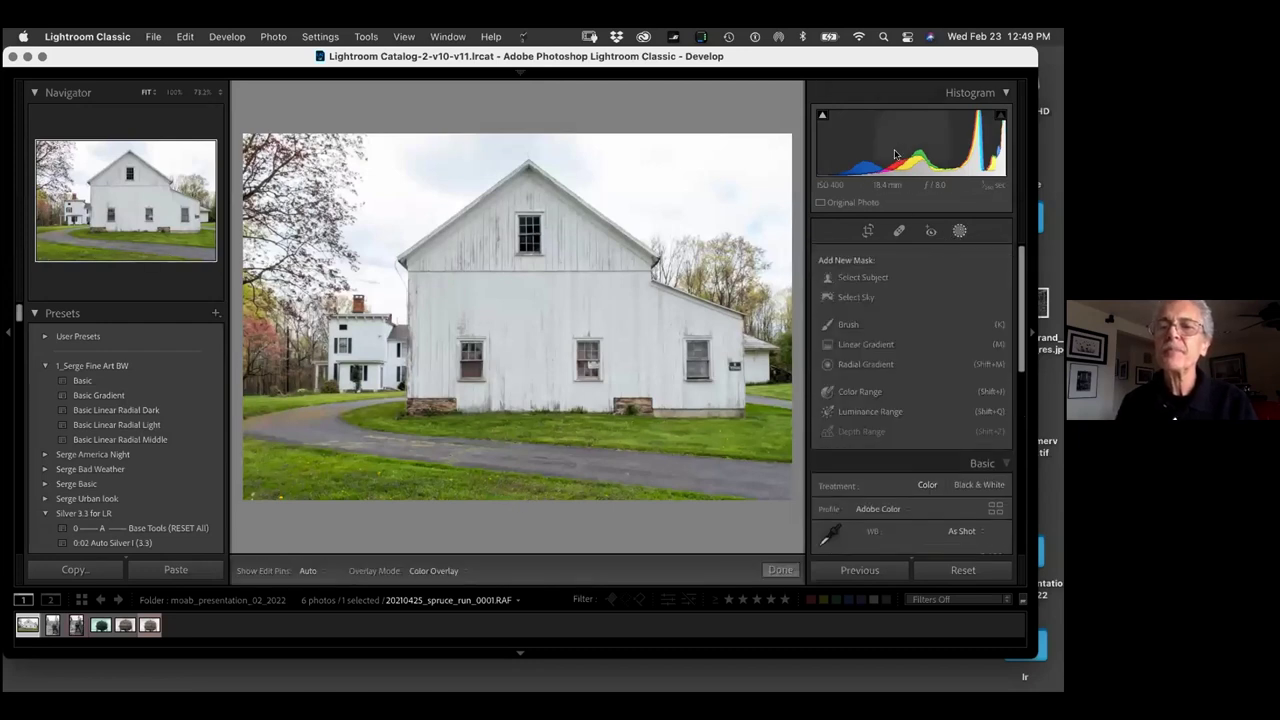
pyautogui.click(860, 345)
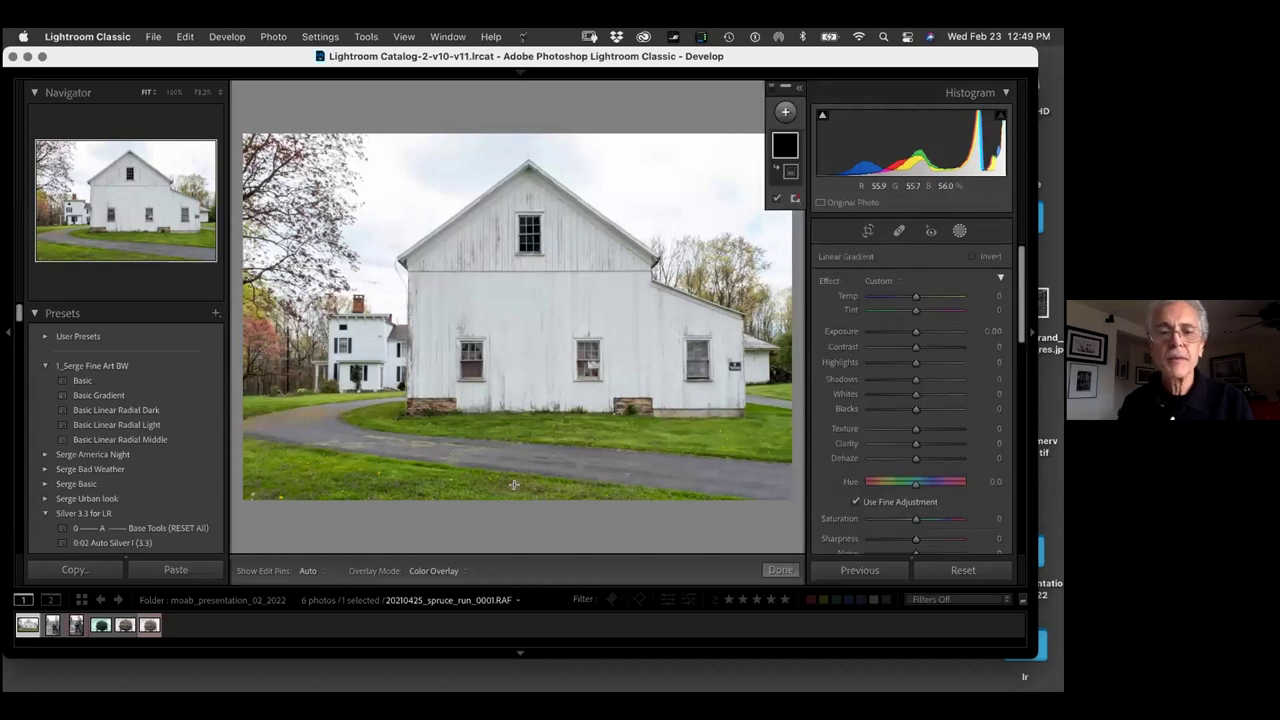
pyautogui.moveTo(523, 506); pyautogui.dragTo(532, 350)
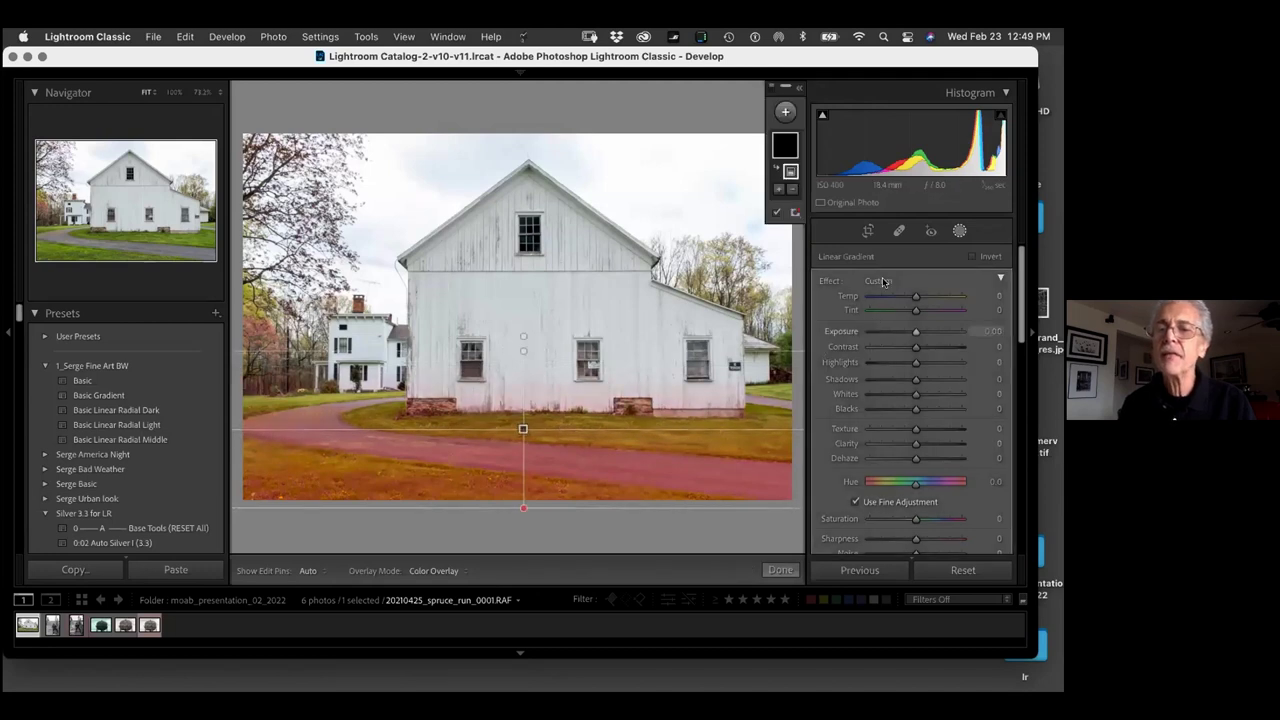
pyautogui.moveTo(915, 379); pyautogui.dragTo(892, 379)
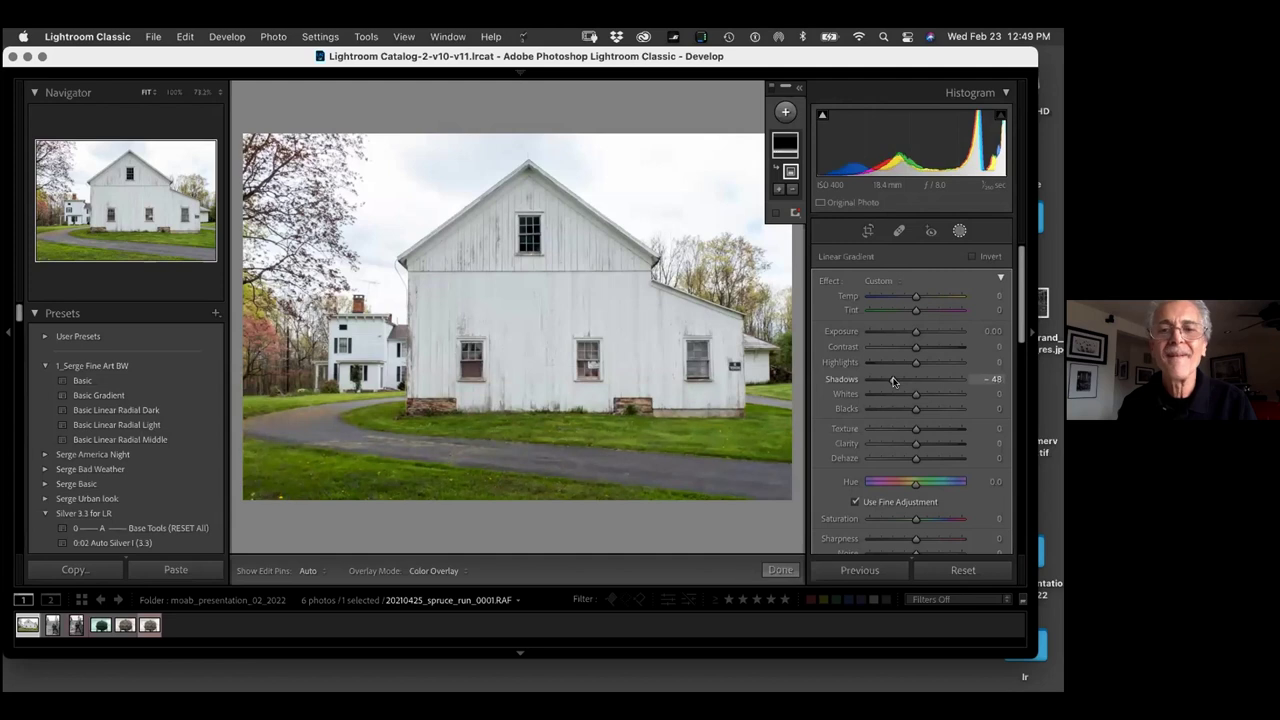
# Add a second linear gradient mask from the sky down over the barn, with Highlights at -100 and Whites at -9
pyautogui.click(785, 111)
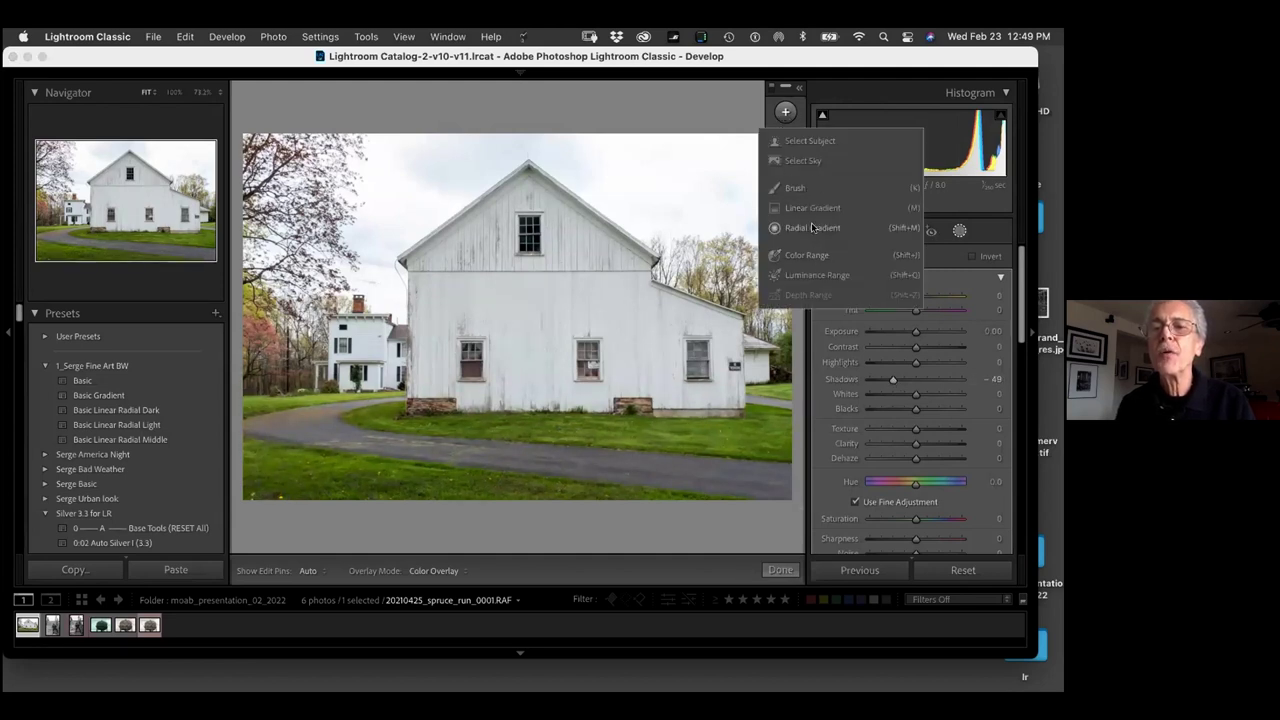
pyautogui.click(812, 207)
pyautogui.moveTo(582, 168); pyautogui.dragTo(588, 352)
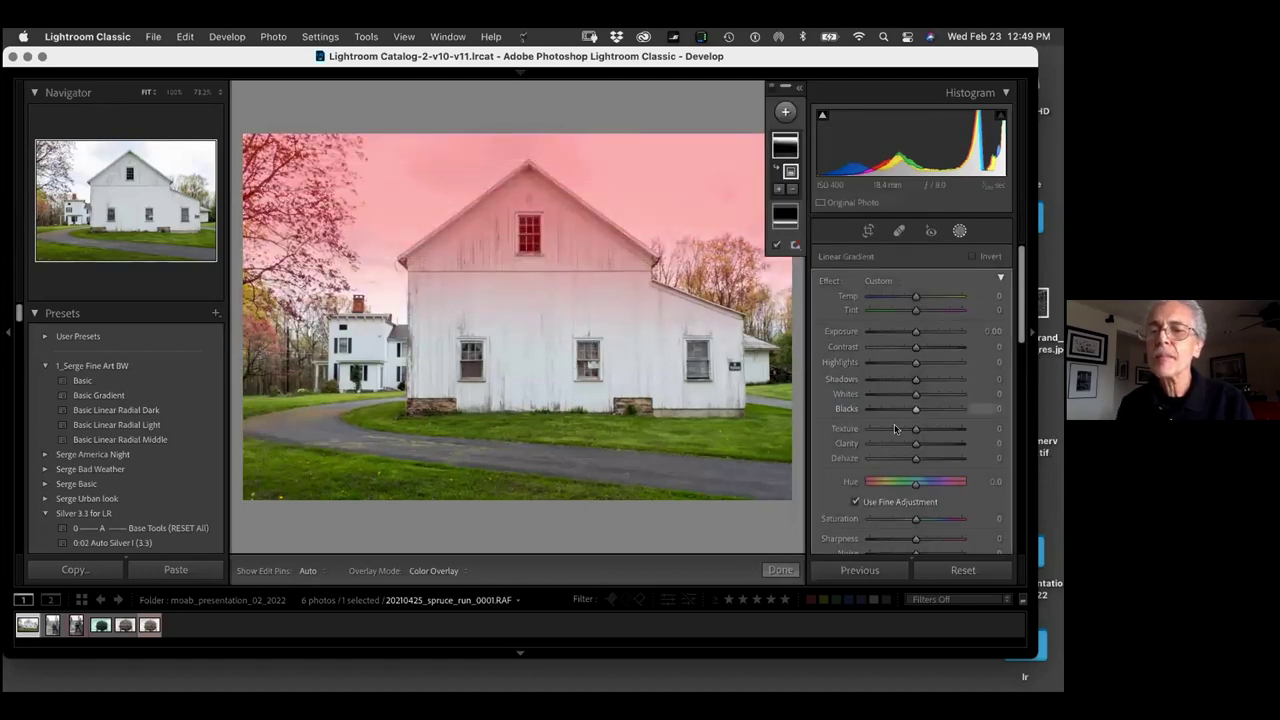
pyautogui.moveTo(912, 395); pyautogui.dragTo(866, 362)
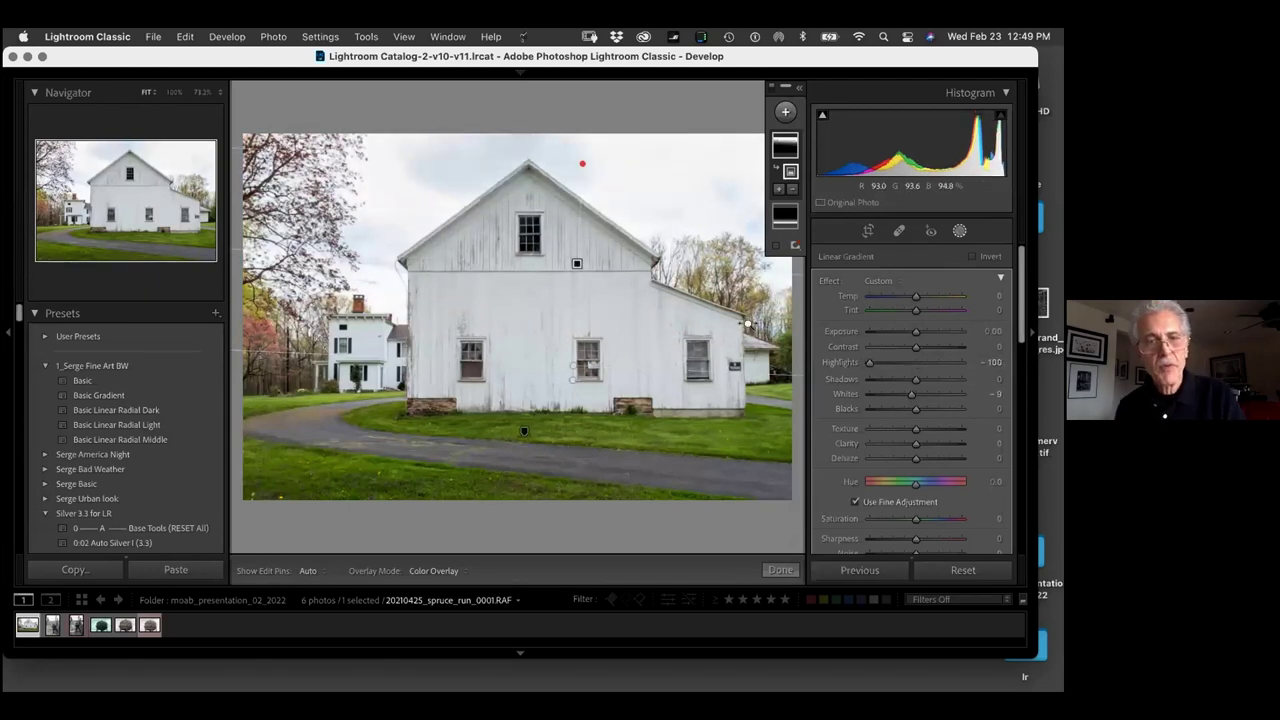
# Export the spruce run barn photo as a TIFF to the Desktop folder and minimize the Lightroom window
pyautogui.press('super+shift+e')
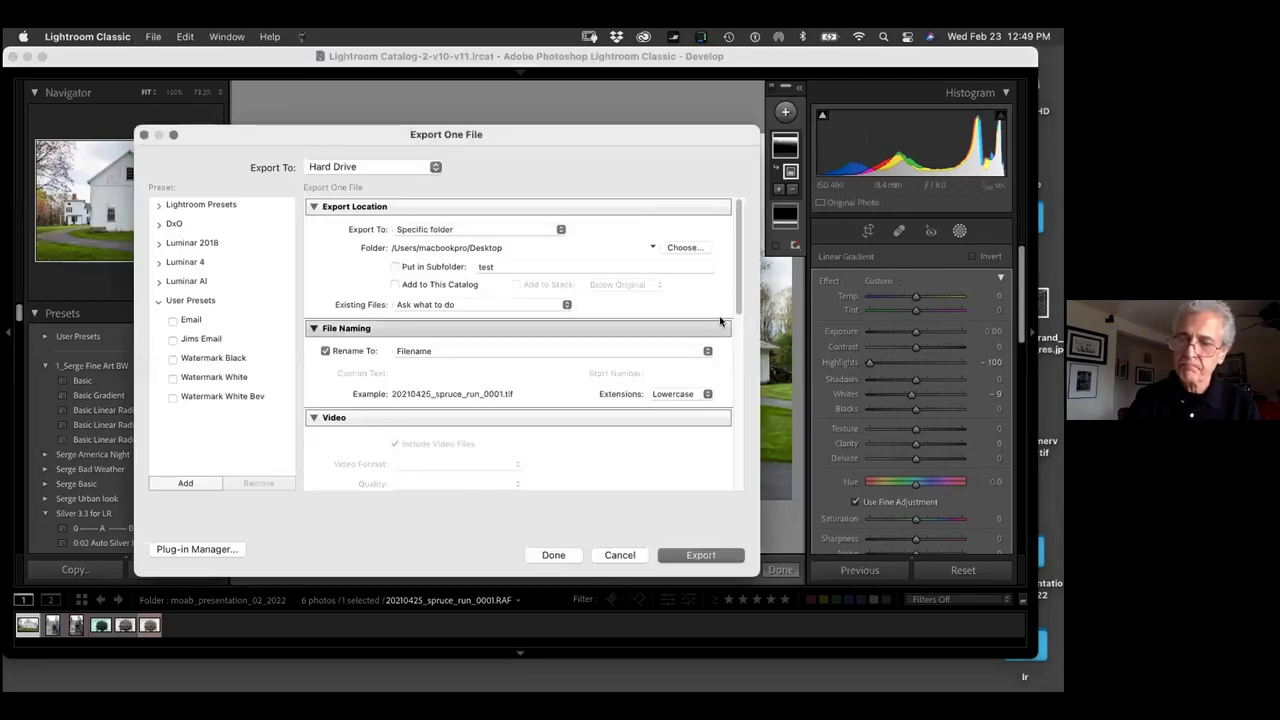
pyautogui.press('Escape')
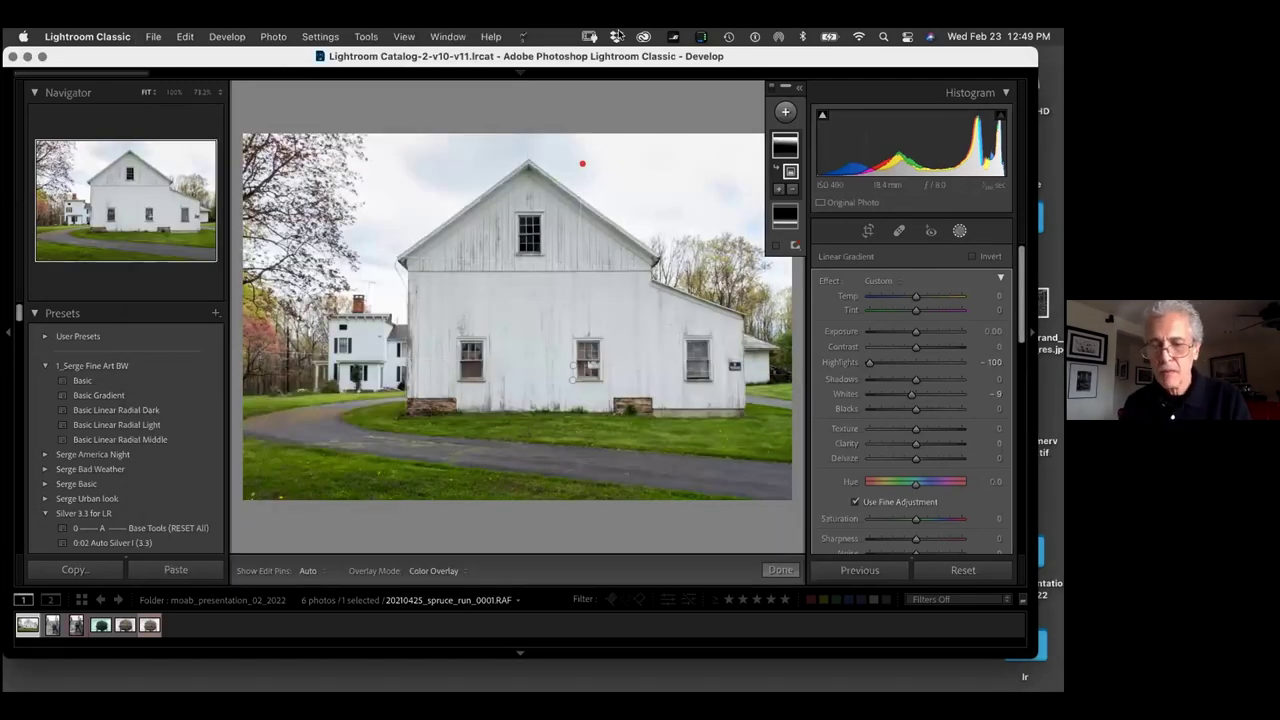
pyautogui.press('super+m')
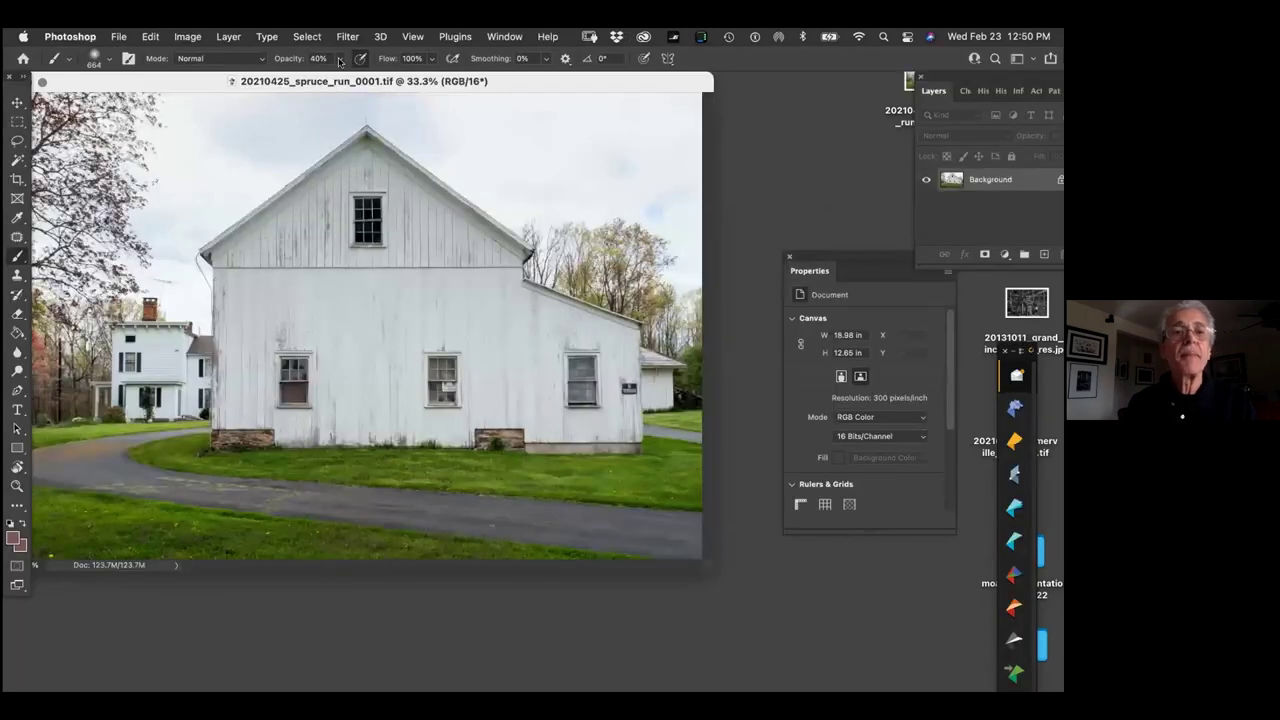
# Switch to Photoshop and reposition the barn image as a floating window, with the Properties panel moved clear of it
pyautogui.moveTo(335, 81); pyautogui.dragTo(401, 224)
pyautogui.moveTo(836, 259); pyautogui.dragTo(953, 301)
pyautogui.moveTo(368, 228); pyautogui.dragTo(433, 167)
# Open the barn photo in the Exposure X7 filter and turn off the border overlay
pyautogui.click(341, 38)
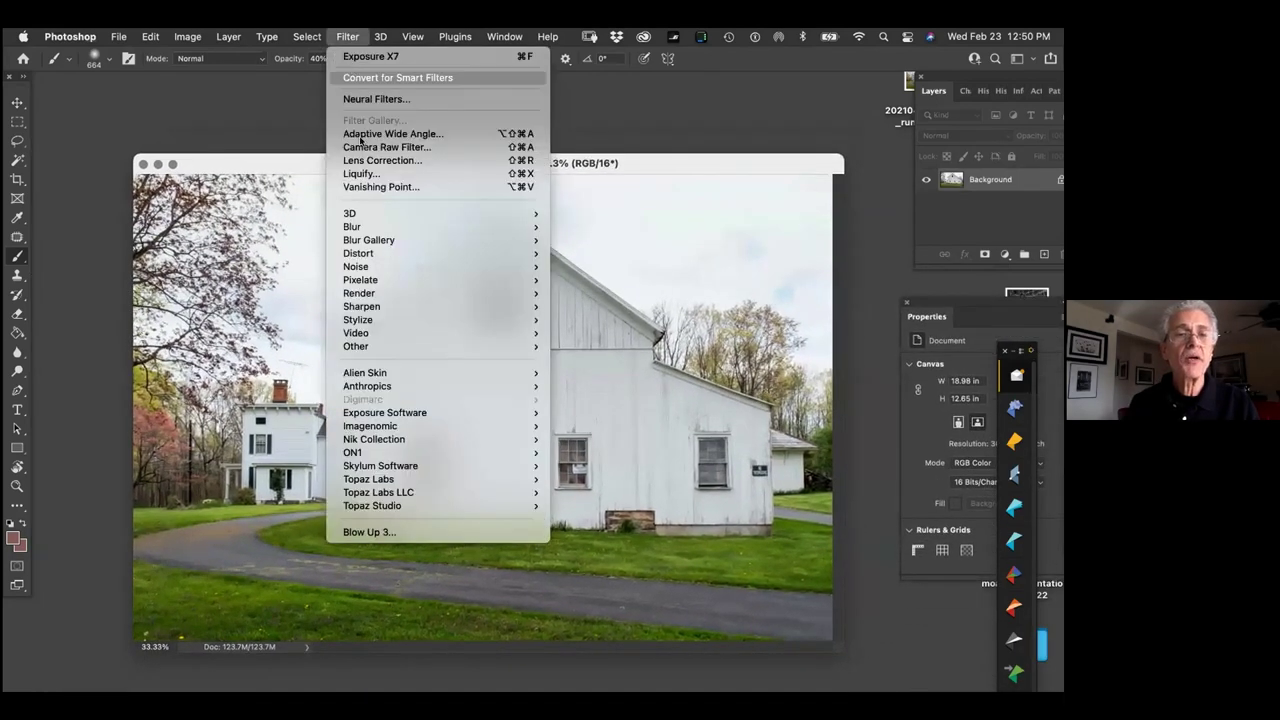
pyautogui.moveTo(430, 413)
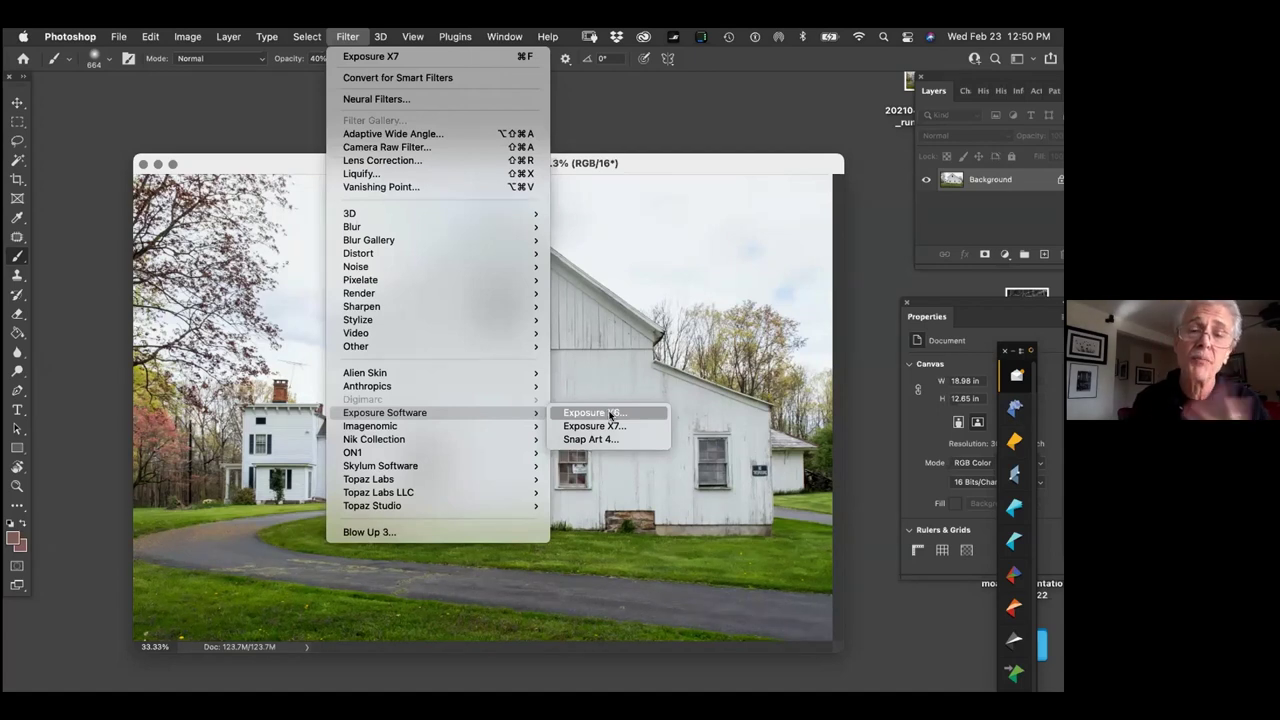
pyautogui.click(595, 426)
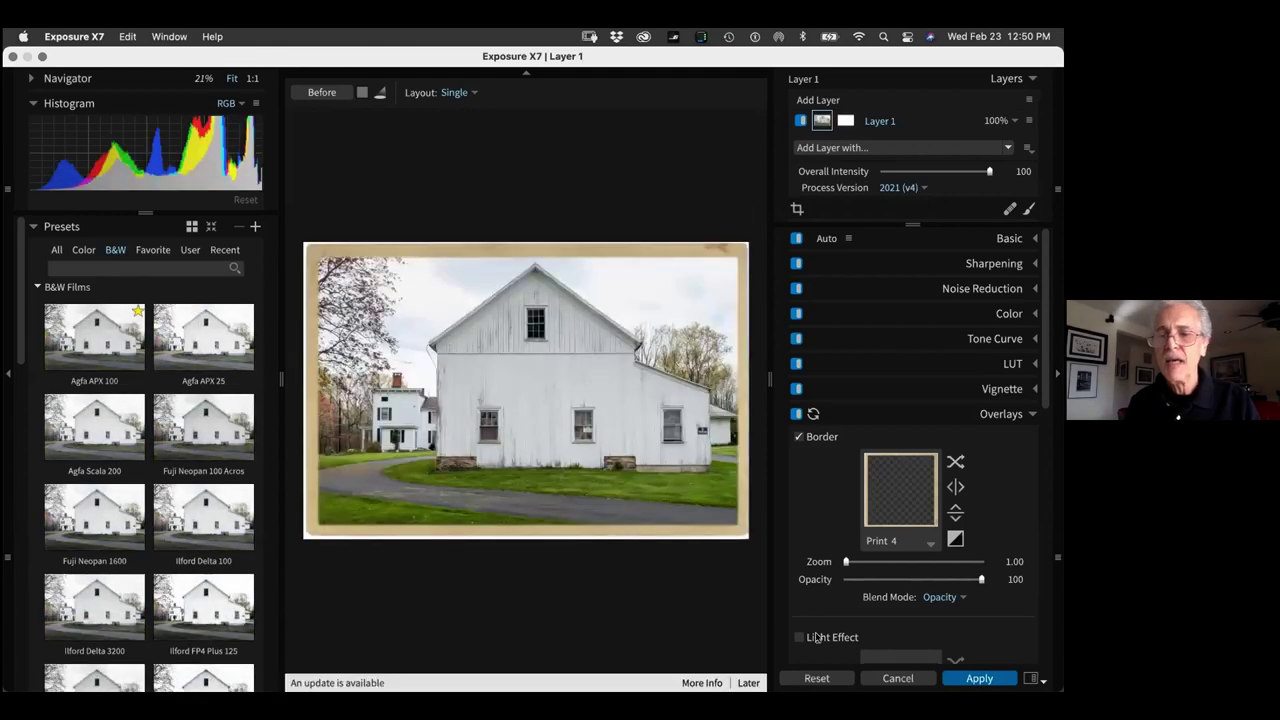
pyautogui.click(798, 436)
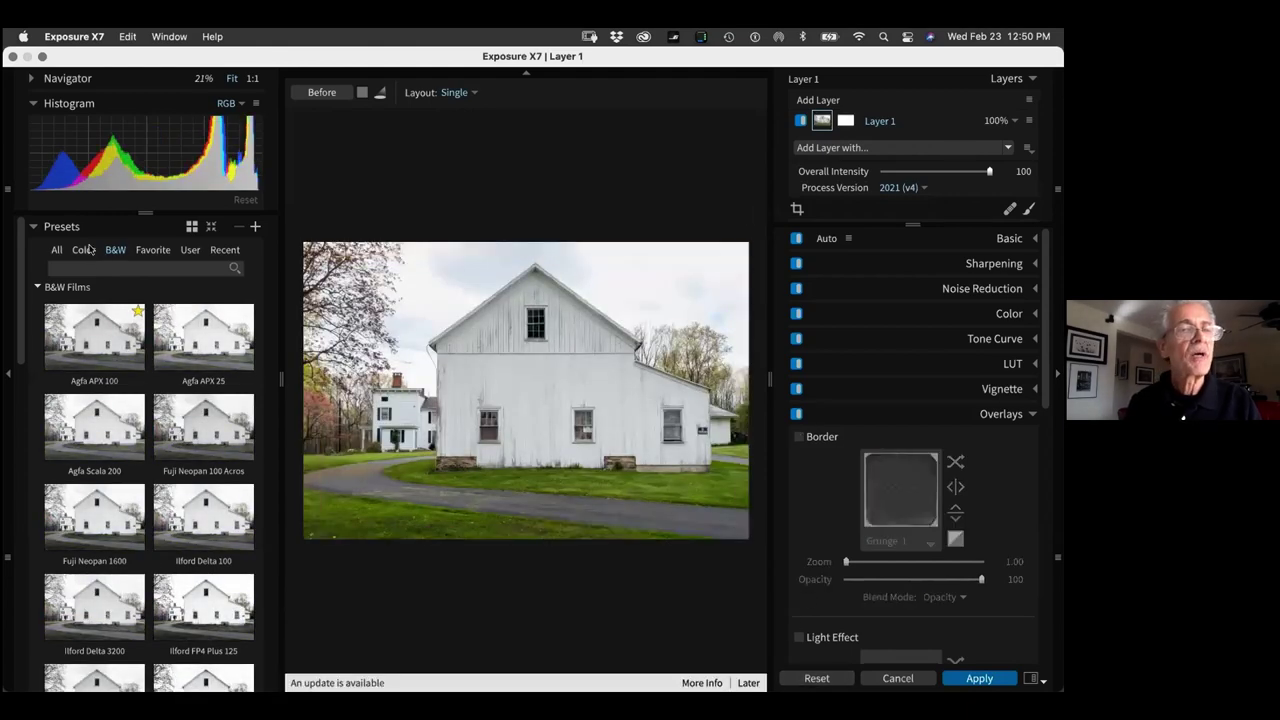
# Show the color presets and expand the Color Films - Slide group down to the Fuji films
pyautogui.click(40, 287)
pyautogui.scroll(-3, 22, 343)
pyautogui.scroll(-1, 22, 343)
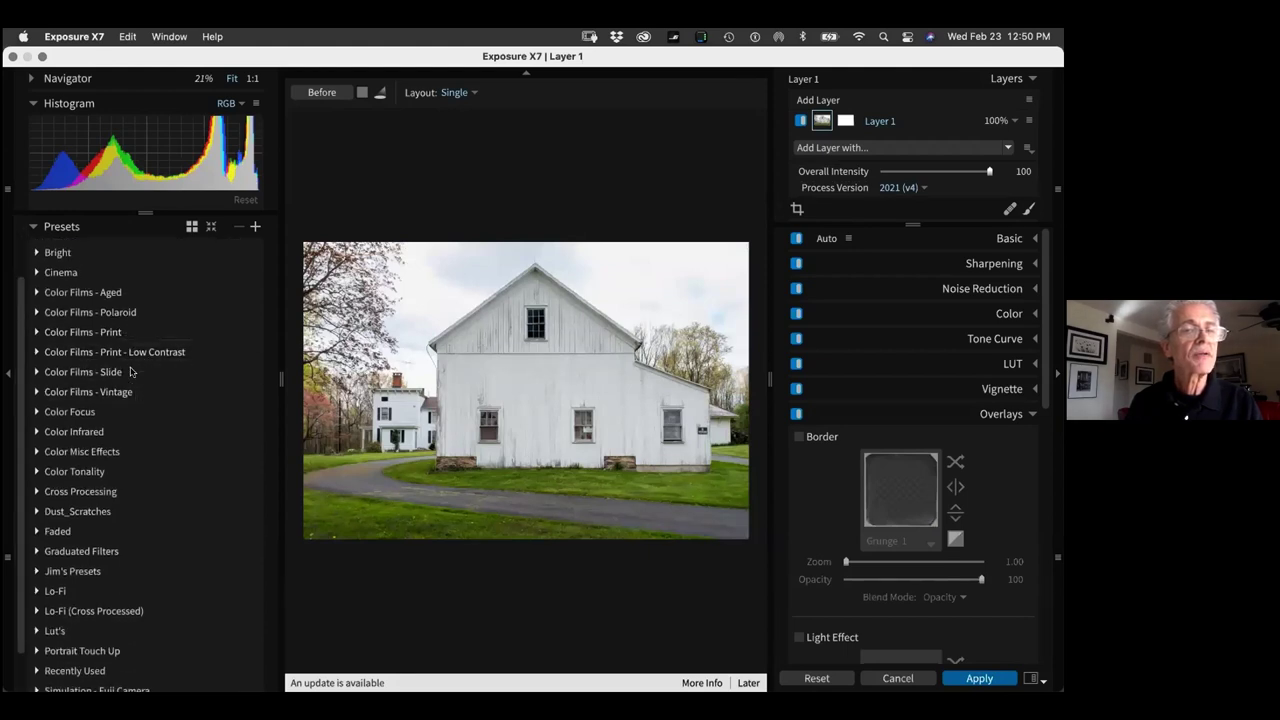
pyautogui.click(37, 371)
pyautogui.scroll(-10, 110, 320)
# Try several slide film looks such as Fuji Provia 400F and Velvia 100F, and choose the Fuji Velvia 50 preset
pyautogui.click(116, 314)
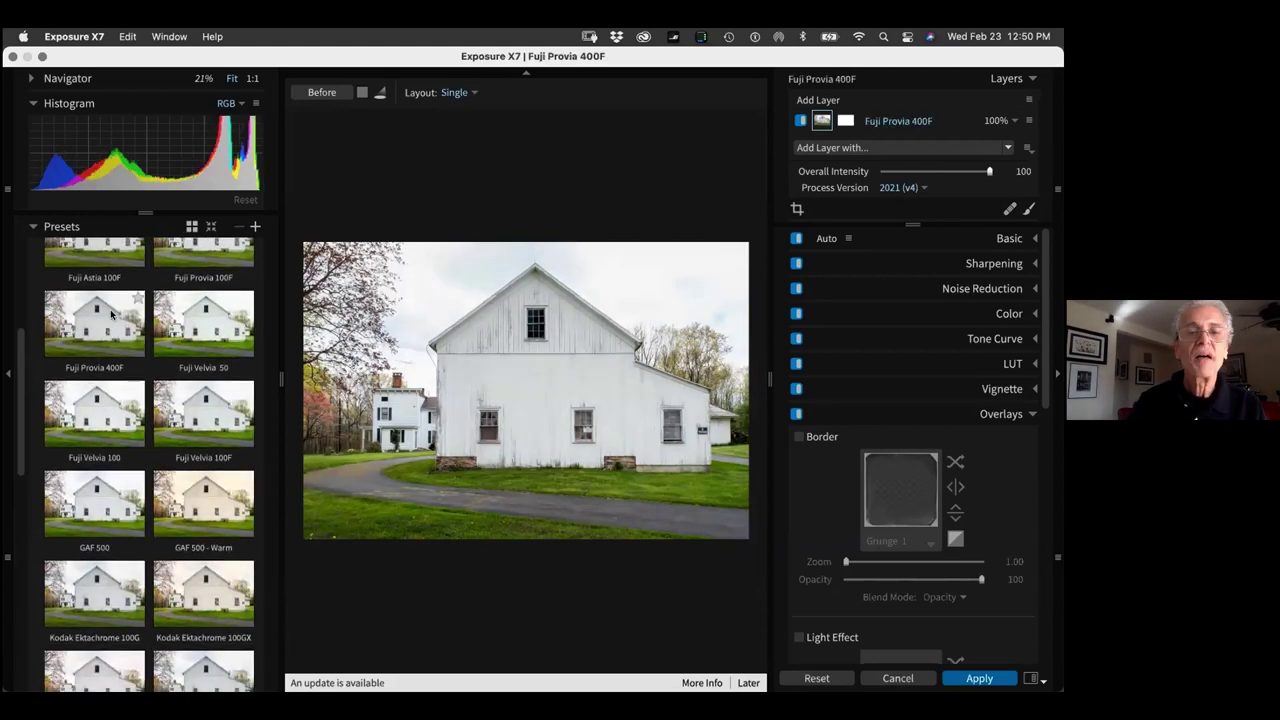
pyautogui.click(107, 501)
pyautogui.click(204, 500)
pyautogui.click(203, 405)
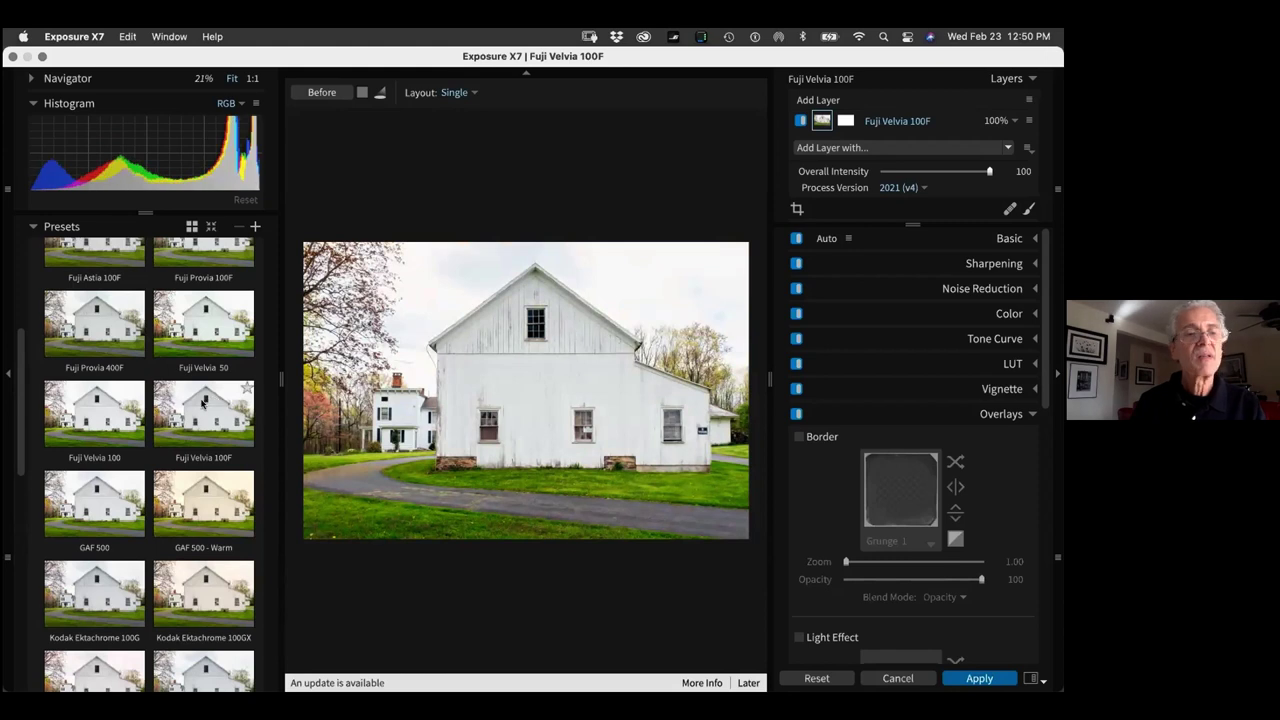
pyautogui.click(149, 405)
pyautogui.click(234, 322)
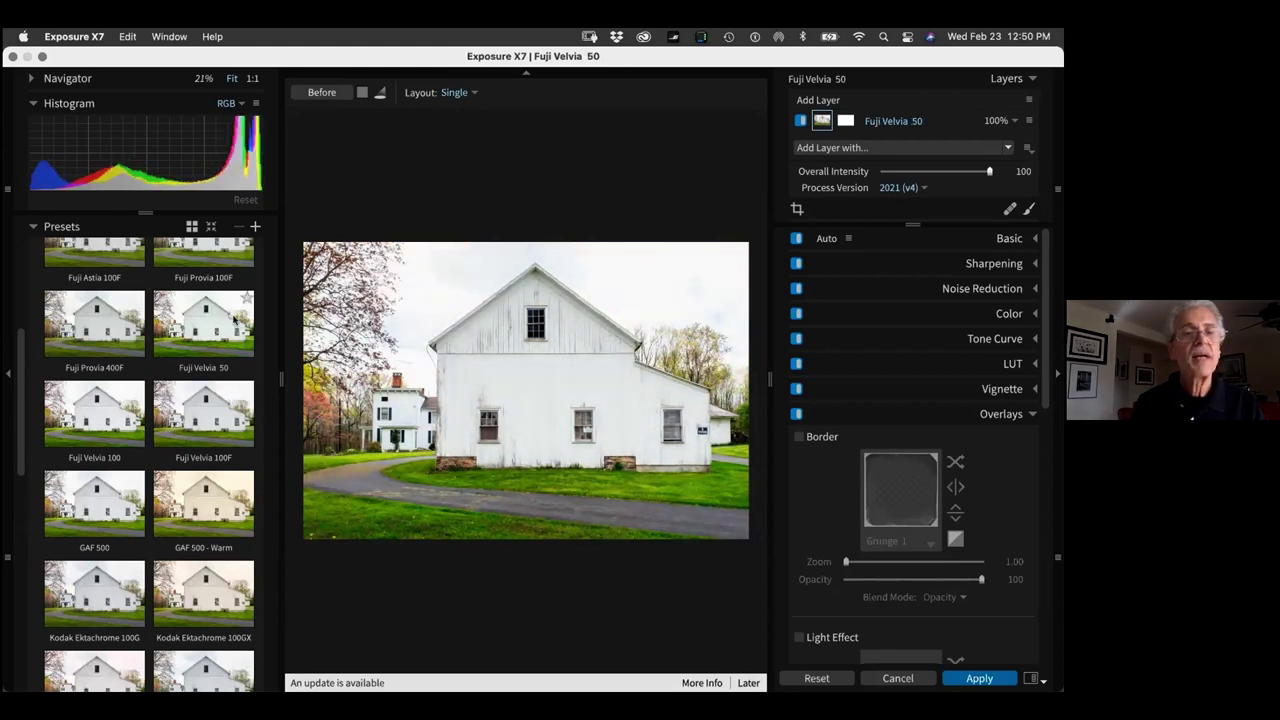
pyautogui.click(215, 322)
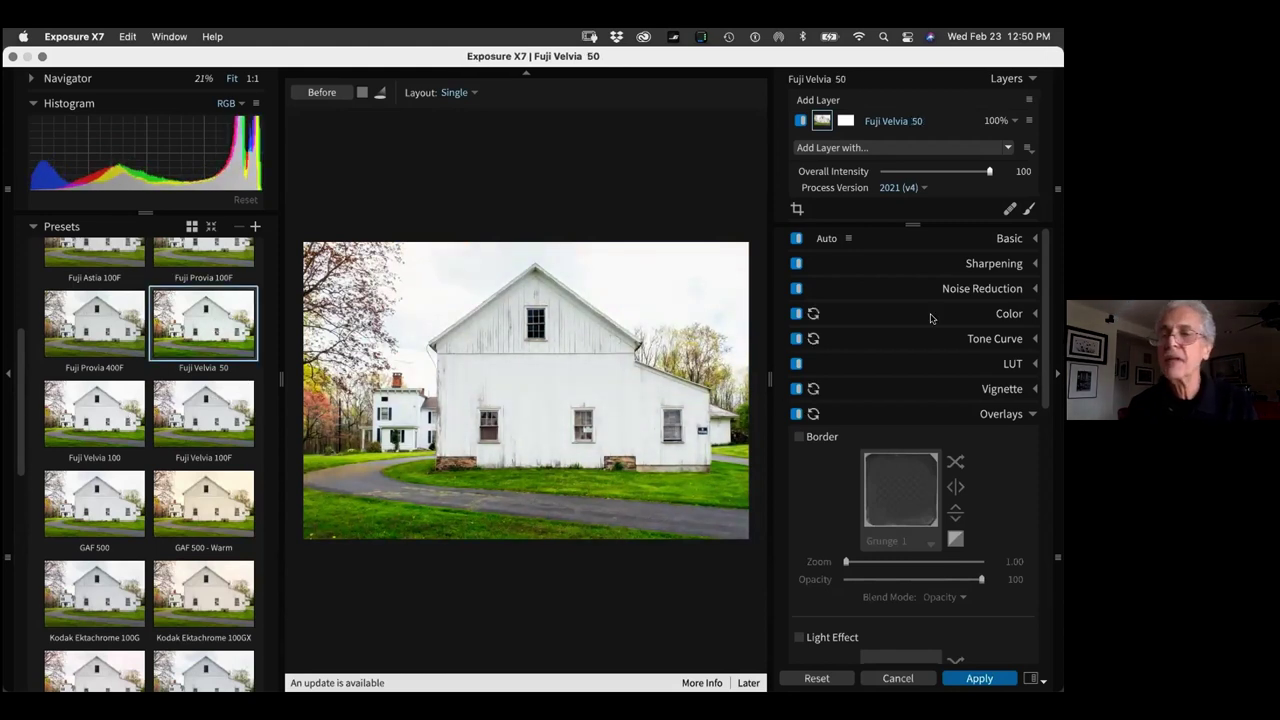
# Turn off the preset's Grain effect and apply the Exposure X7 look to the barn photo
pyautogui.scroll(-10, 1040, 380)
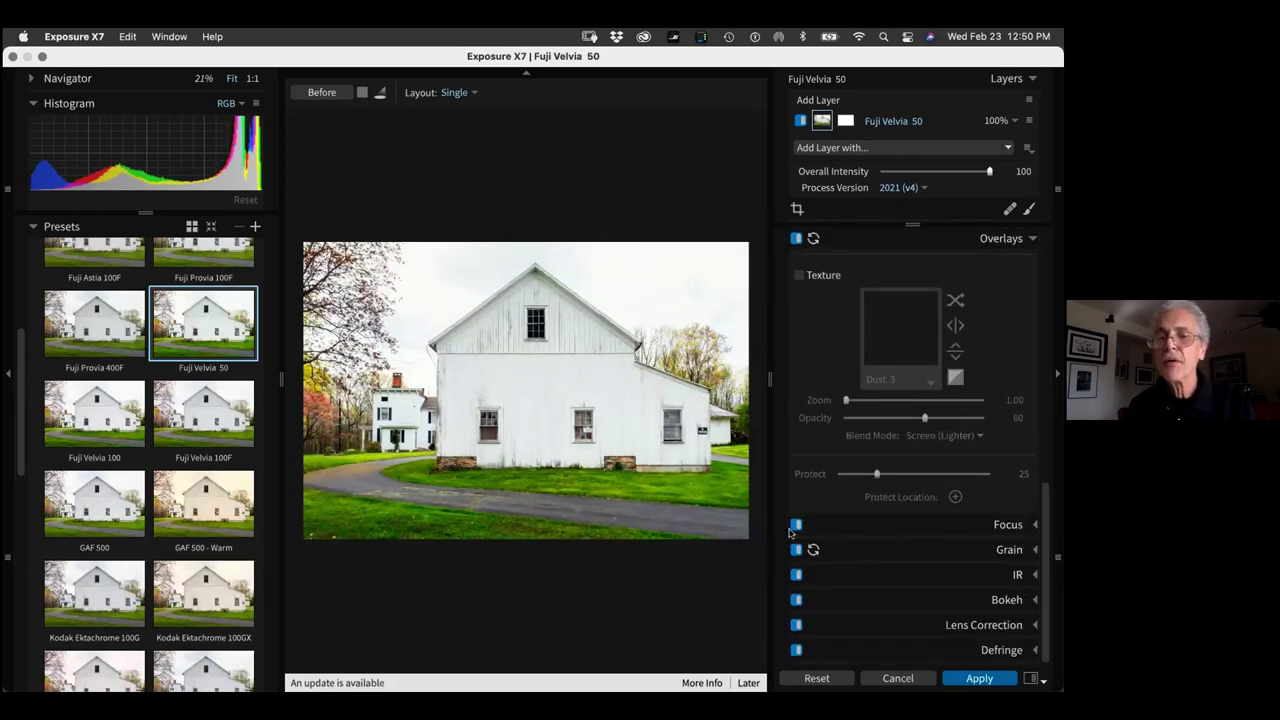
pyautogui.click(797, 549)
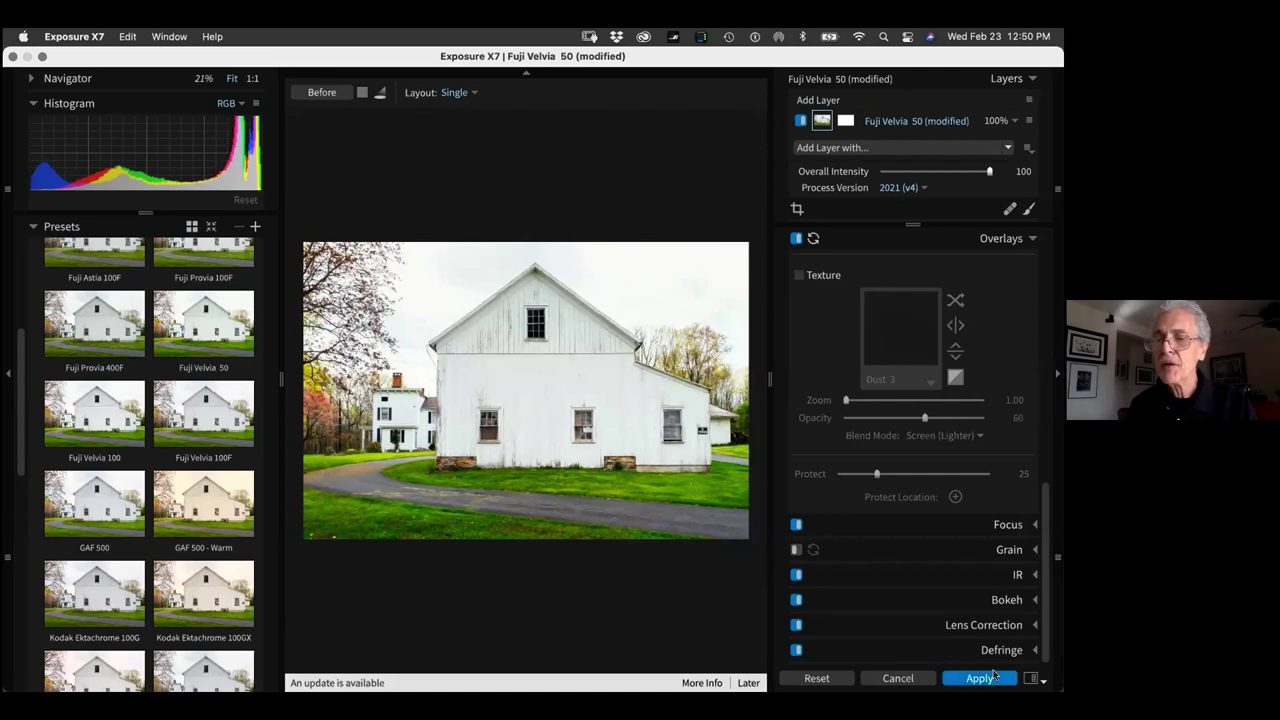
pyautogui.click(997, 678)
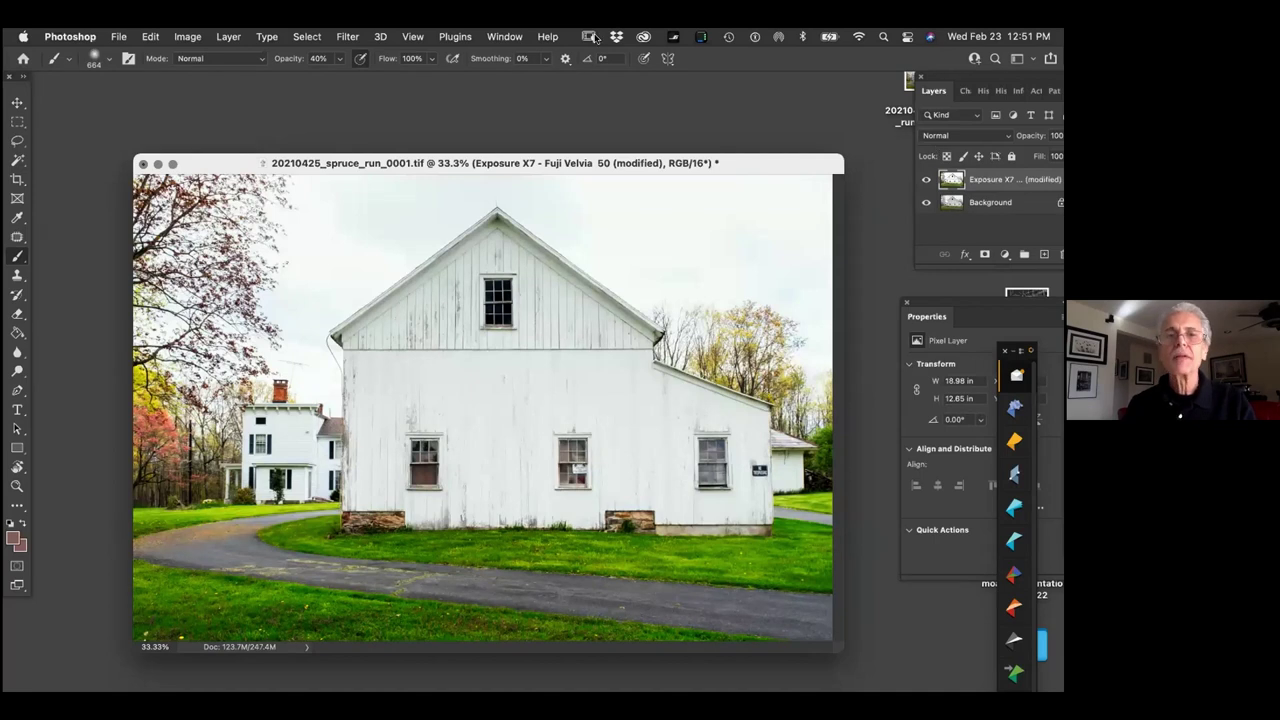
# Merge the Exposure layer into the background and save the barn TIFF
pyautogui.press('super+z')
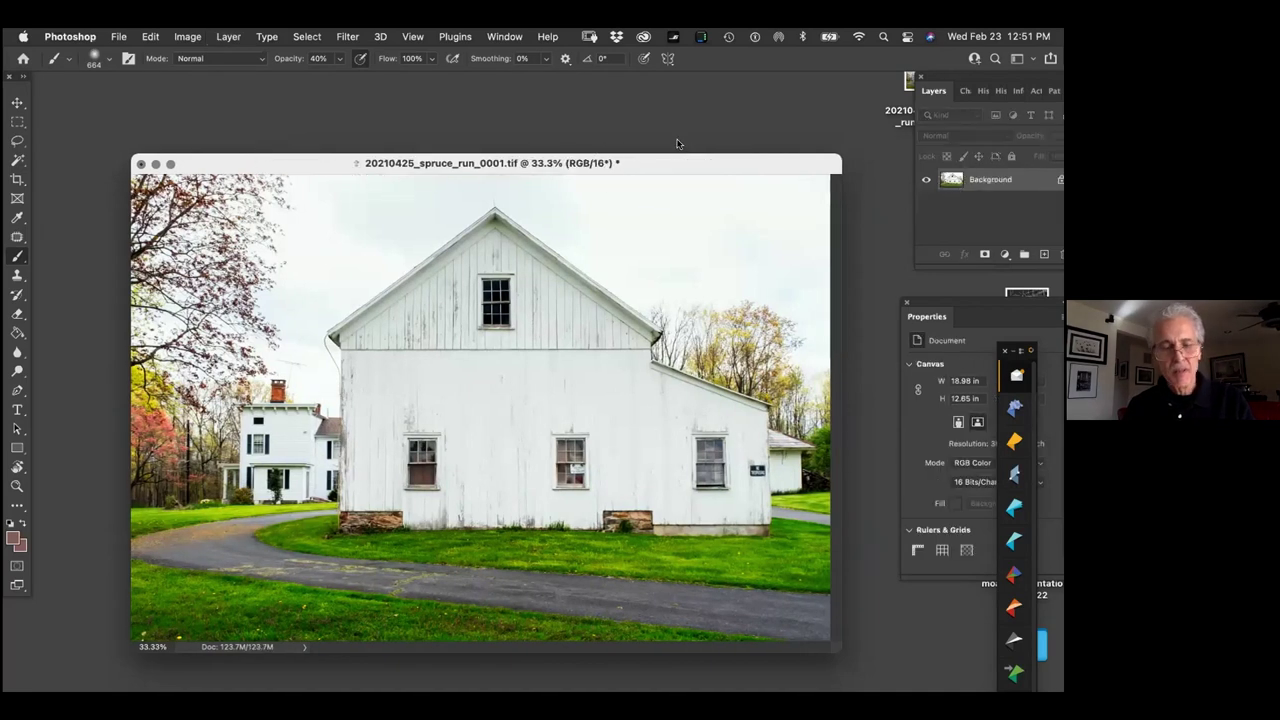
pyautogui.press('super+s')
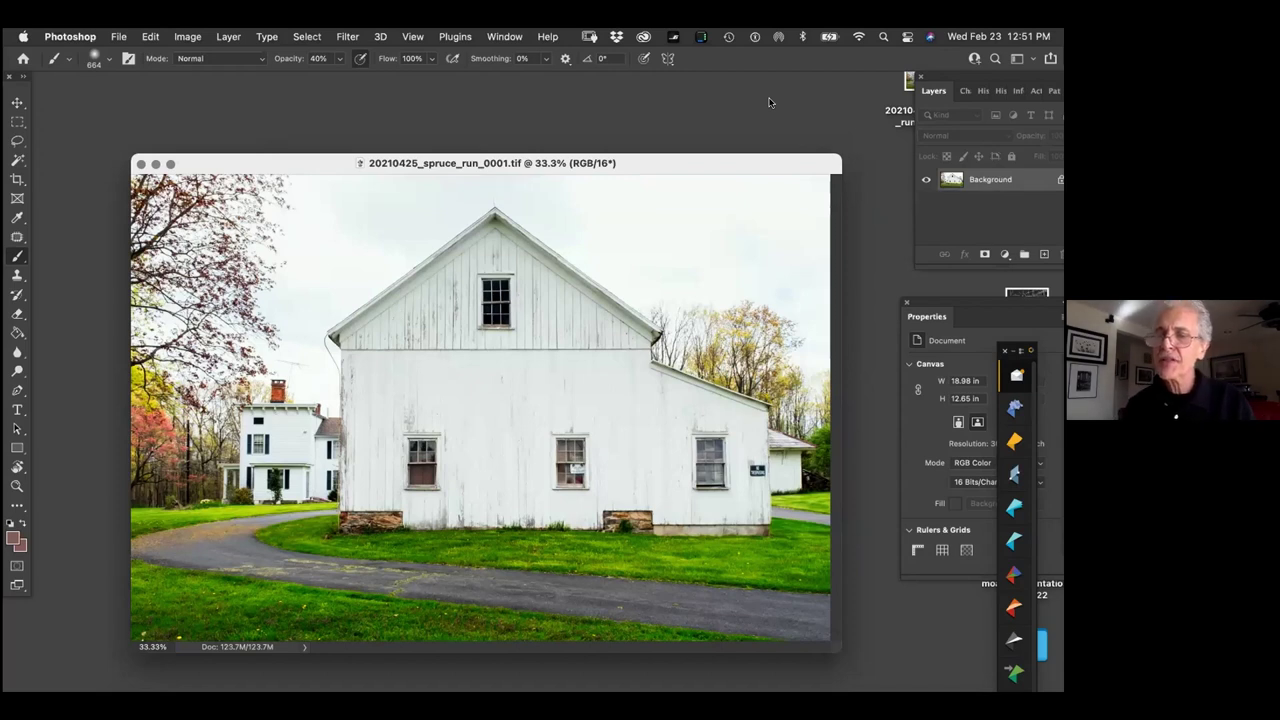
# Open the barn photo in Silver Efex Pro 3 and browse the 25th Anniversary, Vintage and imported presets
pyautogui.click(1014, 639)
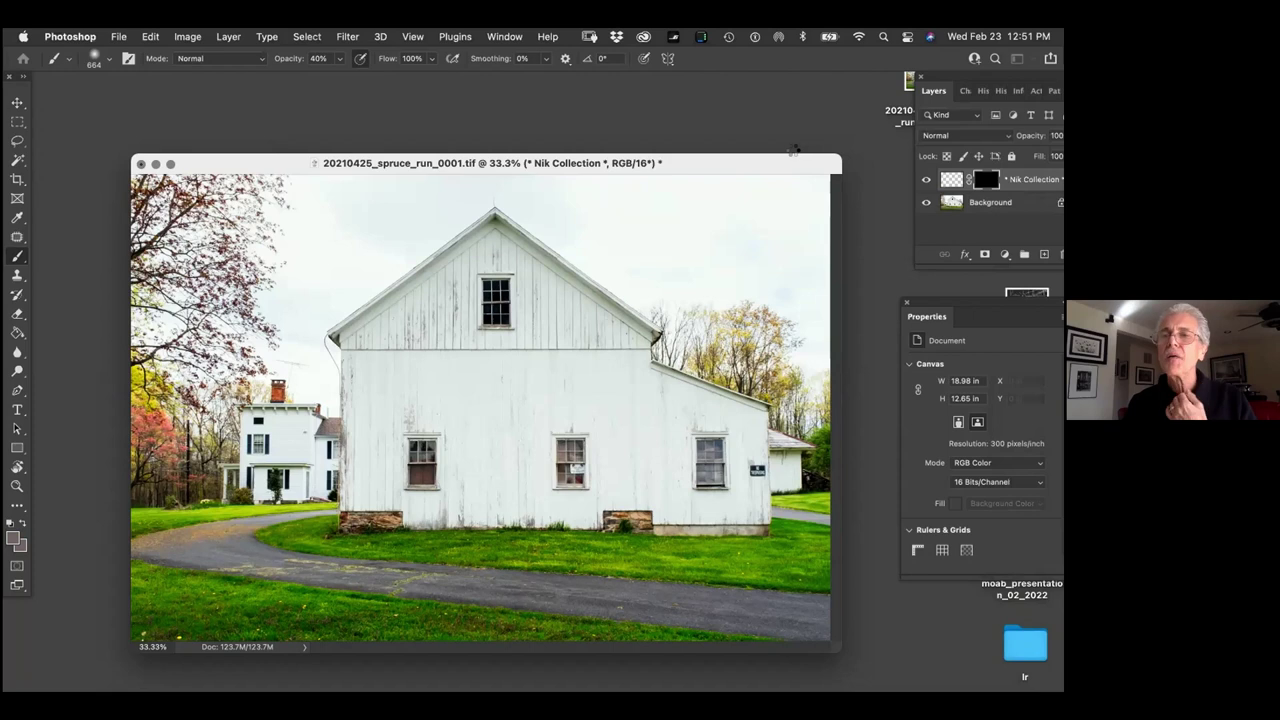
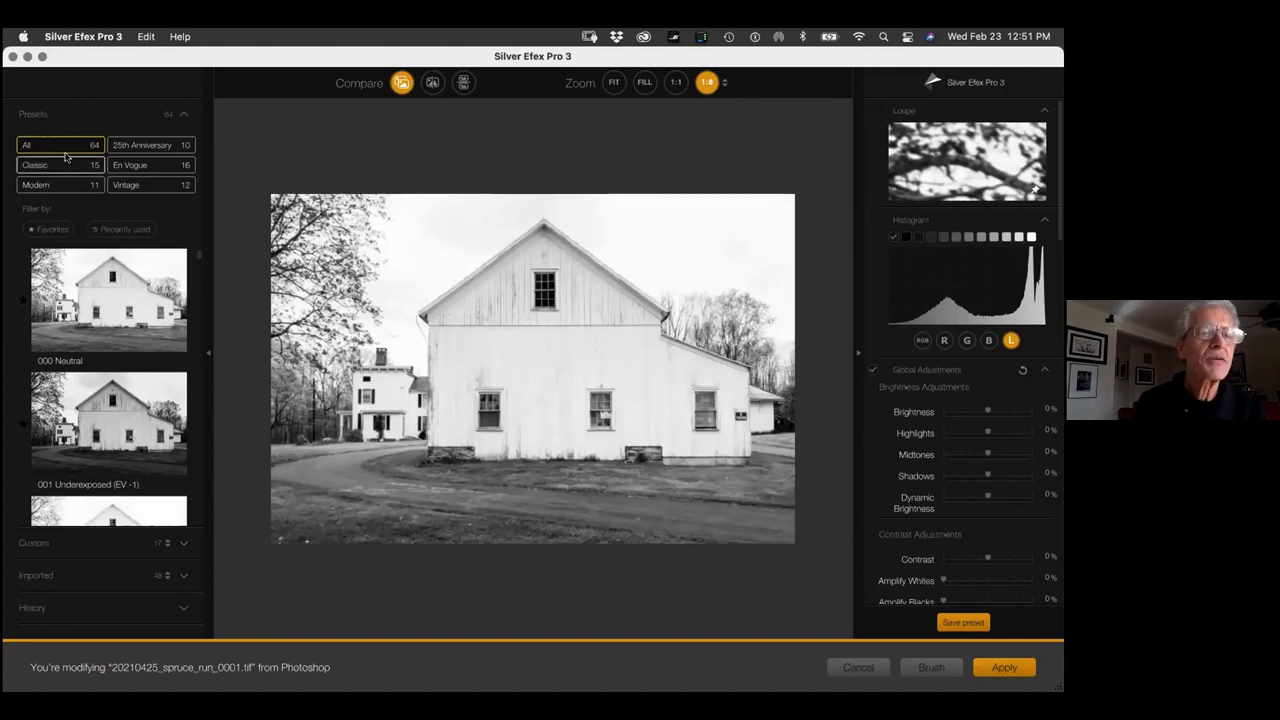
pyautogui.click(142, 145)
pyautogui.scroll(-2, 199, 305)
pyautogui.scroll(-10, 198, 317)
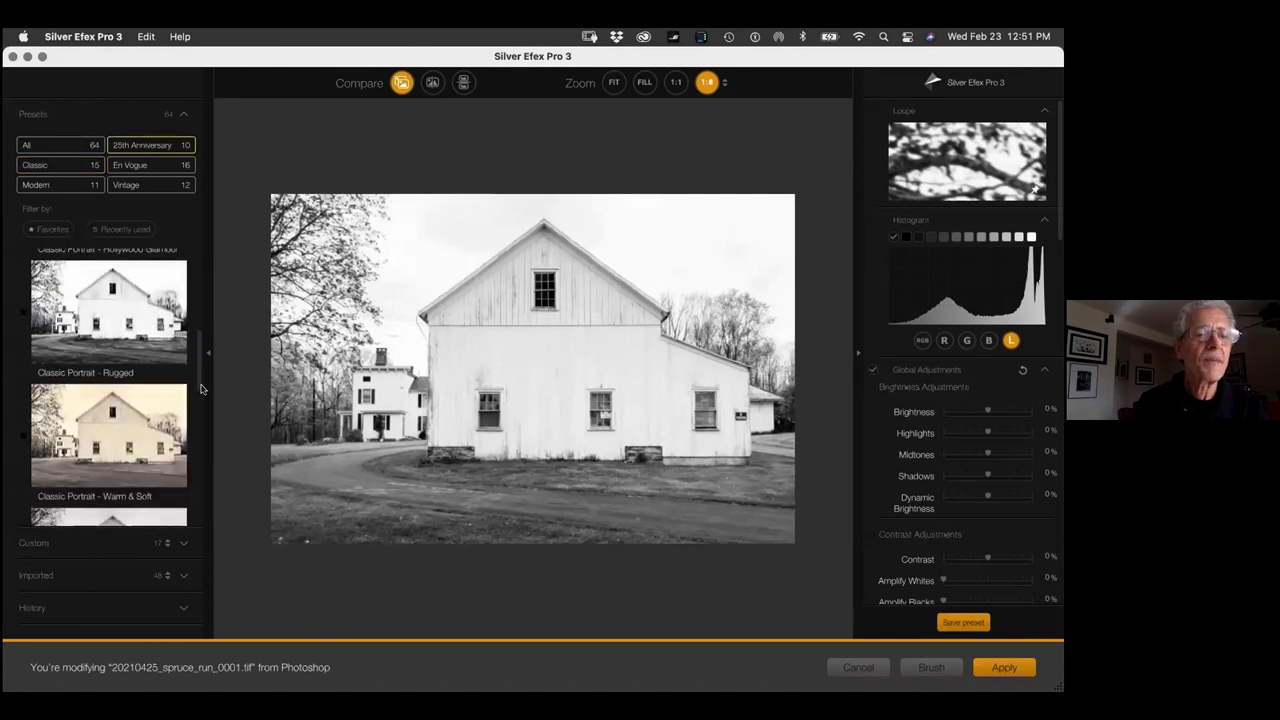
pyautogui.click(155, 185)
pyautogui.moveTo(200, 266); pyautogui.dragTo(198, 370)
pyautogui.scroll(2, 198, 370)
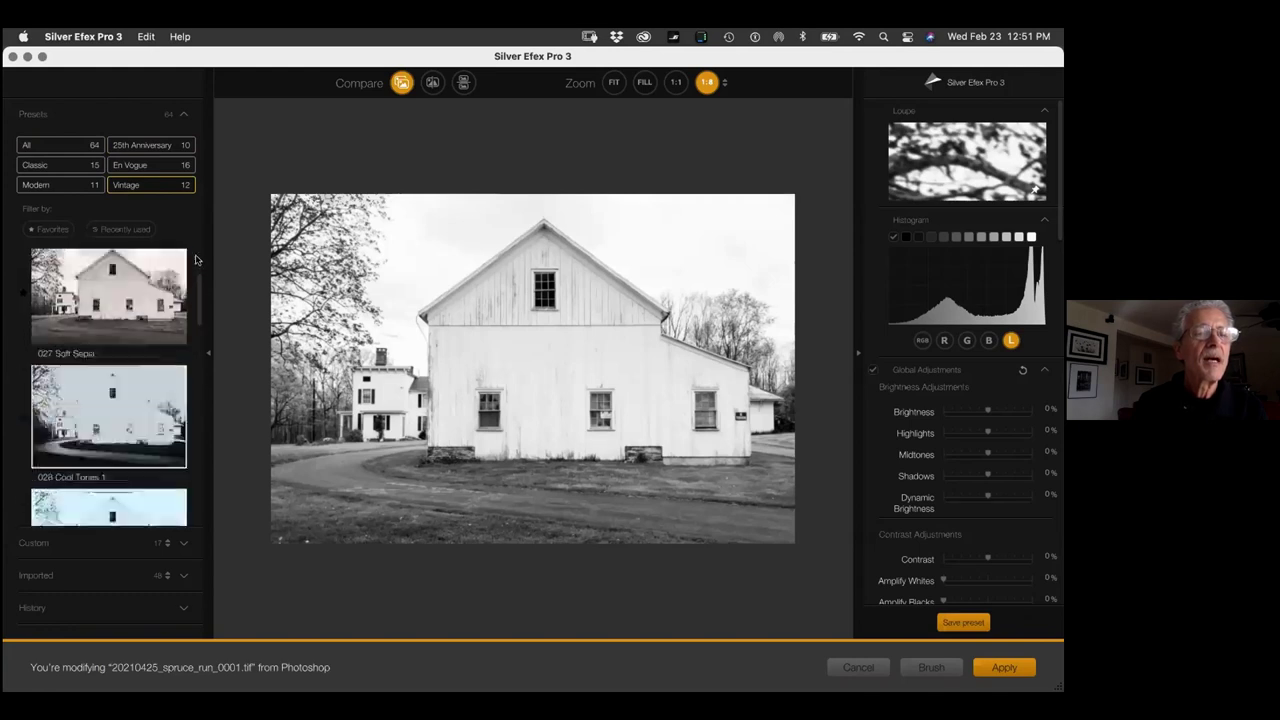
pyautogui.click(80, 576)
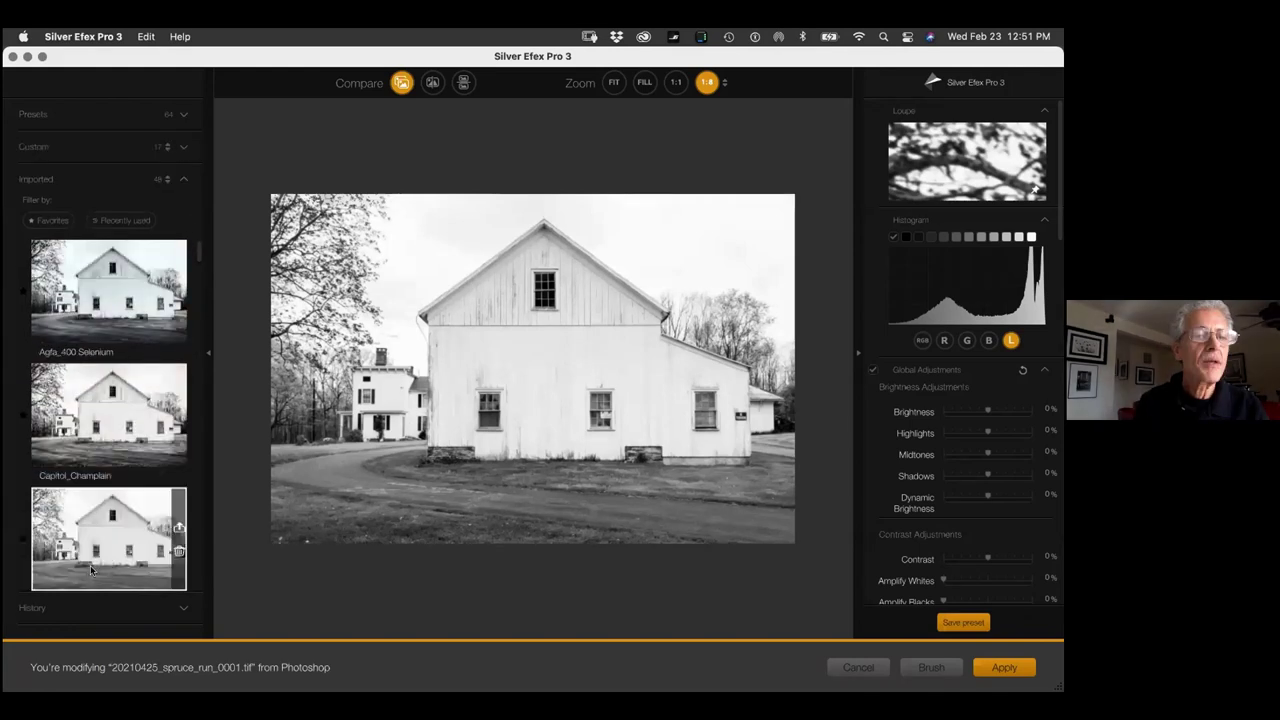
pyautogui.moveTo(197, 253)
pyautogui.mouseDown()
pyautogui.moveTo(200, 405)
pyautogui.moveTo(199, 252)
pyautogui.mouseUp()
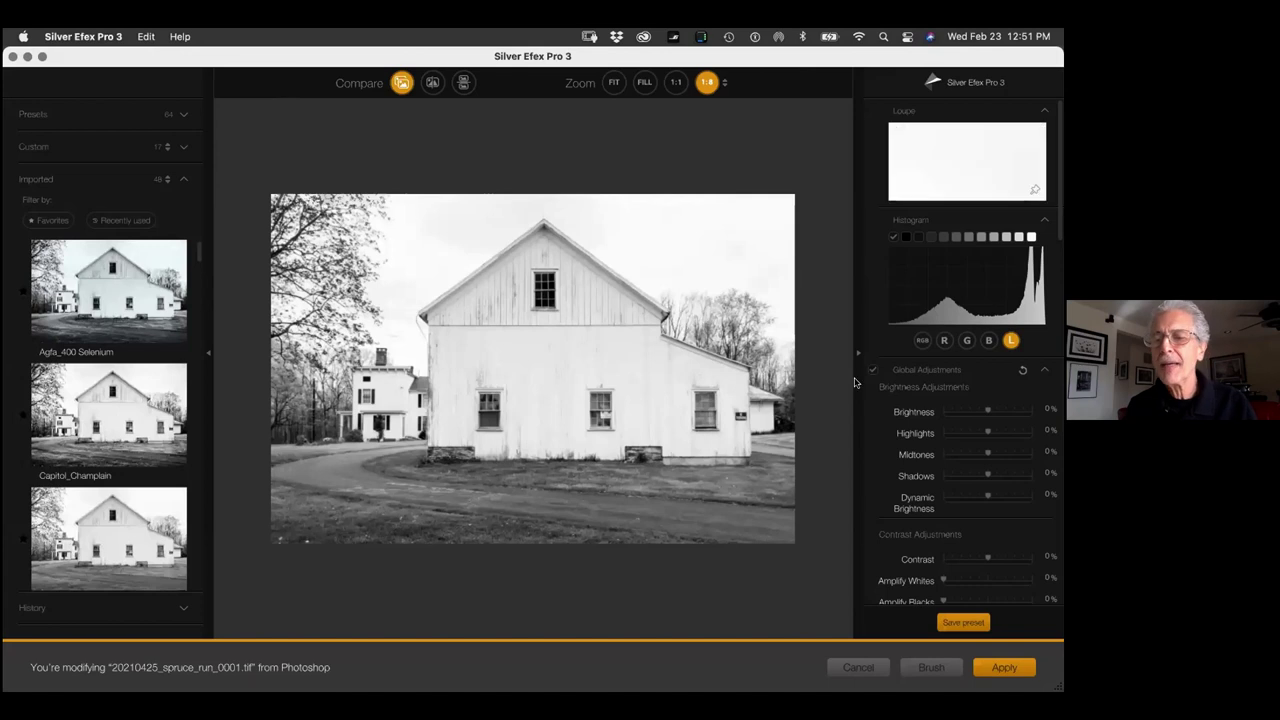
# Set the black-and-white film type to Kodak ISO 32 Panatomic X
pyautogui.scroll(-10, 1058, 218)
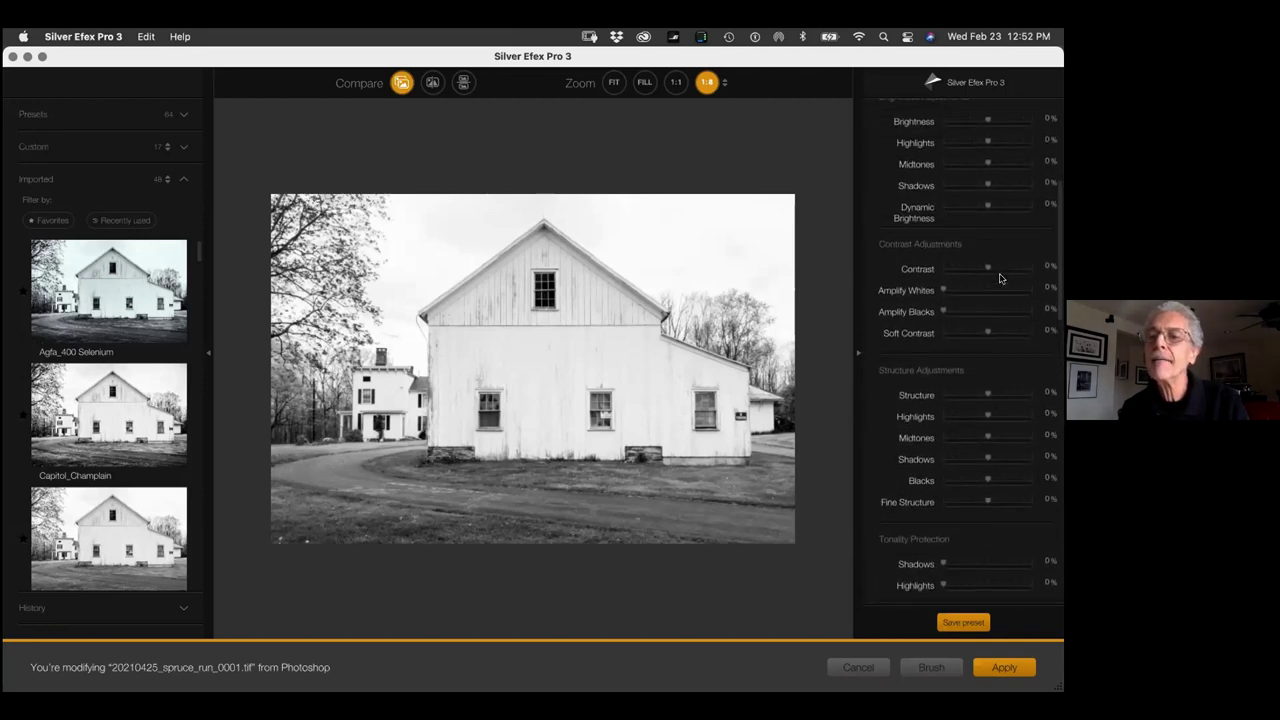
pyautogui.scroll(-5, 1001, 365)
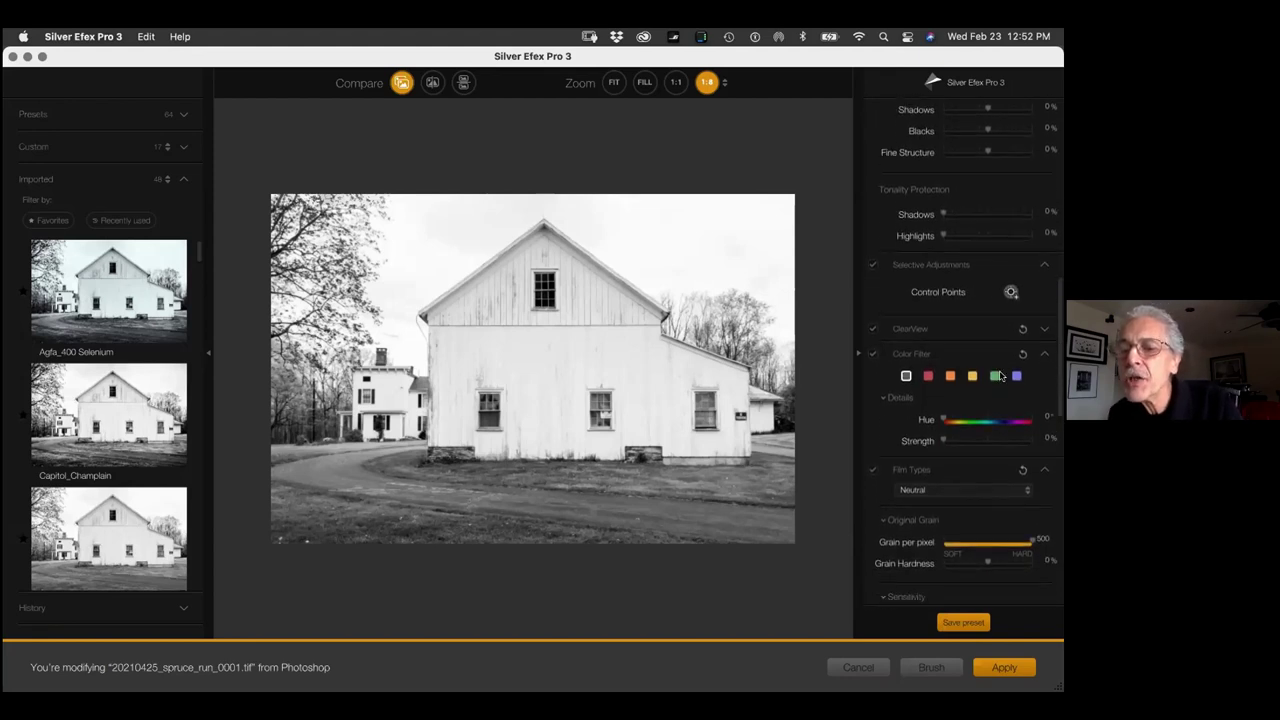
pyautogui.scroll(1, 1003, 401)
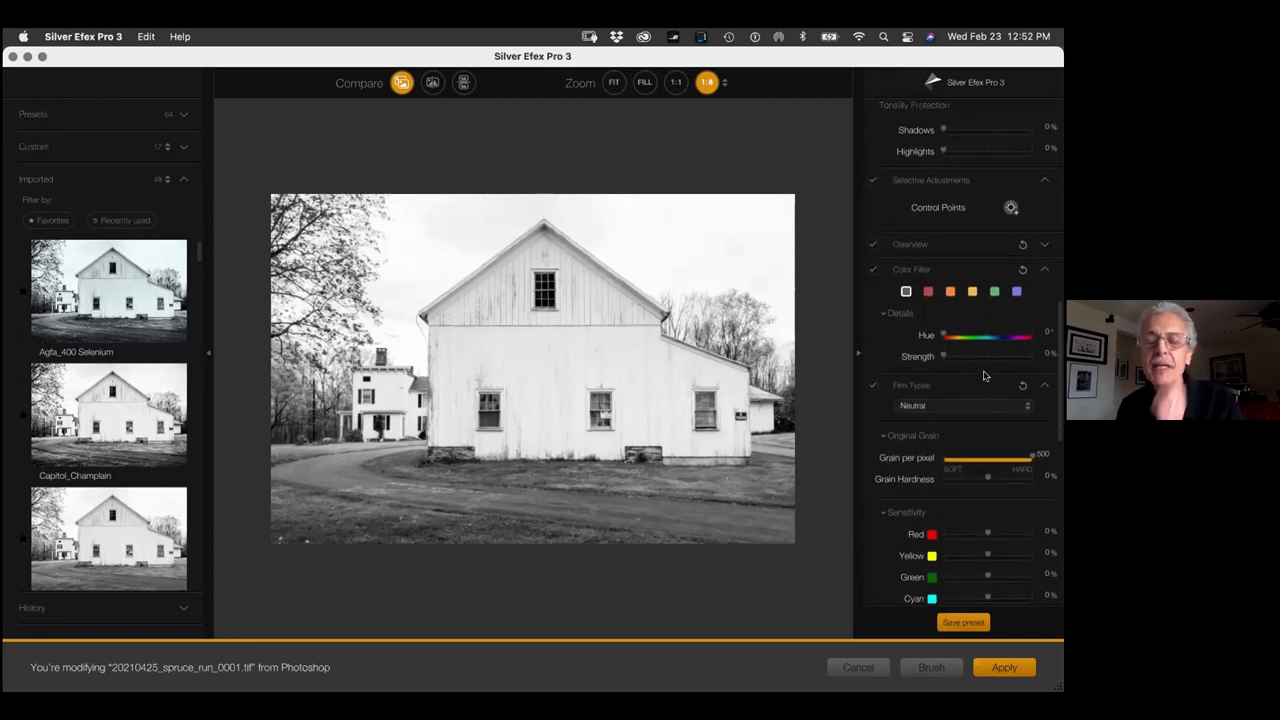
pyautogui.click(953, 406)
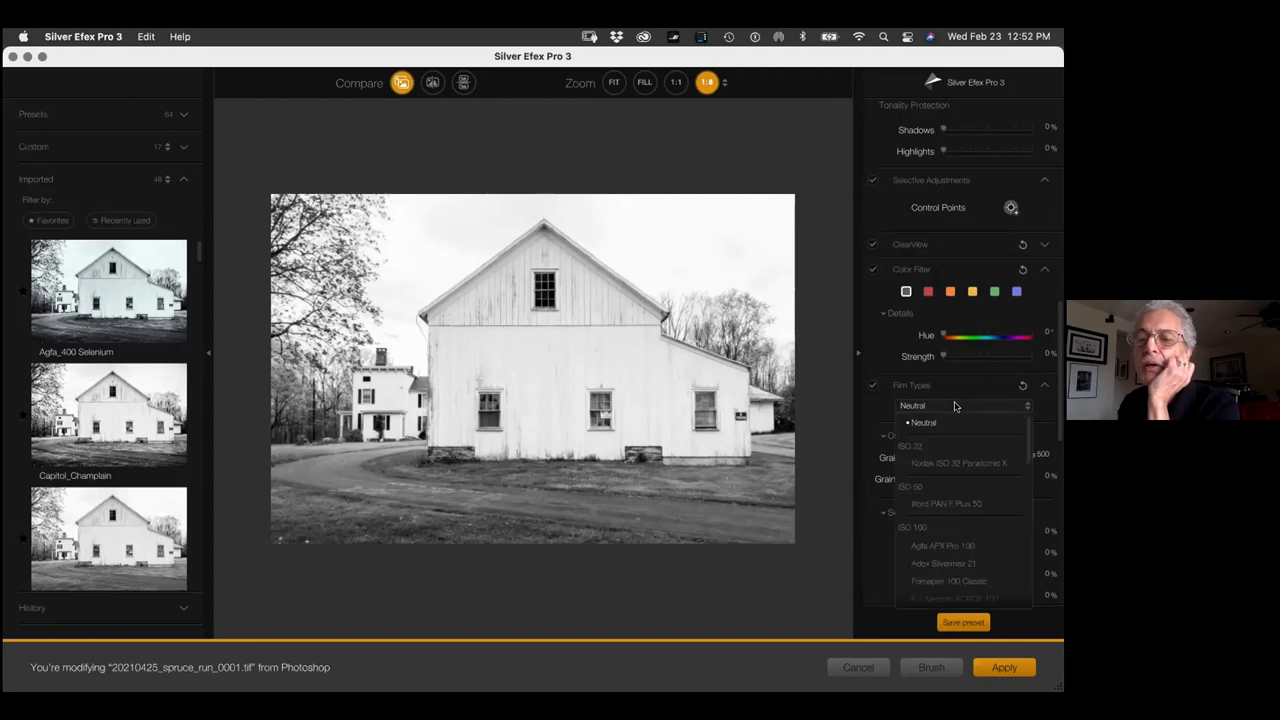
pyautogui.click(955, 463)
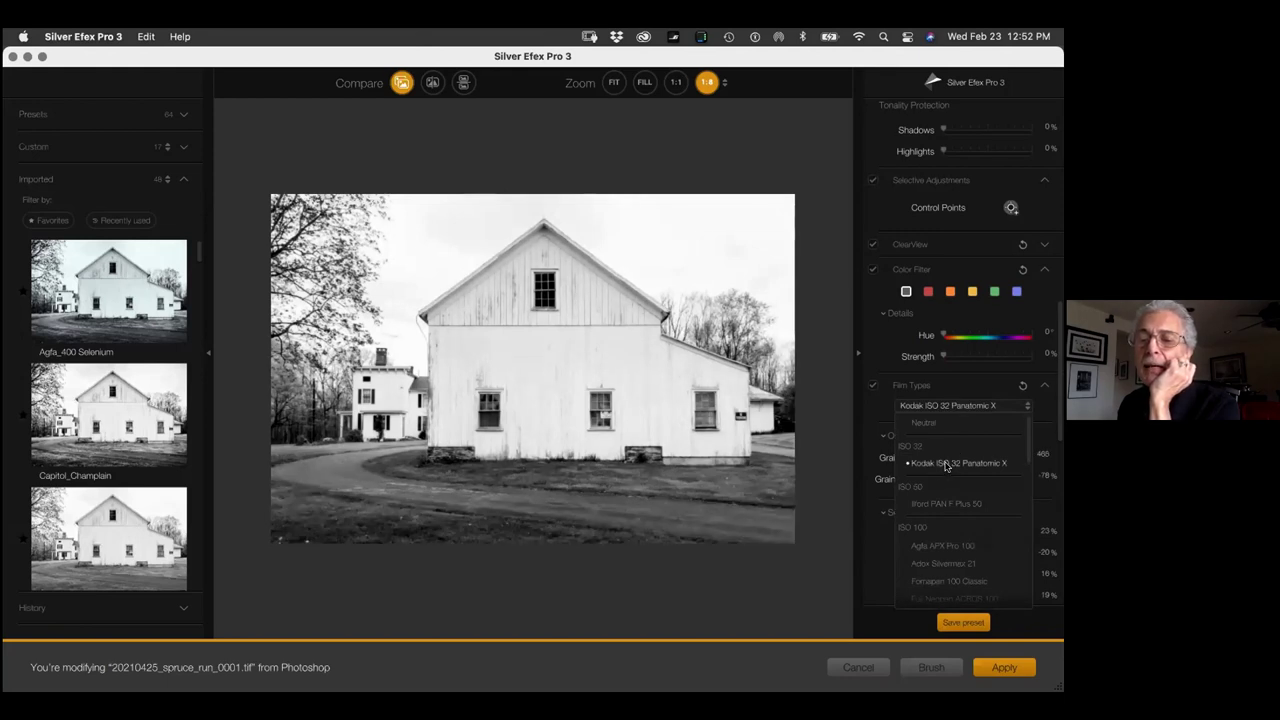
pyautogui.click(951, 466)
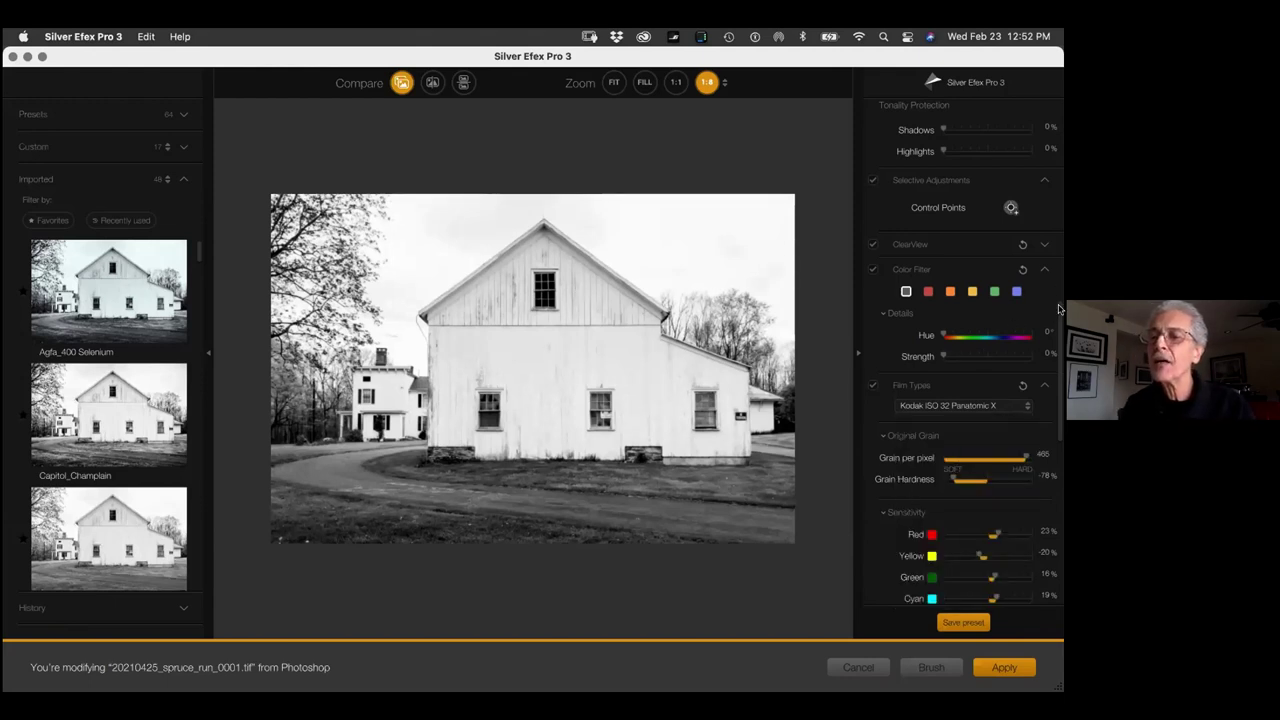
# Place a control point on the curve of the driveway and raise its Brightness to about 28%
pyautogui.moveTo(1059, 312); pyautogui.dragTo(1056, 164)
pyautogui.scroll(5, 1056, 164)
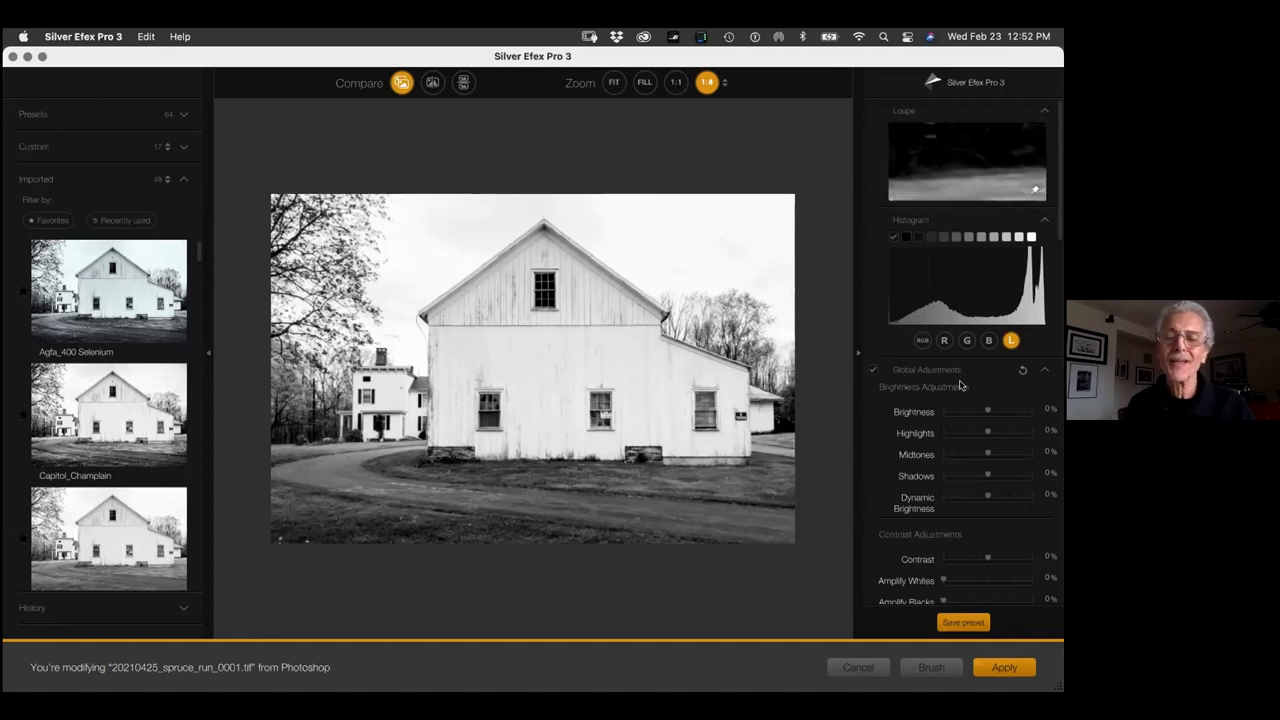
pyautogui.moveTo(1061, 188); pyautogui.dragTo(1043, 341)
pyautogui.scroll(-3, 1043, 341)
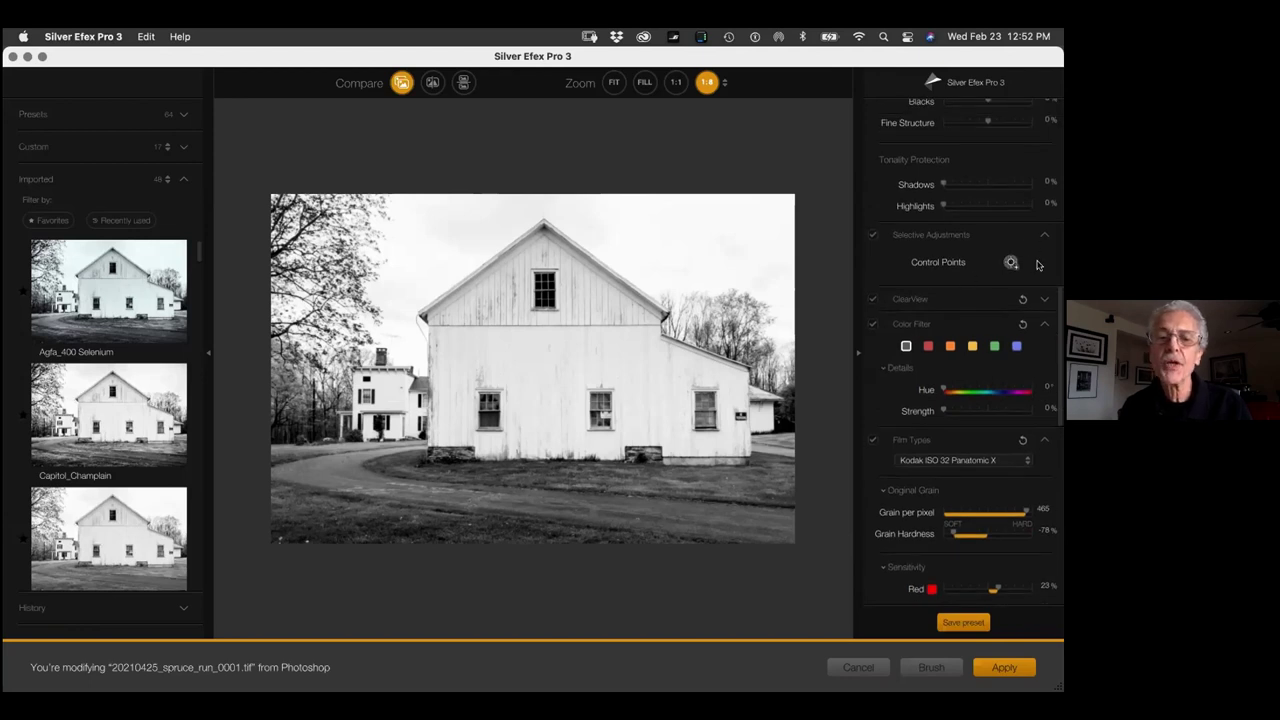
pyautogui.click(347, 475)
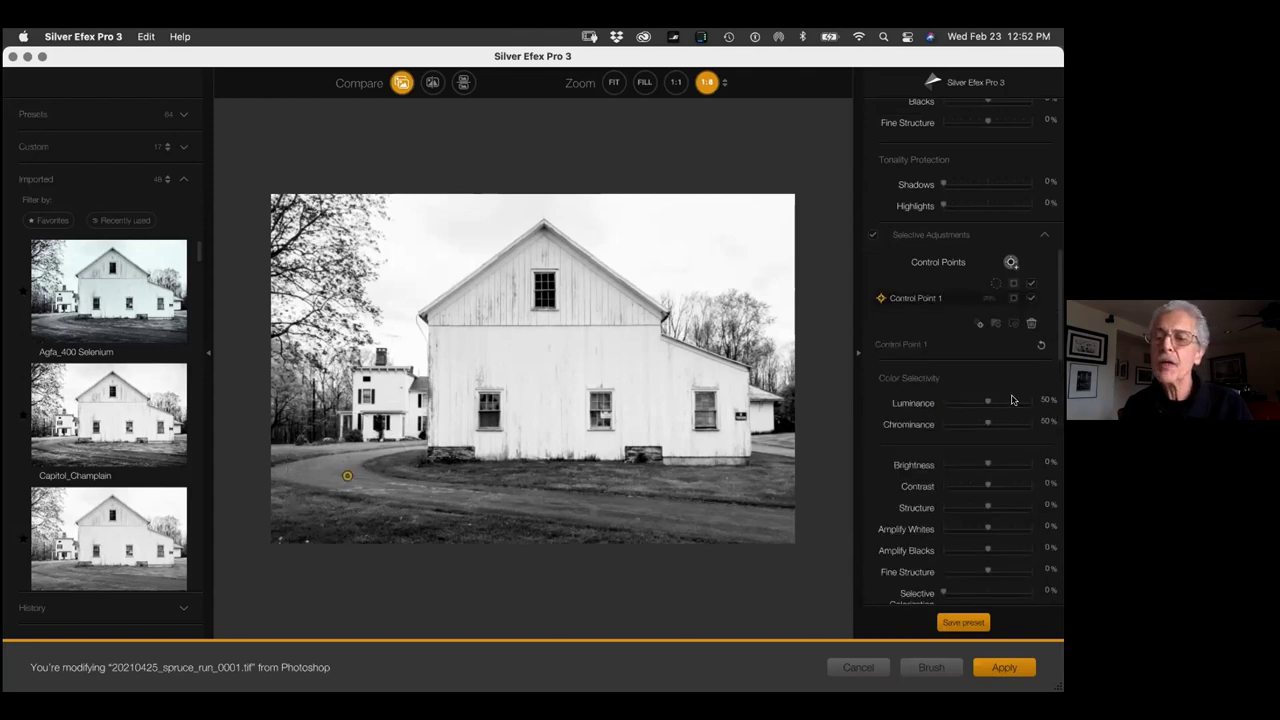
pyautogui.scroll(-3, 1040, 340)
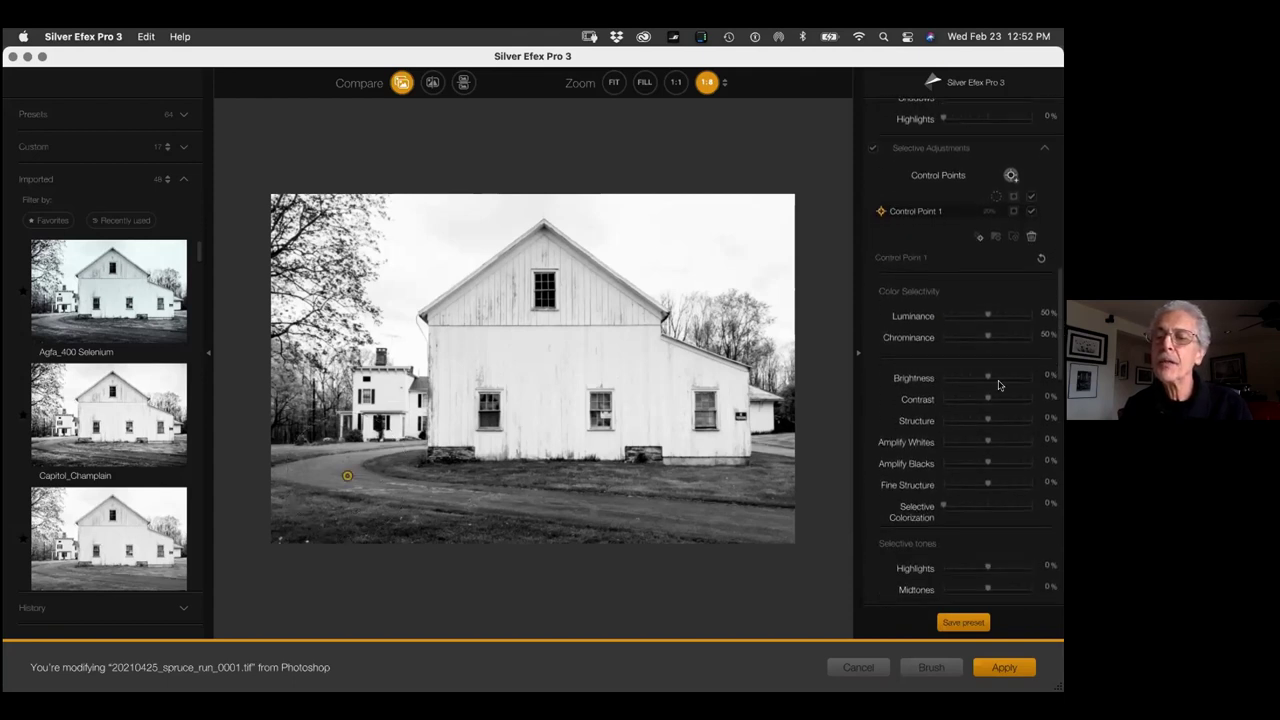
pyautogui.moveTo(986, 378); pyautogui.dragTo(1014, 376)
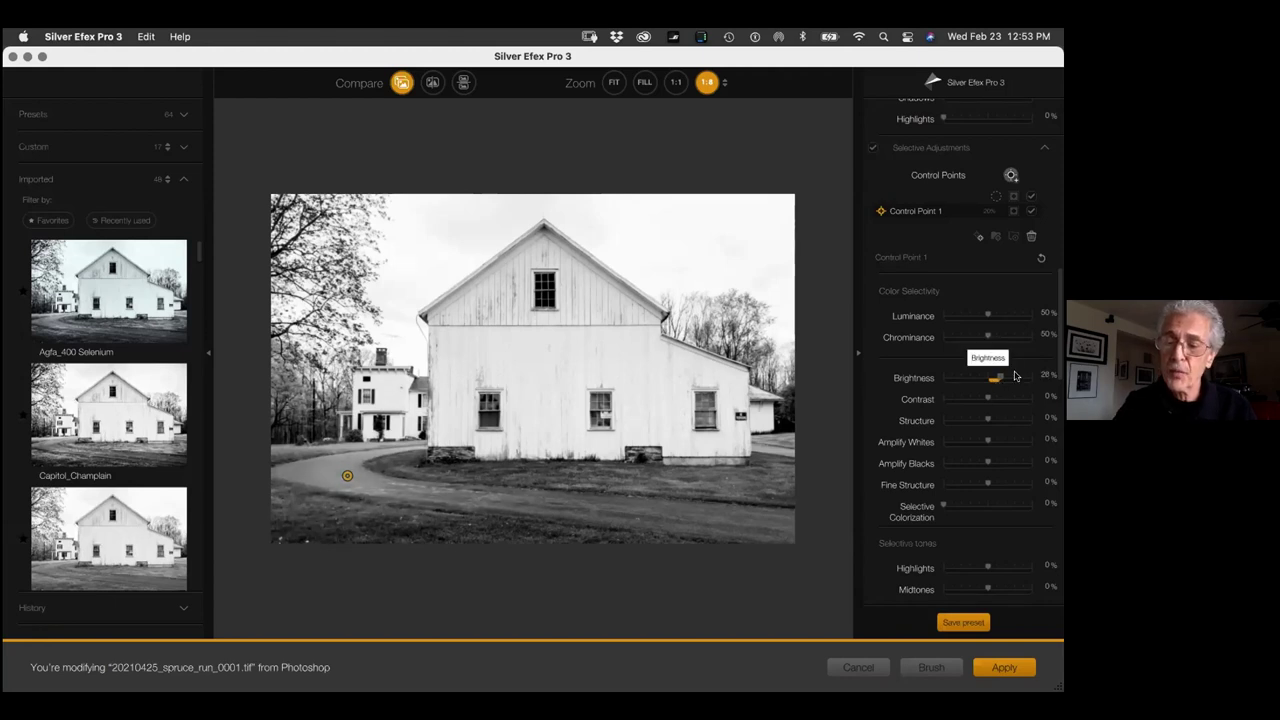
# Delete the control point placed on the driveway
pyautogui.press('BackSpace')
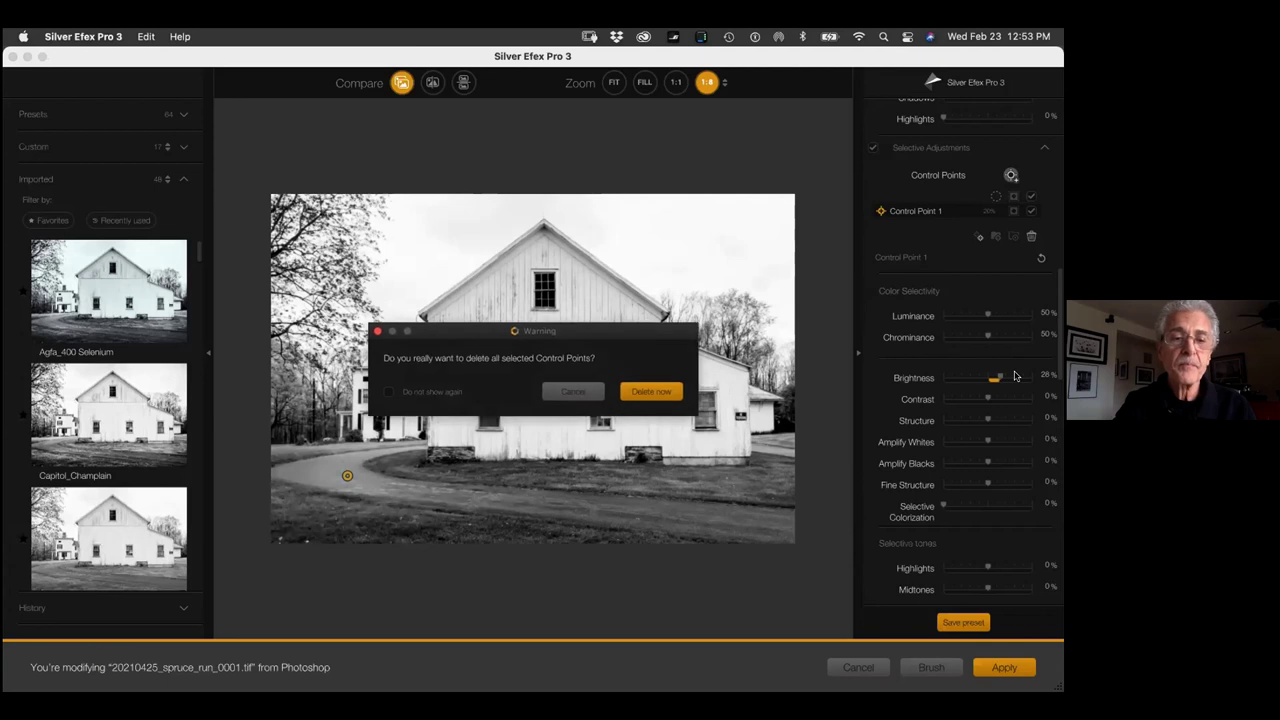
pyautogui.click(650, 392)
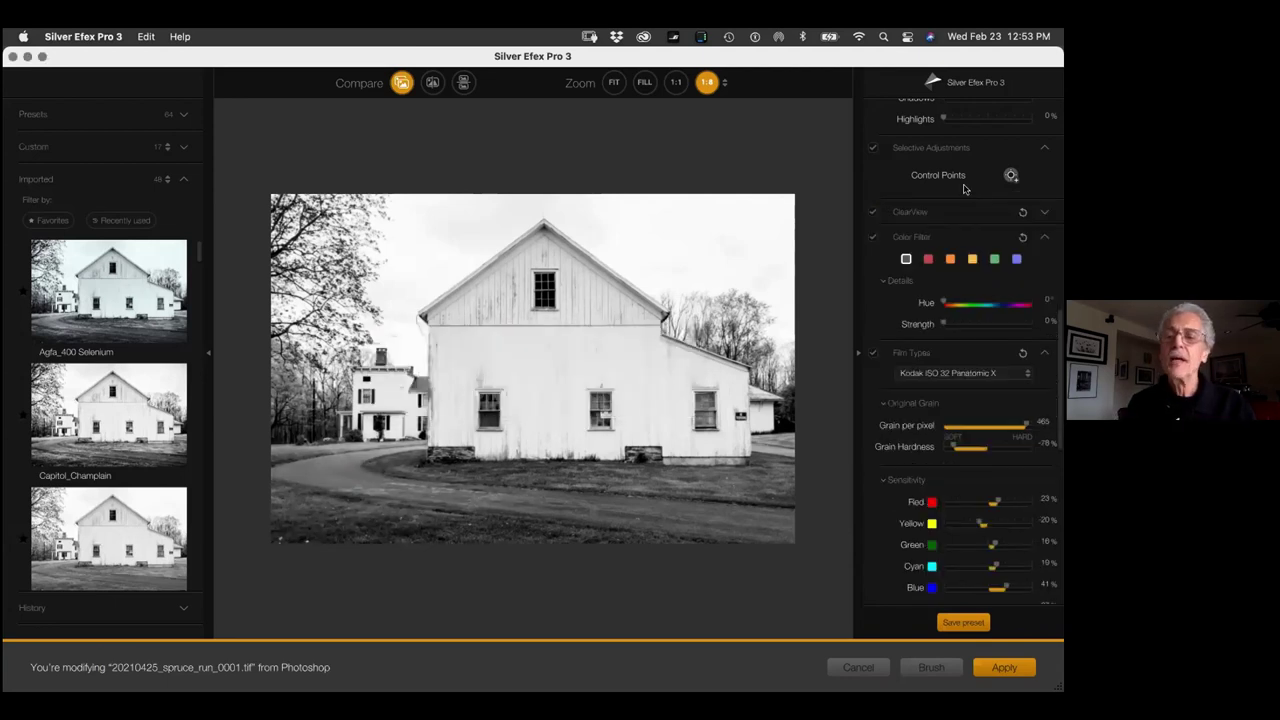
# Set Tonality Protection to Shadows 99% and Highlights 59%, raise Soft Contrast to about 37%, and apply the conversion
pyautogui.scroll(5, 1057, 337)
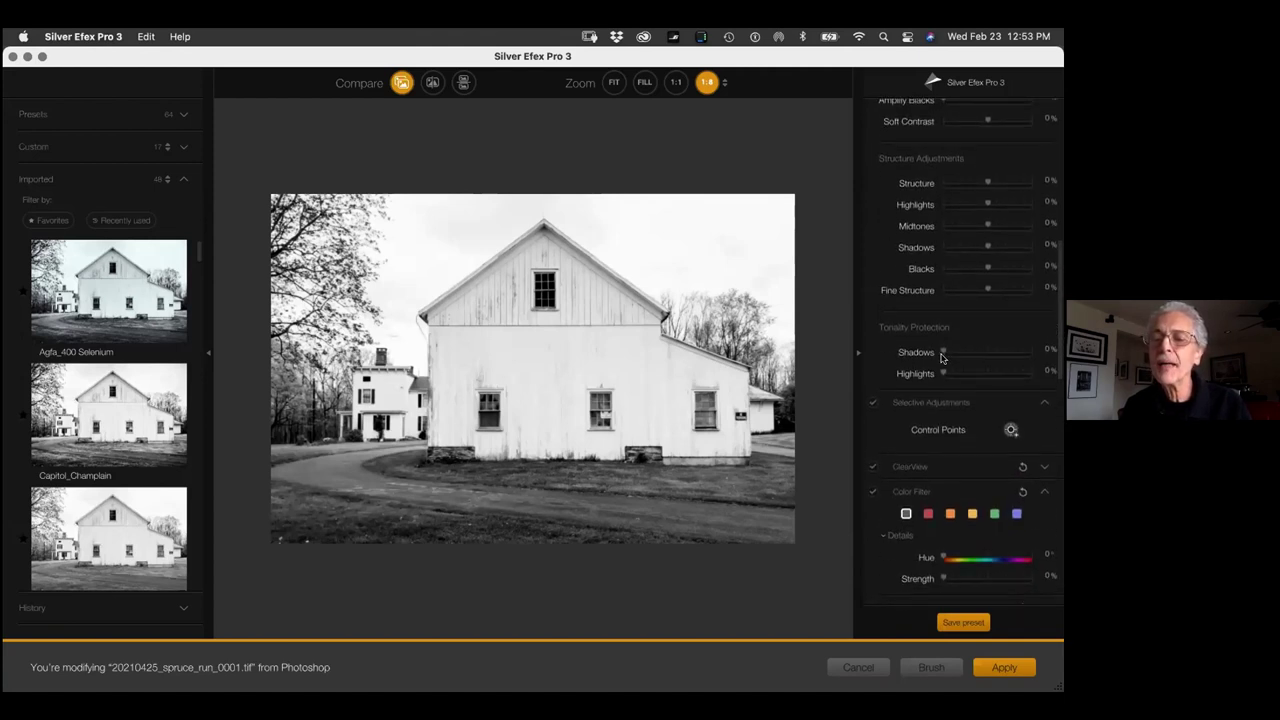
pyautogui.moveTo(943, 352); pyautogui.dragTo(1027, 347)
pyautogui.moveTo(944, 373); pyautogui.dragTo(994, 367)
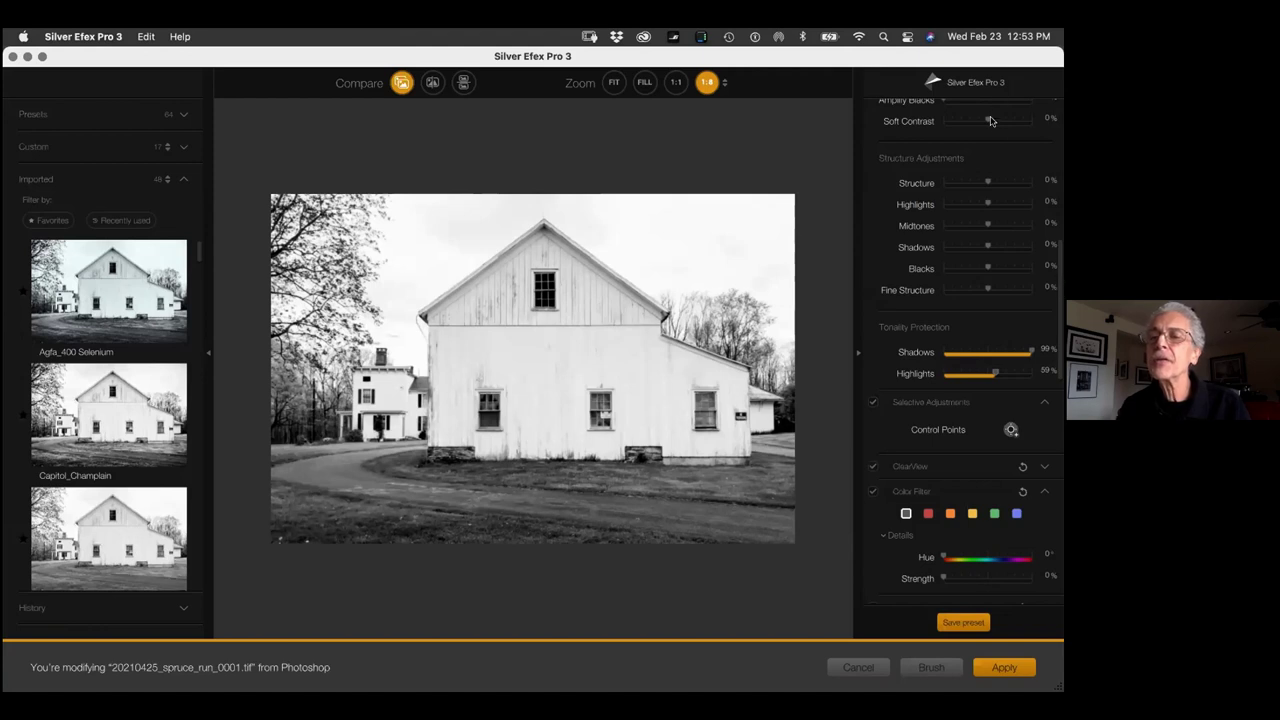
pyautogui.moveTo(993, 120); pyautogui.dragTo(997, 120)
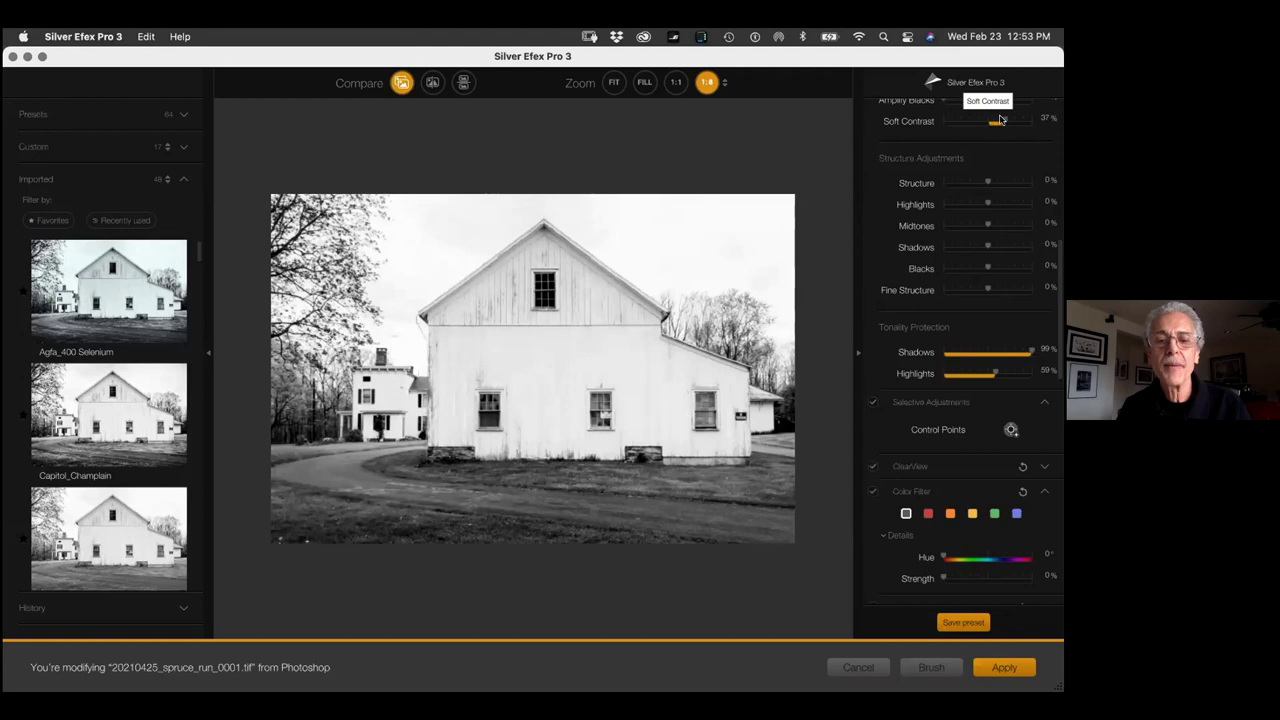
pyautogui.click(1003, 667)
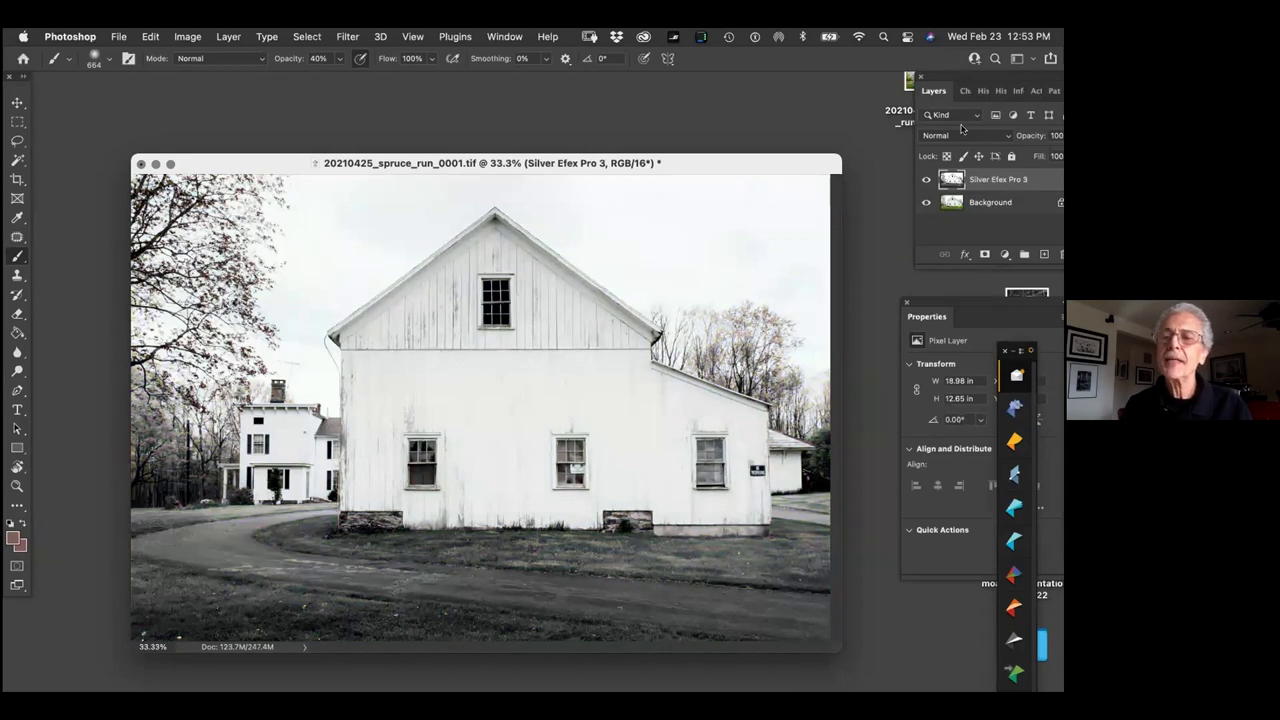
# Set the Silver Efex Pro 3 layer's blend mode to Luminosity and compare the photo with and without the layer
pyautogui.click(952, 137)
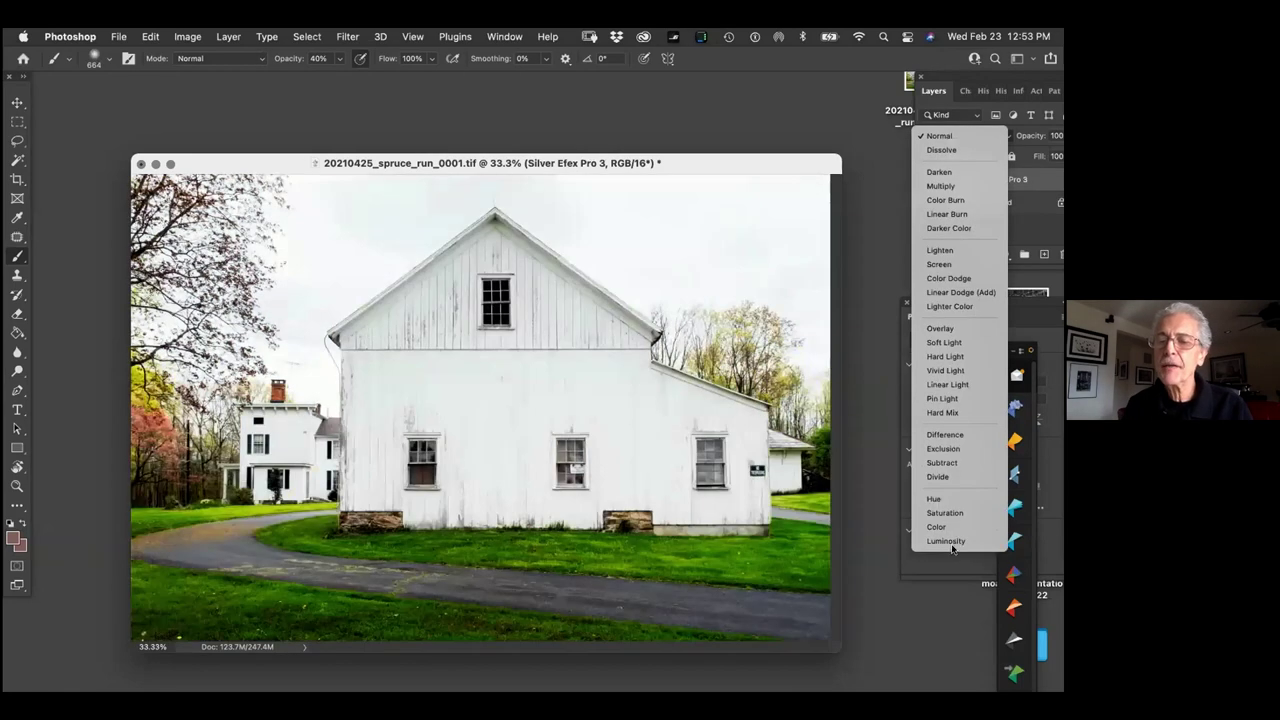
pyautogui.click(952, 545)
pyautogui.click(924, 180)
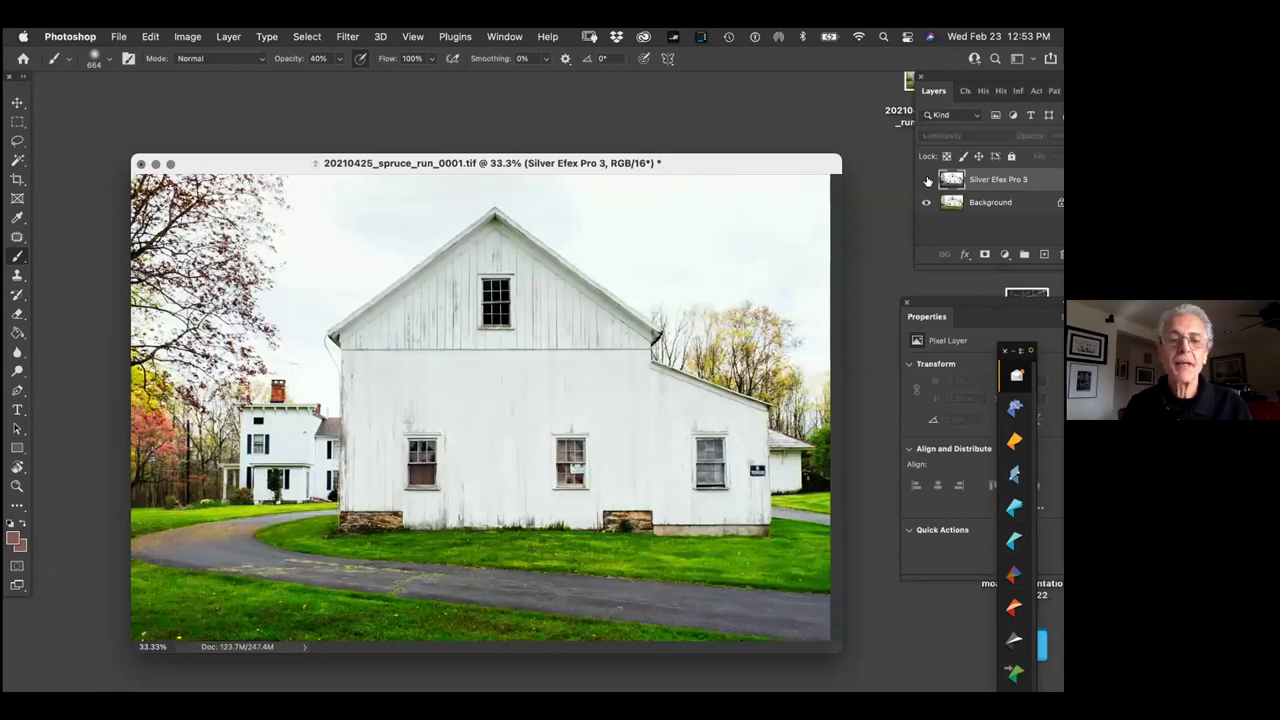
pyautogui.click(926, 180)
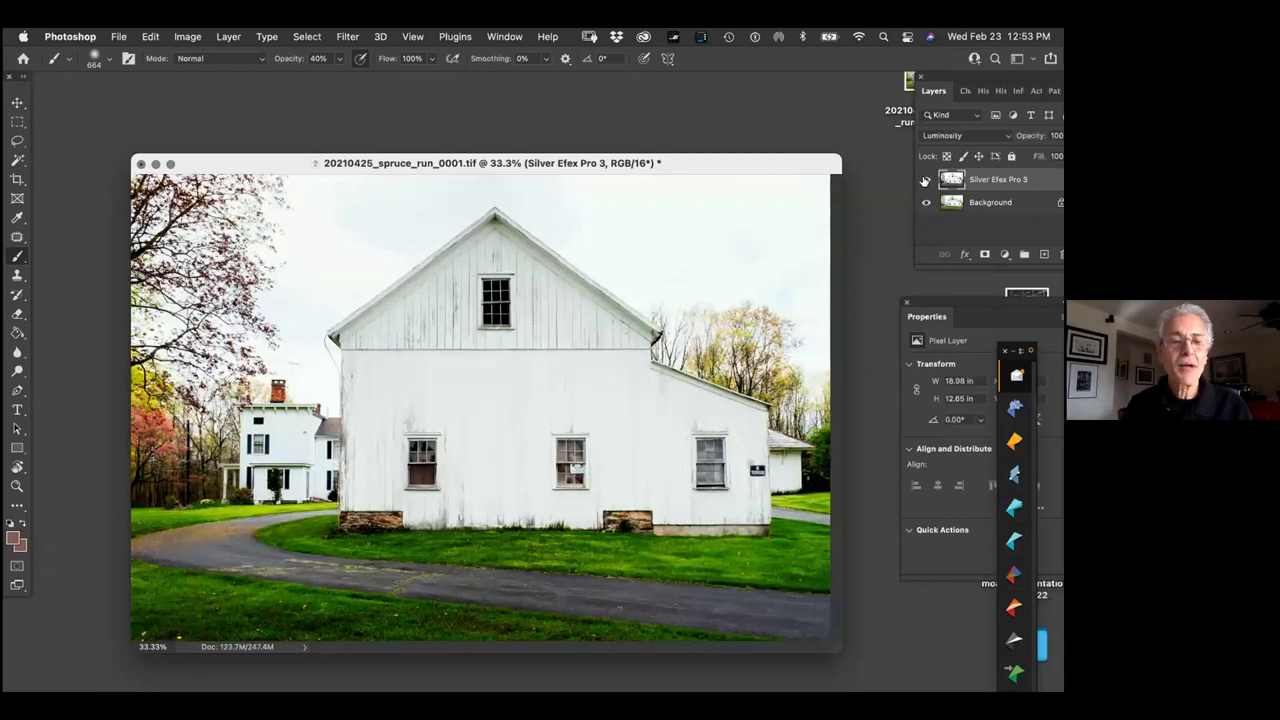
pyautogui.click(925, 180)
pyautogui.click(925, 181)
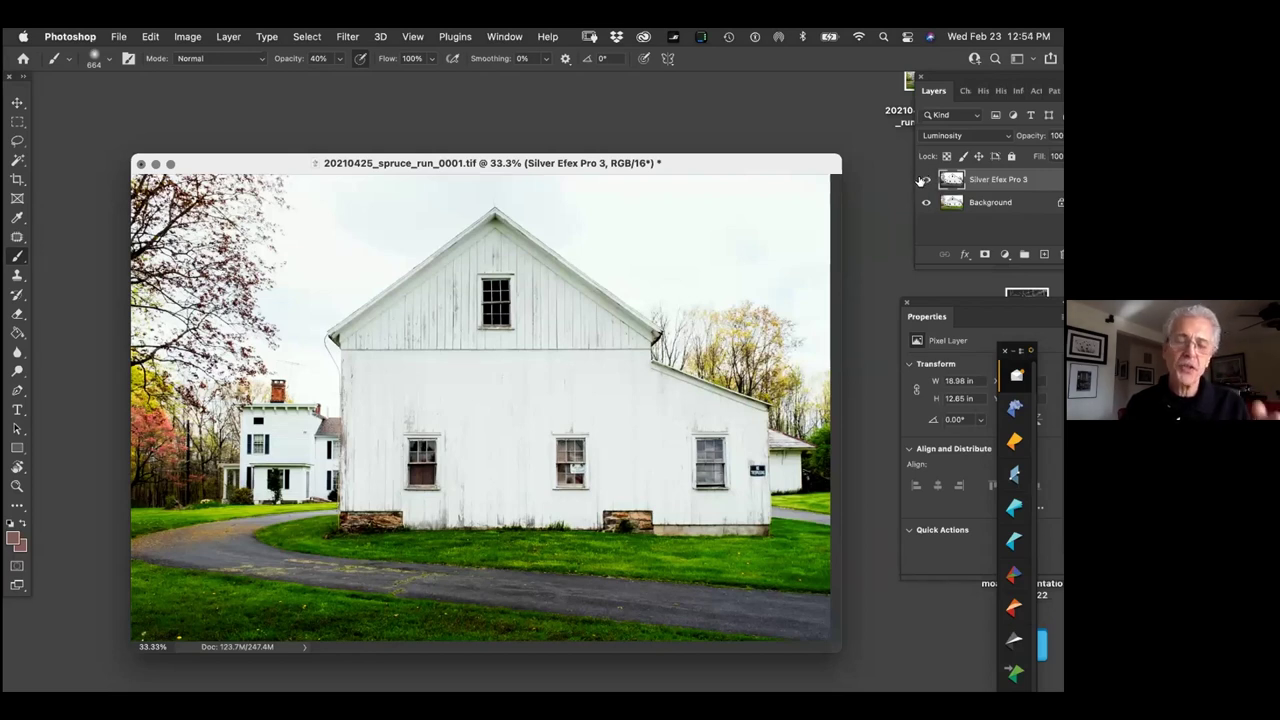
# Merge the Silver Efex Pro 3 layer into the background and save the TIFF
pyautogui.press('super+e')
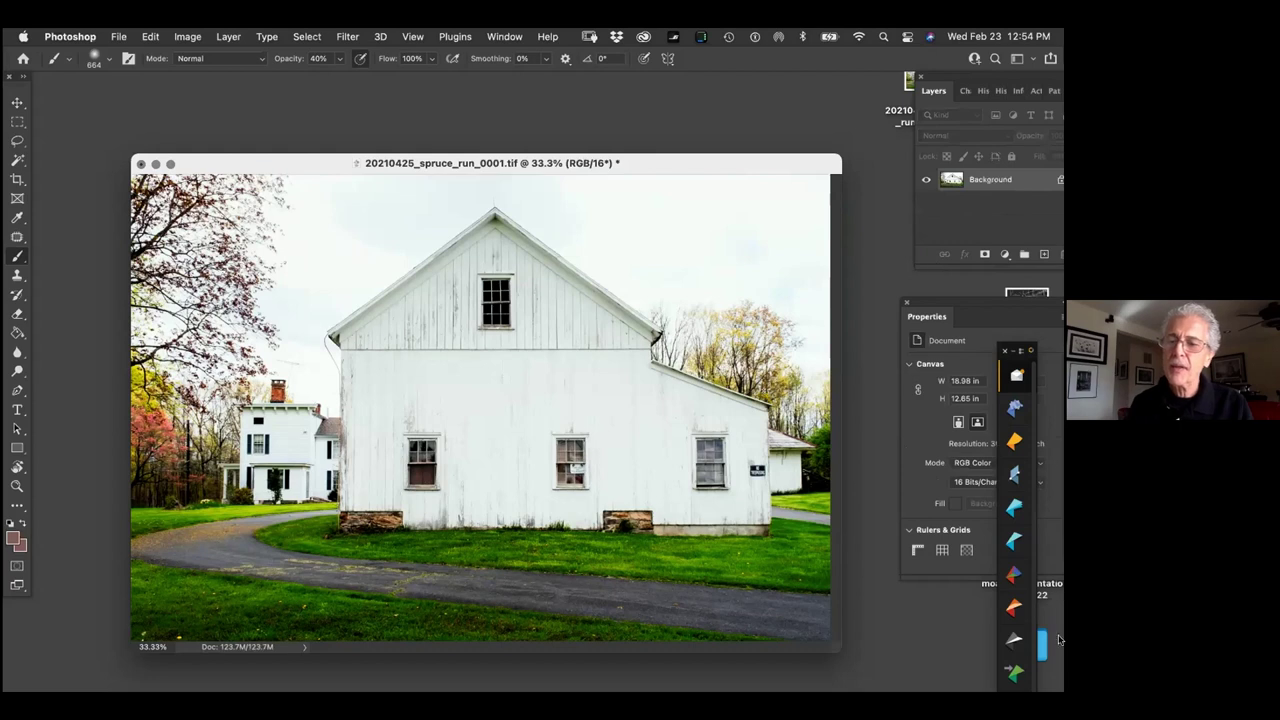
pyautogui.press('super+s')
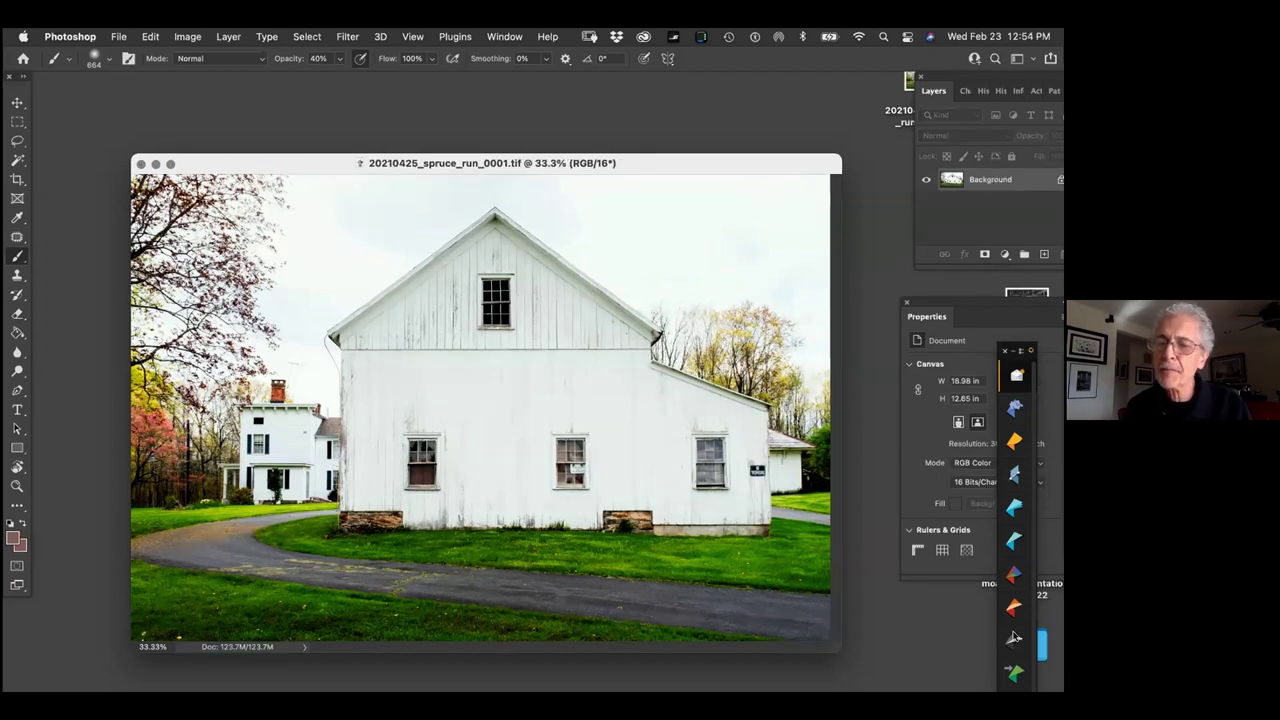
# Convert the barn photo in Silver Efex Pro 3 with Highlights 52%, Contrast 23% and Fine Structure 32%, and merge the resulting layer into the background
pyautogui.click(1016, 640)
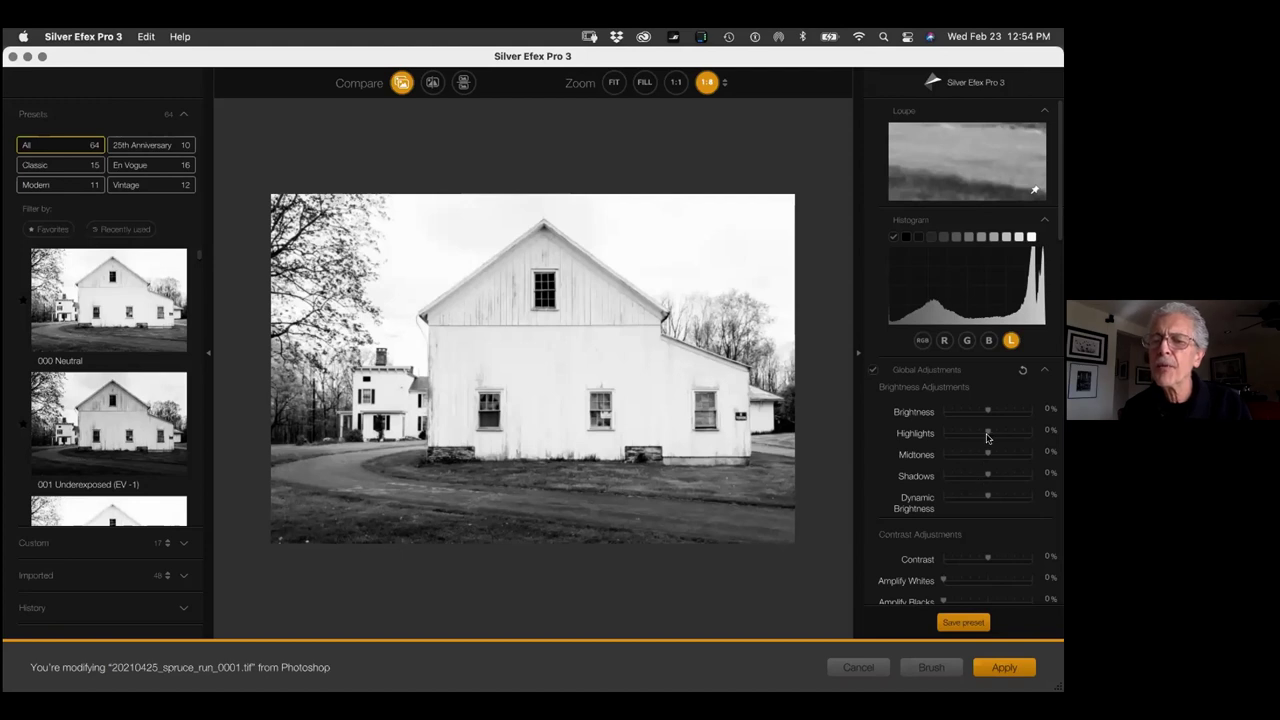
pyautogui.moveTo(990, 432); pyautogui.dragTo(1007, 431)
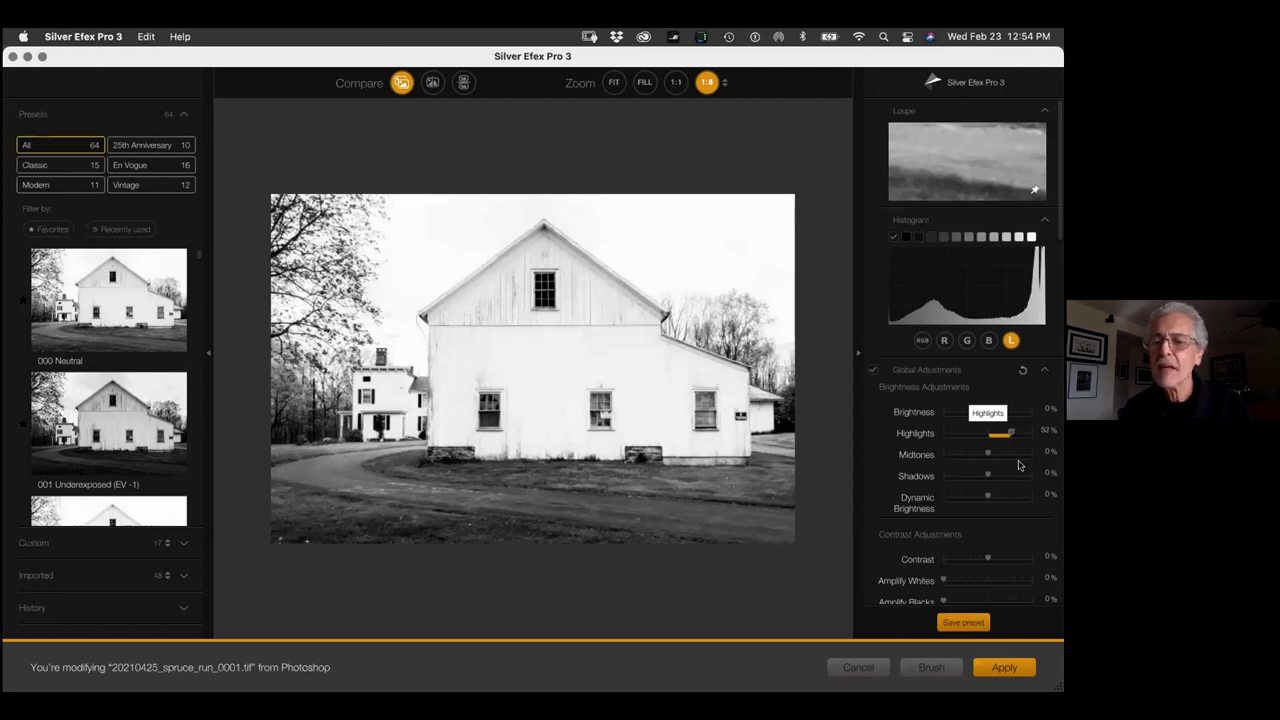
pyautogui.moveTo(990, 556); pyautogui.dragTo(993, 556)
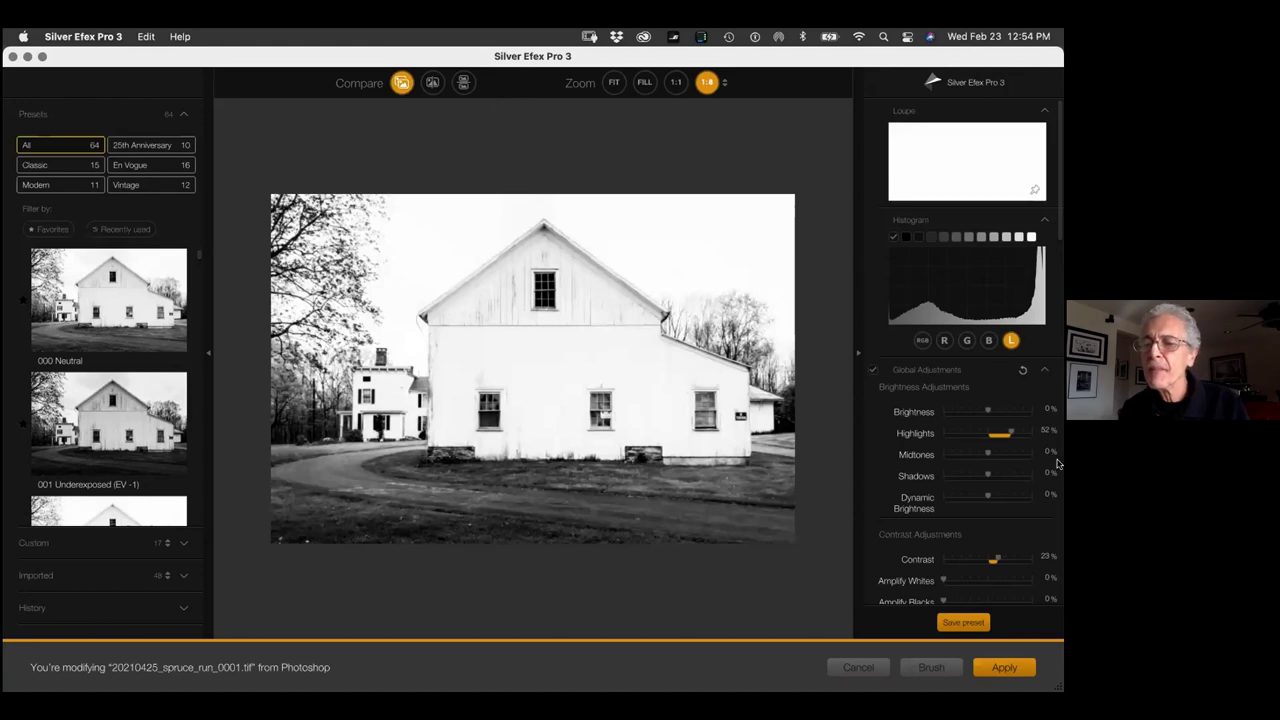
pyautogui.scroll(-10, 1045, 300)
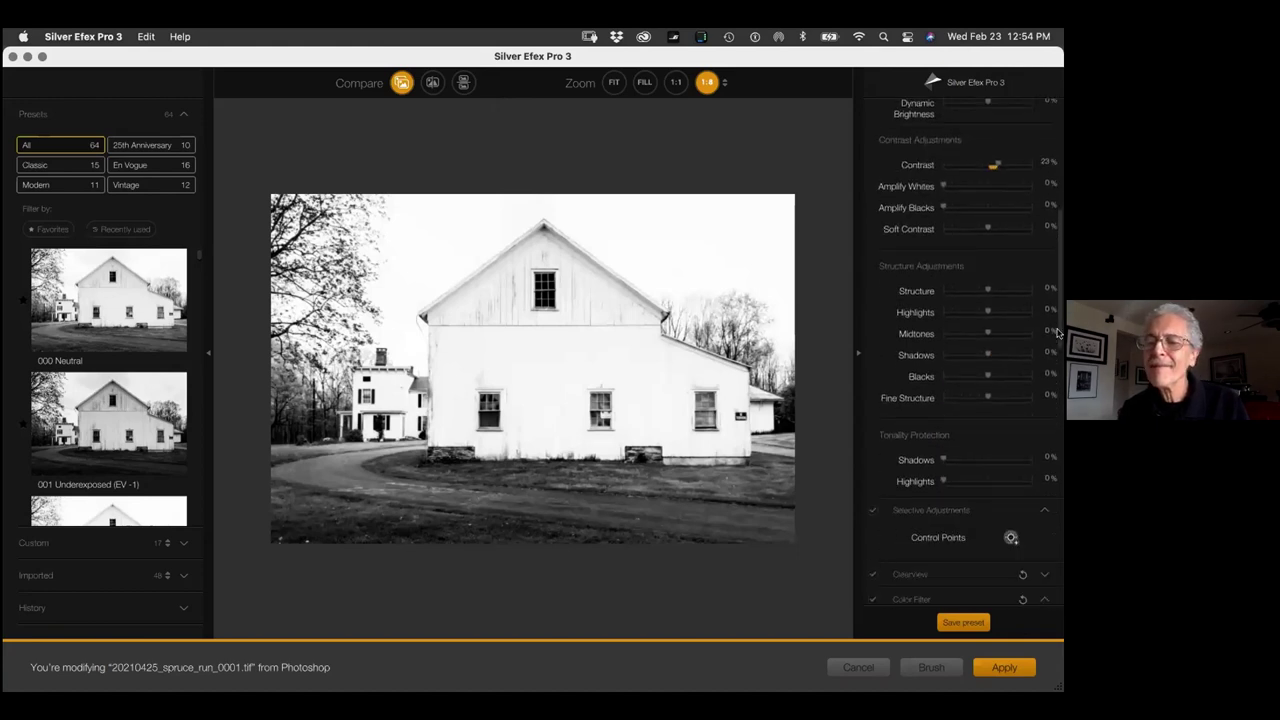
pyautogui.scroll(5, 1045, 365)
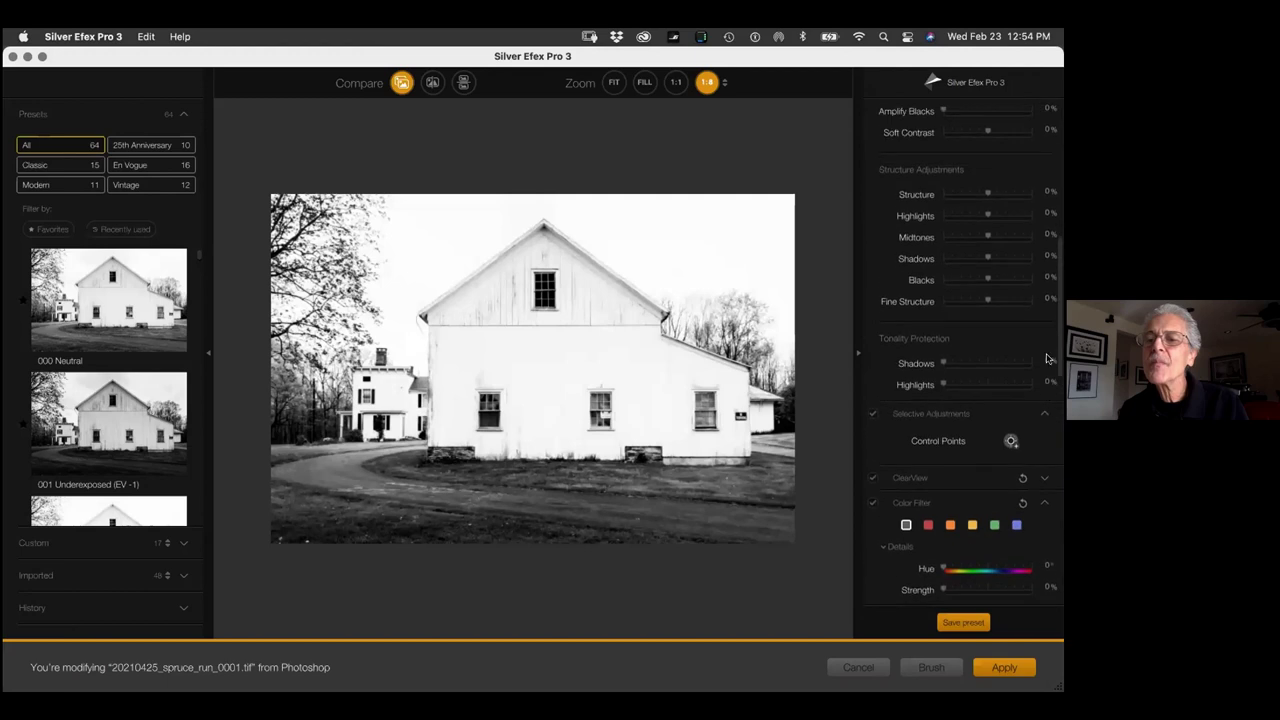
pyautogui.moveTo(987, 309); pyautogui.dragTo(995, 308)
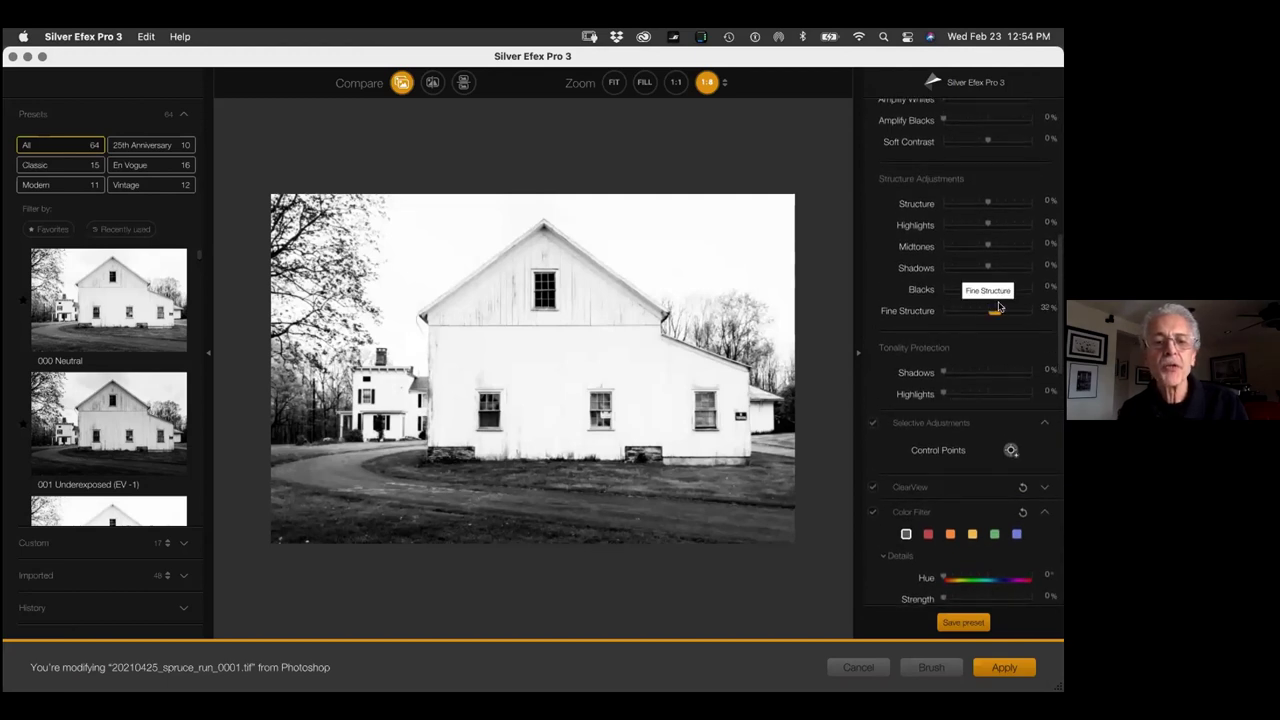
pyautogui.click(1004, 667)
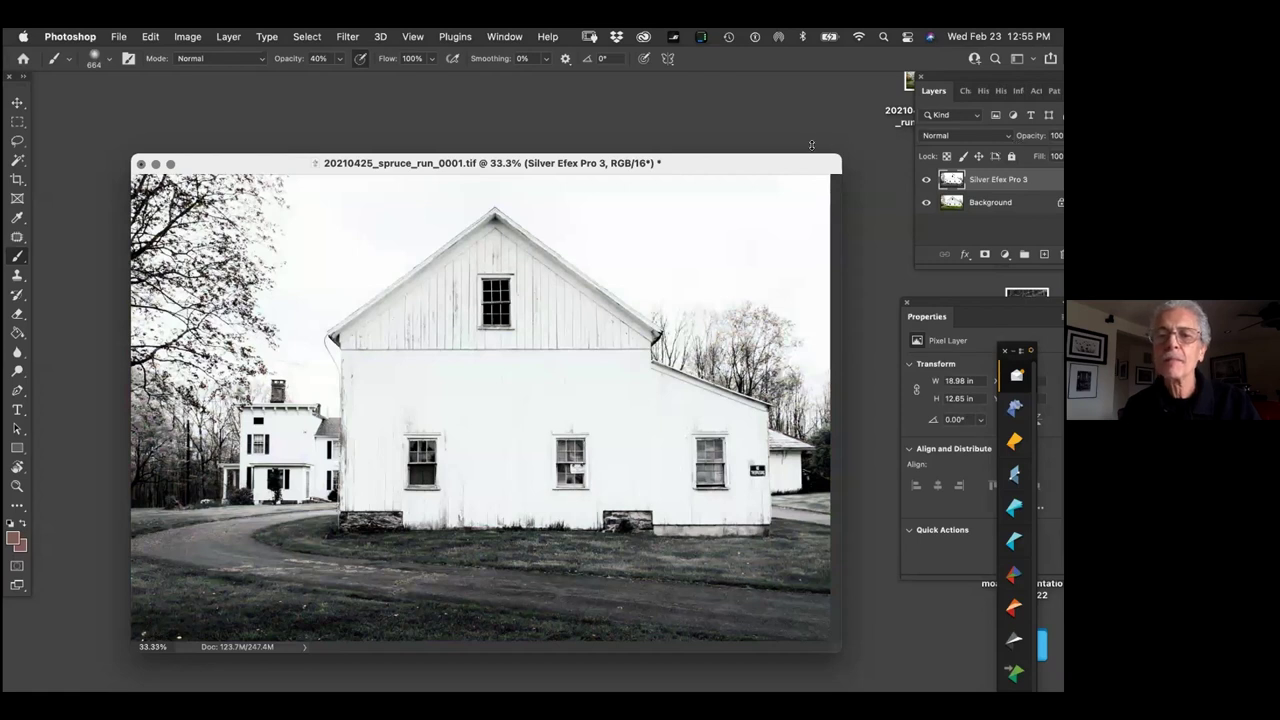
pyautogui.press('super+e')
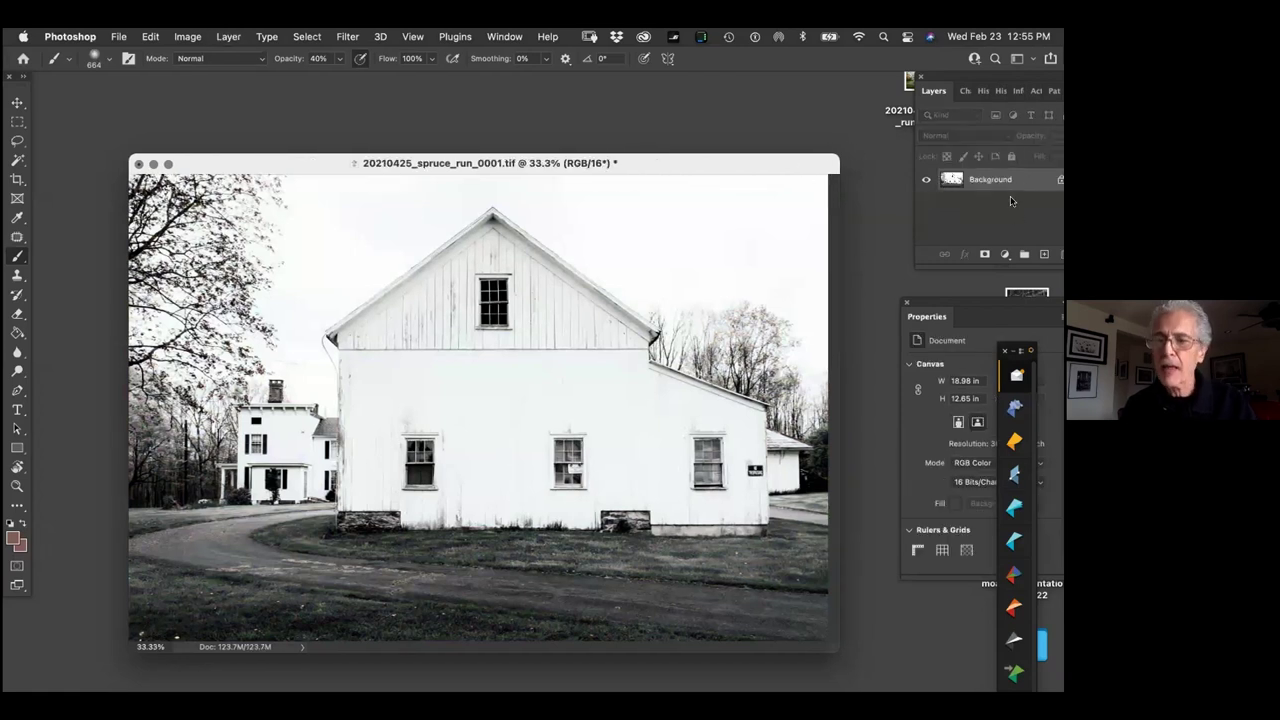
# Add a Curves adjustment layer in Screen blend mode and invert its mask to black
pyautogui.click(1004, 255)
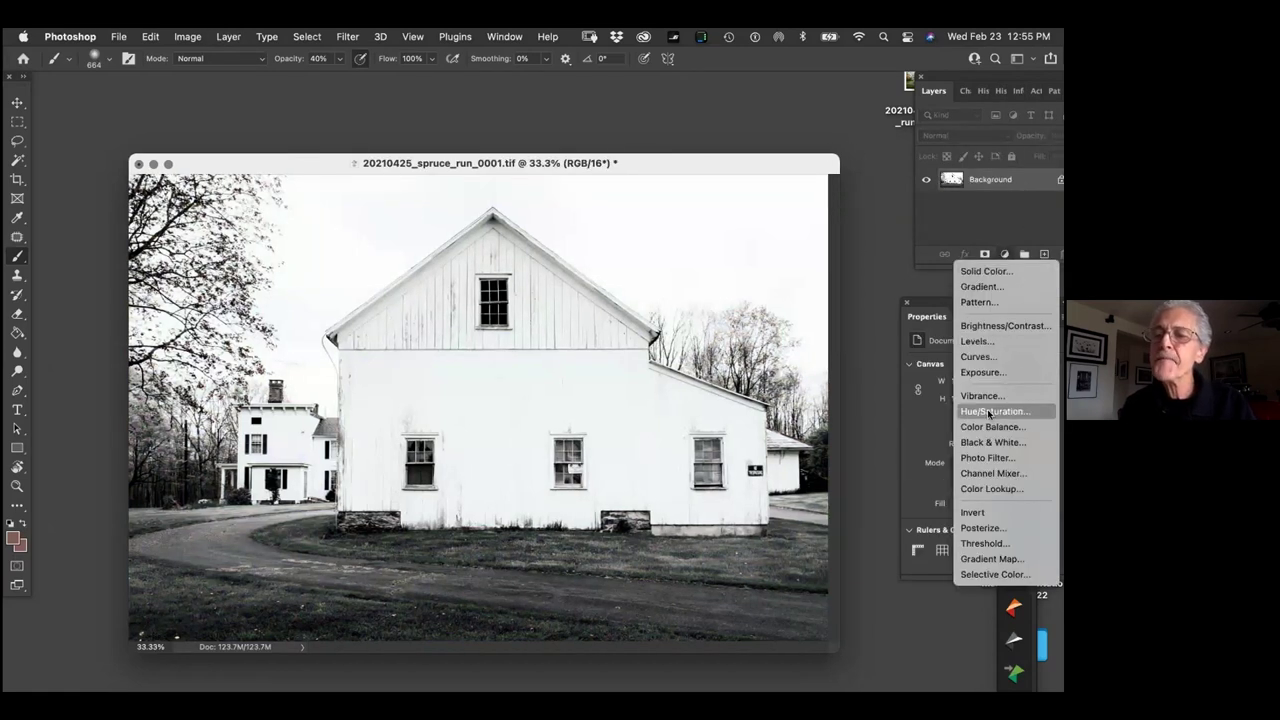
pyautogui.click(998, 358)
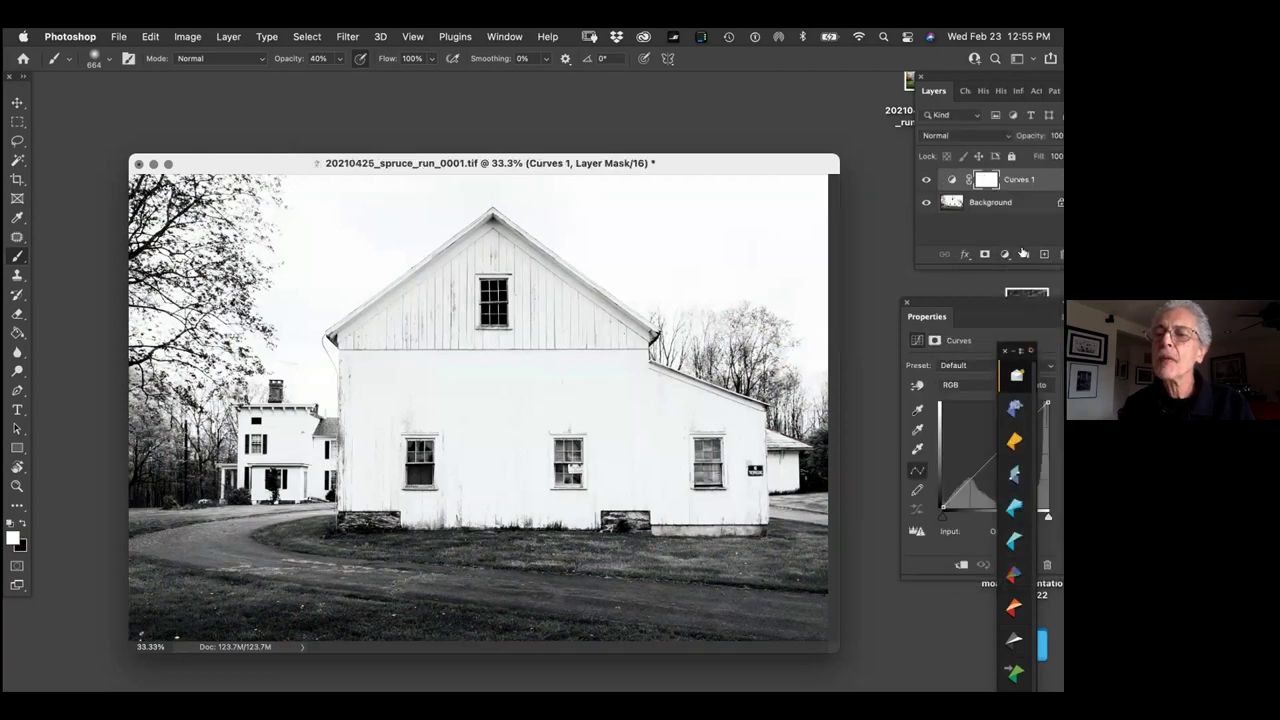
pyautogui.click(981, 138)
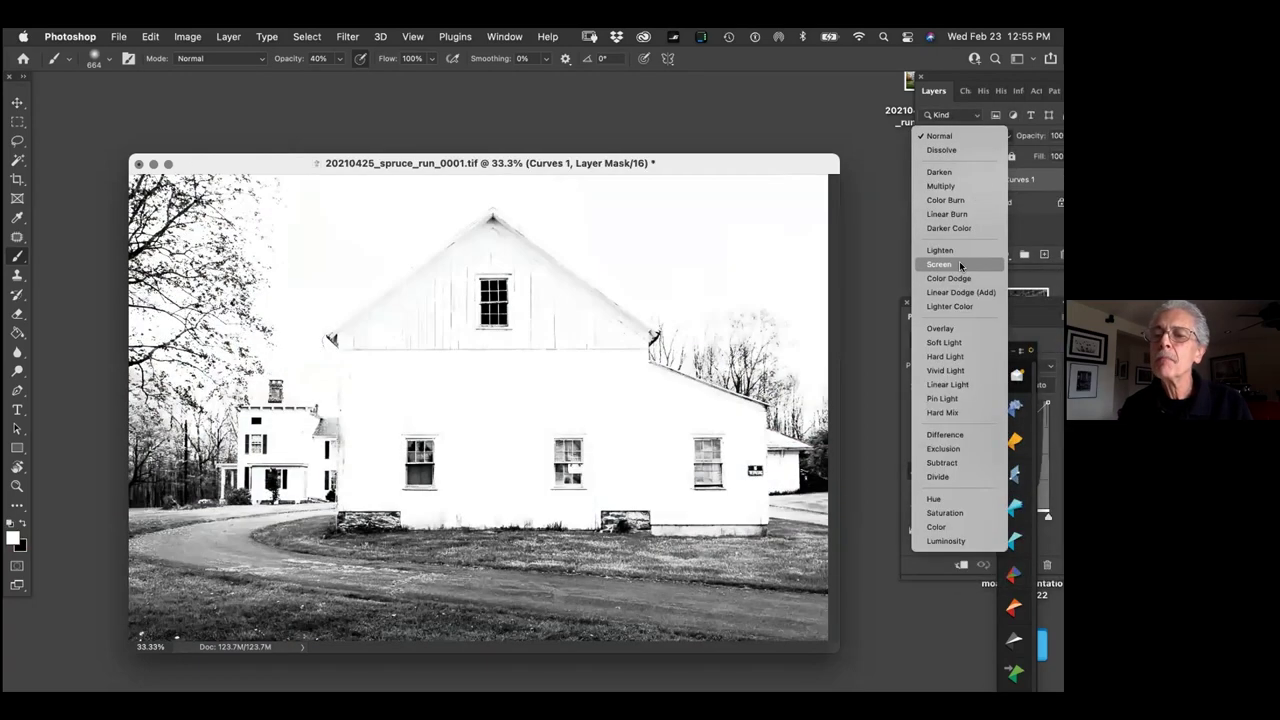
pyautogui.click(967, 265)
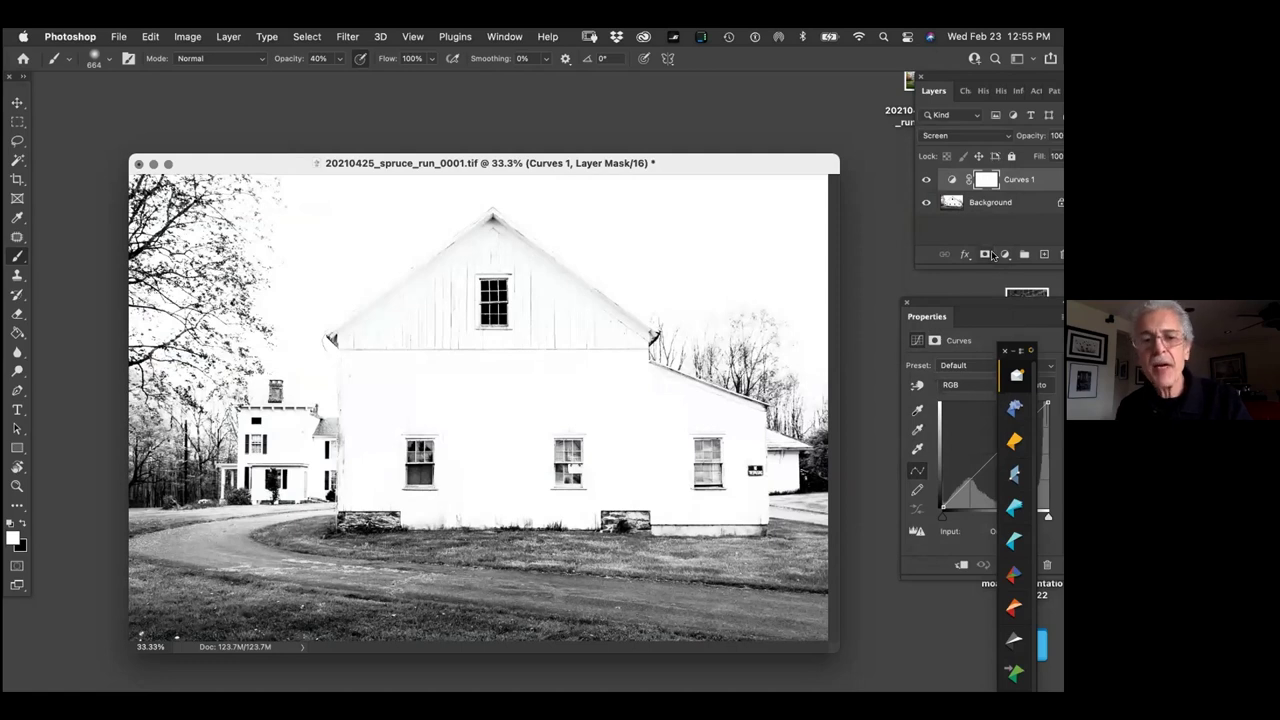
pyautogui.press('super+i')
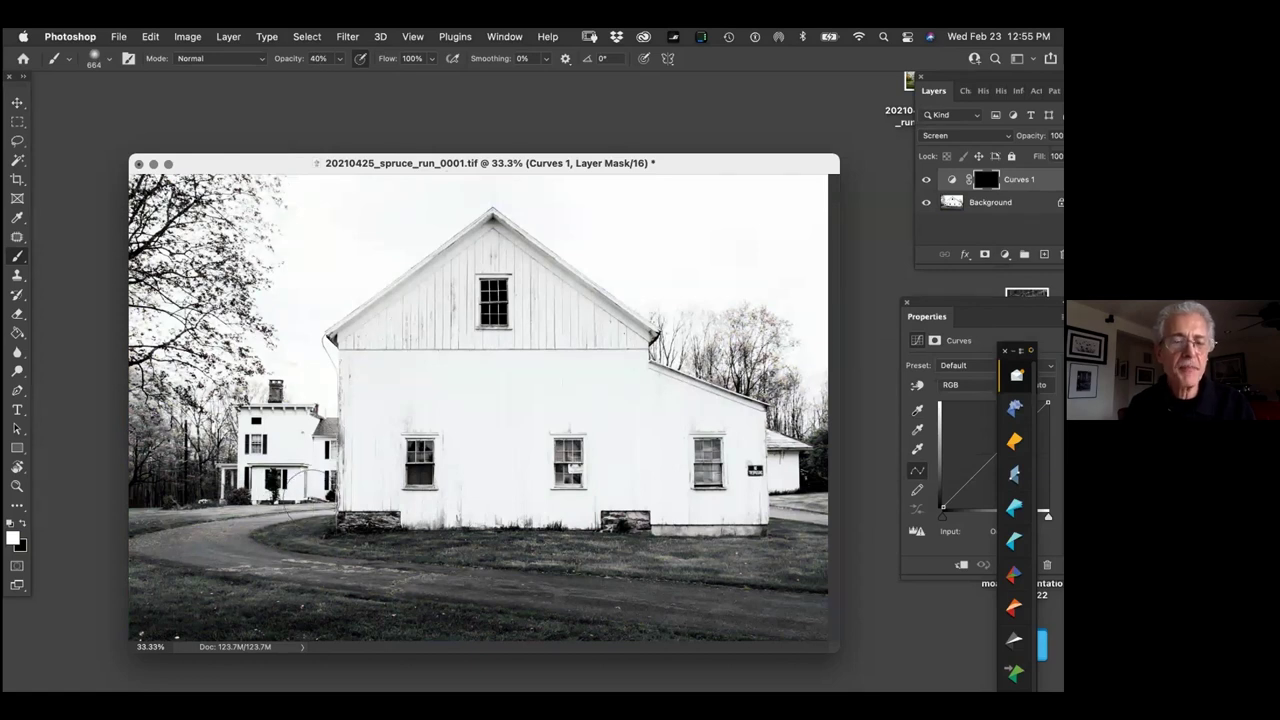
# Paint white on the Curves mask over the driveway and grass with a 30% opacity brush to lighten them, and merge the layer
pyautogui.moveTo(325, 498)
pyautogui.mouseDown()
pyautogui.moveTo(240, 545)
pyautogui.moveTo(265, 515)
pyautogui.moveTo(225, 518)
pyautogui.moveTo(273, 498)
pyautogui.moveTo(230, 525)
pyautogui.moveTo(322, 446)
pyautogui.moveTo(244, 529)
pyautogui.moveTo(305, 545)
pyautogui.moveTo(245, 557)
pyautogui.moveTo(800, 605)
pyautogui.mouseUp()
pyautogui.moveTo(460, 540); pyautogui.dragTo(620, 548)
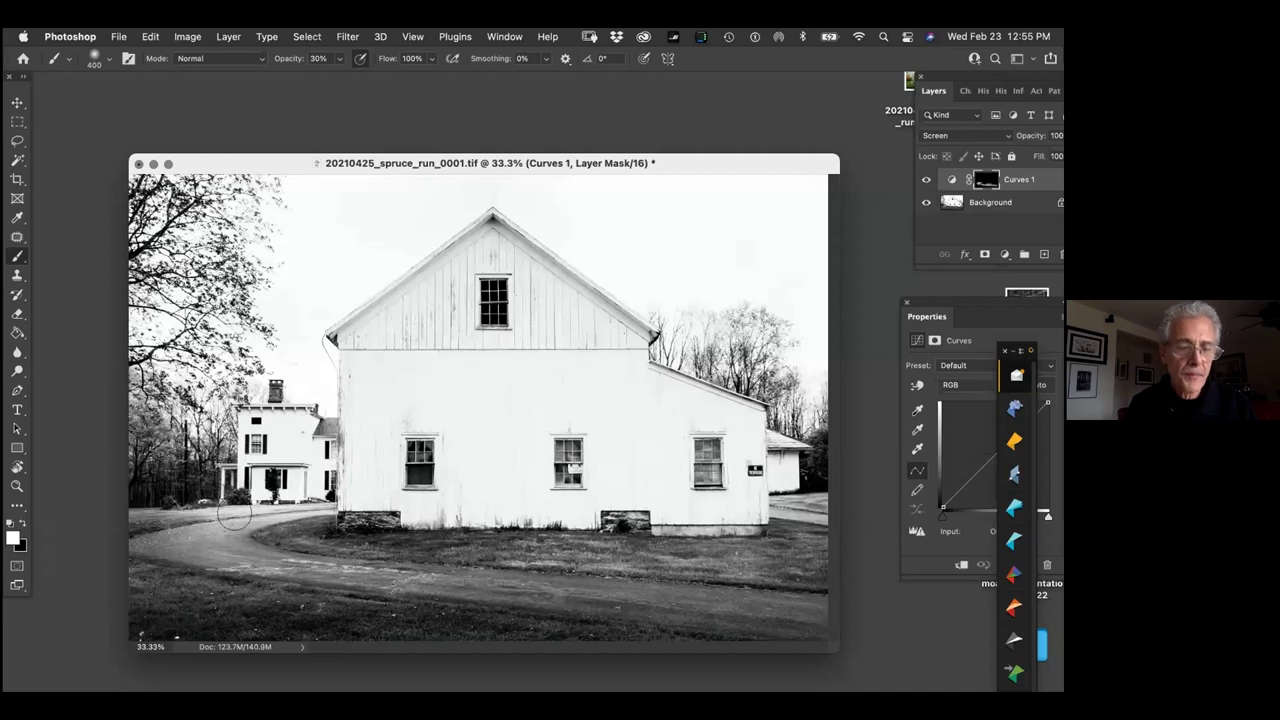
pyautogui.moveTo(241, 512)
pyautogui.mouseDown()
pyautogui.moveTo(198, 525)
pyautogui.moveTo(199, 508)
pyautogui.mouseUp()
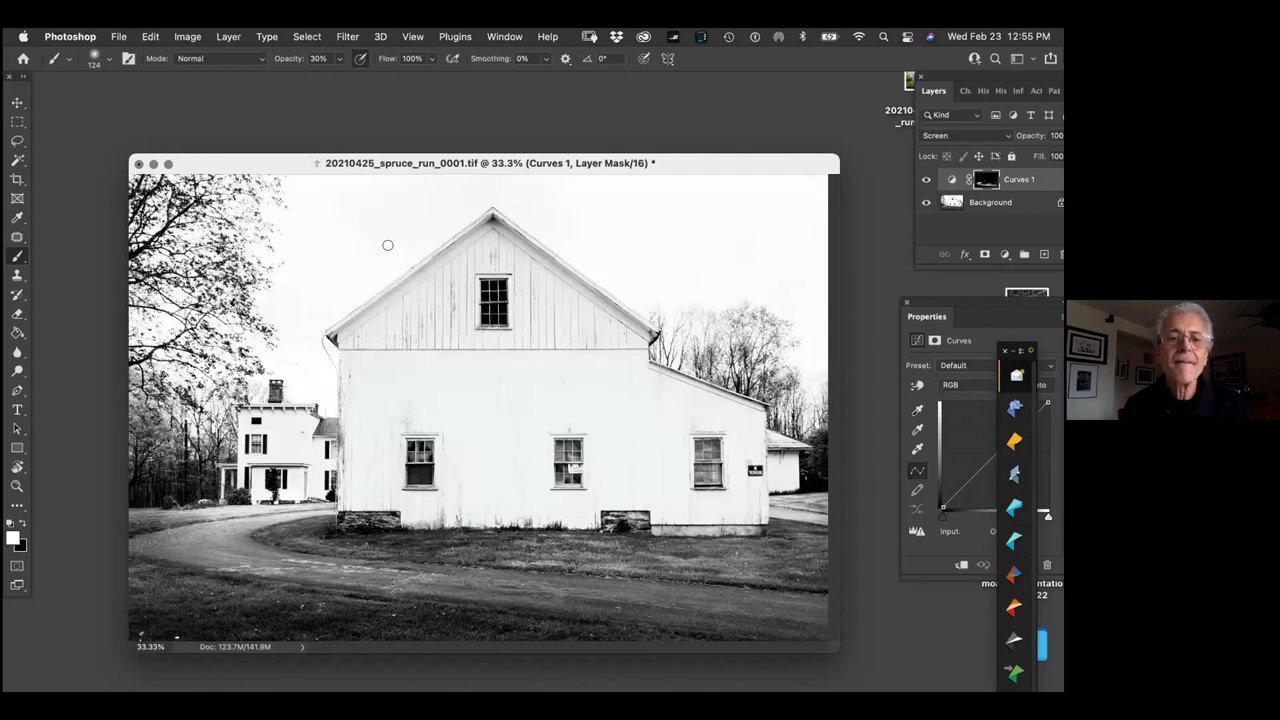
pyautogui.moveTo(338, 218); pyautogui.dragTo(816, 600)
pyautogui.scroll(-2, 517, 386)
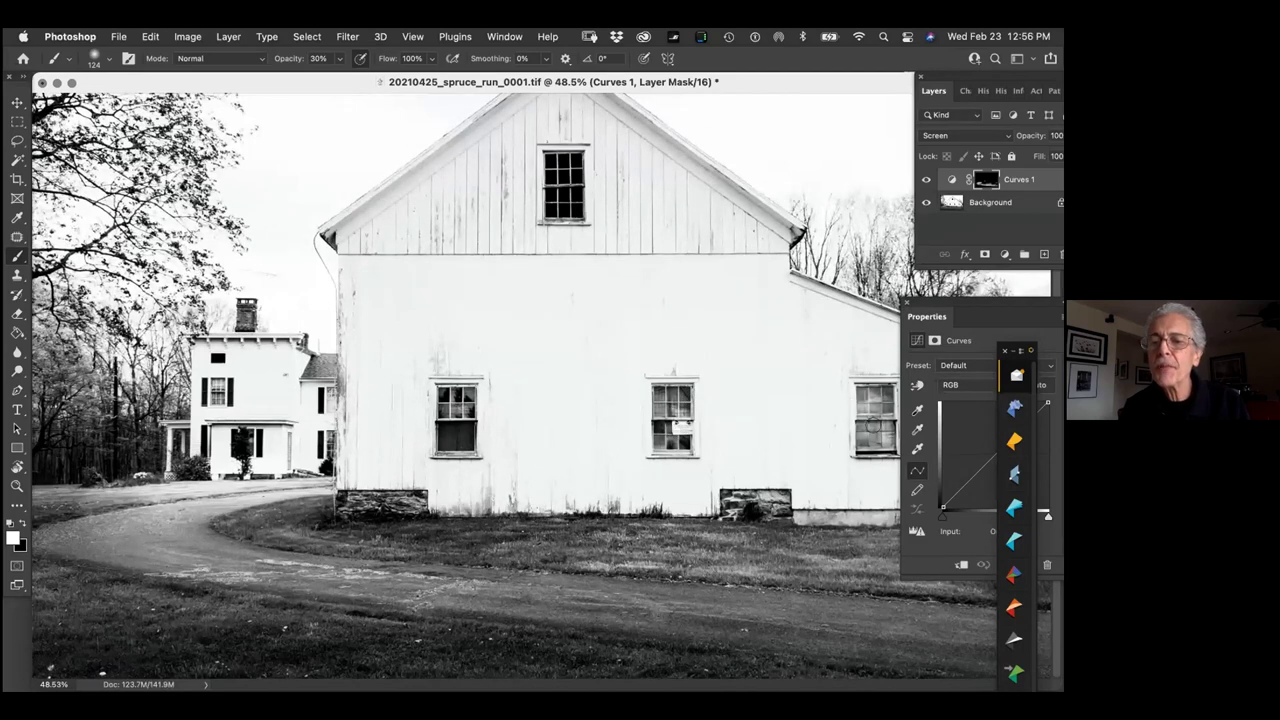
pyautogui.moveTo(322, 86); pyautogui.dragTo(264, 83)
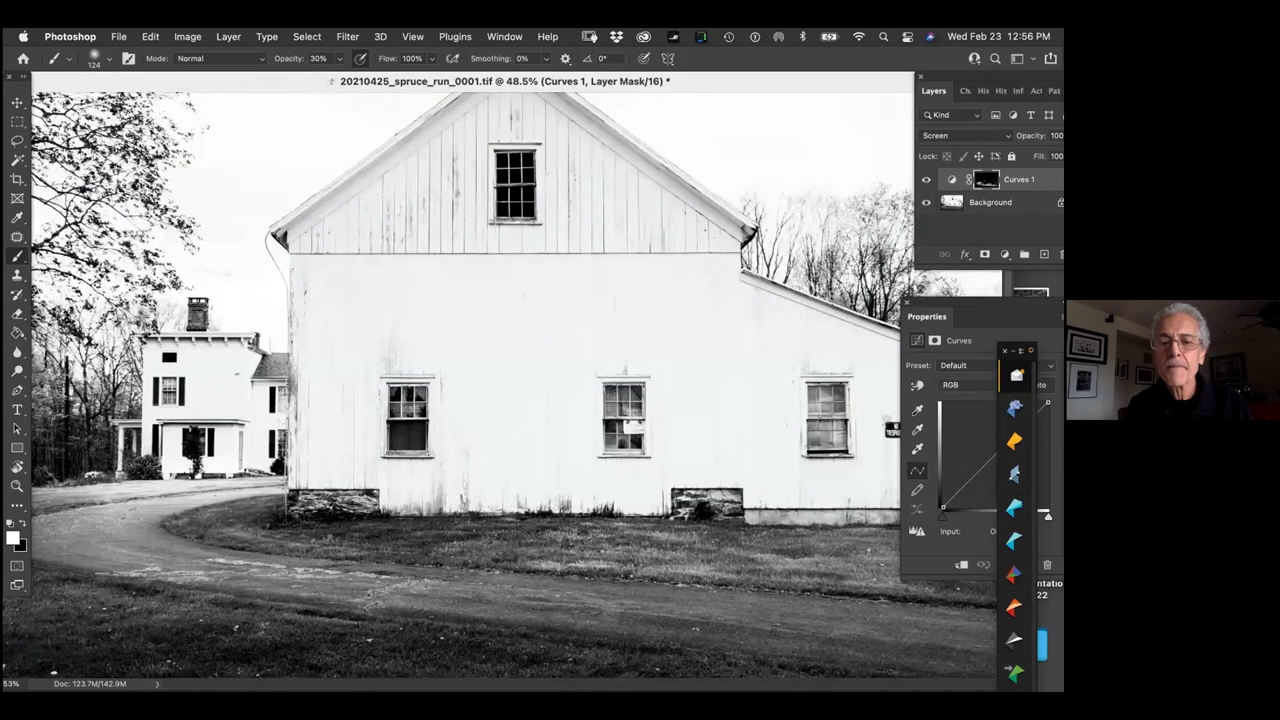
pyautogui.moveTo(531, 426); pyautogui.dragTo(378, 533)
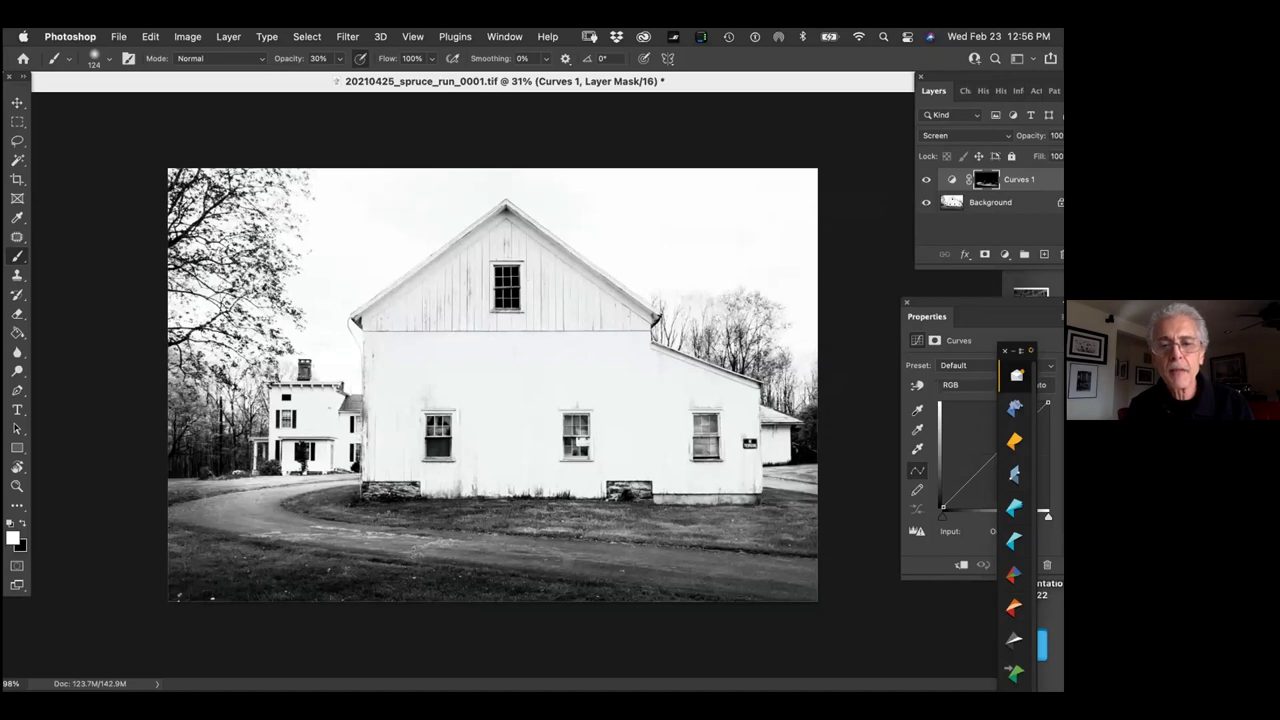
pyautogui.moveTo(651, 531); pyautogui.dragTo(656, 541)
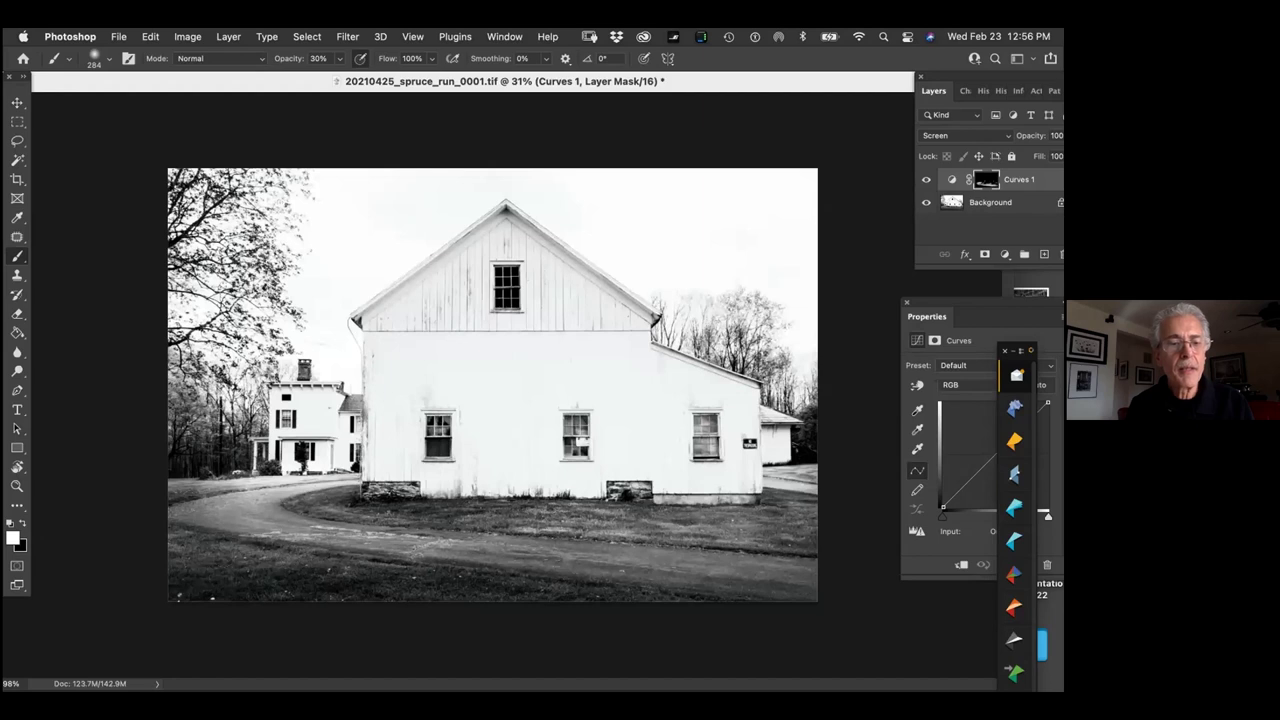
pyautogui.moveTo(222, 552); pyautogui.dragTo(408, 568)
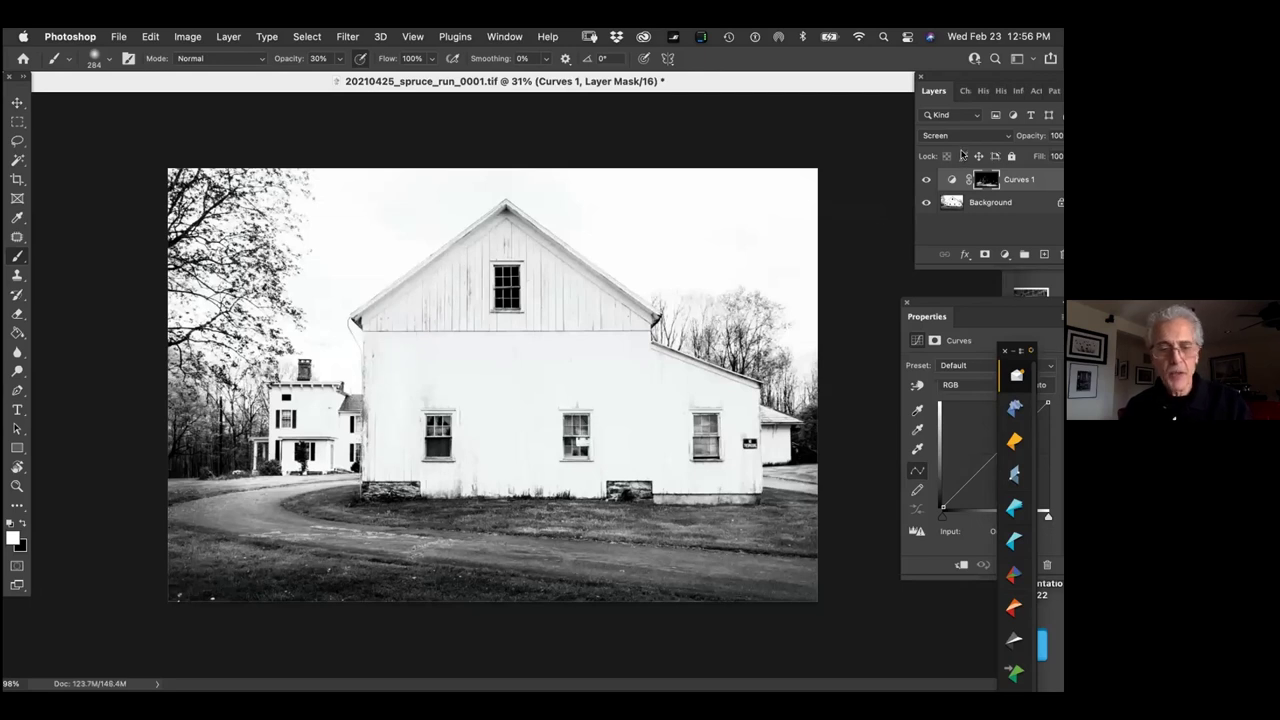
pyautogui.press('BackSpace')
# Add a Curves adjustment layer in Multiply blend mode and invert its mask to black
pyautogui.click(1005, 254)
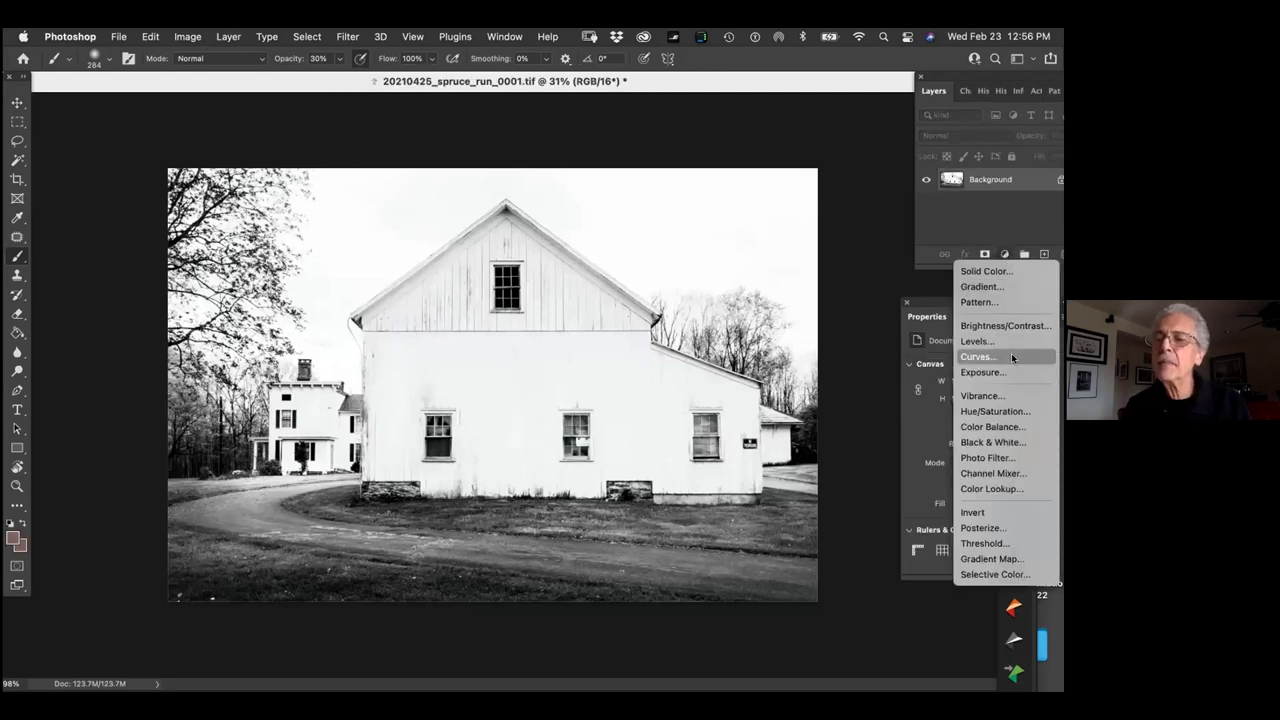
pyautogui.click(1007, 359)
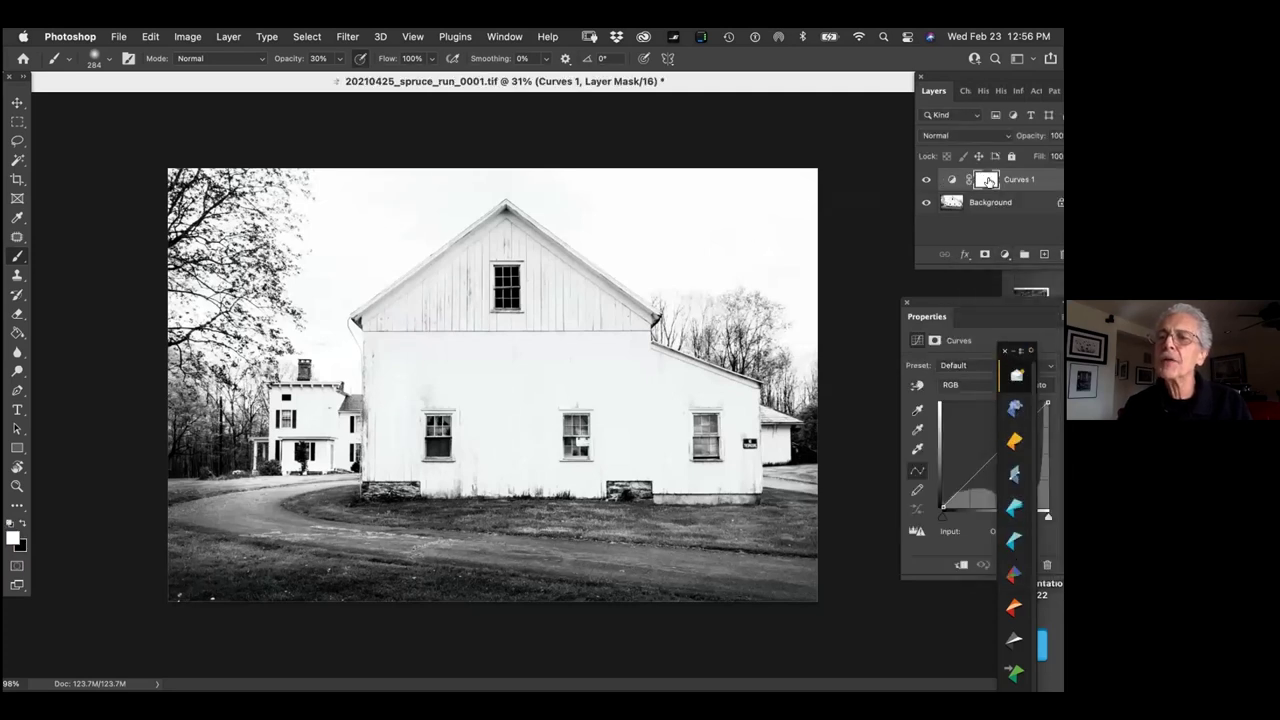
pyautogui.click(963, 135)
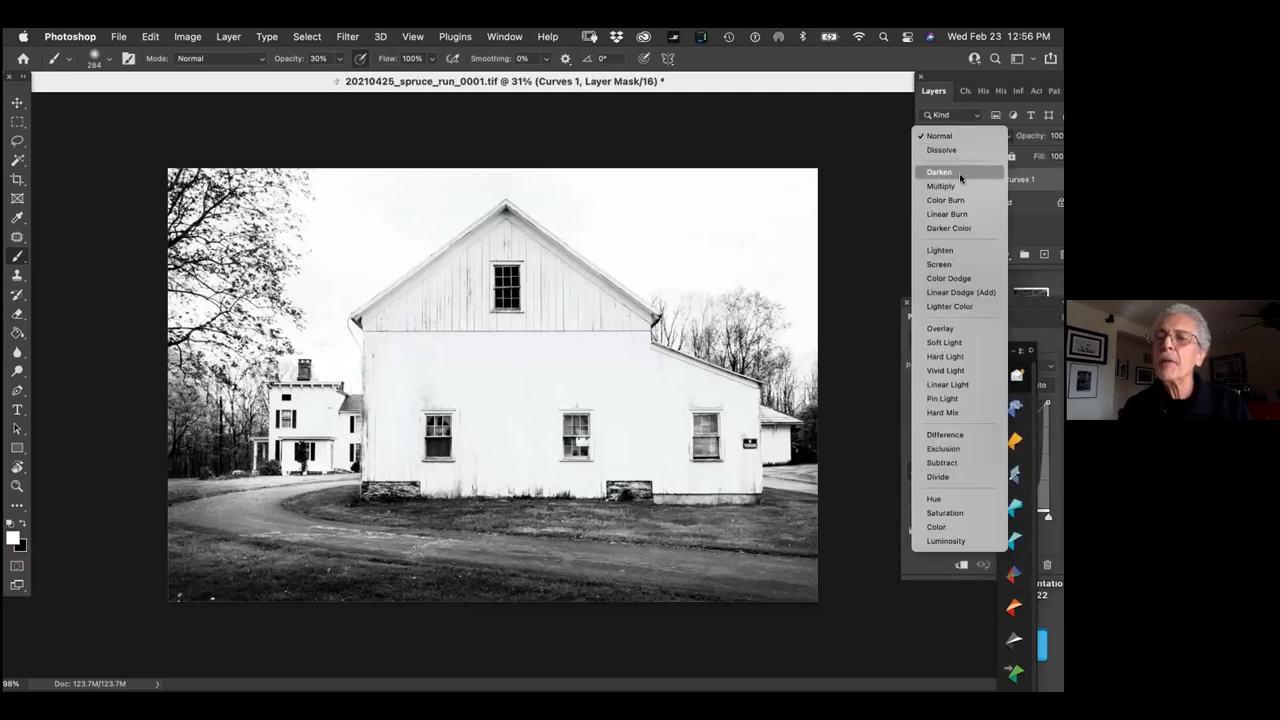
pyautogui.click(958, 181)
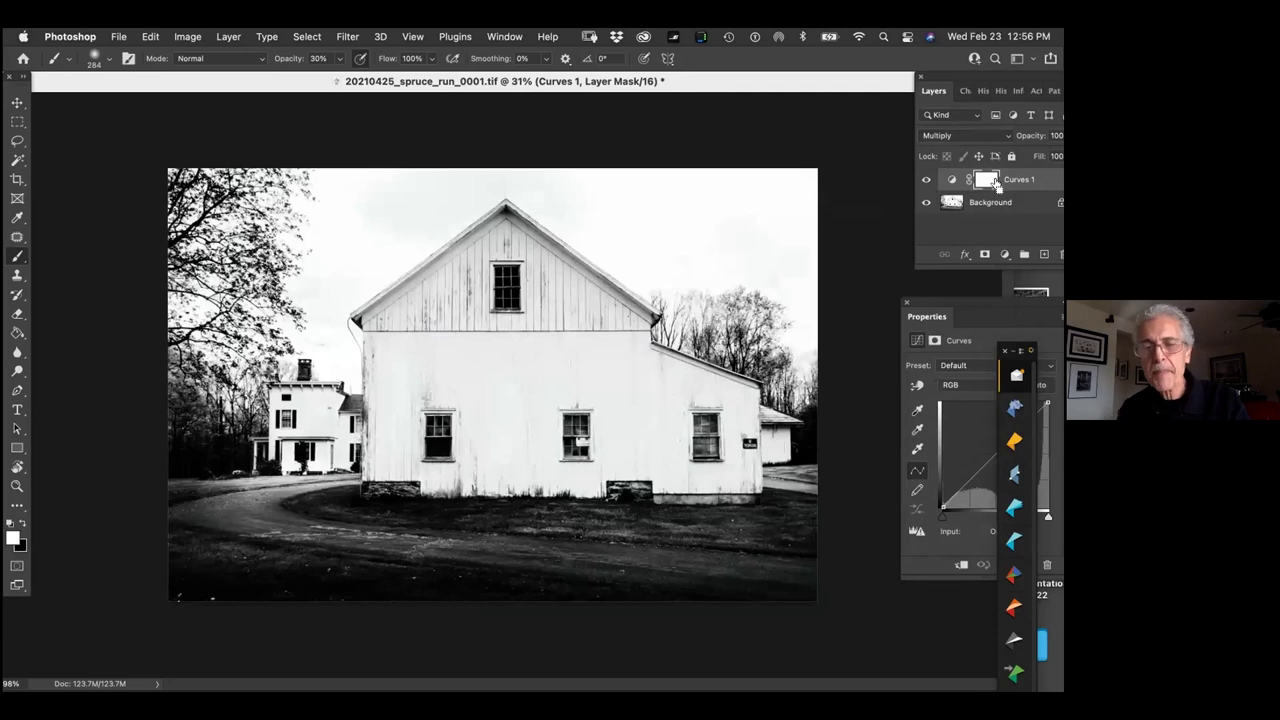
pyautogui.press('super+i')
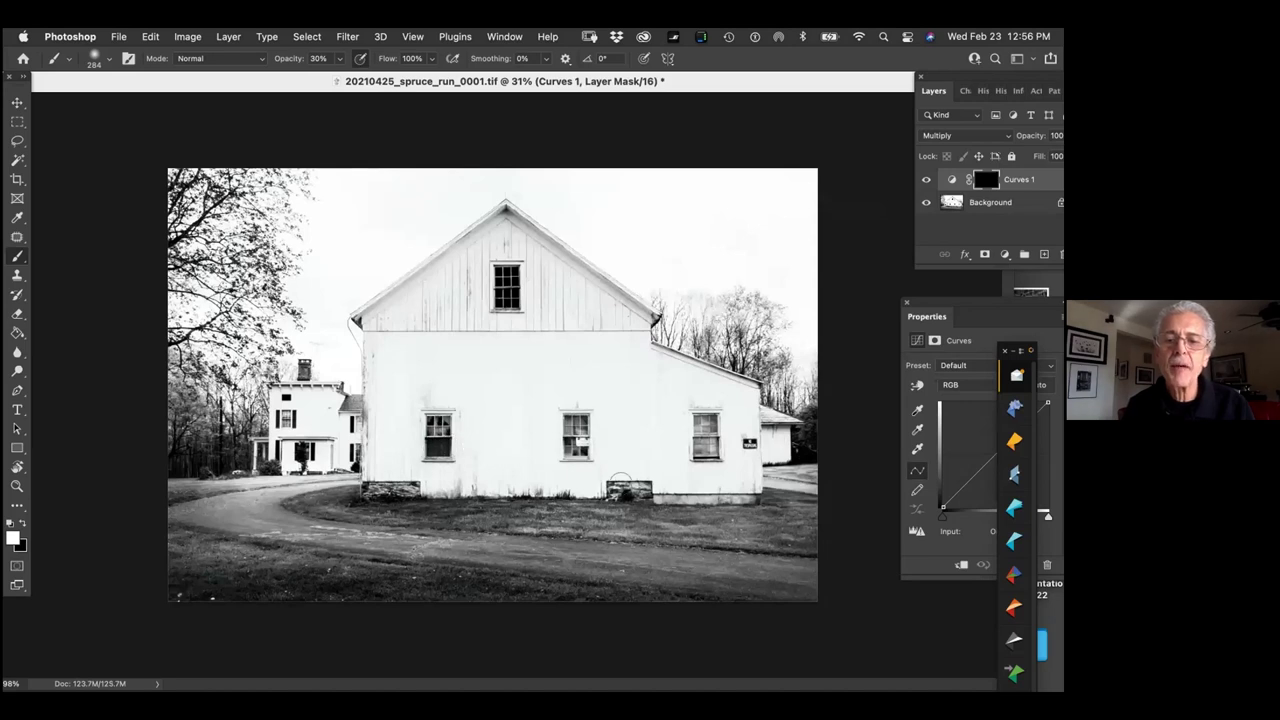
# Paint white on the Curves mask over the driveway, foreground and tree with a 30% and 20% opacity brush to darken them
pyautogui.moveTo(286, 427); pyautogui.dragTo(240, 512)
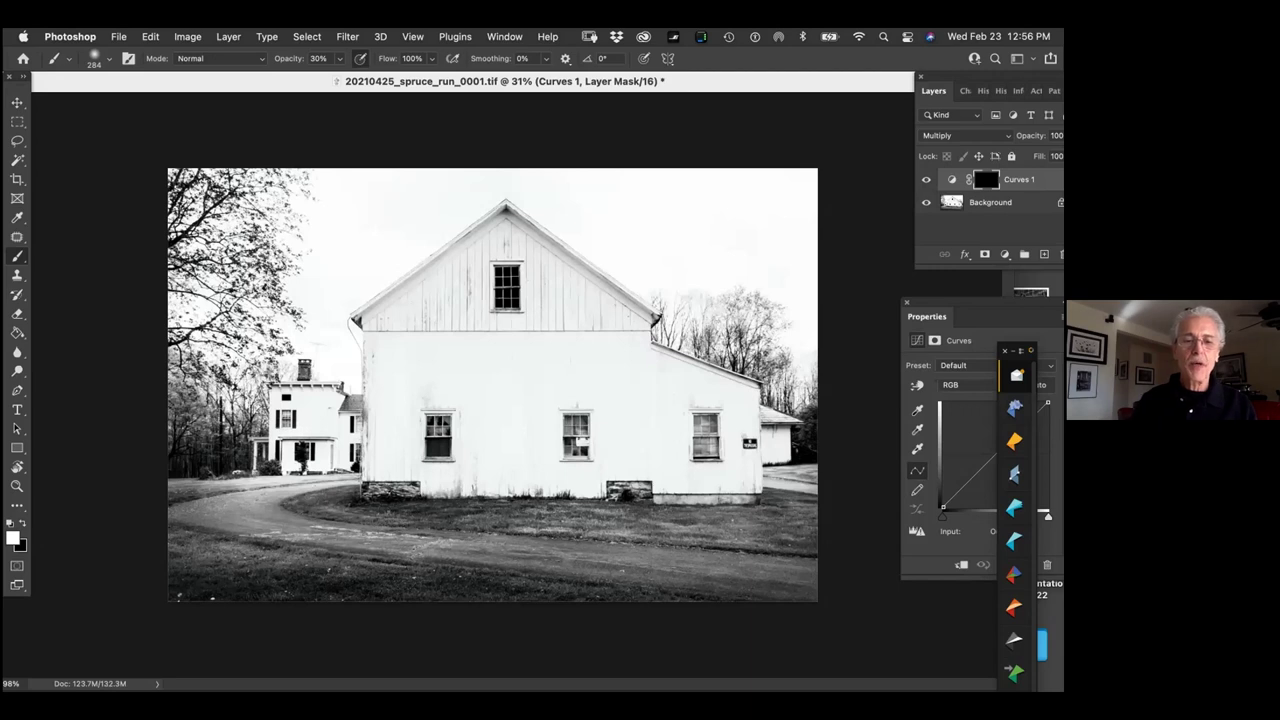
pyautogui.moveTo(600, 578); pyautogui.dragTo(825, 555)
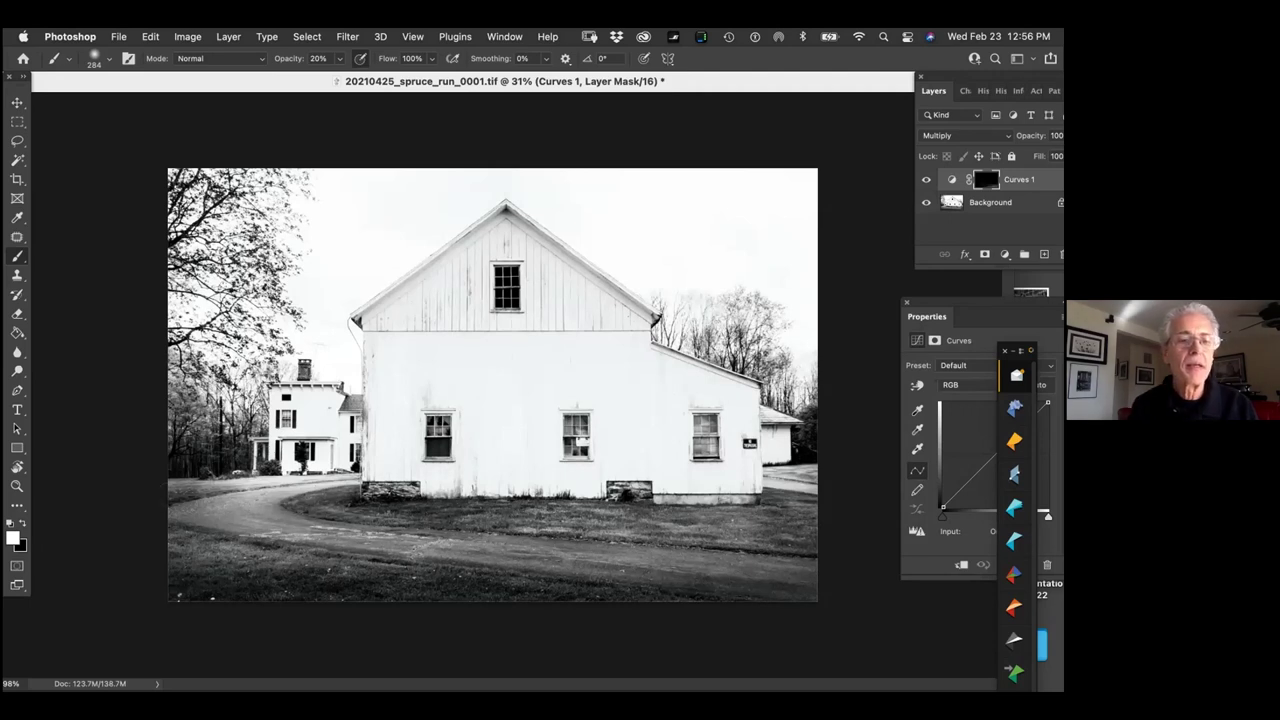
pyautogui.moveTo(277, 189); pyautogui.dragTo(283, 200)
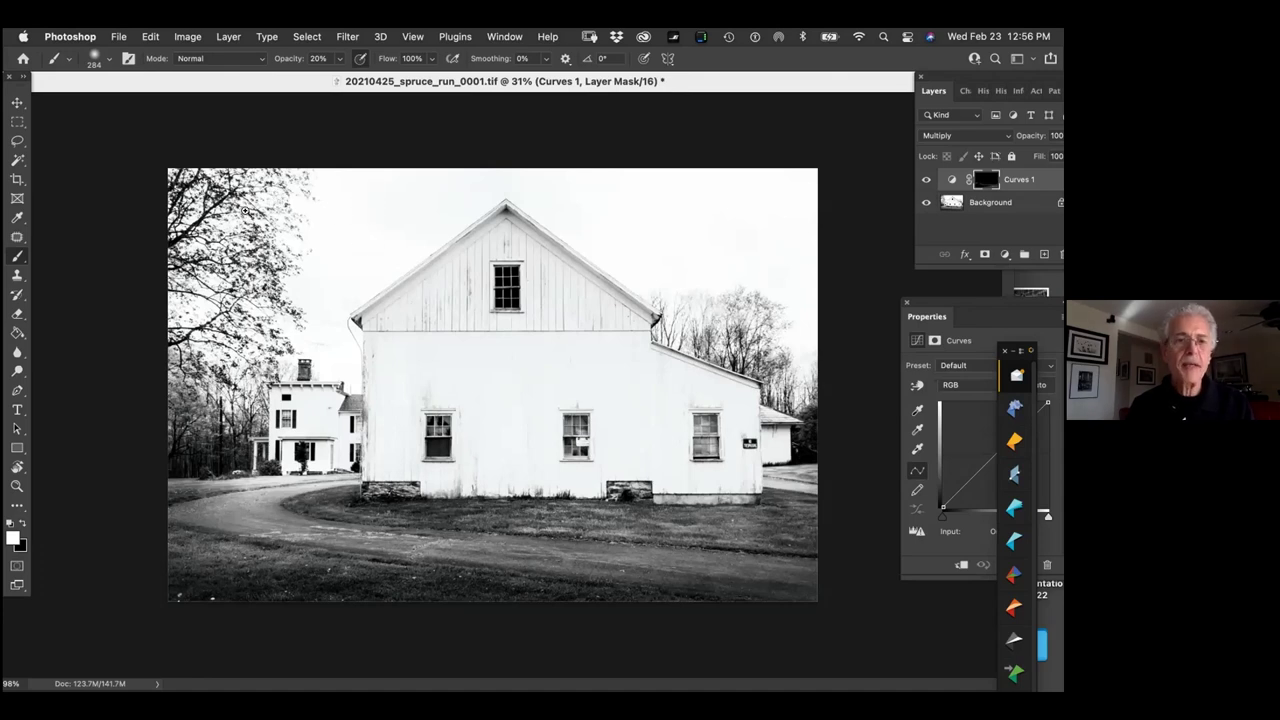
pyautogui.moveTo(246, 216); pyautogui.dragTo(640, 505)
pyautogui.moveTo(481, 521); pyautogui.dragTo(481, 529)
# Paint white over the sky on both sides of the barn roof with a 544 px brush at 20% opacity, and merge the Curves layer
pyautogui.moveTo(340, 190)
pyautogui.mouseDown()
pyautogui.moveTo(349, 200)
pyautogui.moveTo(421, 164)
pyautogui.mouseUp()
pyautogui.moveTo(313, 146)
pyautogui.mouseDown()
pyautogui.moveTo(274, 127)
pyautogui.moveTo(263, 160)
pyautogui.moveTo(247, 163)
pyautogui.moveTo(287, 120)
pyautogui.moveTo(265, 133)
pyautogui.moveTo(294, 129)
pyautogui.moveTo(257, 186)
pyautogui.moveTo(278, 194)
pyautogui.moveTo(258, 384)
pyautogui.moveTo(312, 372)
pyautogui.mouseUp()
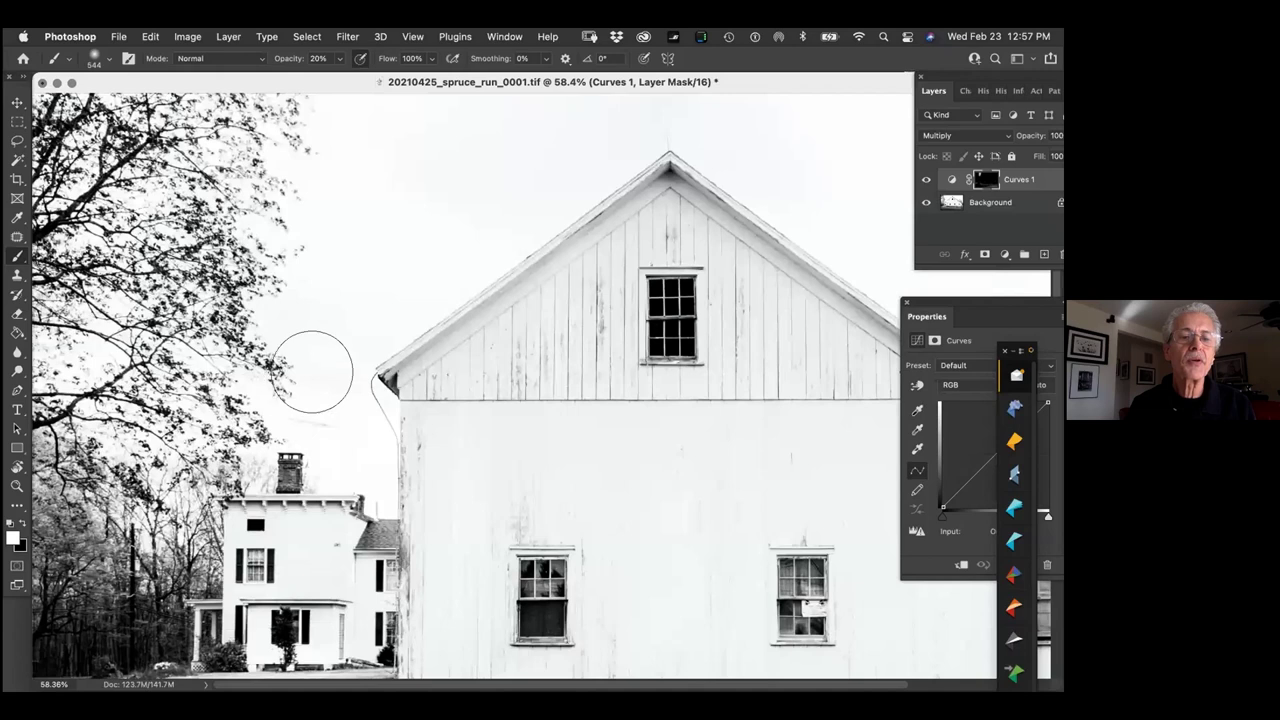
pyautogui.moveTo(612, 288); pyautogui.dragTo(408, 290)
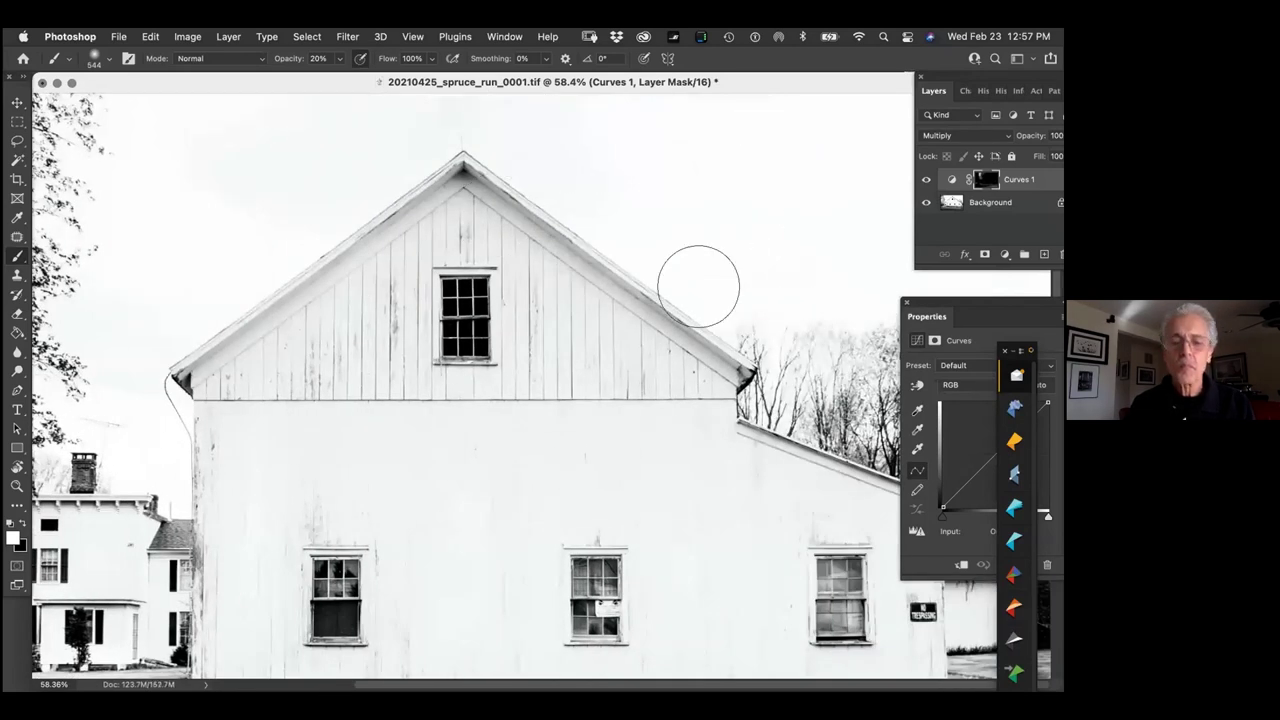
pyautogui.keyDown('alt'); pyautogui.click(553, 340); pyautogui.keyUp('alt')
pyautogui.moveTo(555, 342); pyautogui.dragTo(553, 342)
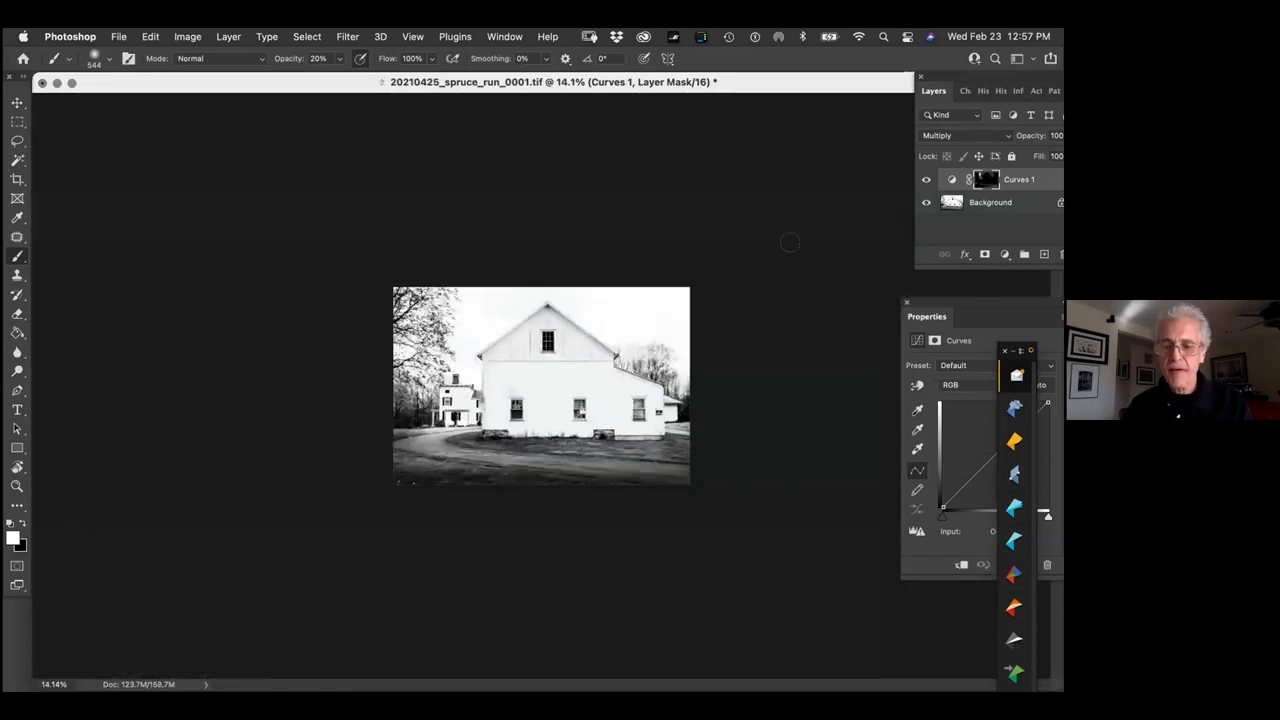
pyautogui.press('super+0')
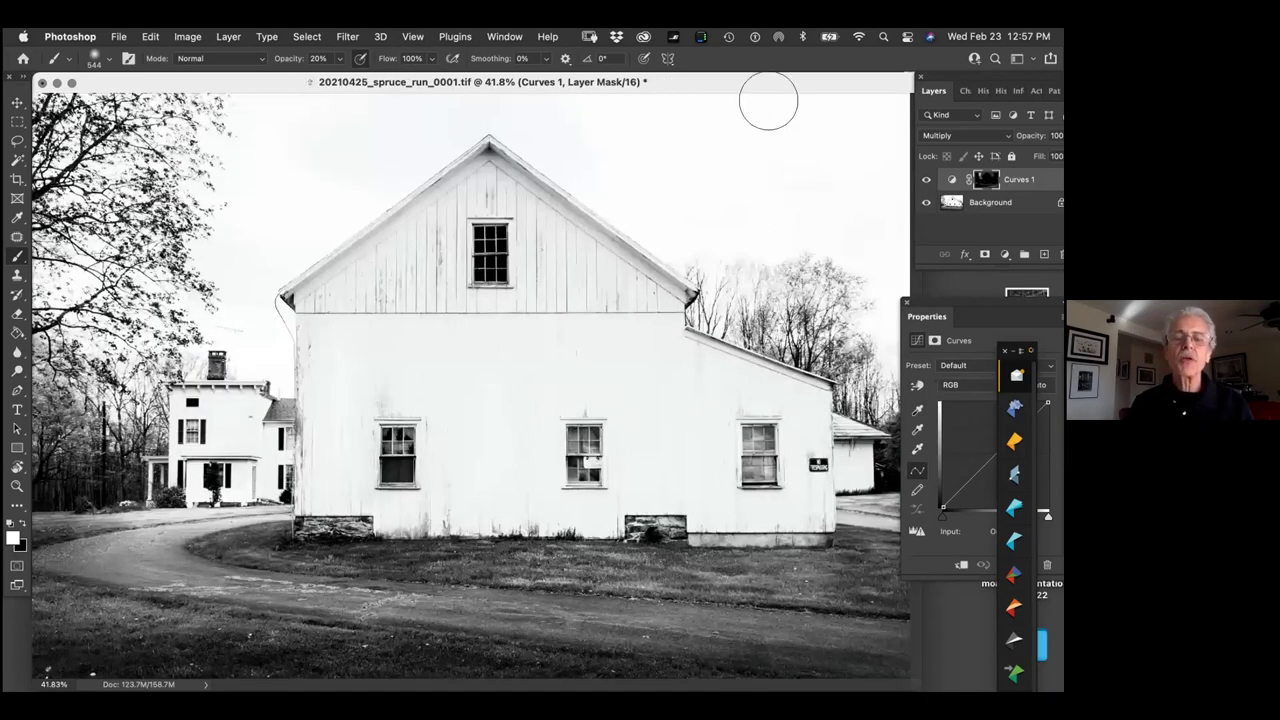
pyautogui.press('super+e')
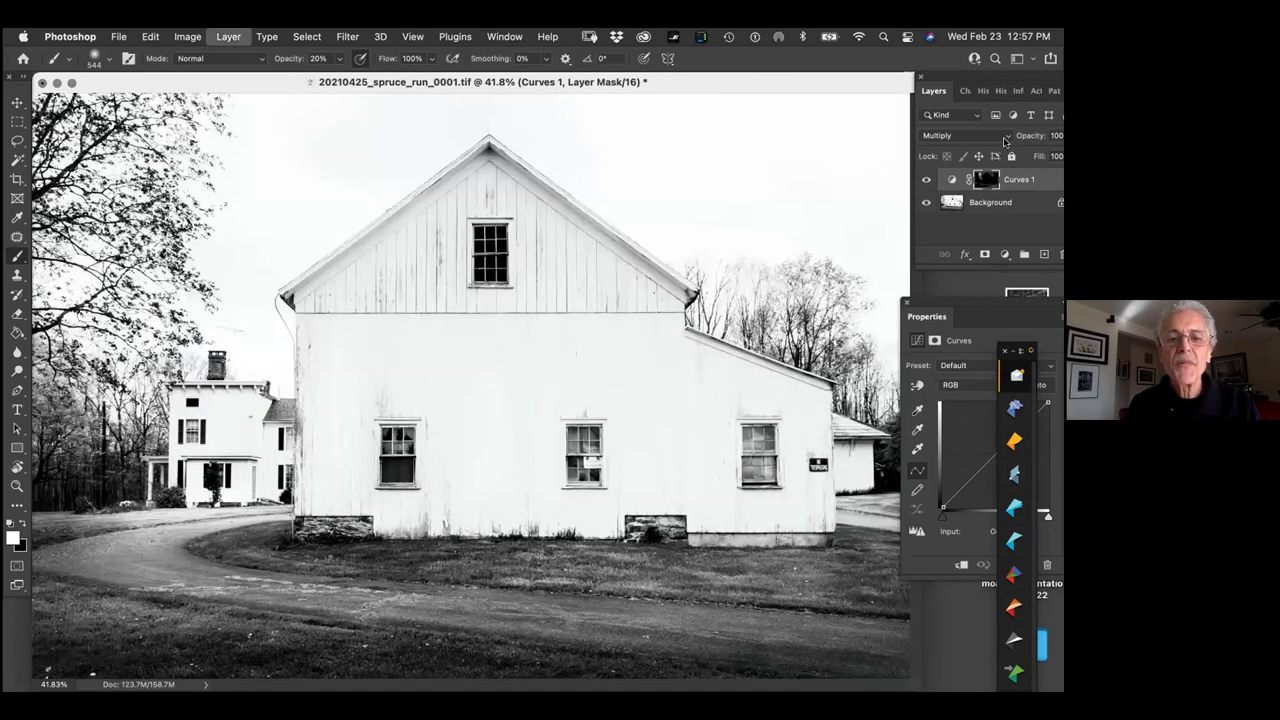
# Add a Brightness/Contrast adjustment layer with Brightness 41 and Contrast 56, and invert its mask to black
pyautogui.click(1004, 257)
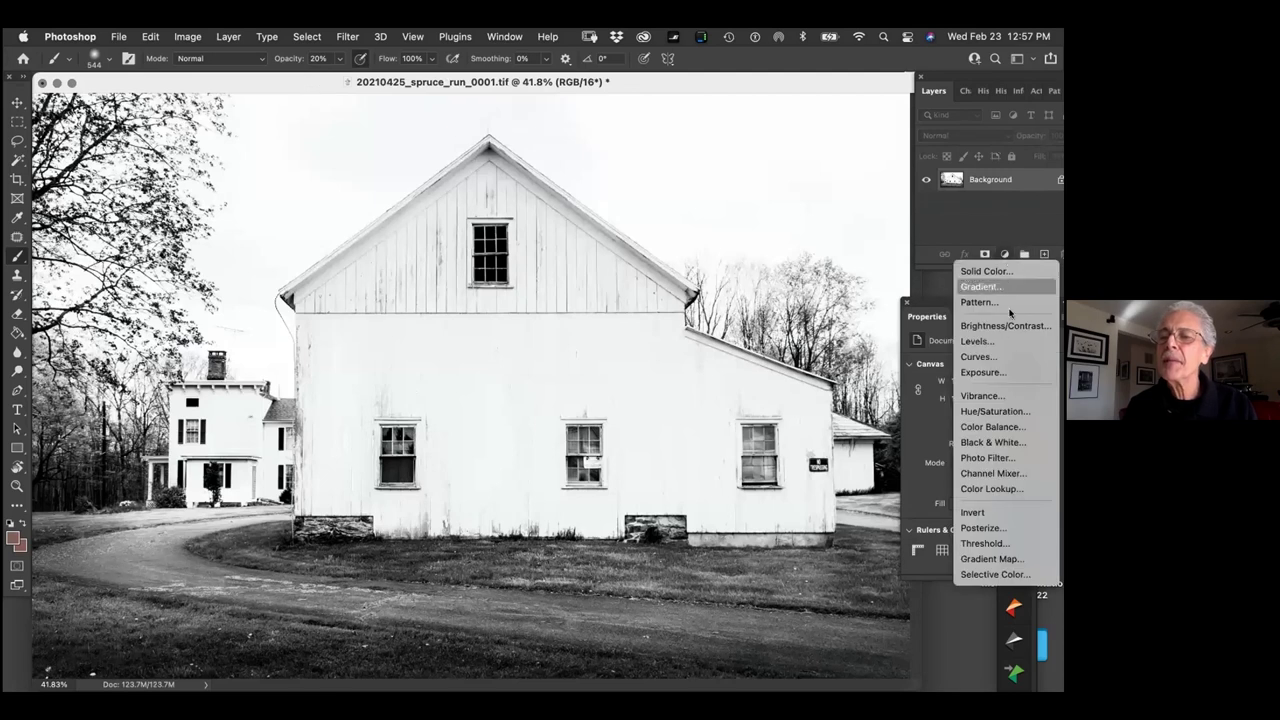
pyautogui.click(1008, 328)
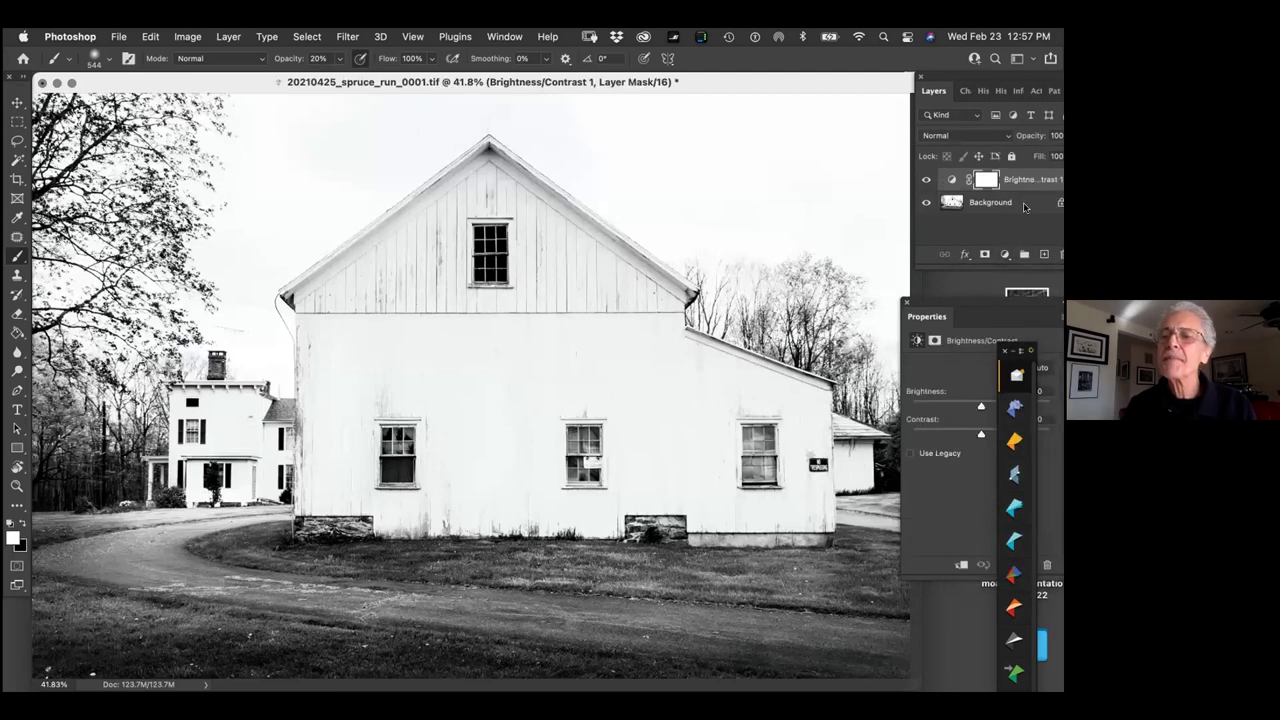
pyautogui.moveTo(961, 299); pyautogui.dragTo(901, 163)
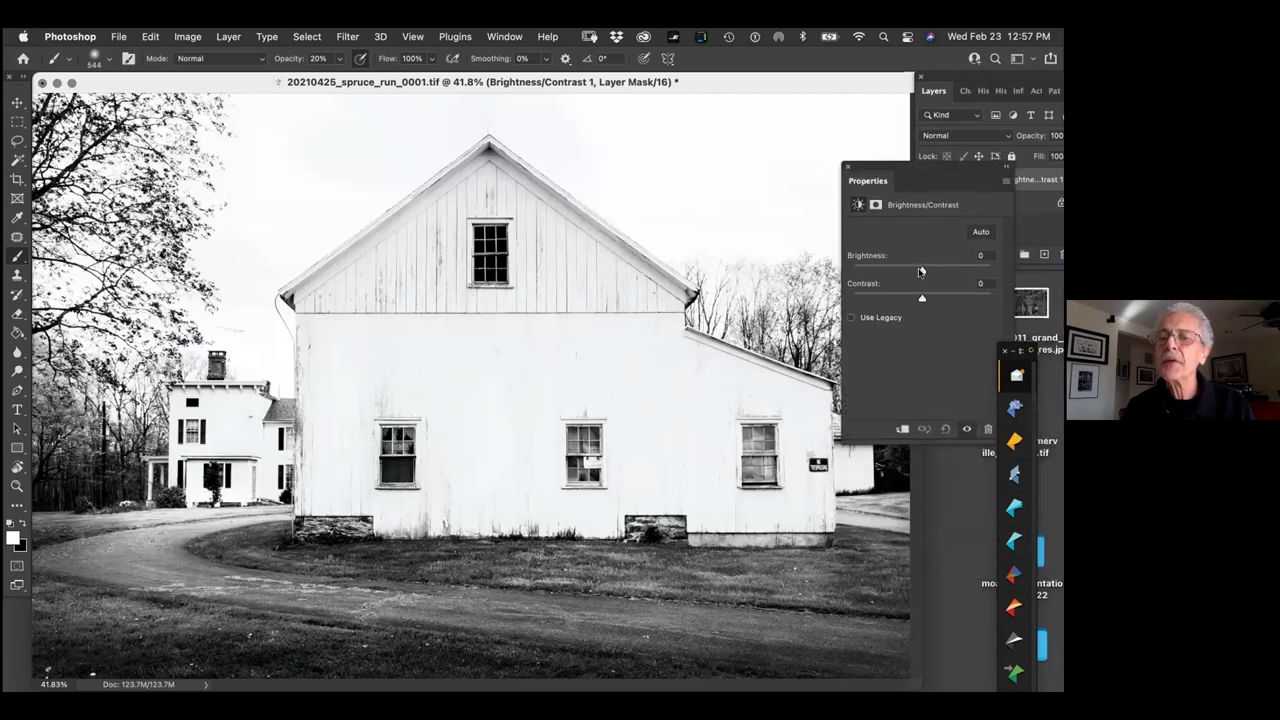
pyautogui.moveTo(921, 270); pyautogui.dragTo(957, 309)
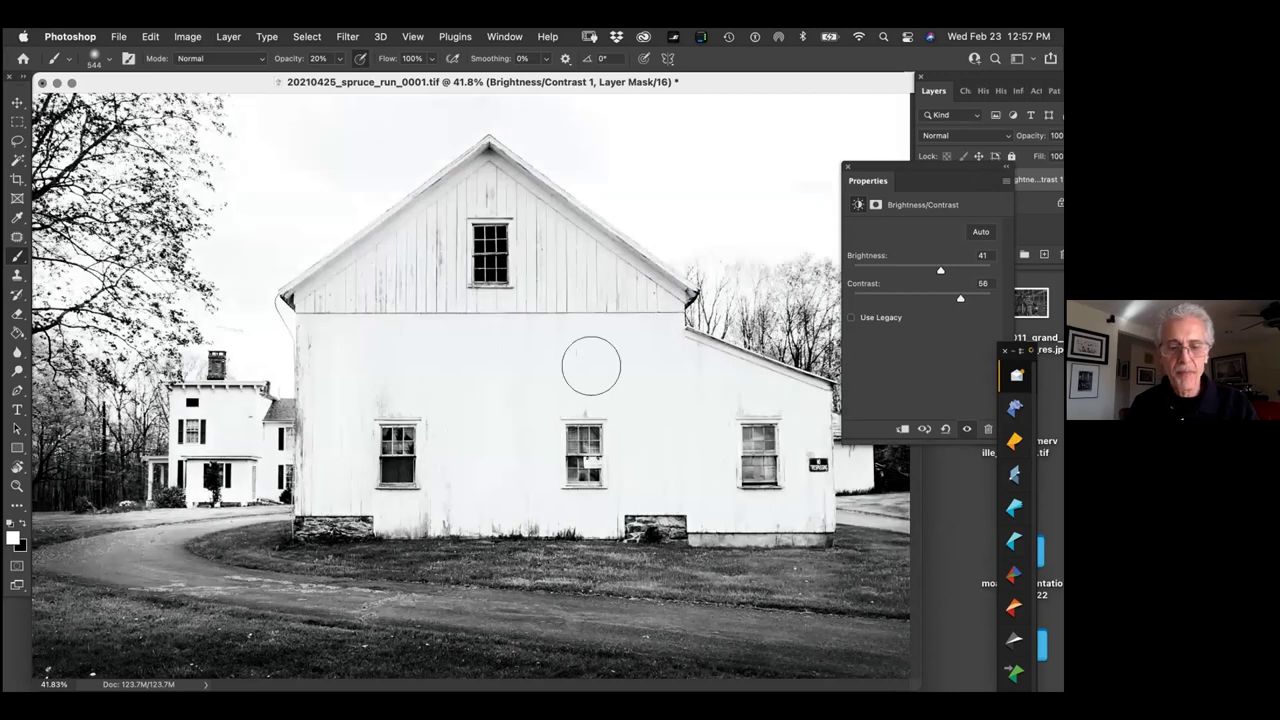
# Paint white on the mask over the barn's siding and stone foundation with a 258 px brush at 20% opacity, and preview the photo full screen
pyautogui.moveTo(477, 370); pyautogui.dragTo(430, 378)
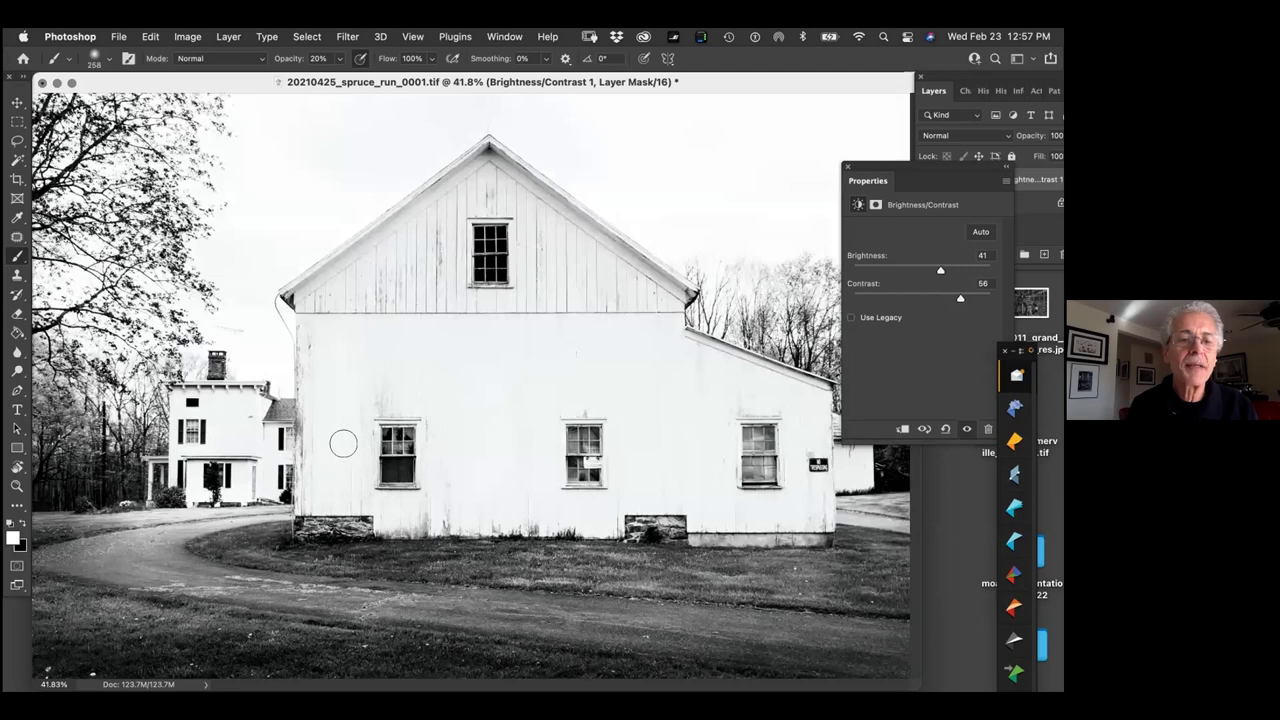
pyautogui.moveTo(323, 521); pyautogui.dragTo(382, 524)
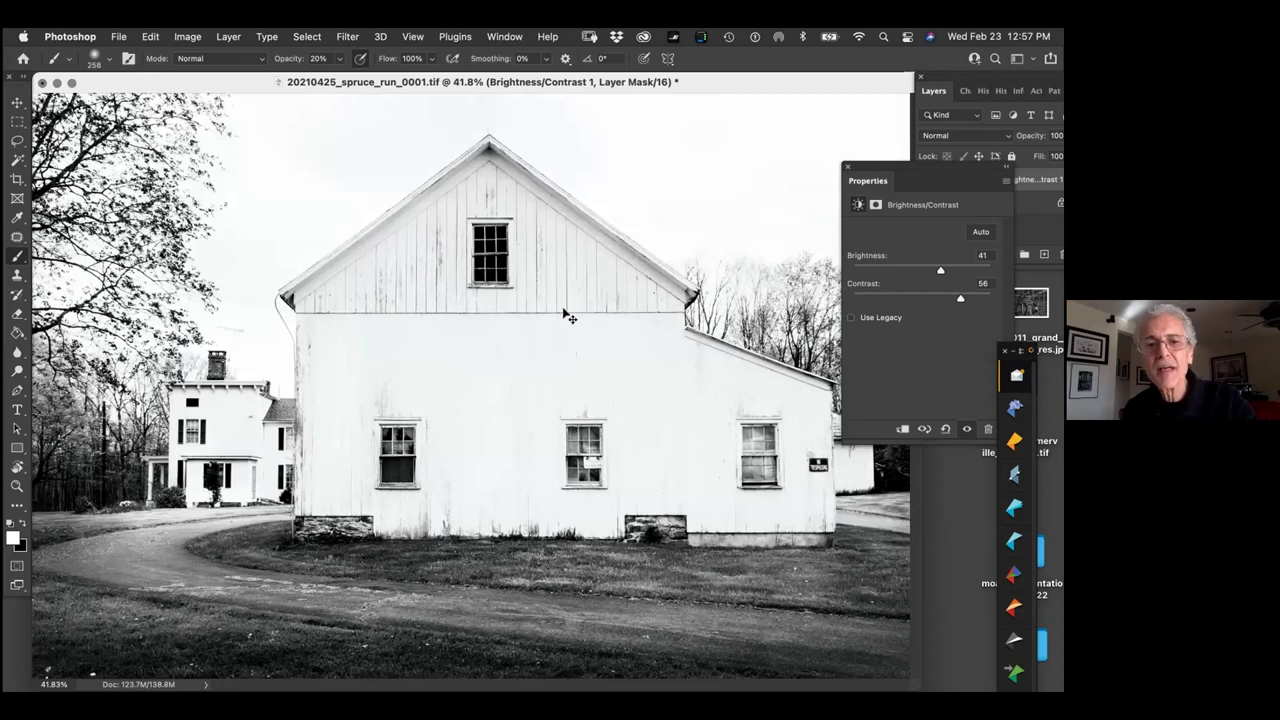
pyautogui.scroll(-3, 525, 308)
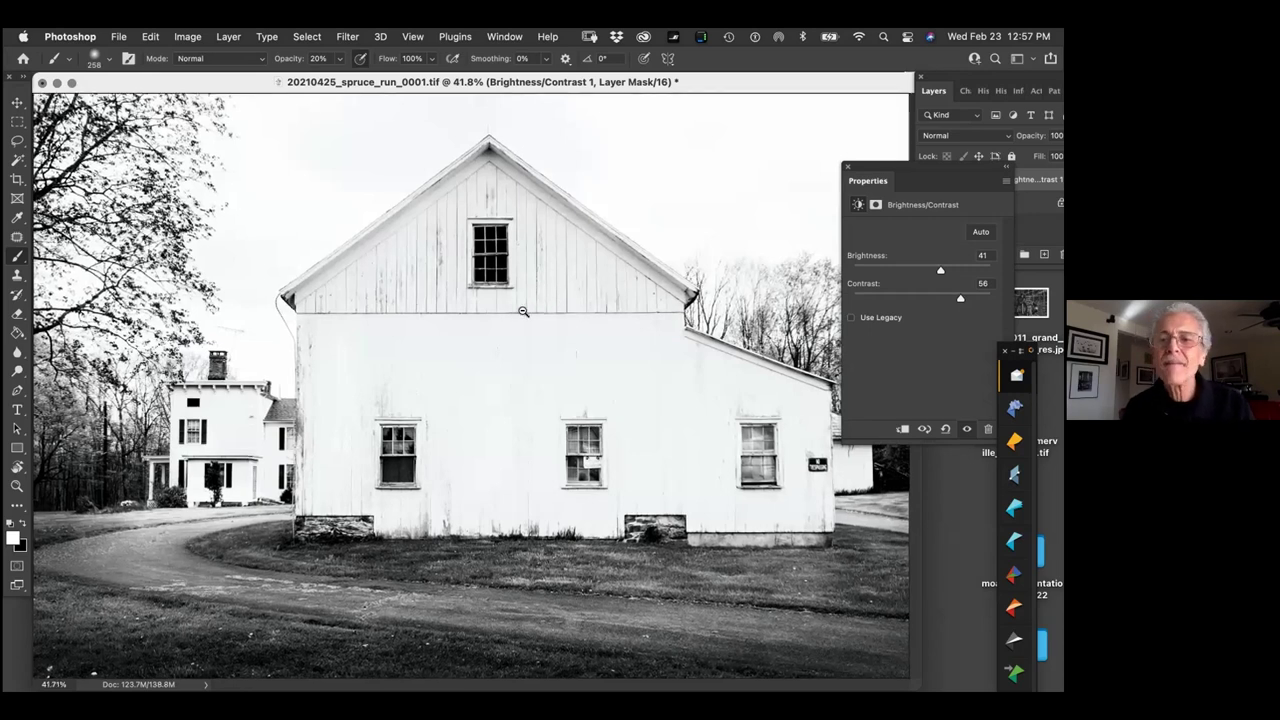
pyautogui.scroll(-1, 864, 148)
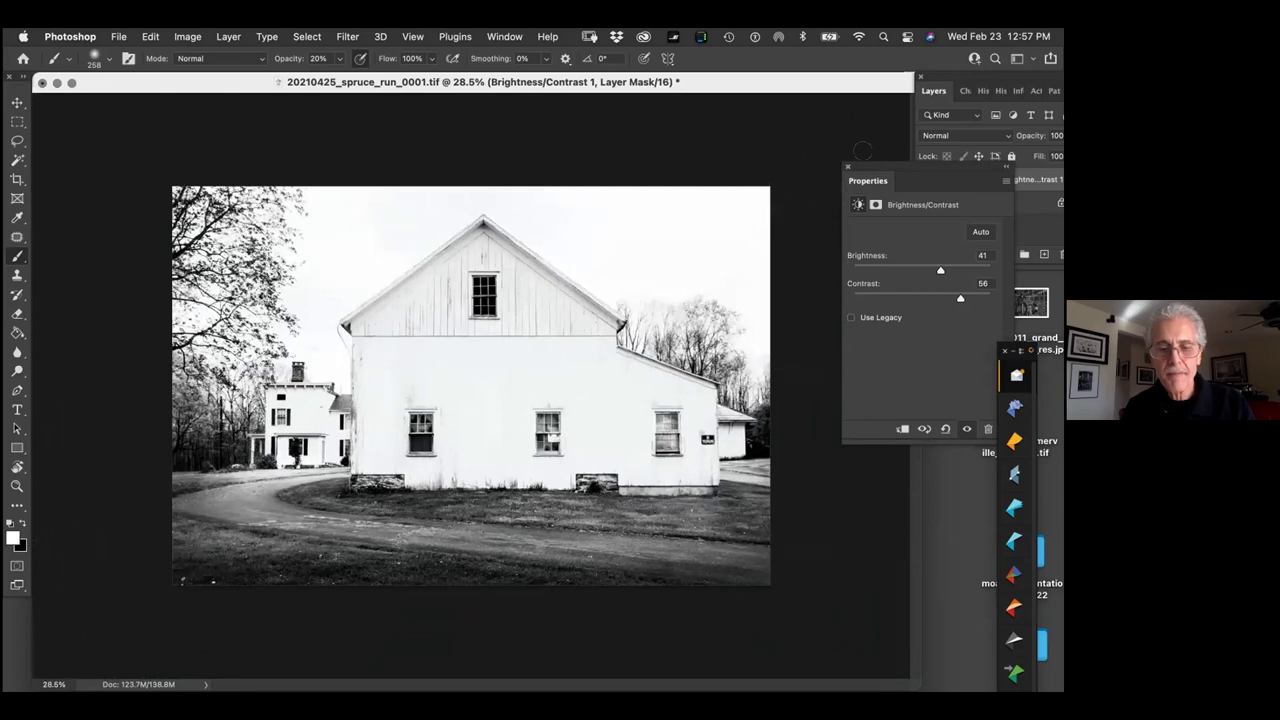
pyautogui.press('f')
pyautogui.press('f')
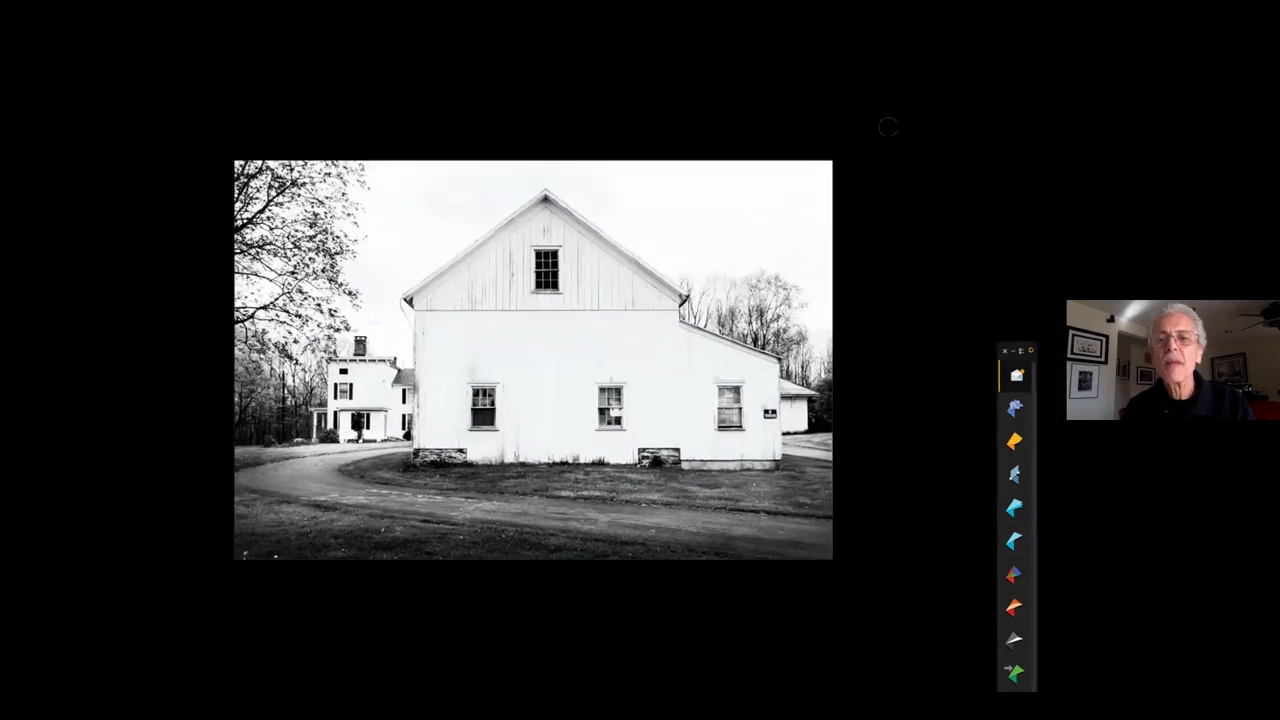
pyautogui.hotkey('ctrl', '0')
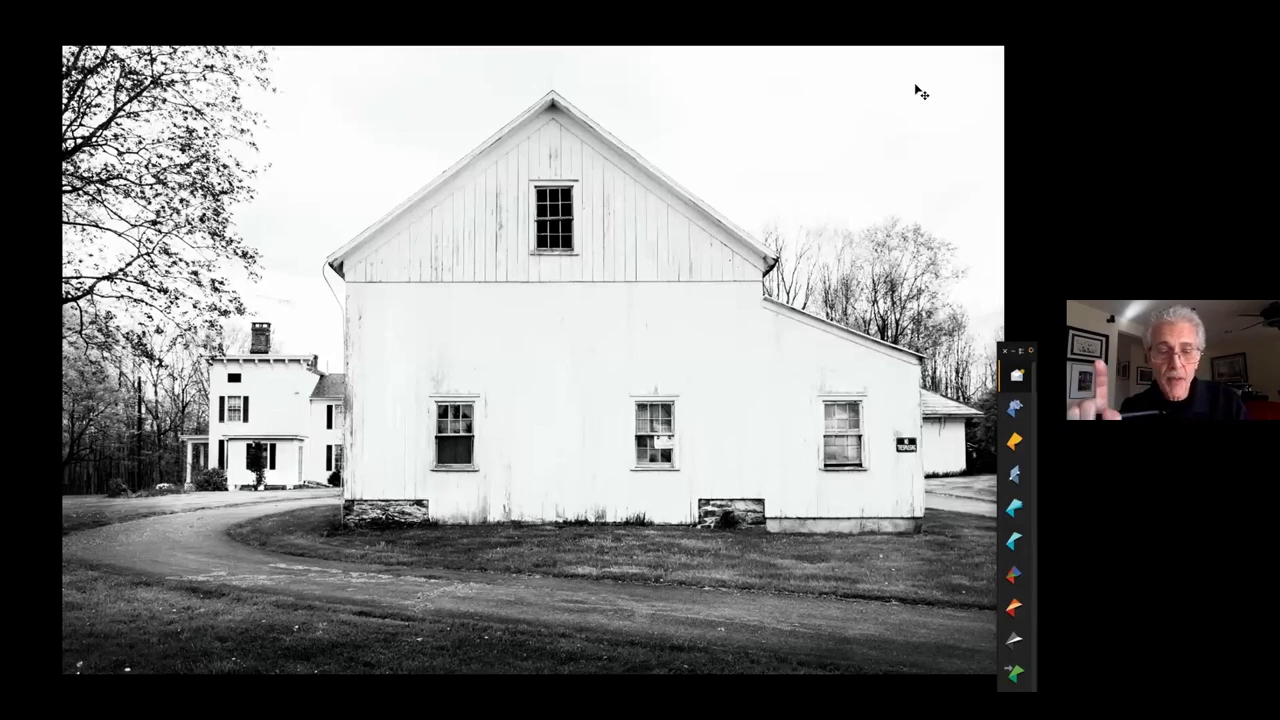
# Close the barn photo, saving the changes to the TIFF, and return to the desktop
pyautogui.press('super+w')
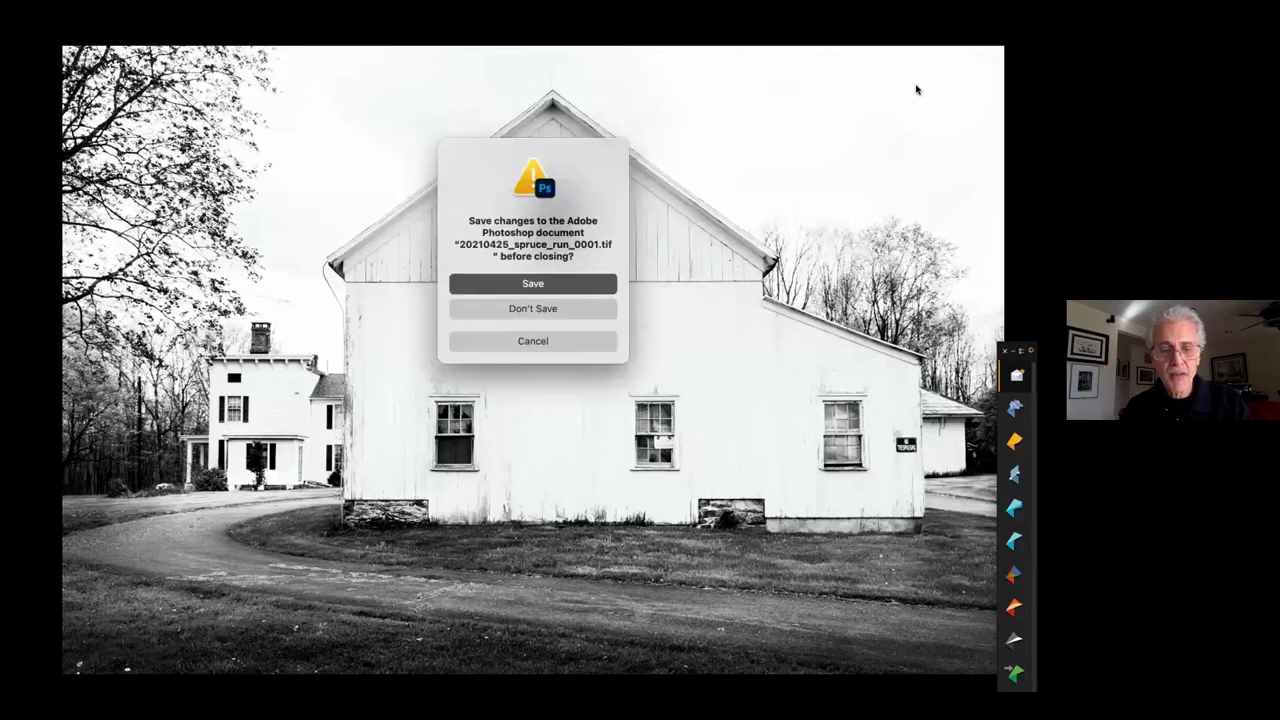
pyautogui.press('Return')
pyautogui.click(724, 280)
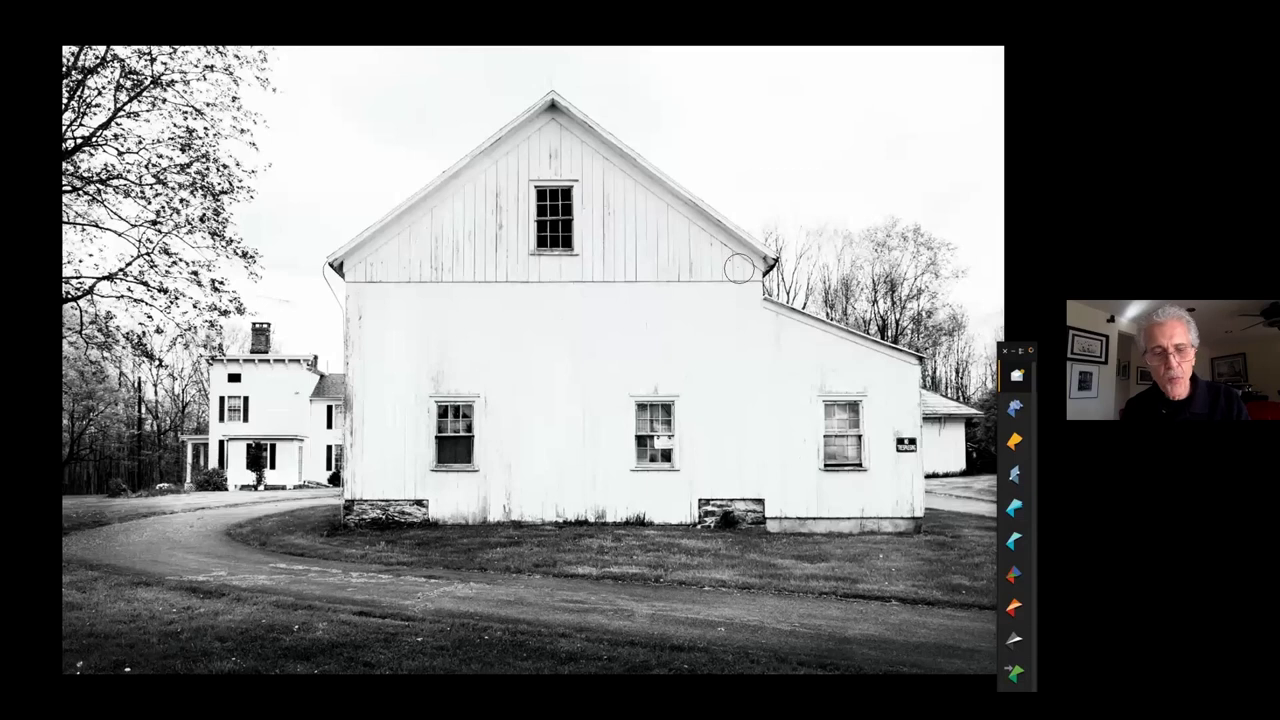
pyautogui.press('super+q')
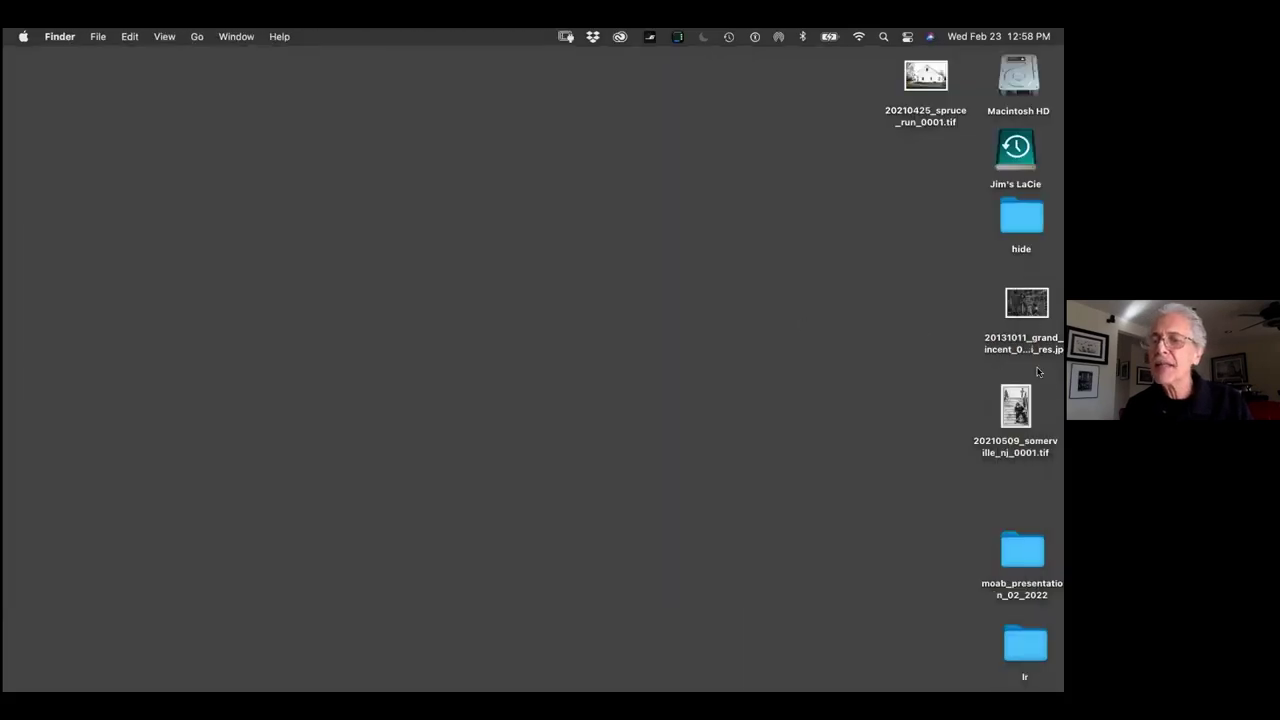
# Open selections_nyc_ny_0184.tif from the selections folder inside moab_presentation_02_2022 in Photoshop
pyautogui.click(1028, 557)
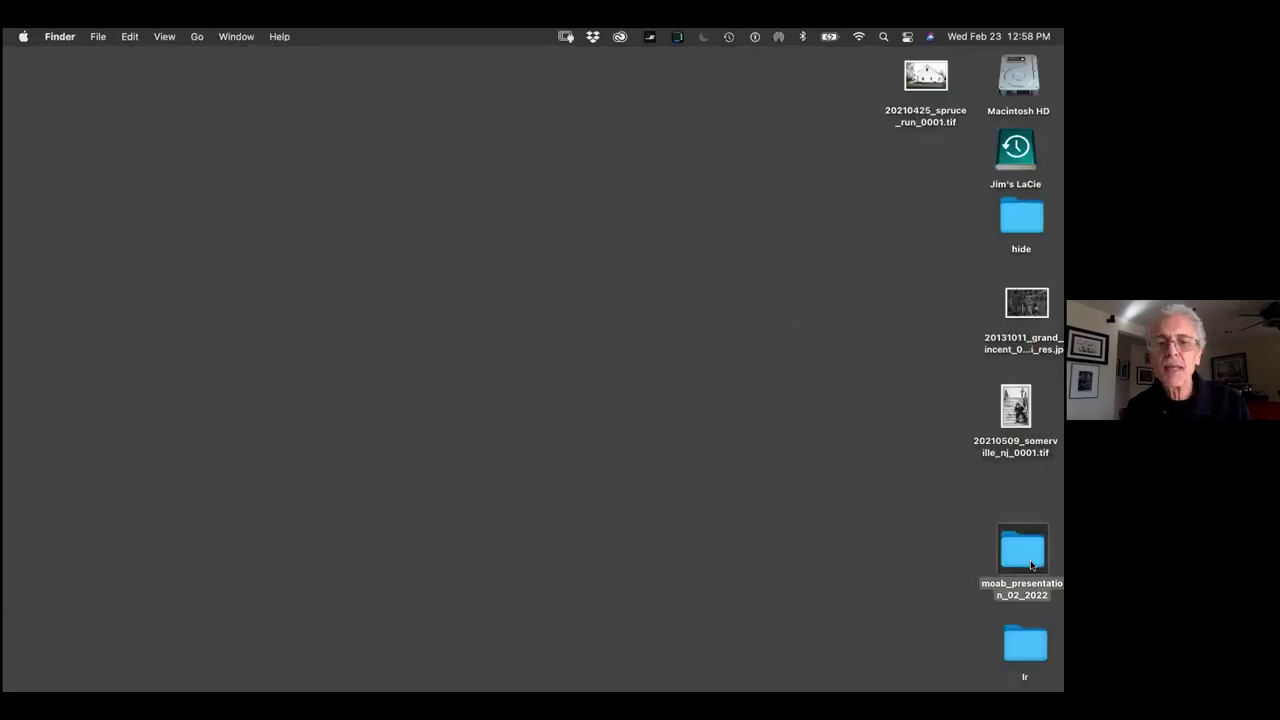
pyautogui.doubleClick(1020, 558)
pyautogui.doubleClick(210, 318)
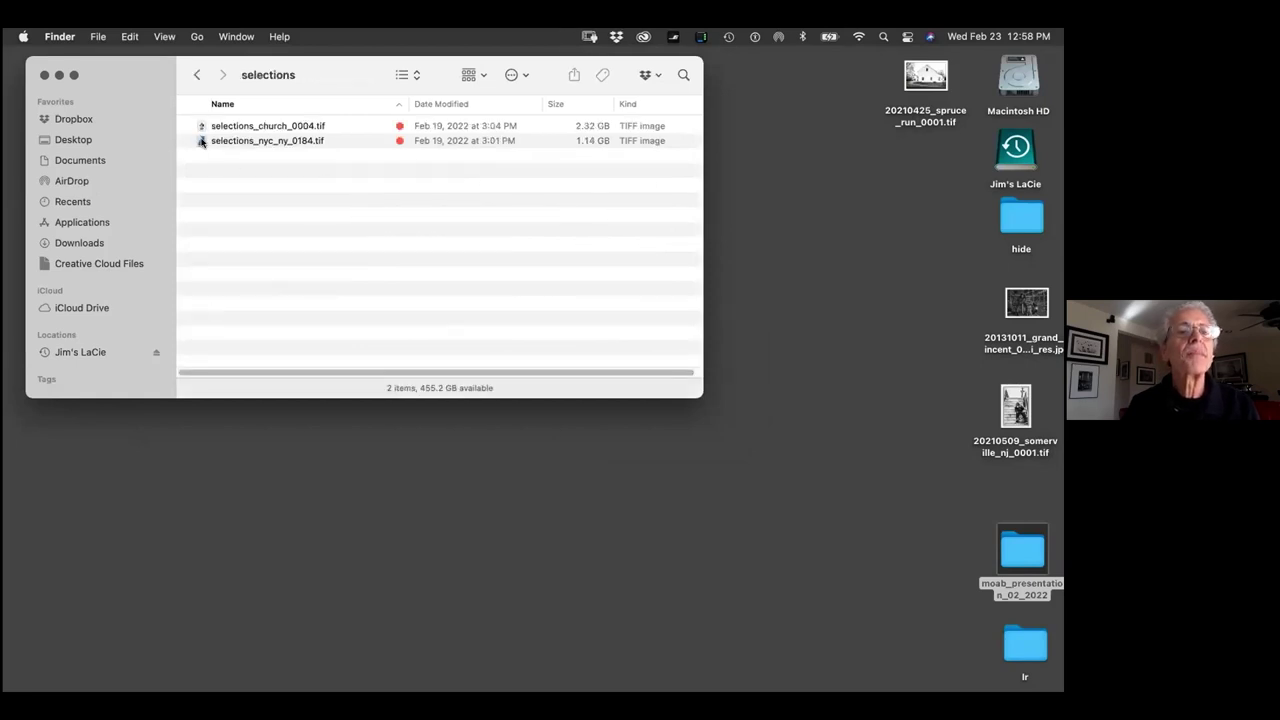
pyautogui.doubleClick(201, 141)
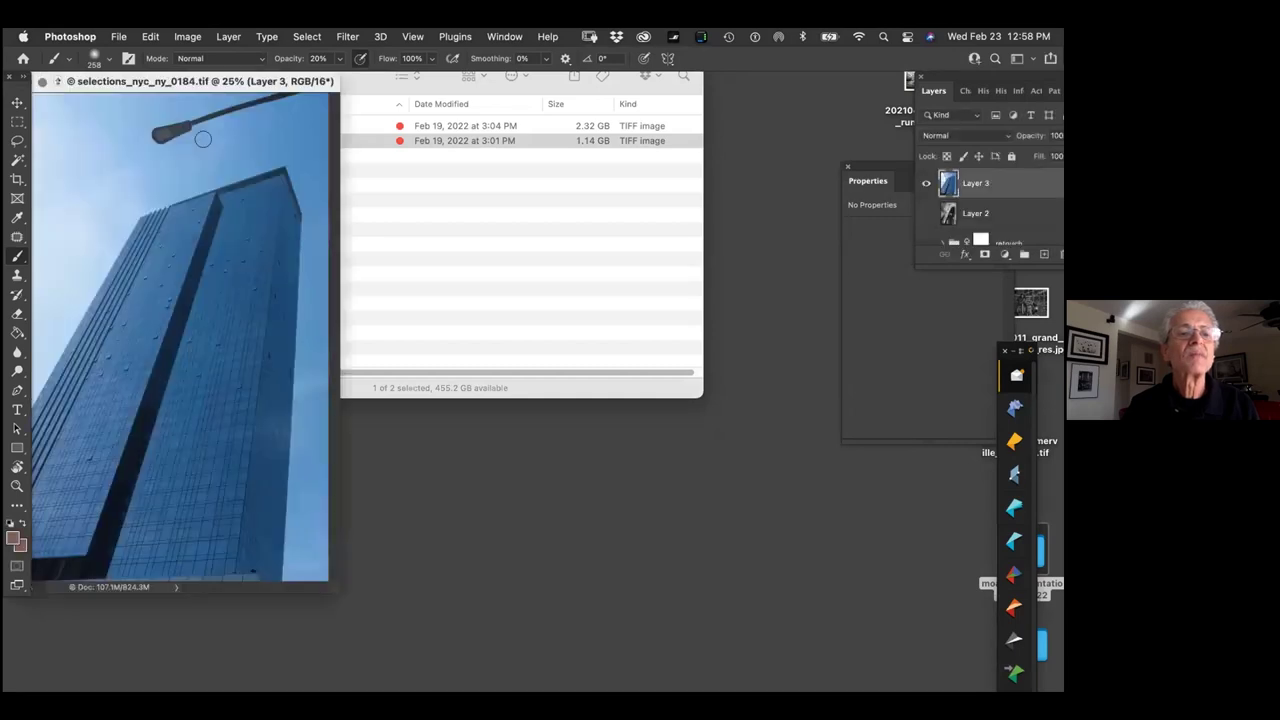
# Clear the selections folder window out of the way and move the skyscraper image window to the middle of the screen
pyautogui.moveTo(365, 79); pyautogui.dragTo(709, 243)
pyautogui.click(452, 244)
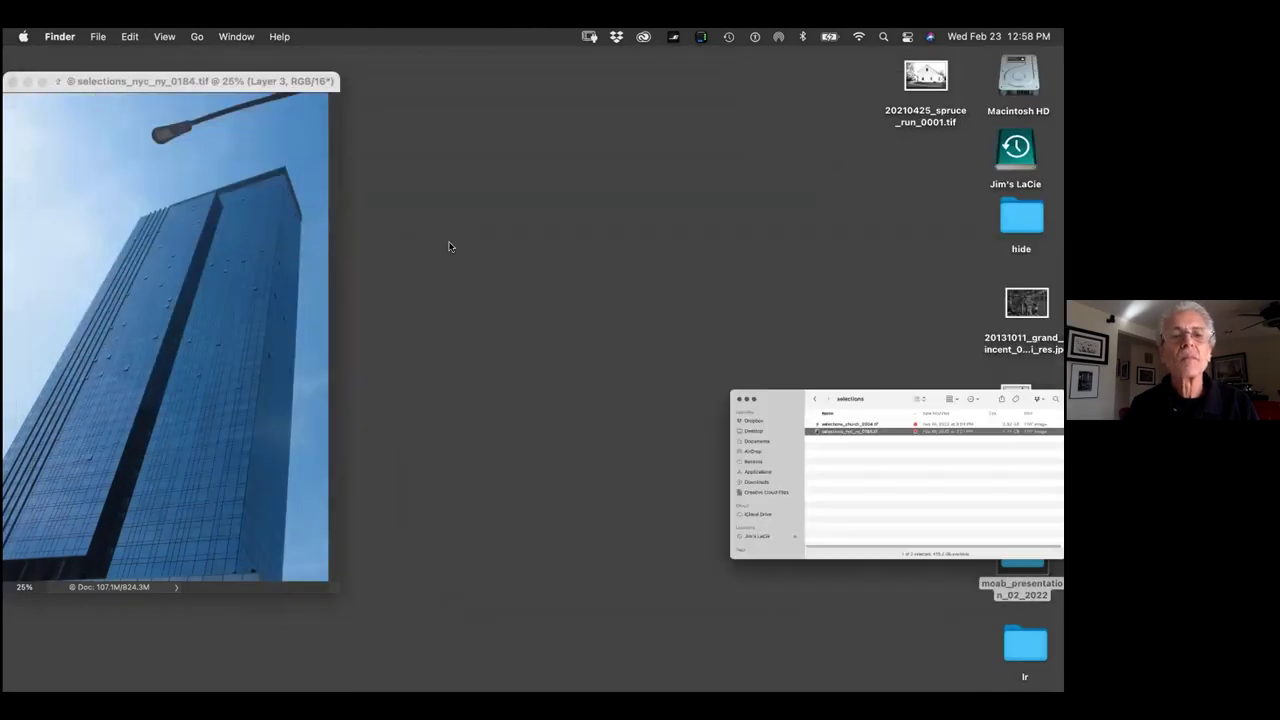
pyautogui.click(218, 82)
pyautogui.moveTo(218, 82); pyautogui.dragTo(630, 133)
# Hide Layer 3, show the black-and-white Layer 2, and display the skyscraper image's channels
pyautogui.click(925, 183)
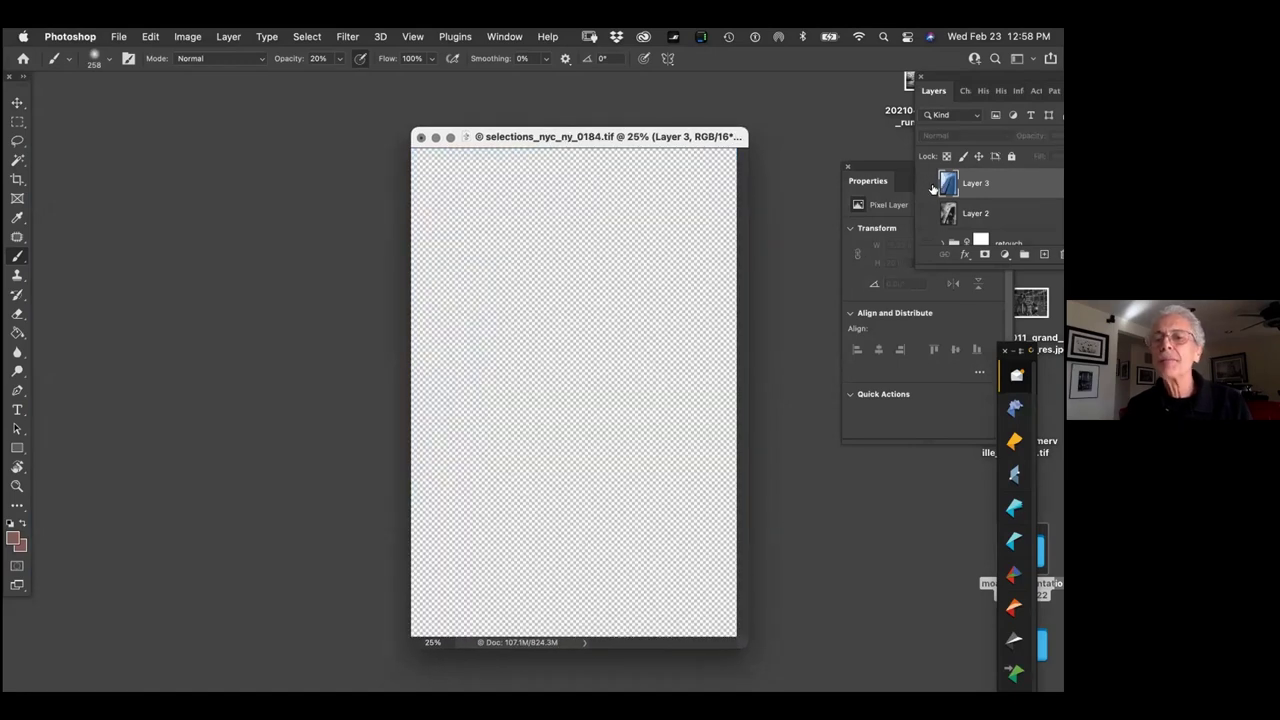
pyautogui.click(928, 214)
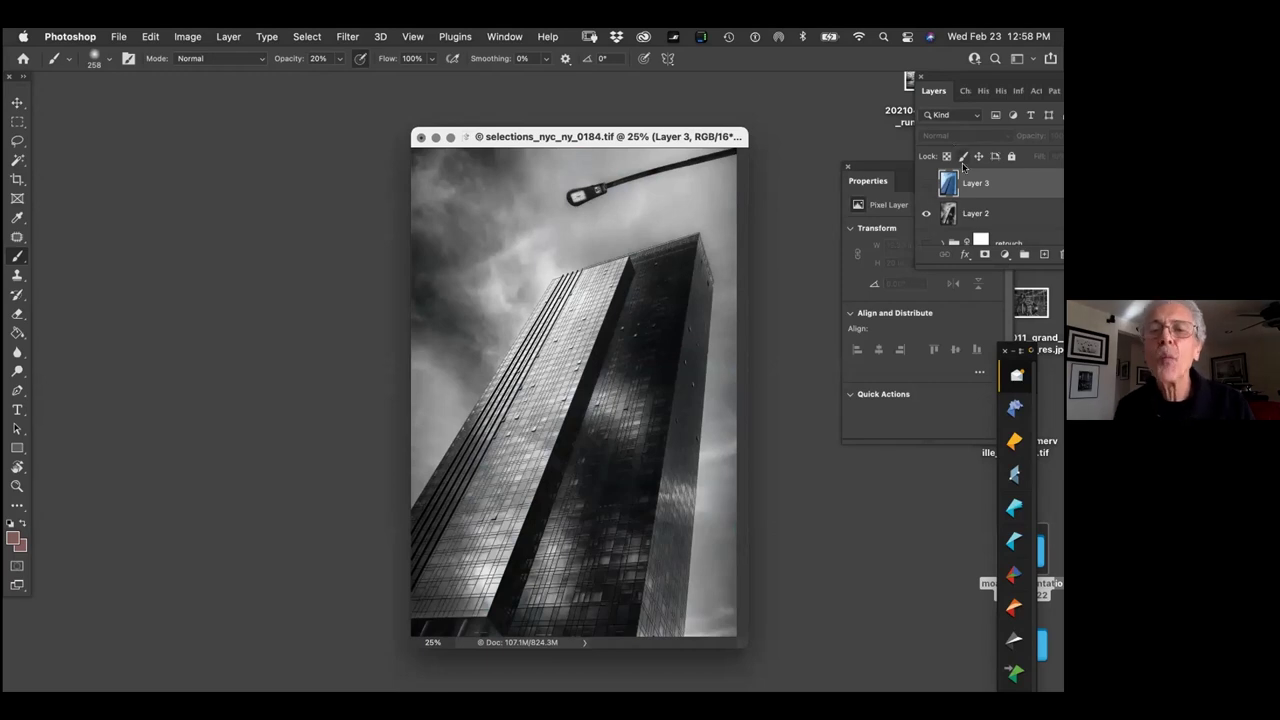
pyautogui.click(965, 91)
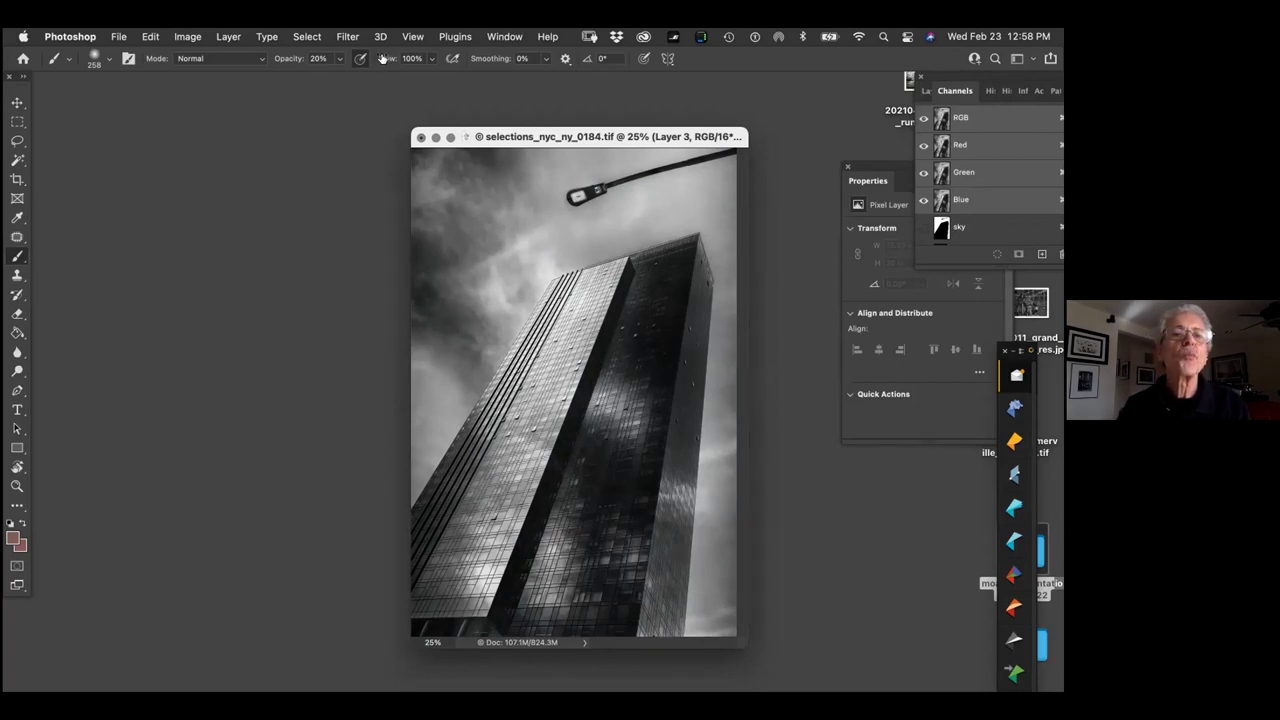
pyautogui.click(248, 128)
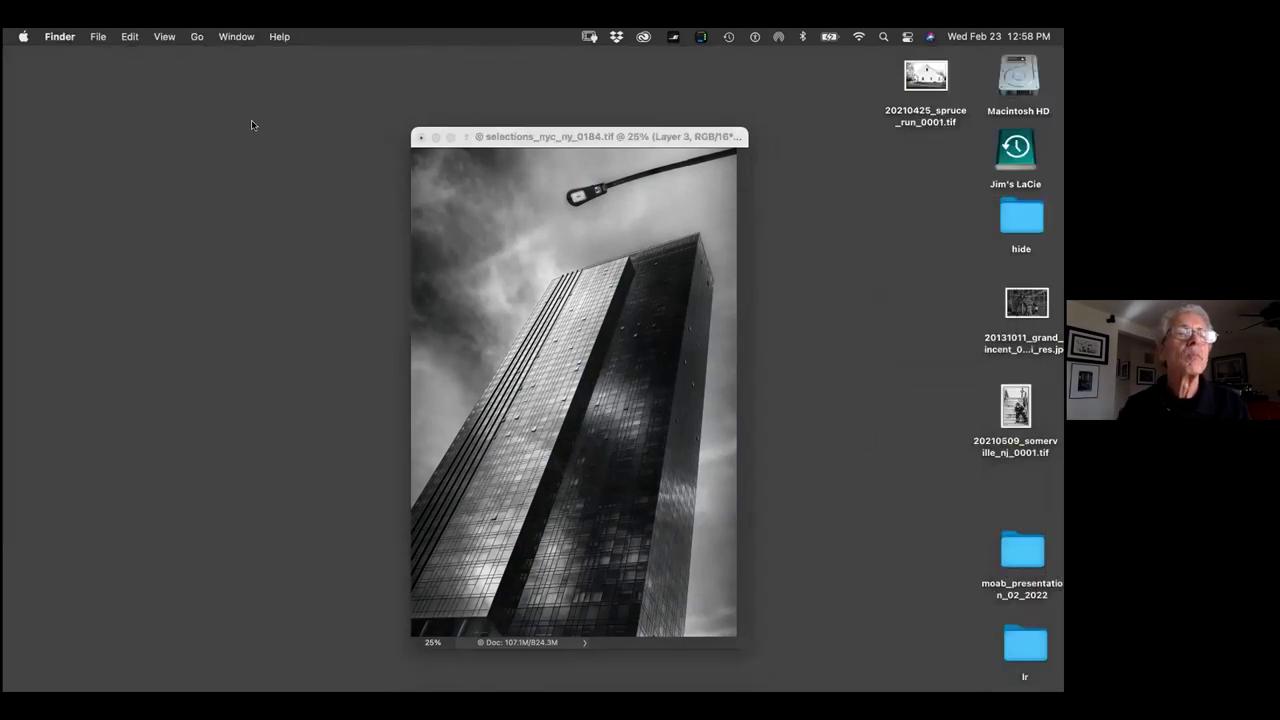
pyautogui.click(491, 126)
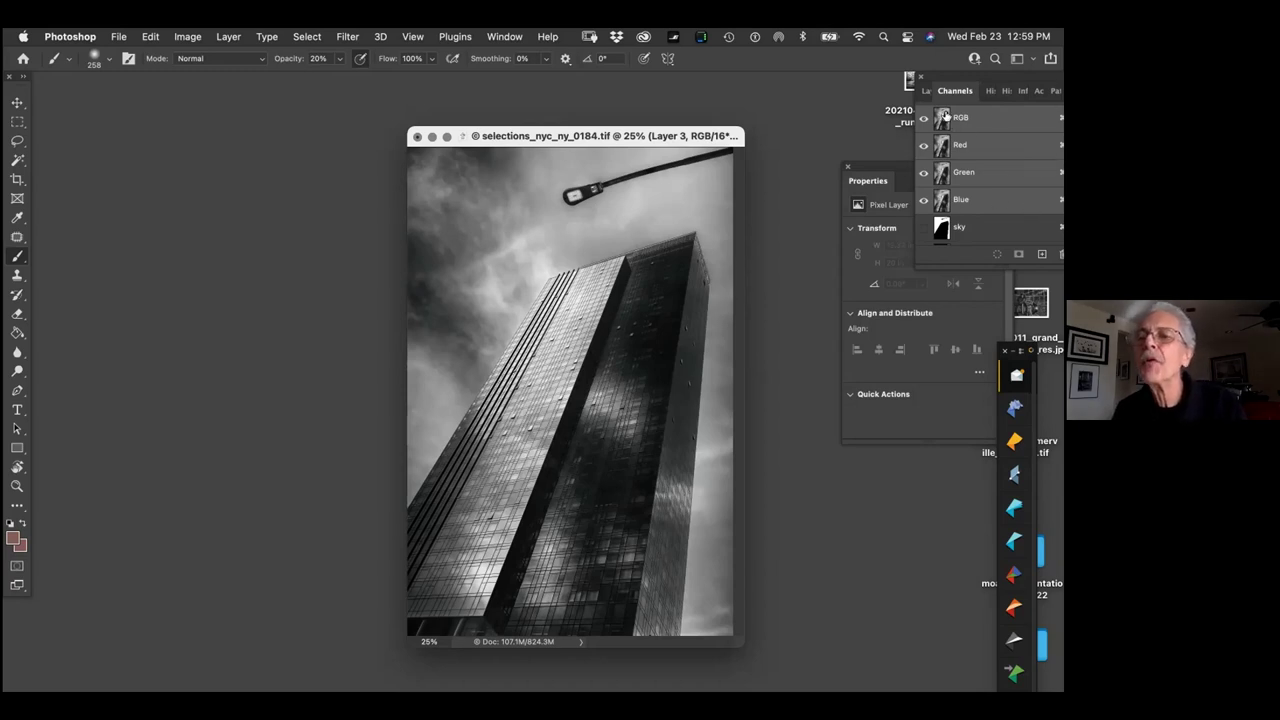
# Separate the channels list from its panel group and view the sky, lamp, building right and front right masks one by one
pyautogui.moveTo(940, 92); pyautogui.dragTo(898, 97)
pyautogui.scroll(-5, 1003, 155)
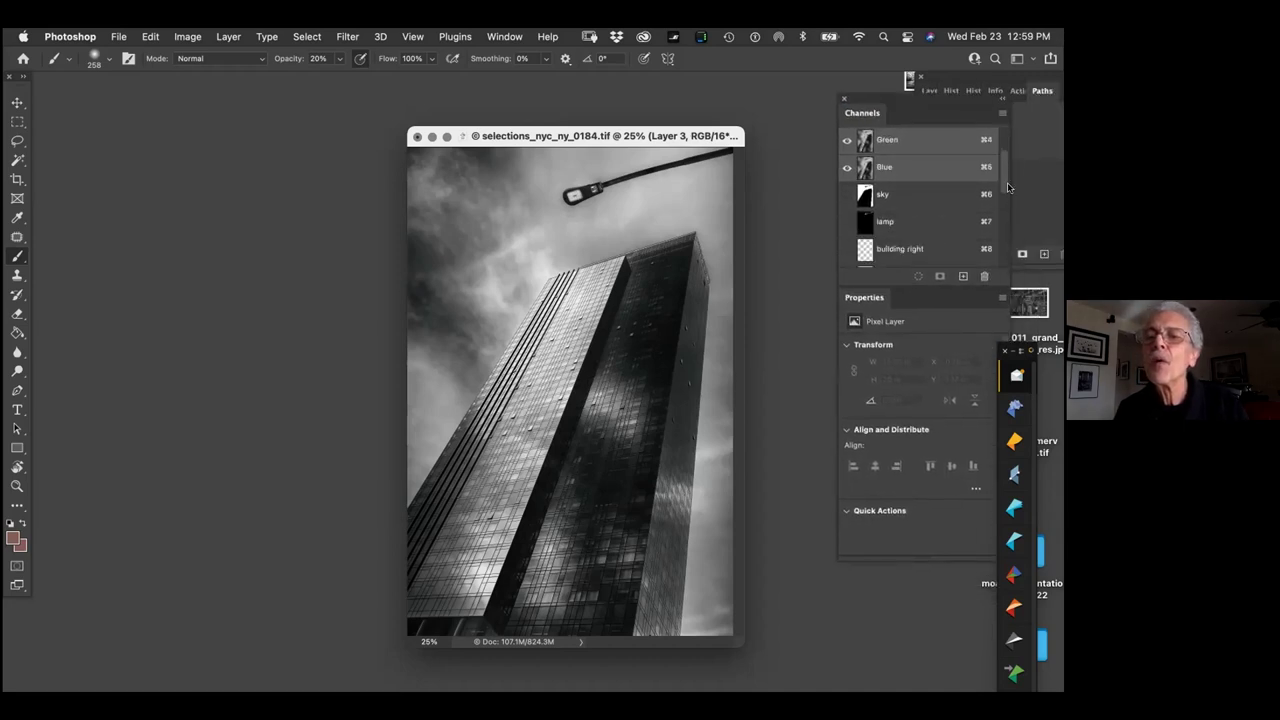
pyautogui.scroll(3, 1003, 160)
pyautogui.click(872, 176)
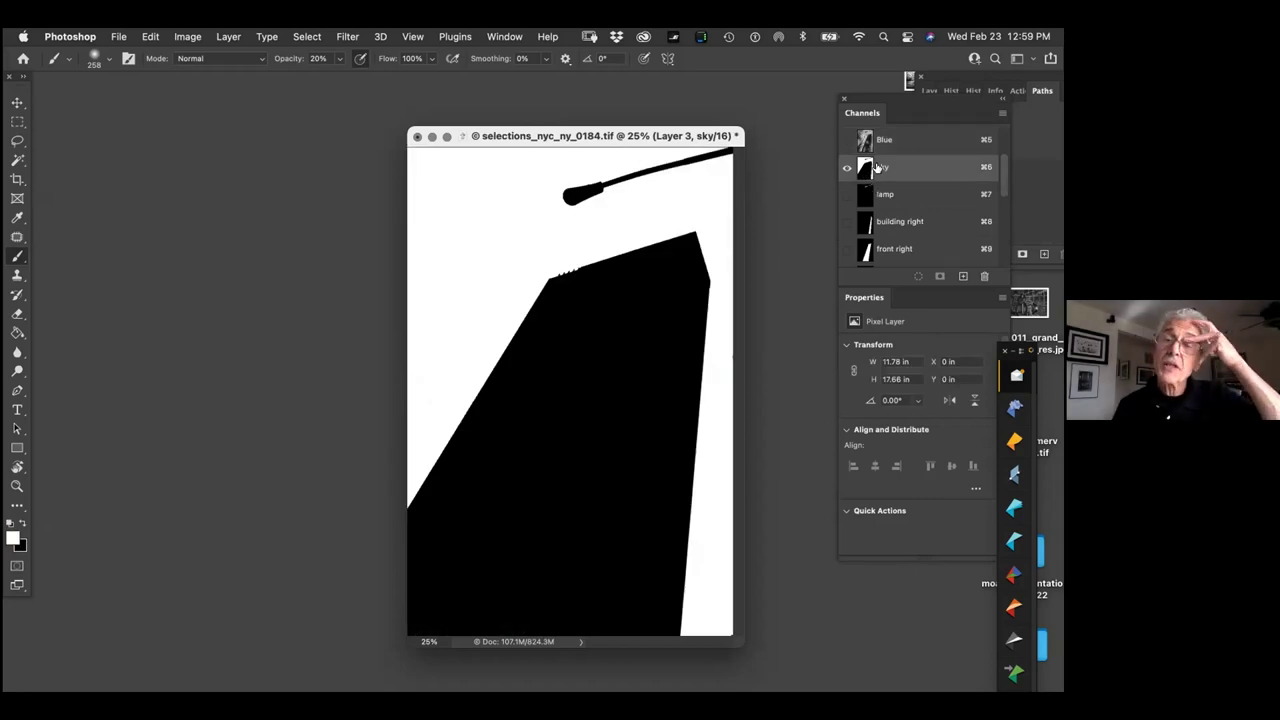
pyautogui.click(870, 196)
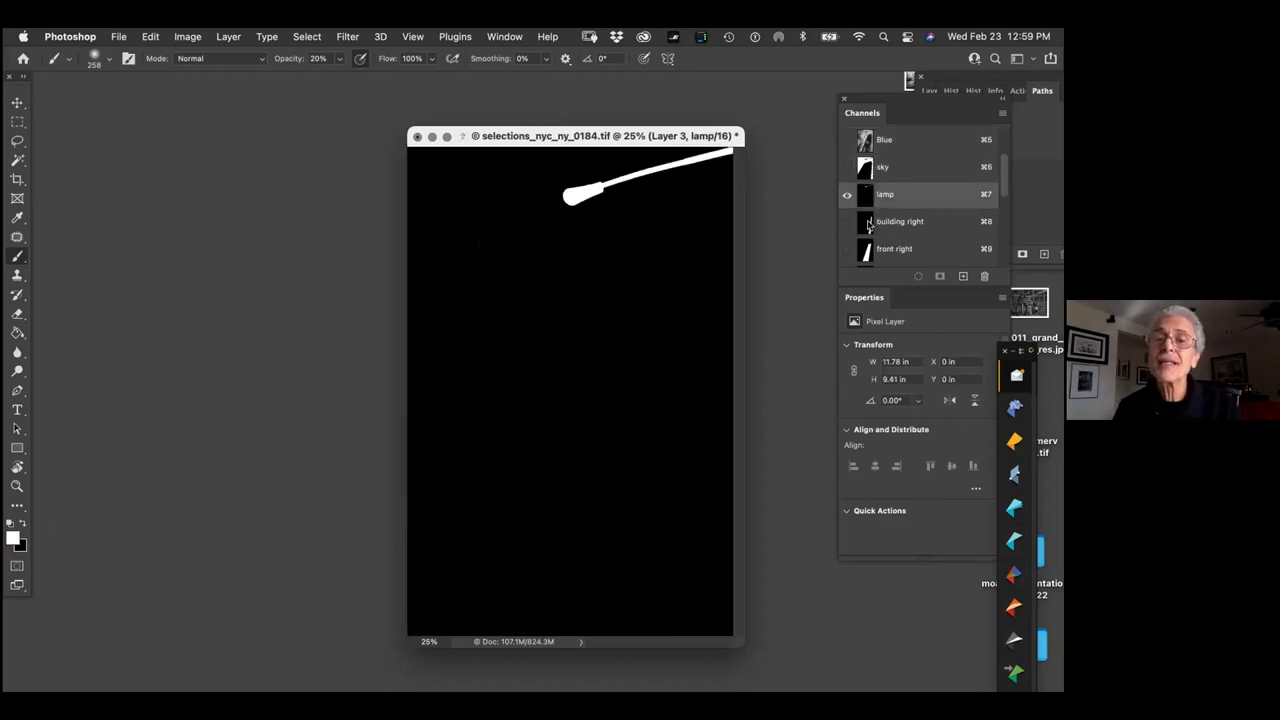
pyautogui.click(869, 223)
pyautogui.click(872, 250)
# View the large front r, left building, left dark strips, bottom left and bottom right building masks one by one
pyautogui.moveTo(1000, 180); pyautogui.dragTo(1000, 208)
pyautogui.click(868, 198)
pyautogui.click(869, 226)
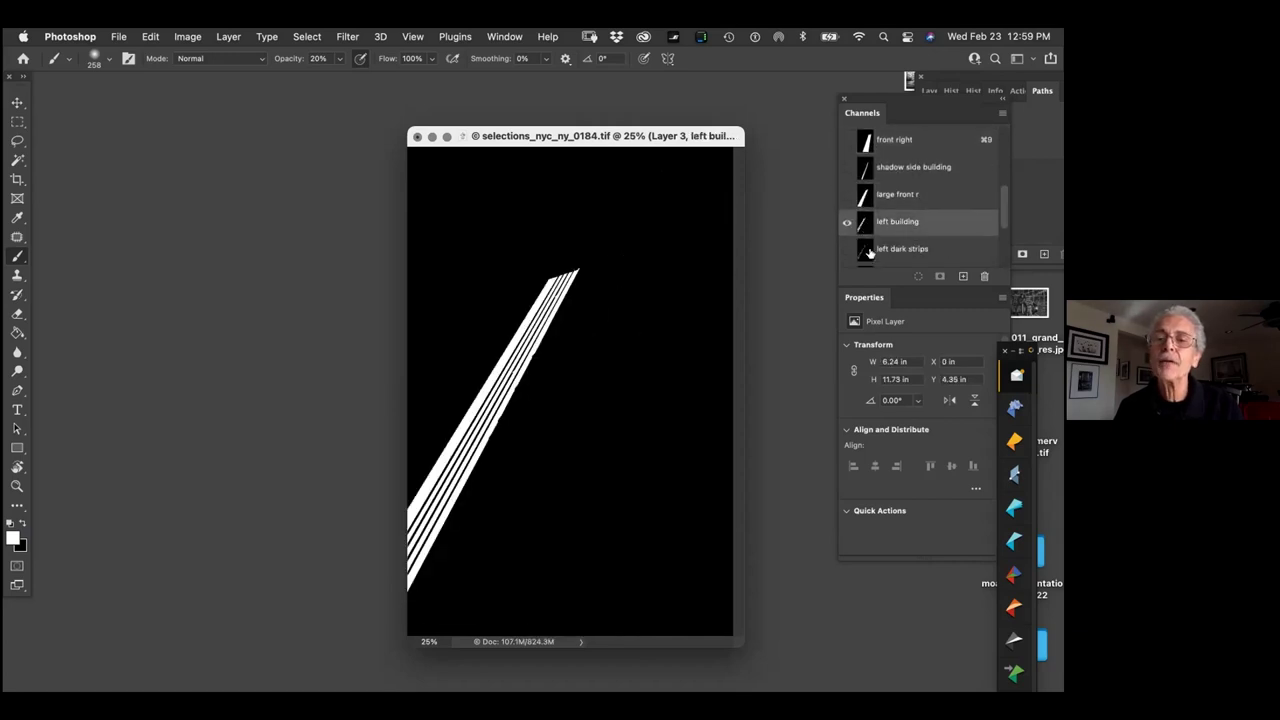
pyautogui.click(868, 250)
pyautogui.scroll(-3, 1000, 210)
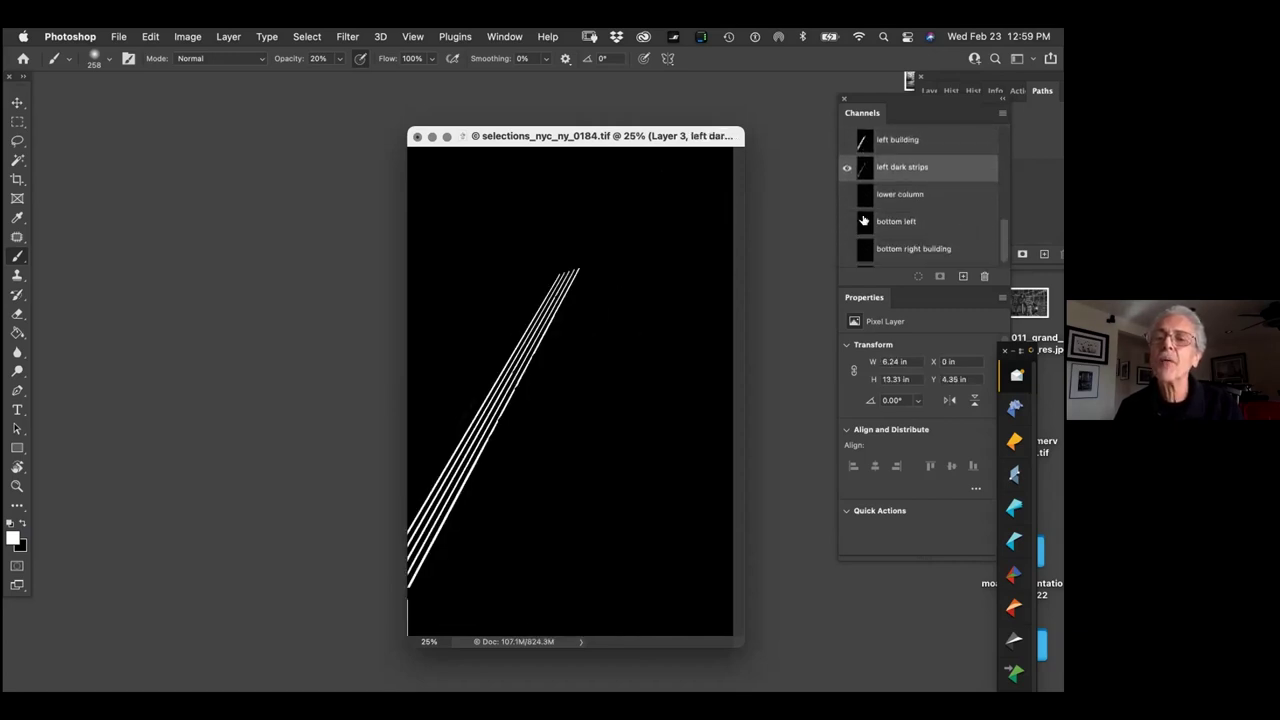
pyautogui.click(873, 224)
pyautogui.click(868, 256)
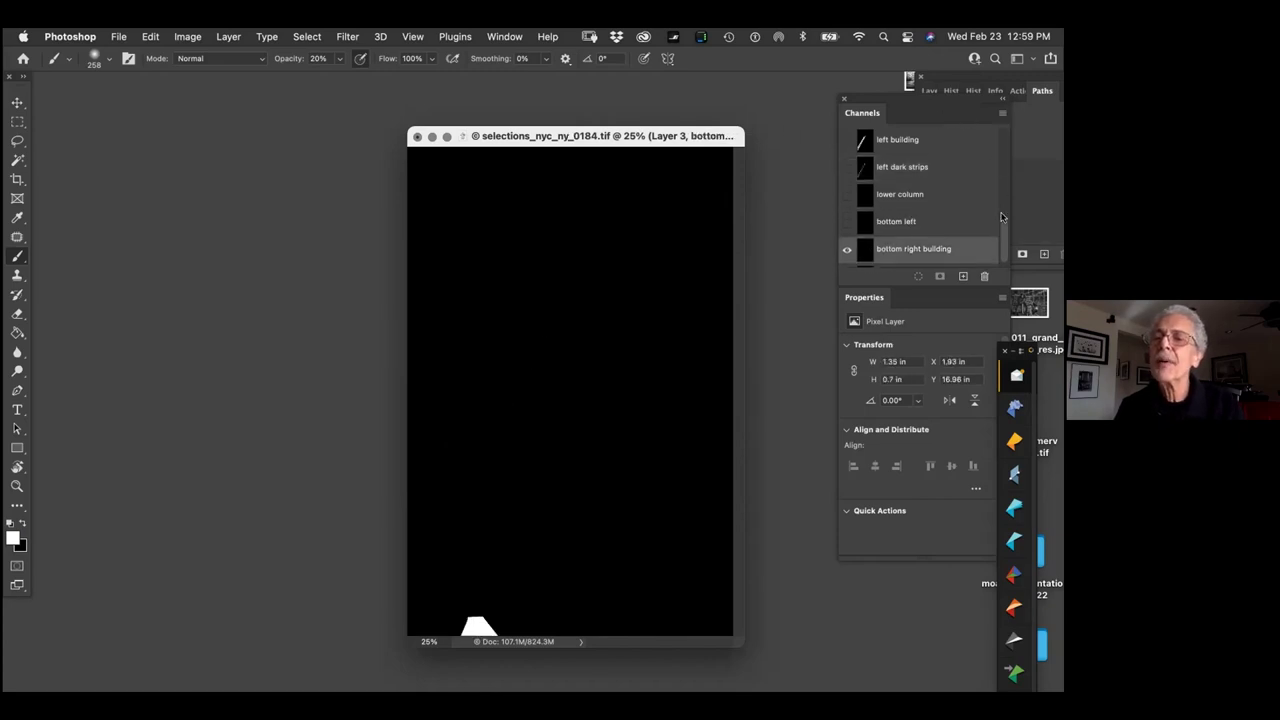
# Show the composite RGB image again and hide the red overlay of the bottom right building channel
pyautogui.scroll(4, 1002, 217)
pyautogui.click(848, 140)
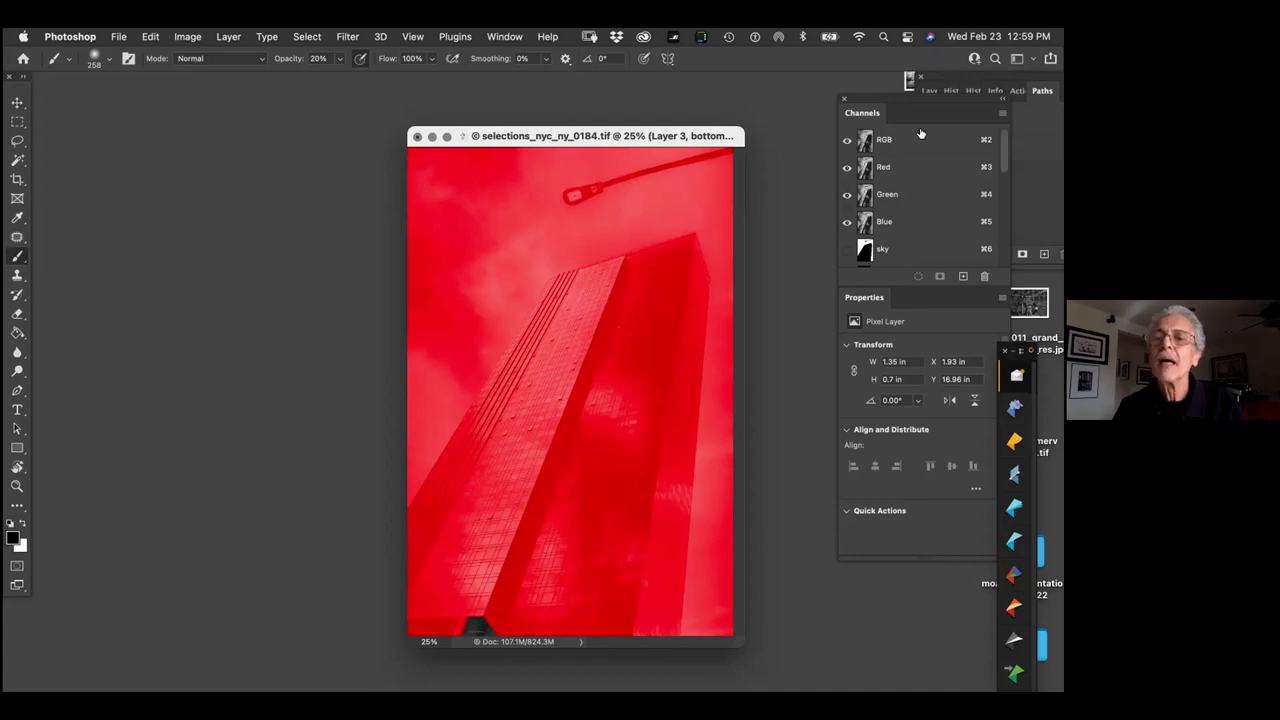
pyautogui.moveTo(1002, 163); pyautogui.dragTo(1012, 303)
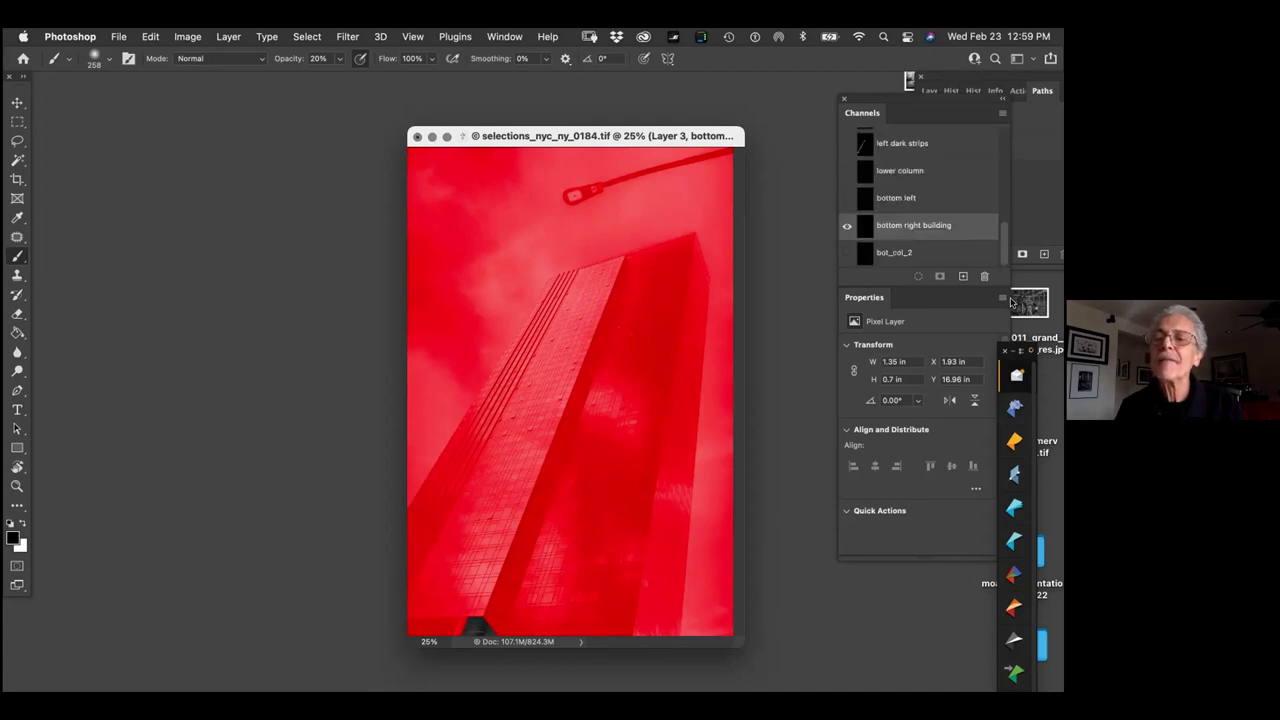
pyautogui.click(846, 226)
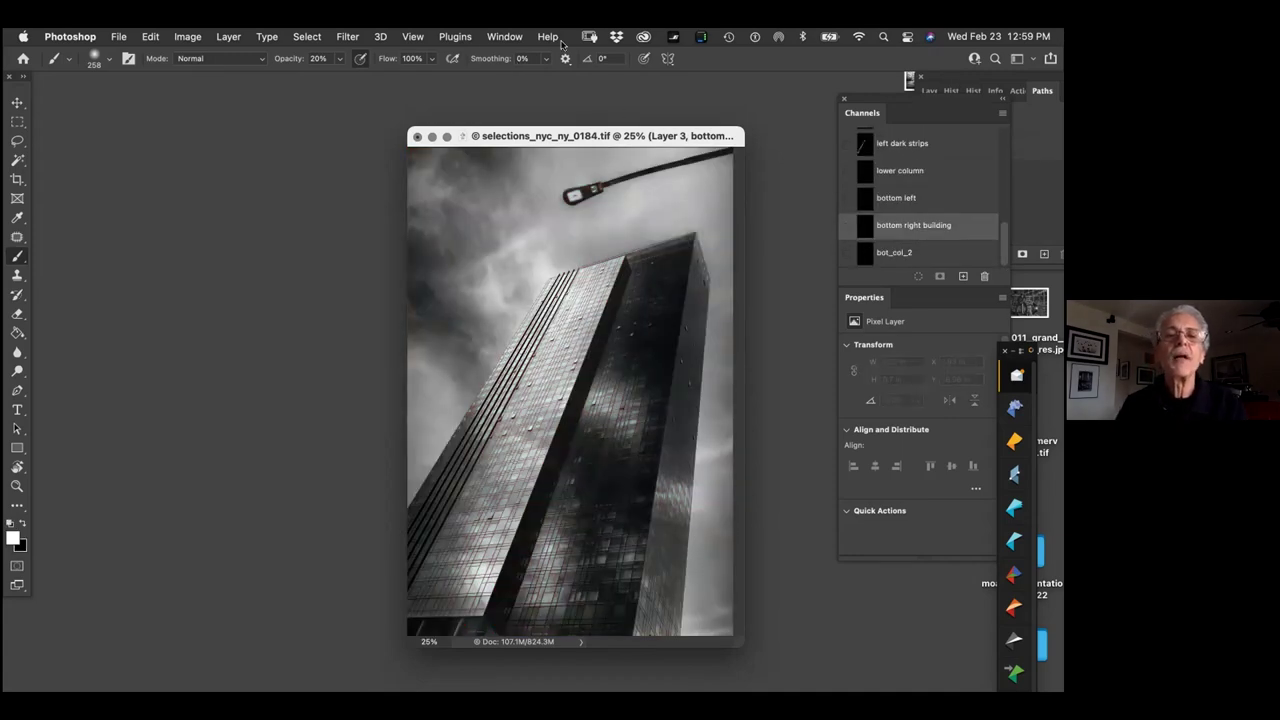
# Load the saved sky channel as a new selection
pyautogui.click(302, 37)
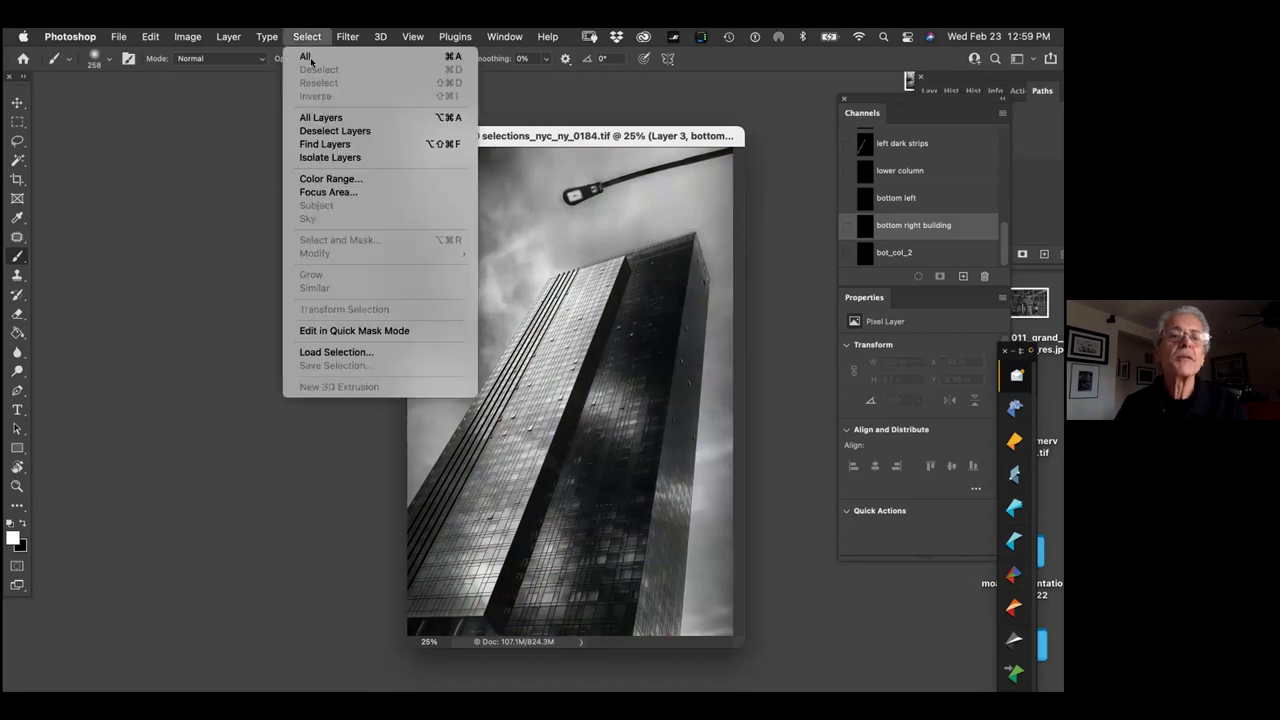
pyautogui.click(355, 352)
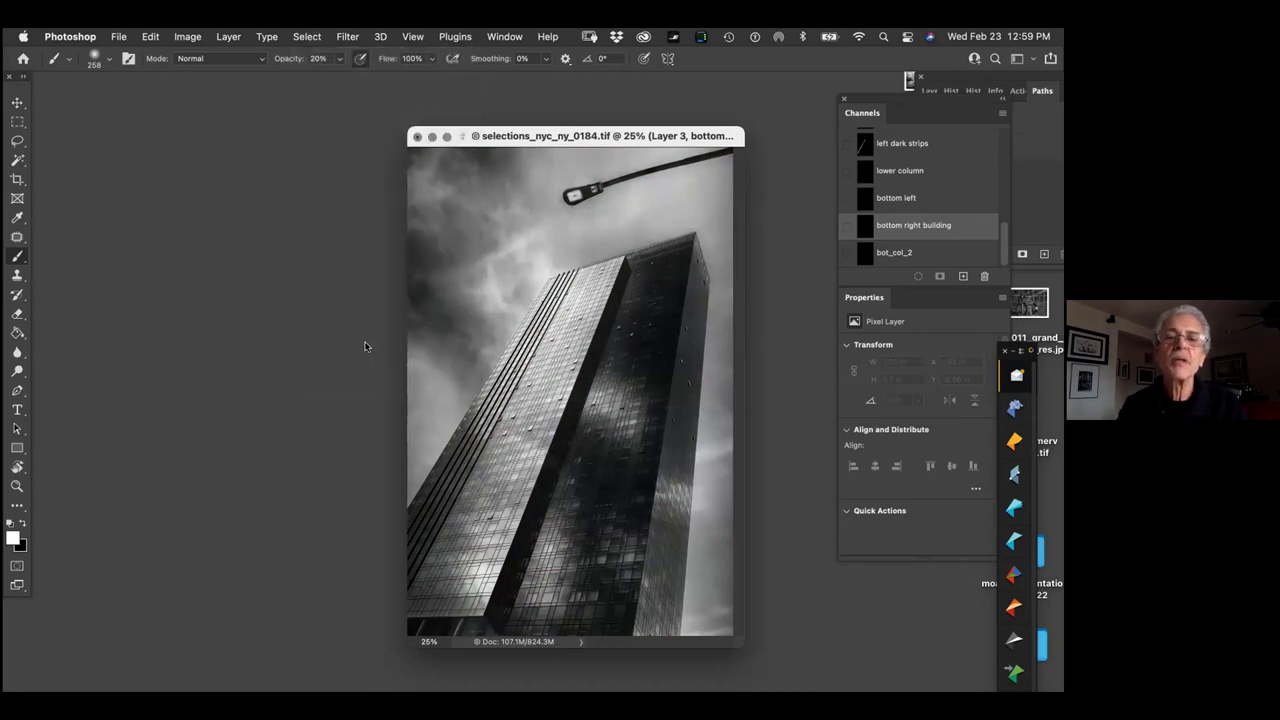
pyautogui.click(608, 320)
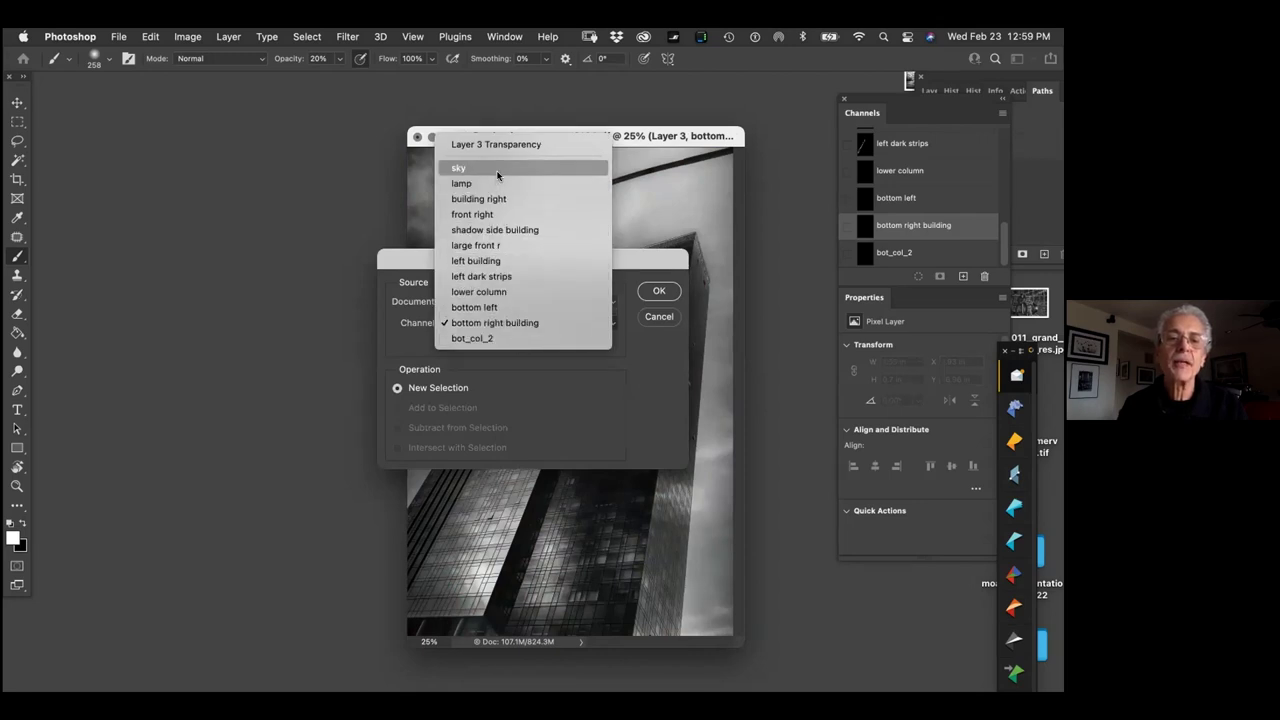
pyautogui.click(462, 168)
pyautogui.click(659, 290)
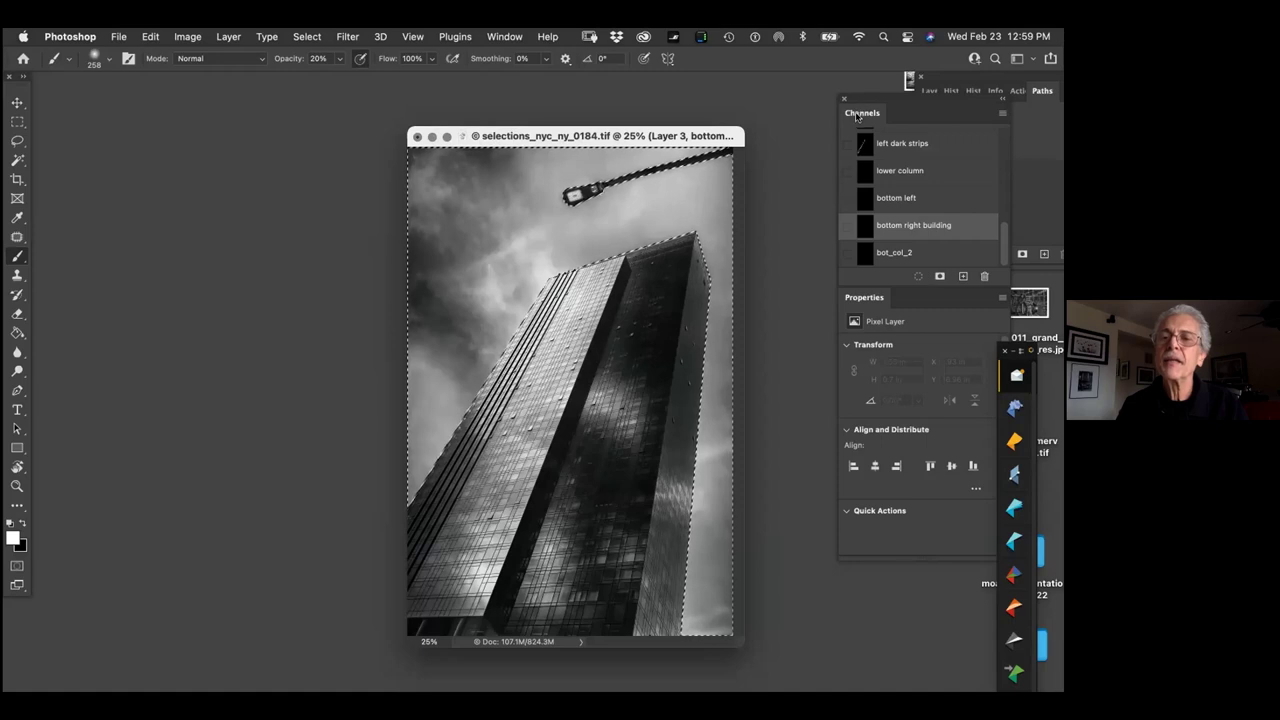
# Display the layers and copy the selected sky from Layer 2 onto a new layer
pyautogui.click(932, 92)
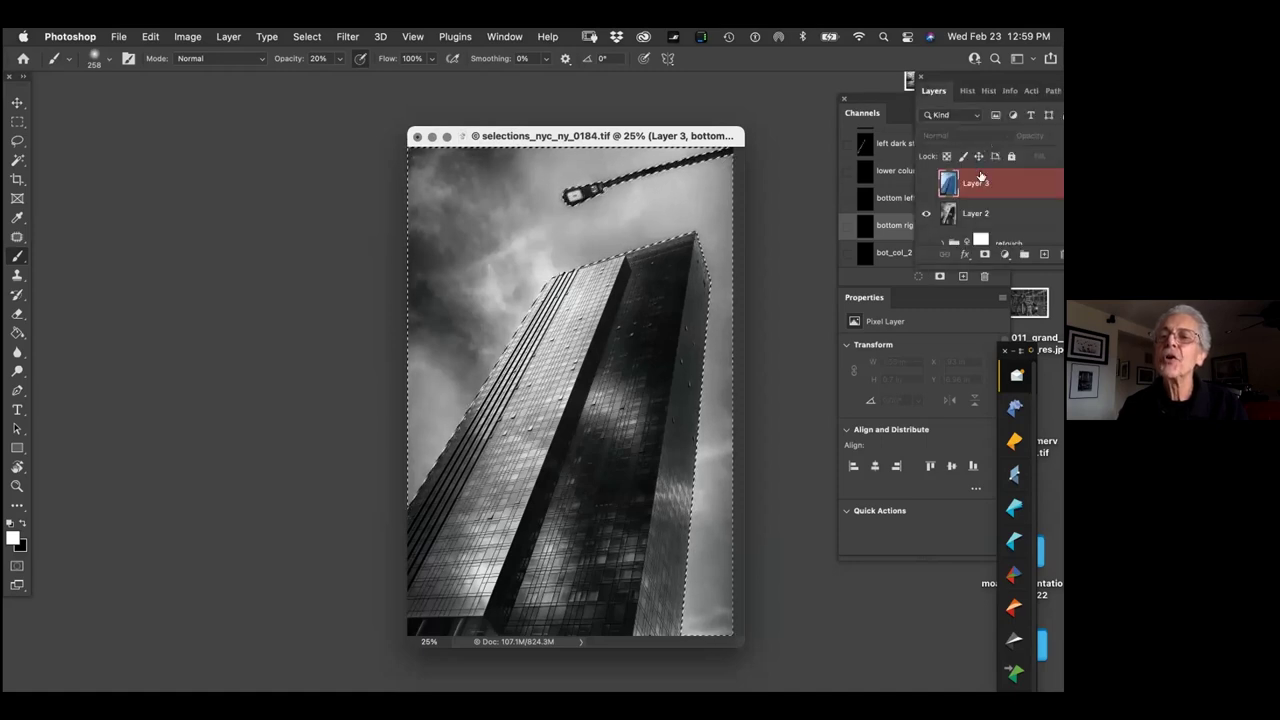
pyautogui.press('super+j')
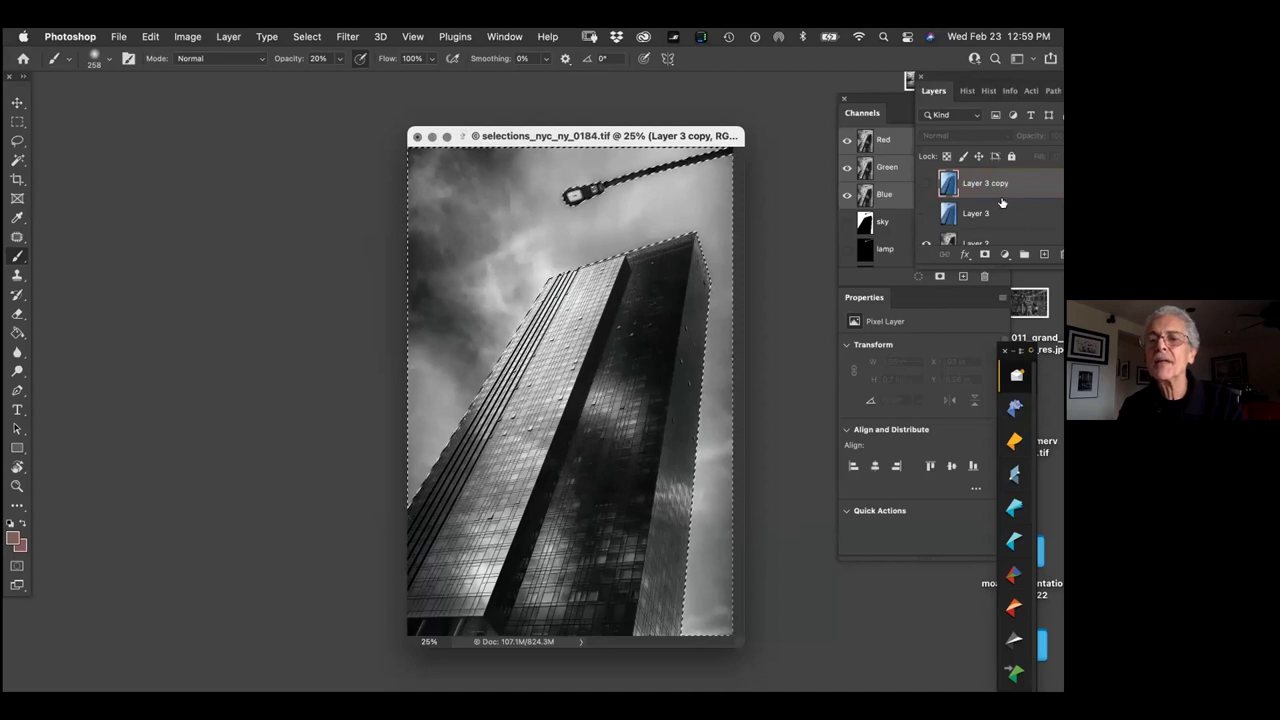
pyautogui.press('super+z')
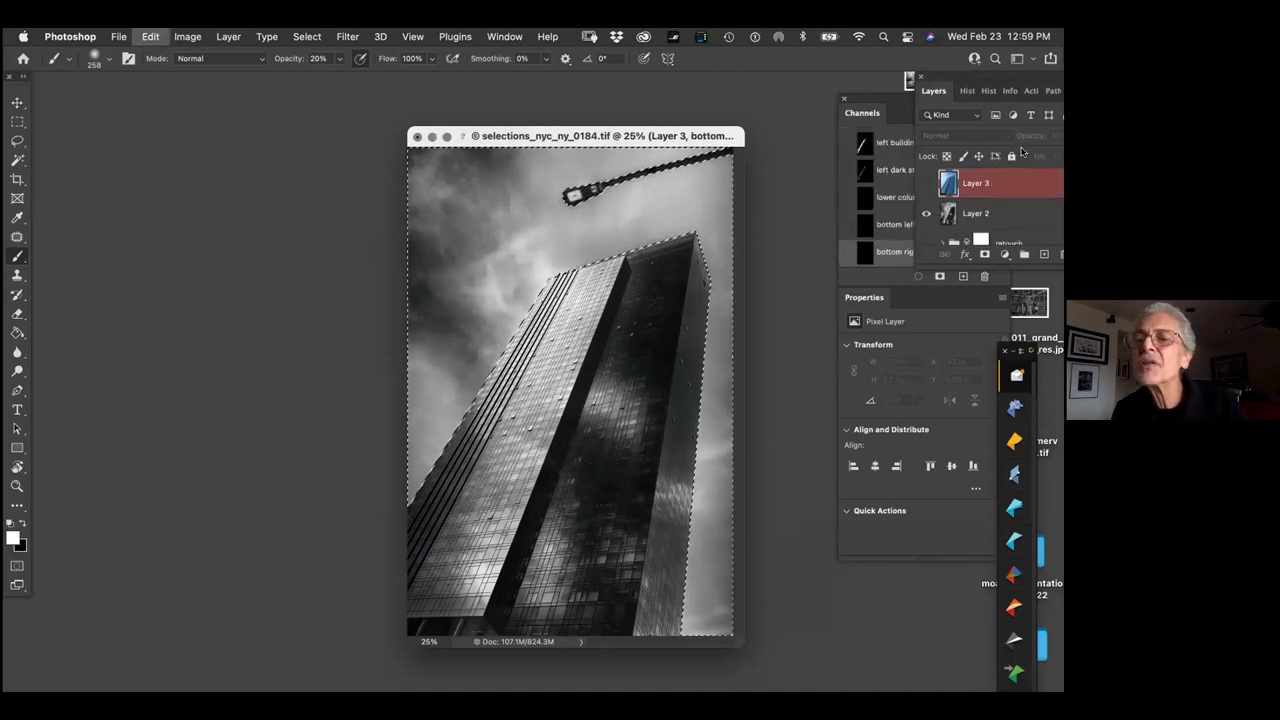
pyautogui.click(1022, 216)
pyautogui.press('super+j')
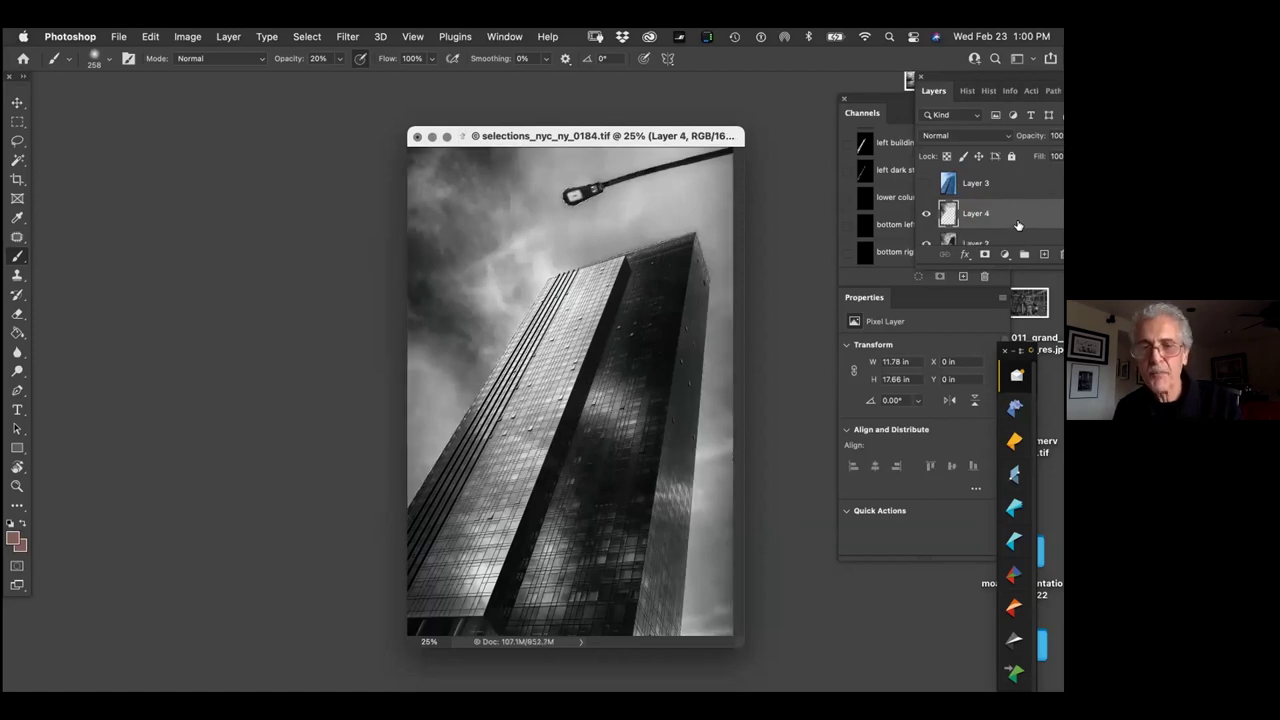
# Try a Curves adjustment on the copied sky layer
pyautogui.press('super+m')
pyautogui.moveTo(744, 143); pyautogui.dragTo(780, 133)
pyautogui.moveTo(816, 285)
pyautogui.mouseDown()
pyautogui.moveTo(817, 258)
pyautogui.moveTo(817, 368)
pyautogui.moveTo(771, 263)
pyautogui.moveTo(809, 337)
pyautogui.moveTo(798, 342)
pyautogui.moveTo(780, 280)
pyautogui.moveTo(790, 270)
pyautogui.moveTo(835, 326)
pyautogui.moveTo(806, 257)
pyautogui.moveTo(765, 235)
pyautogui.moveTo(824, 288)
pyautogui.mouseUp()
pyautogui.moveTo(812, 116); pyautogui.dragTo(440, 108)
pyautogui.click(714, 214)
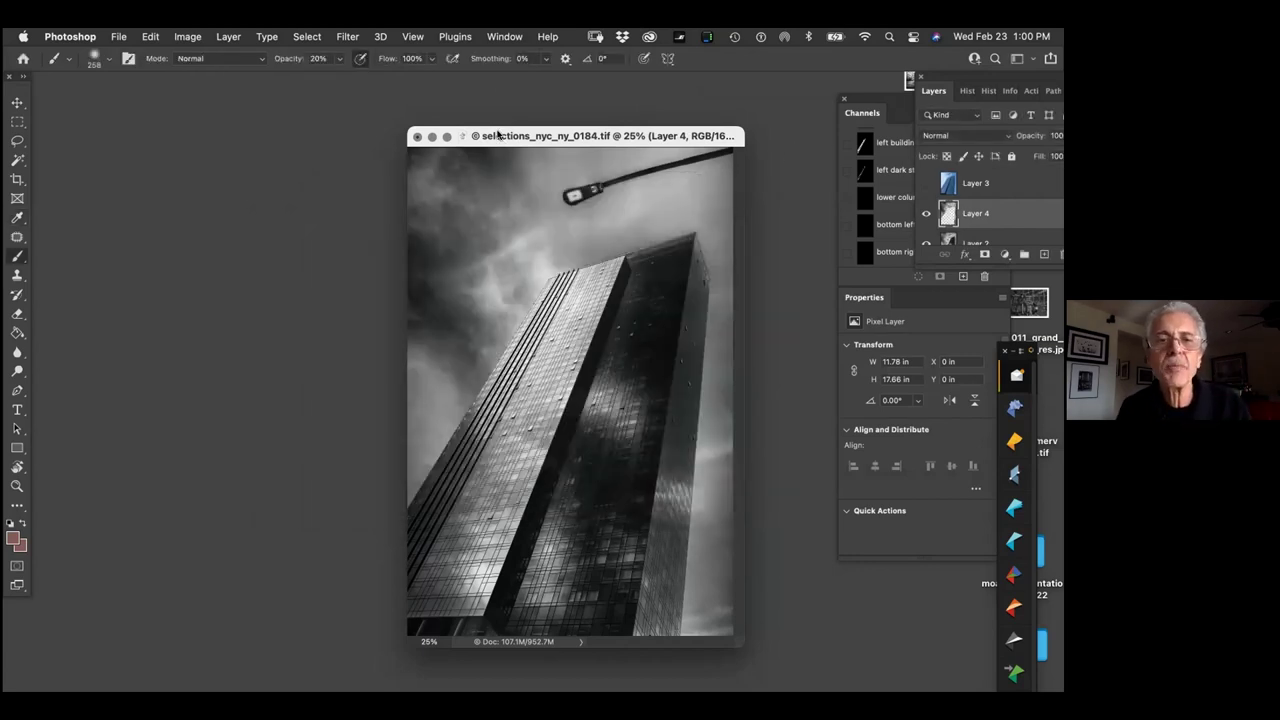
# Close the skyscraper photo, saving the changes to selections_nyc_ny_0184.tif, and return to the desktop
pyautogui.click(417, 137)
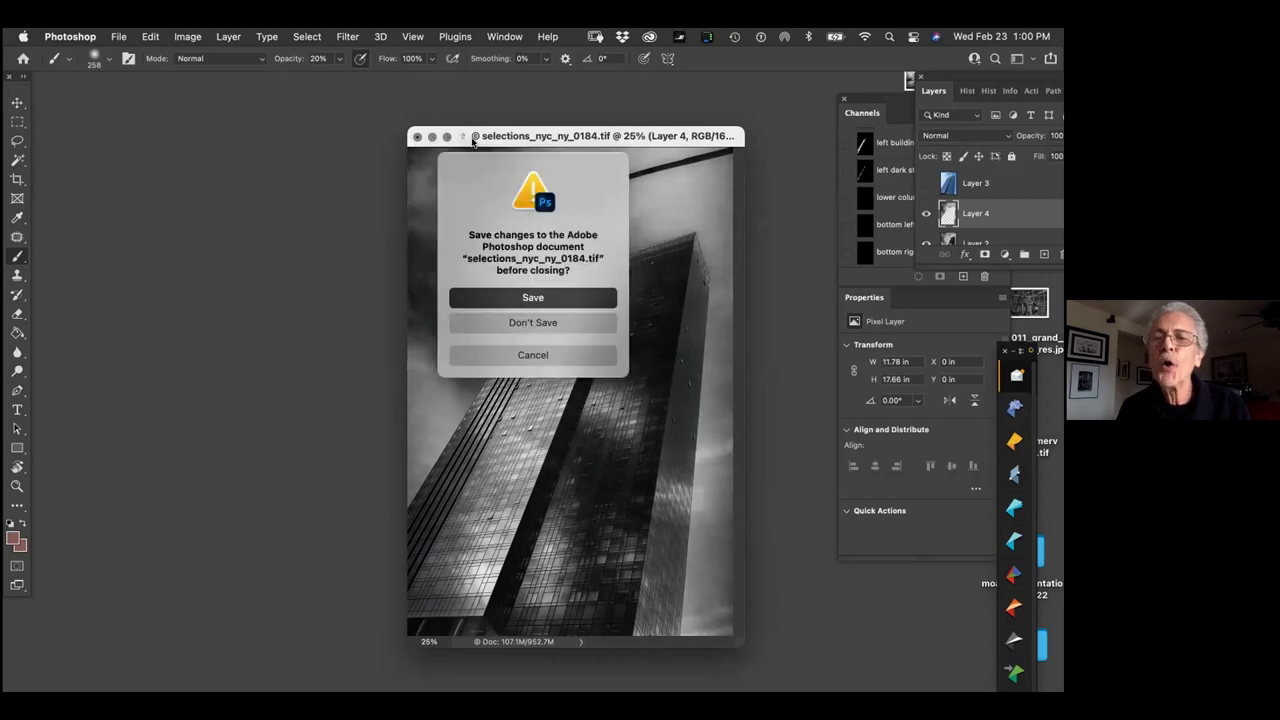
pyautogui.click(554, 298)
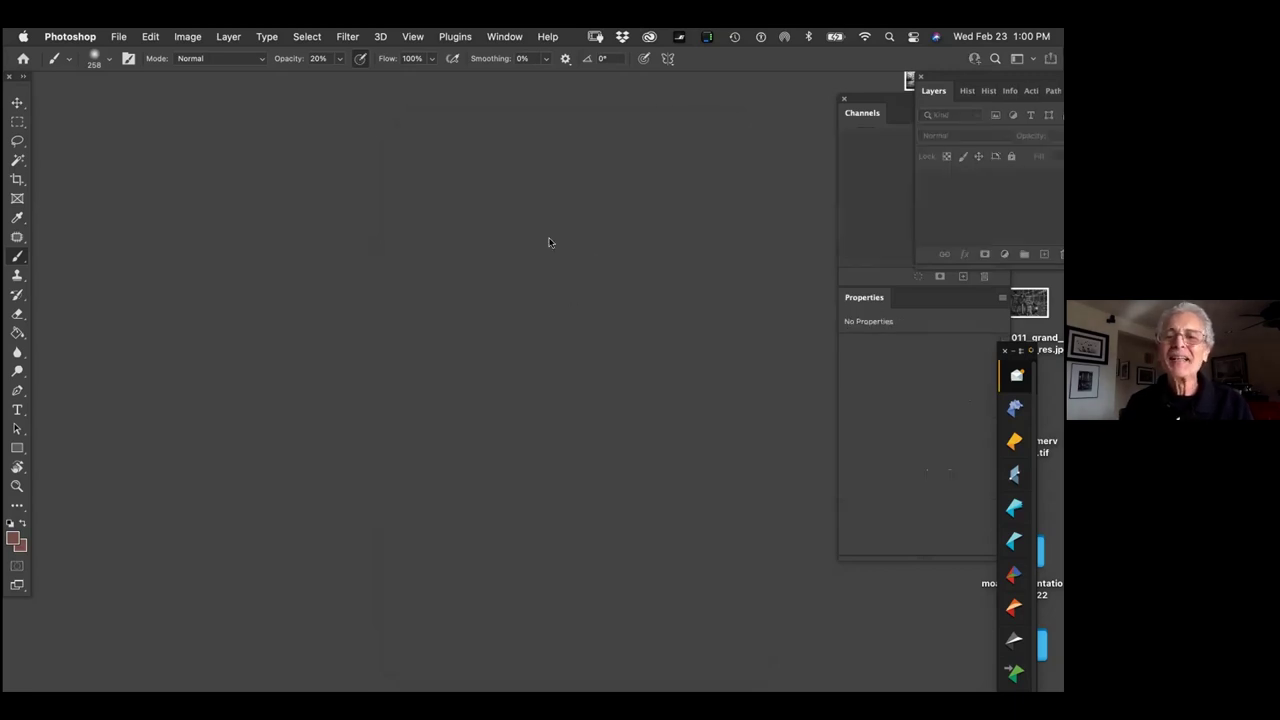
pyautogui.click(684, 418)
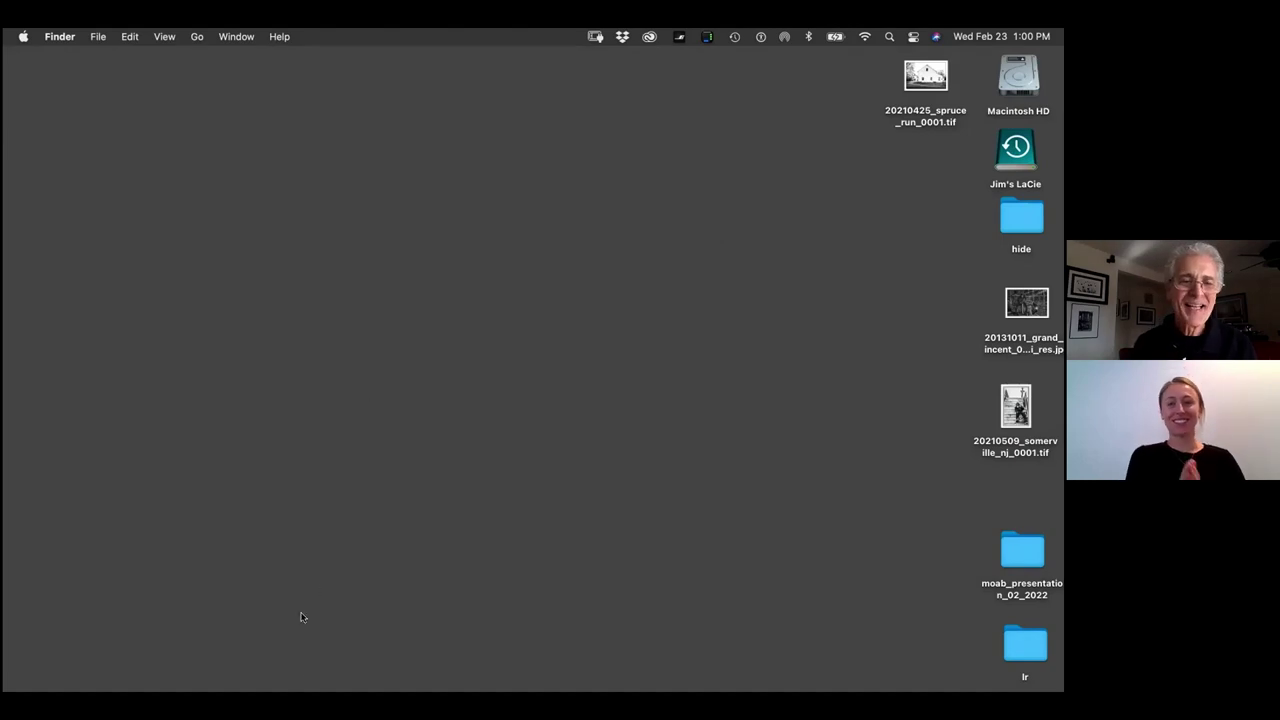
pyautogui.moveTo(308, 690)
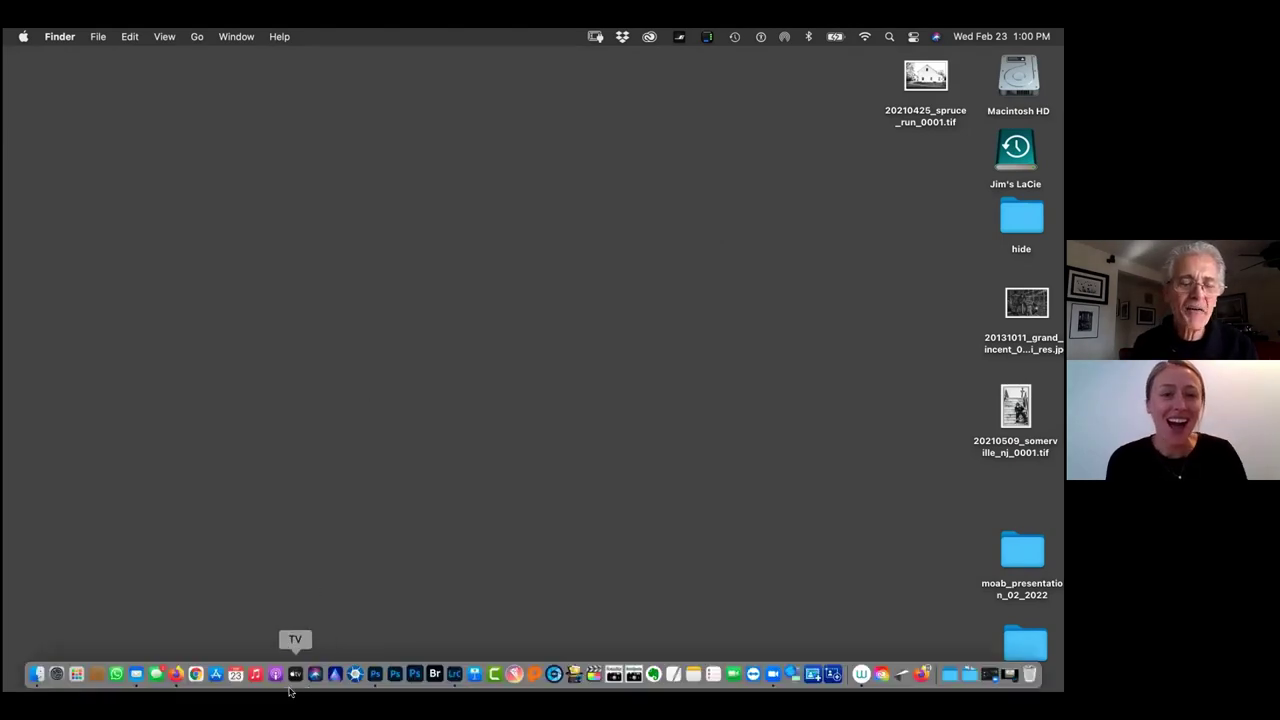